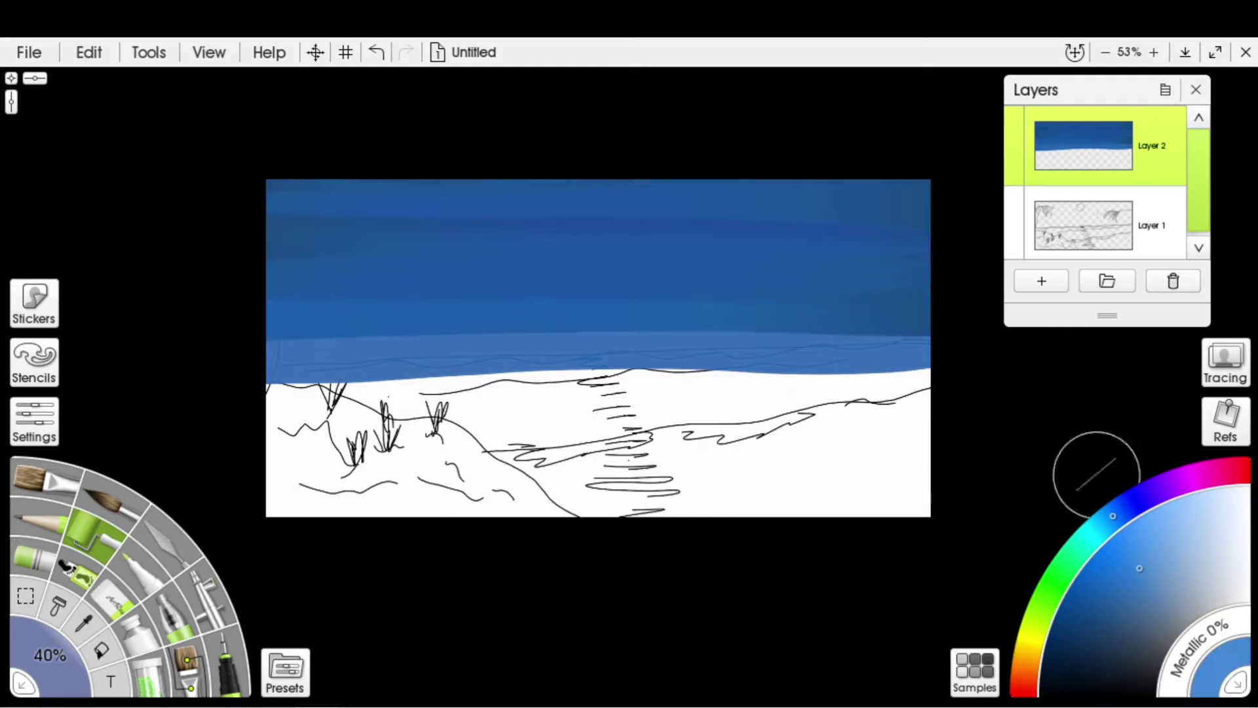
Paint a lighter blue band across the lower sky and blend the whole sky horizontally with the Palette Knife.
mouse_move(253, 343)
left_mouse_down()
mouse_move(709, 331)
mouse_move(428, 336)
left_mouse_up()
left_click(169, 534)
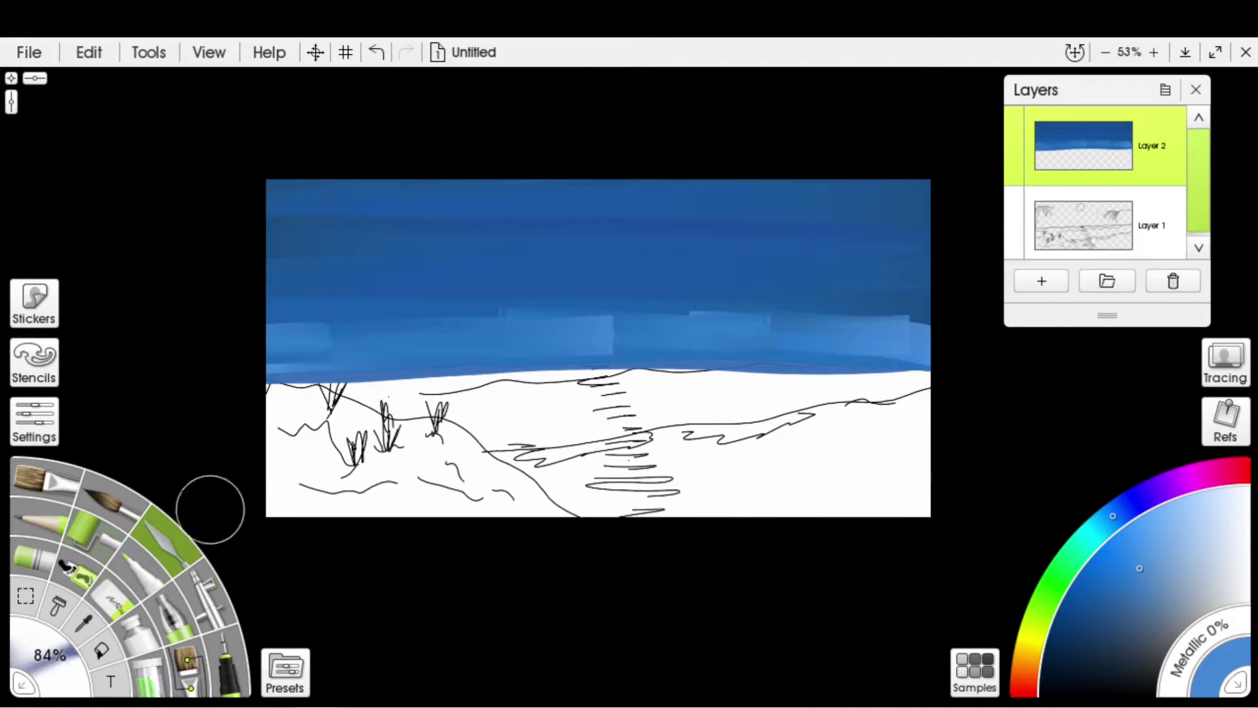
mouse_move(464, 222)
left_mouse_down()
mouse_move(924, 328)
mouse_move(208, 338)
left_mouse_up()
key("bracketright")
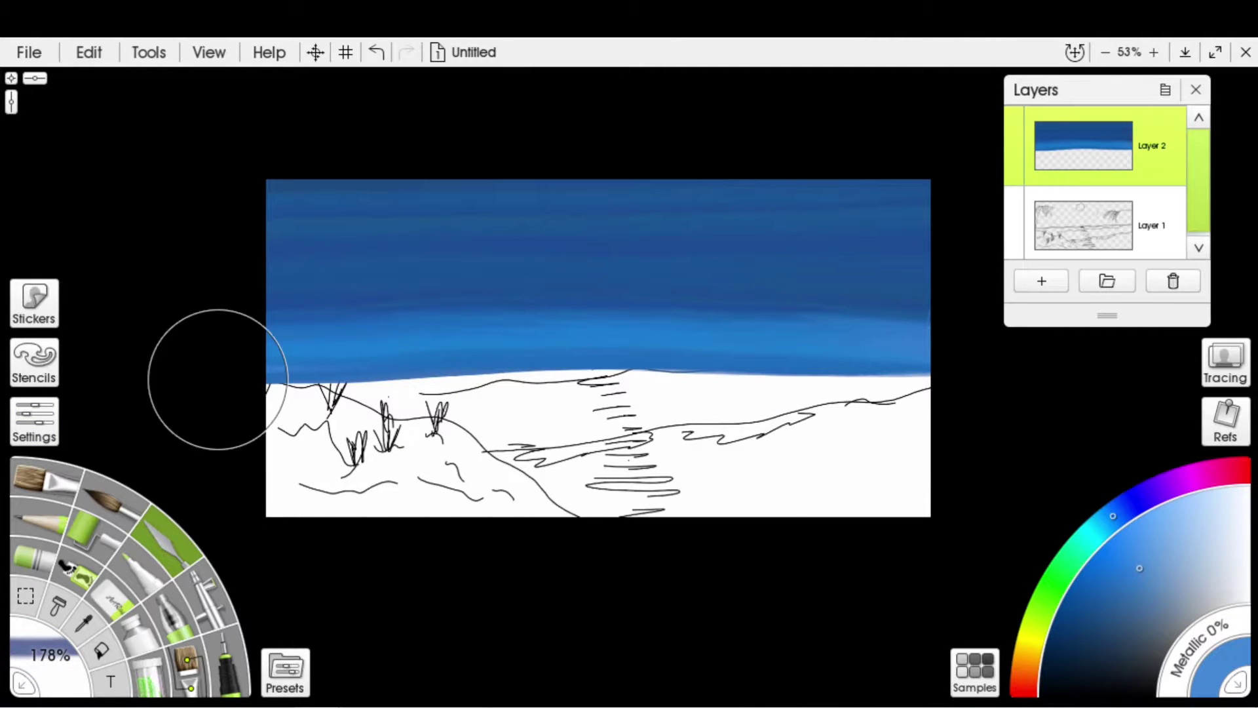
left_click(34, 421)
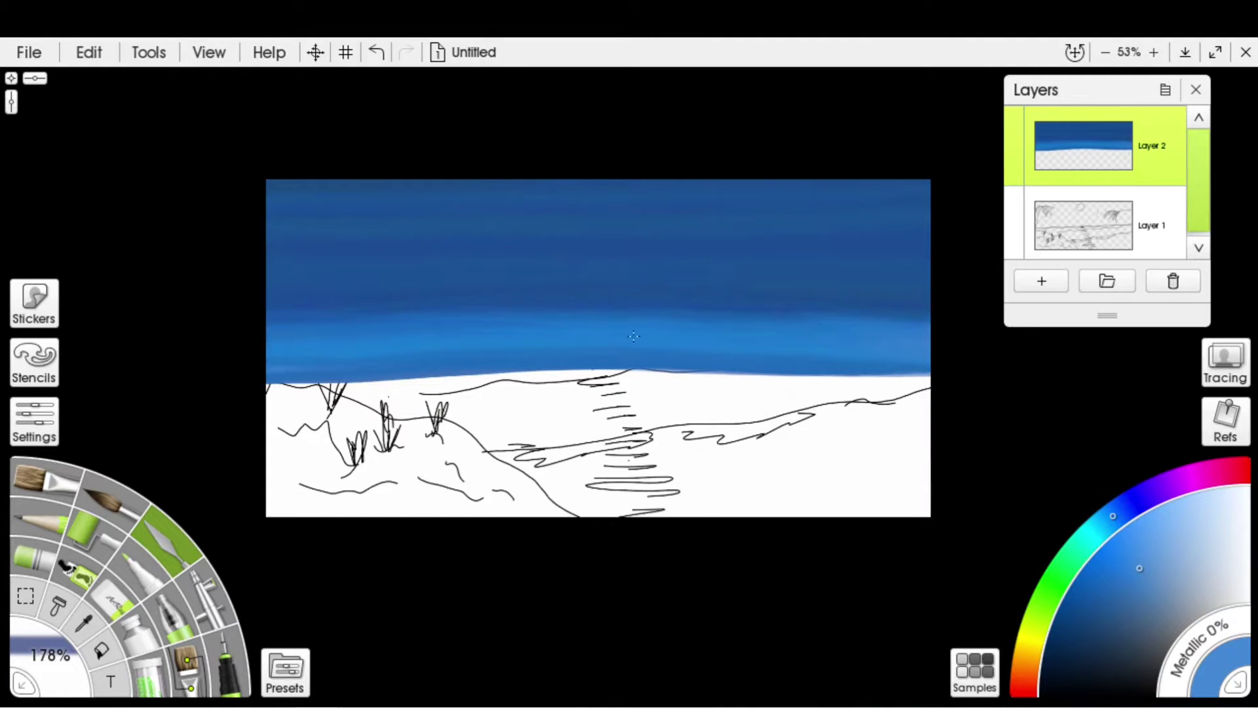
Add a new layer and stamp a pale blue-white moon disc above the horizon with the Airbrush at 96% size.
left_click(131, 620)
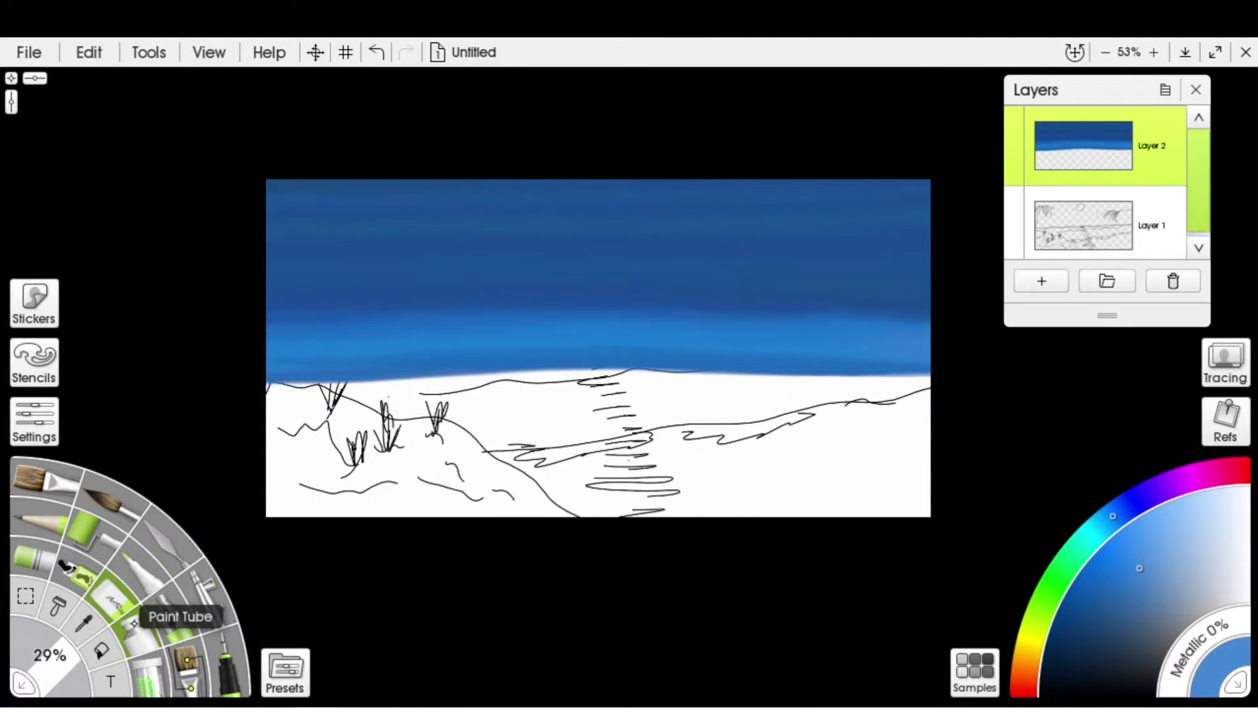
left_click(1041, 282)
left_click(209, 598)
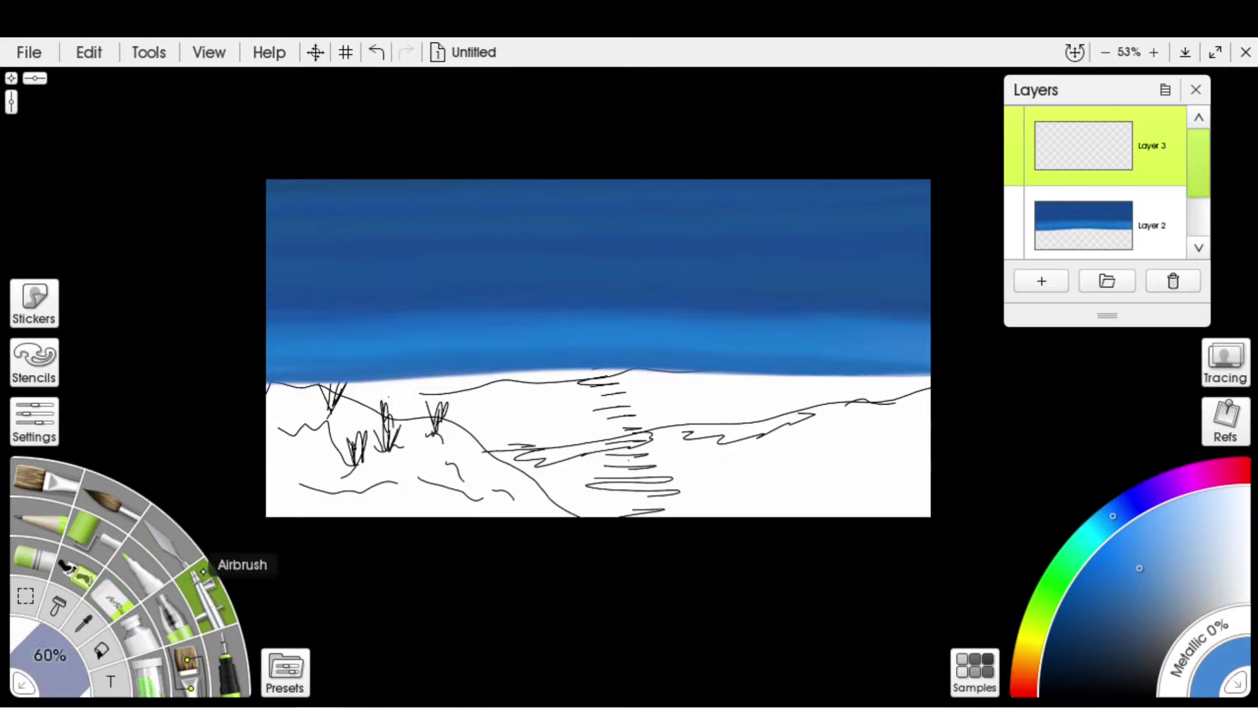
left_click(1236, 543)
key("bracketright")
key("bracketright")
key("bracketright")
key("bracketright")
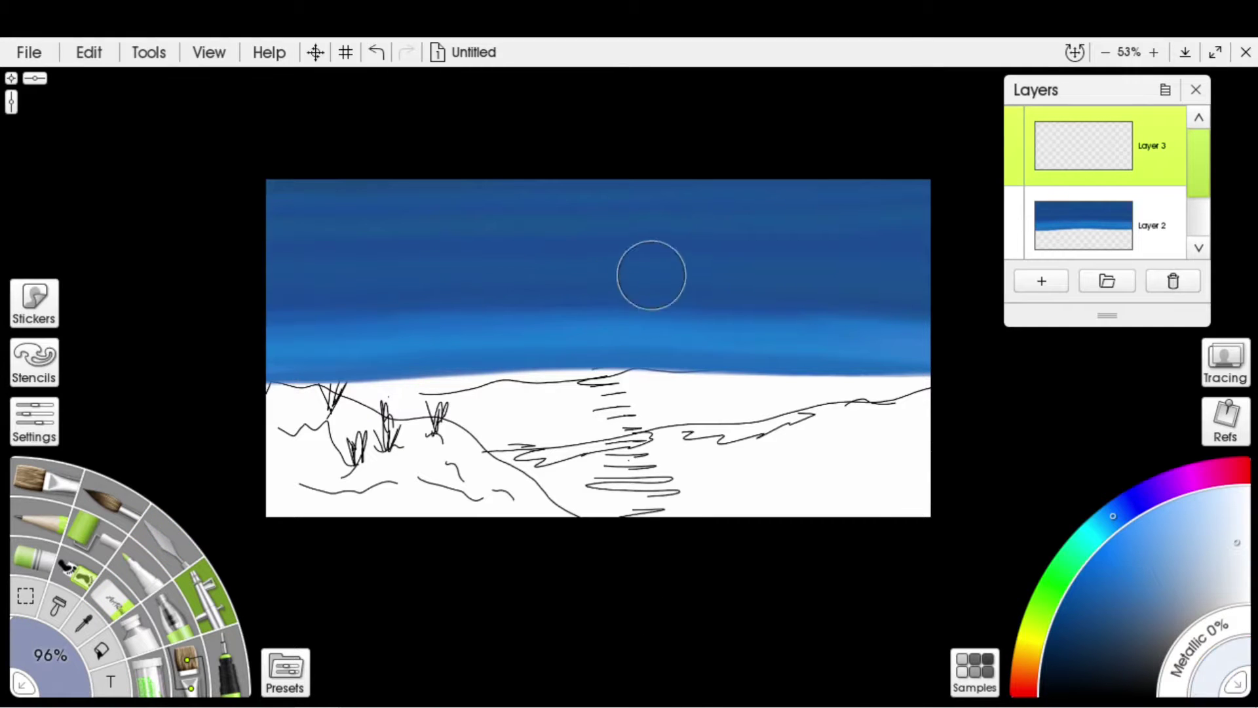
left_click(603, 307)
Lower the Airbrush opacity and hardness, enlarge it, and spray a soft pale glow around the moon.
left_click(58, 422)
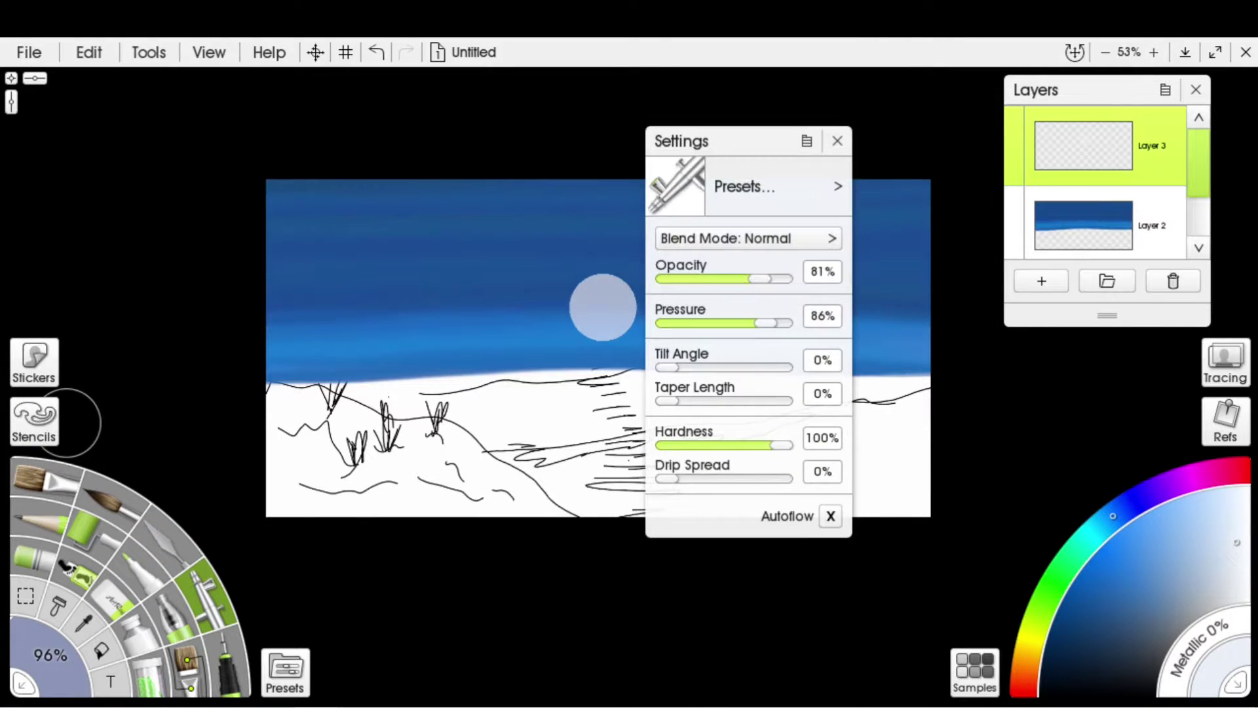
left_click_drag(760, 279, 726, 276)
left_click_drag(780, 445, 685, 445)
left_click(838, 140)
key("bracketright")
key("bracketright")
key("bracketright")
key("bracketright")
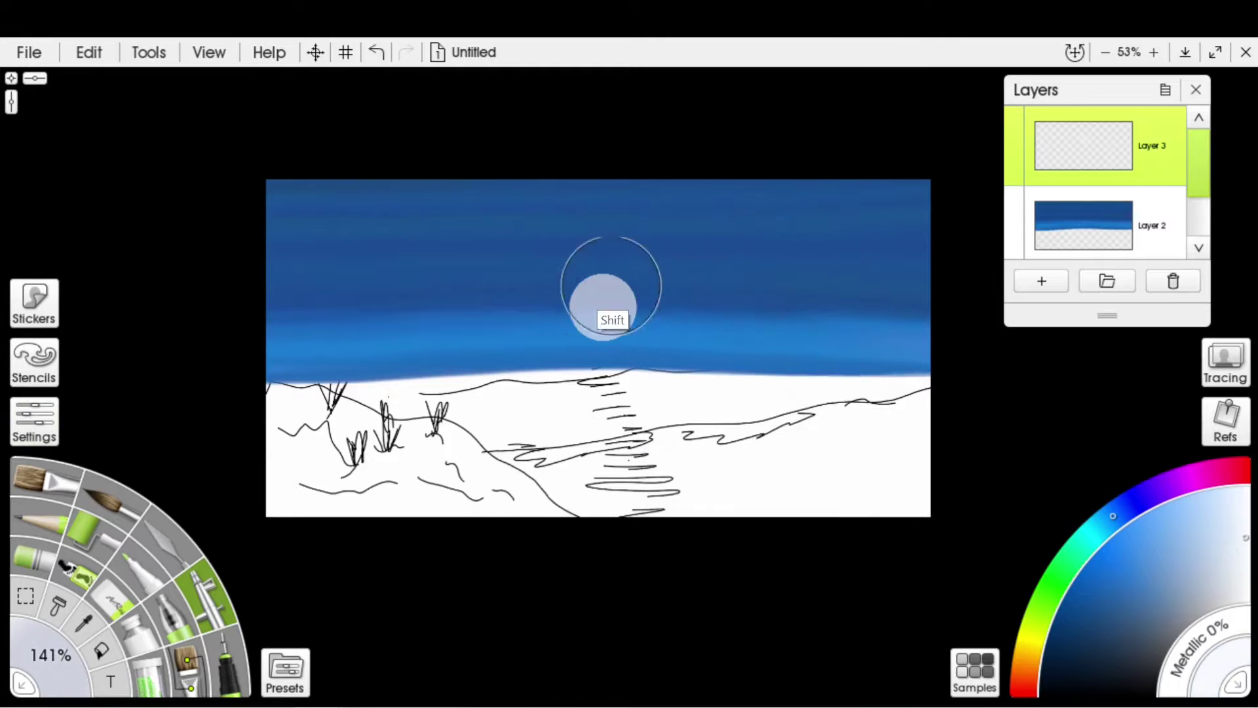
key("bracketright")
key("bracketright")
mouse_move(593, 298)
left_mouse_down()
mouse_move(602, 307)
mouse_move(604, 253)
left_mouse_up()
Add a new layer and make a rectangular selection from the horizon down to the canvas's lower edge.
left_click(1051, 286)
left_click(25, 595)
left_click(34, 421)
left_click(674, 275)
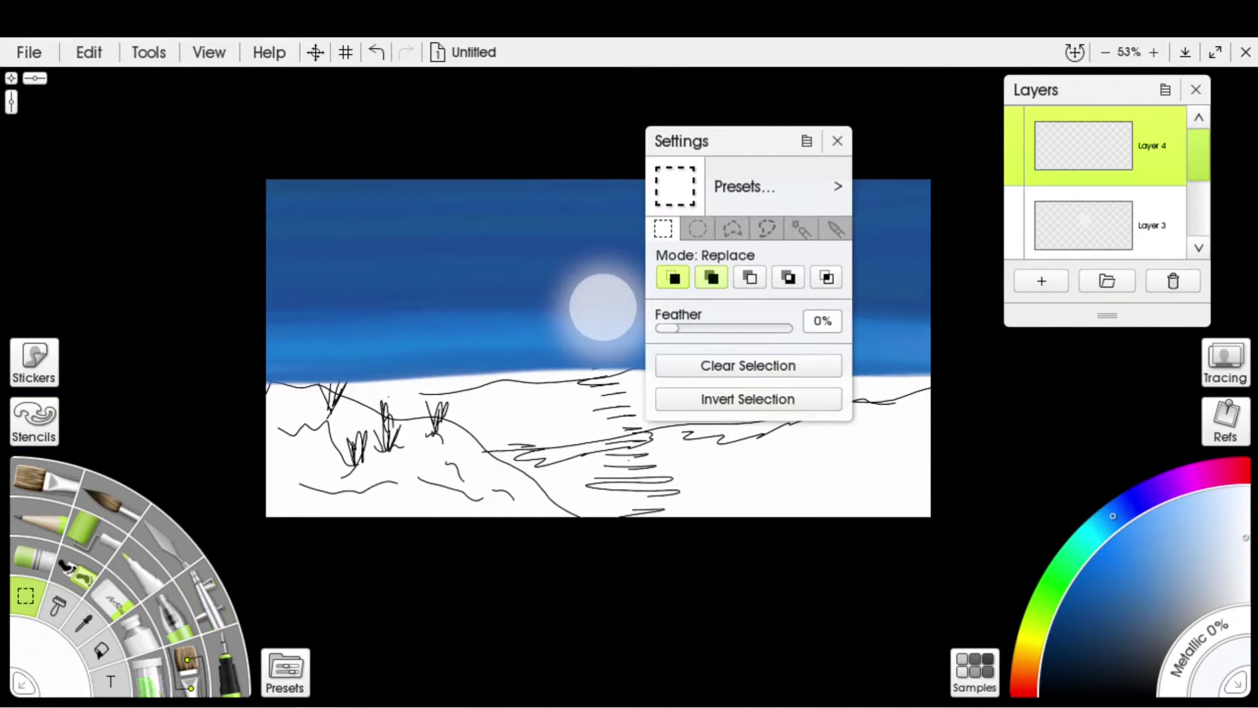
left_click_drag(244, 372, 966, 537)
Paint the selected area as a teal sea with darker teal toward the horizon using the Paint Roller, and blend it with the Palette Knife.
left_click(1097, 528)
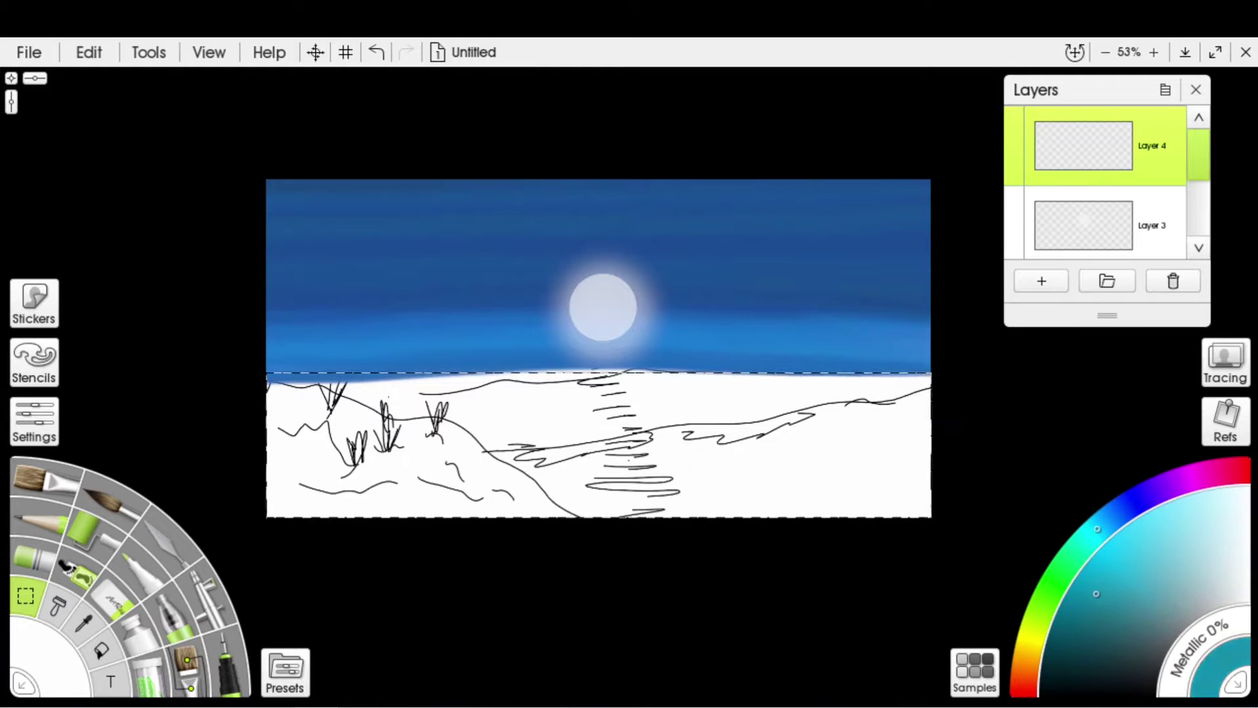
left_click(1081, 593)
left_click(89, 534)
mouse_move(225, 416)
left_mouse_down()
mouse_move(949, 393)
mouse_move(279, 505)
left_mouse_up()
left_click(1065, 641)
mouse_move(944, 498)
left_mouse_down()
mouse_move(225, 483)
mouse_move(1014, 461)
mouse_move(273, 380)
mouse_move(869, 380)
mouse_move(205, 399)
left_mouse_up()
left_click(168, 539)
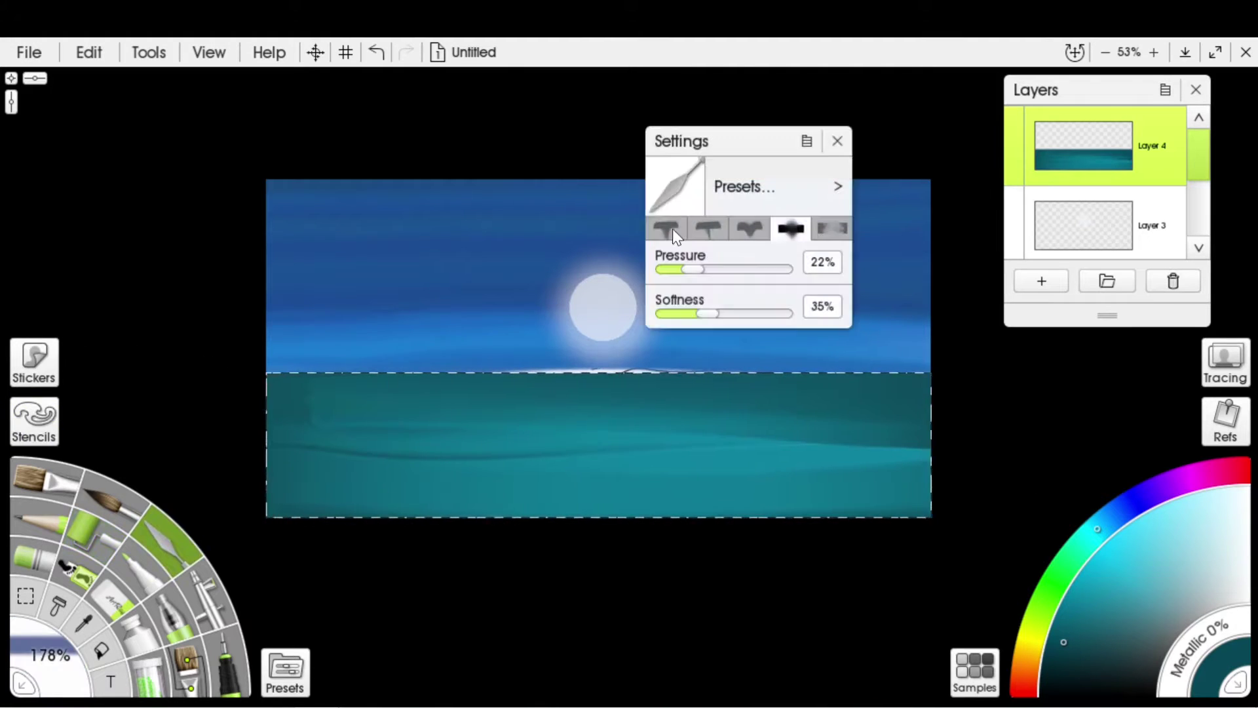
key("bracketleft")
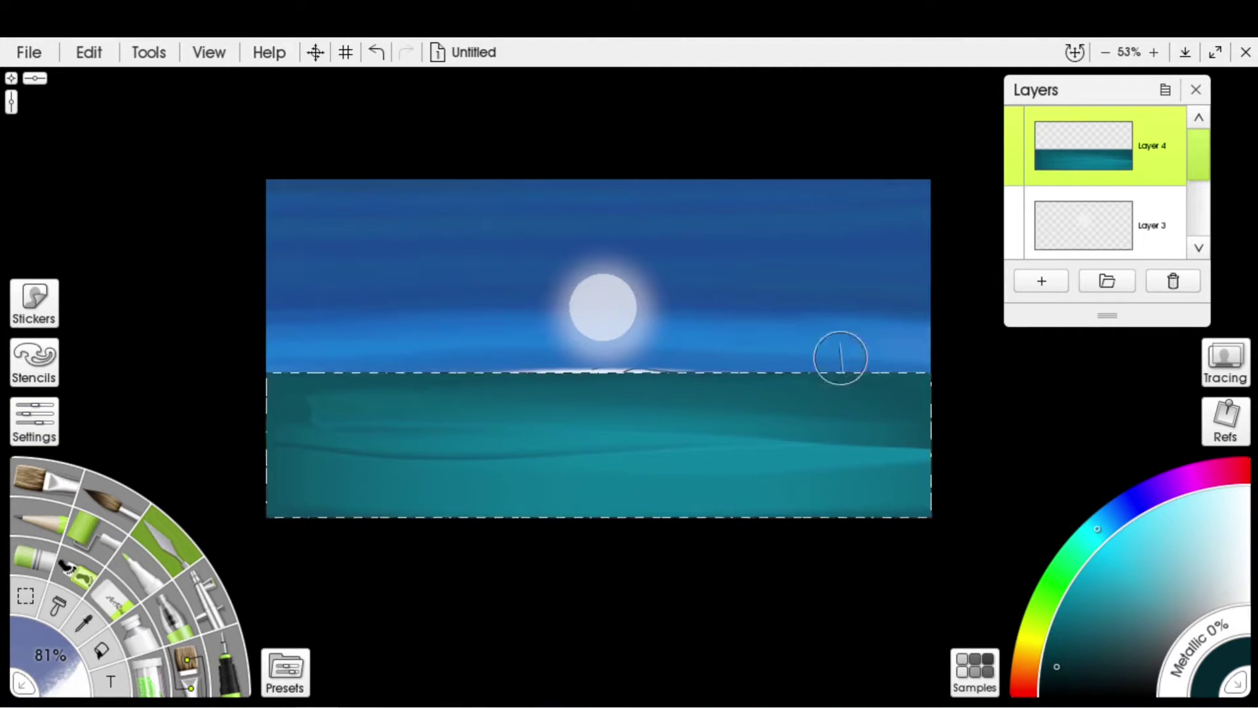
Paint very dark teal along the horizon and the sea's side edges with the Paint Roller, and blend it with the Palette Knife.
key("r")
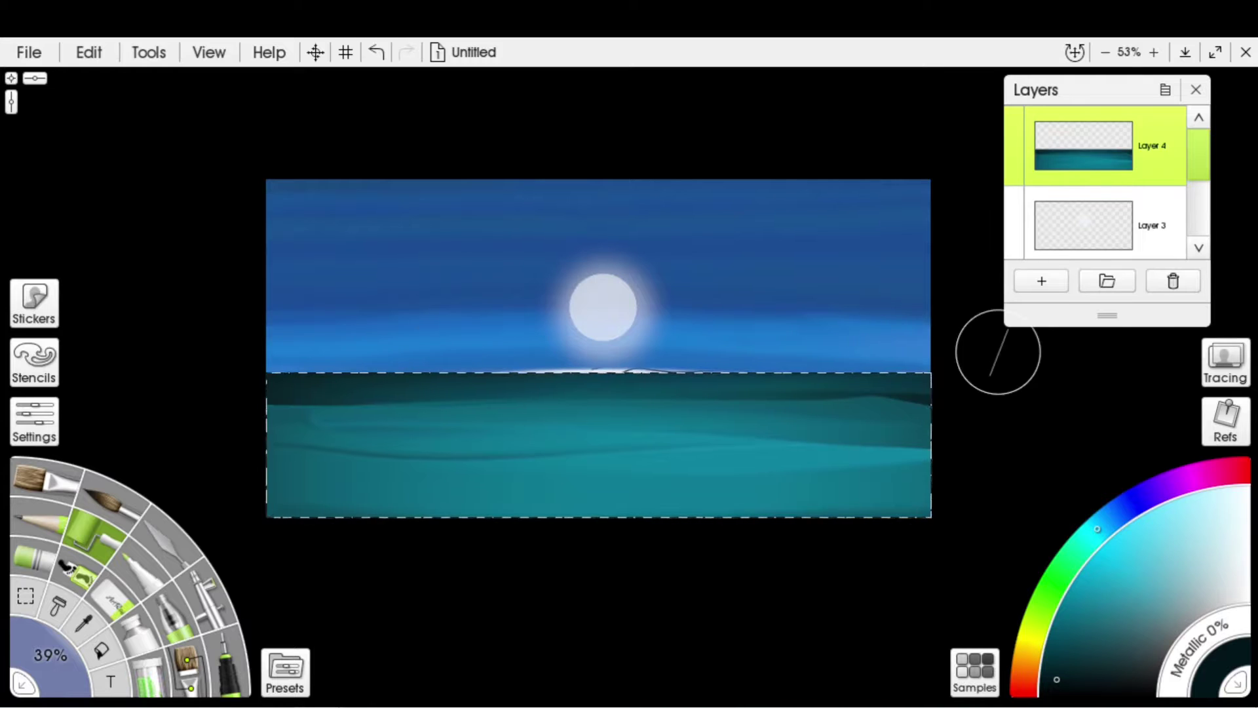
key("bracketleft")
key("bracketleft")
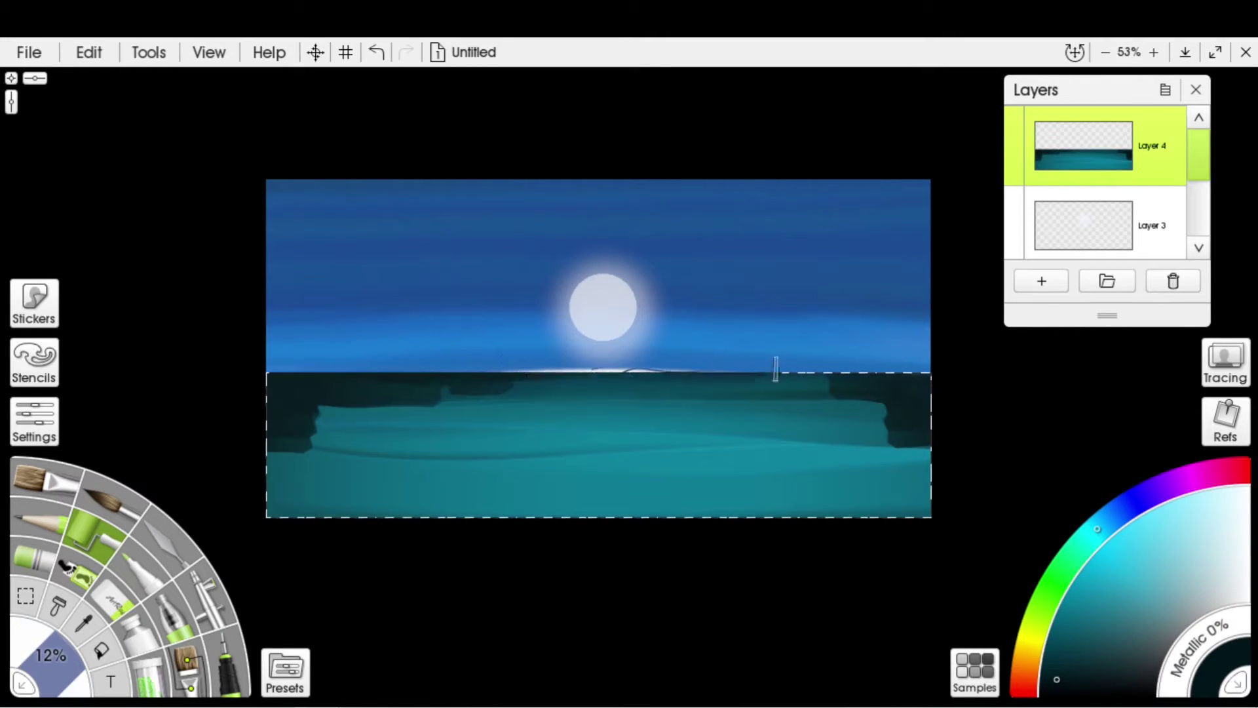
key("bracketright")
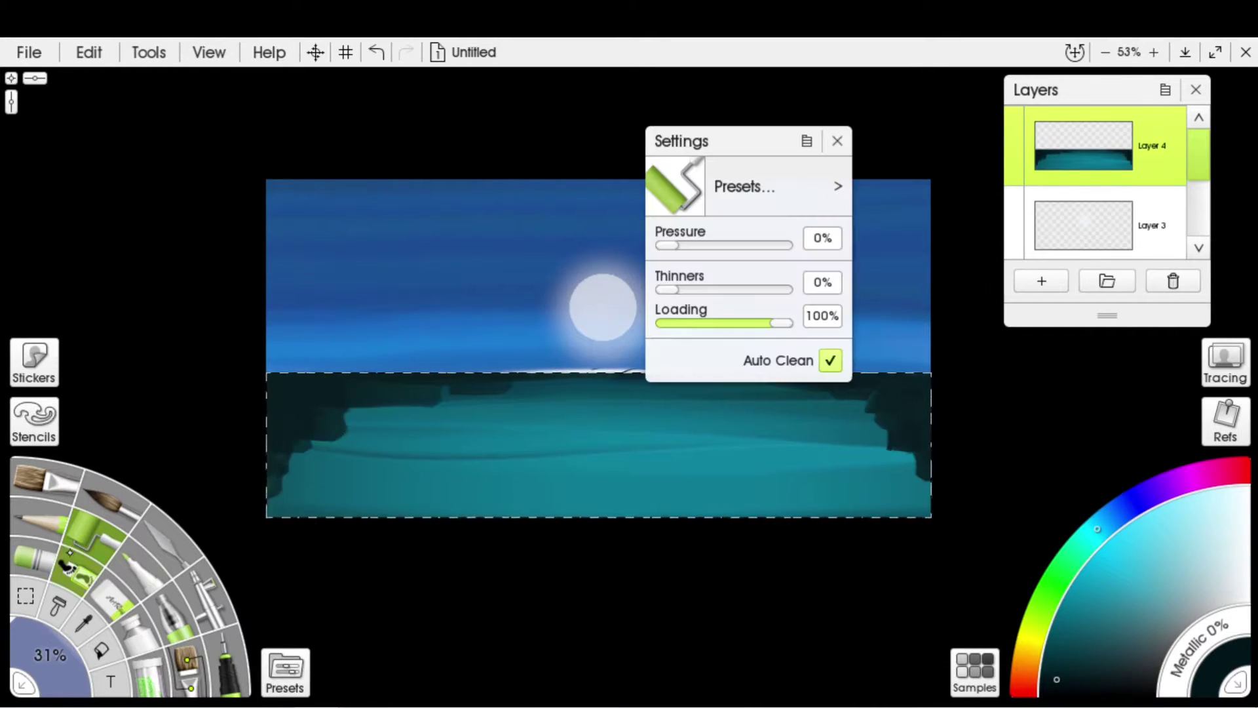
key("k")
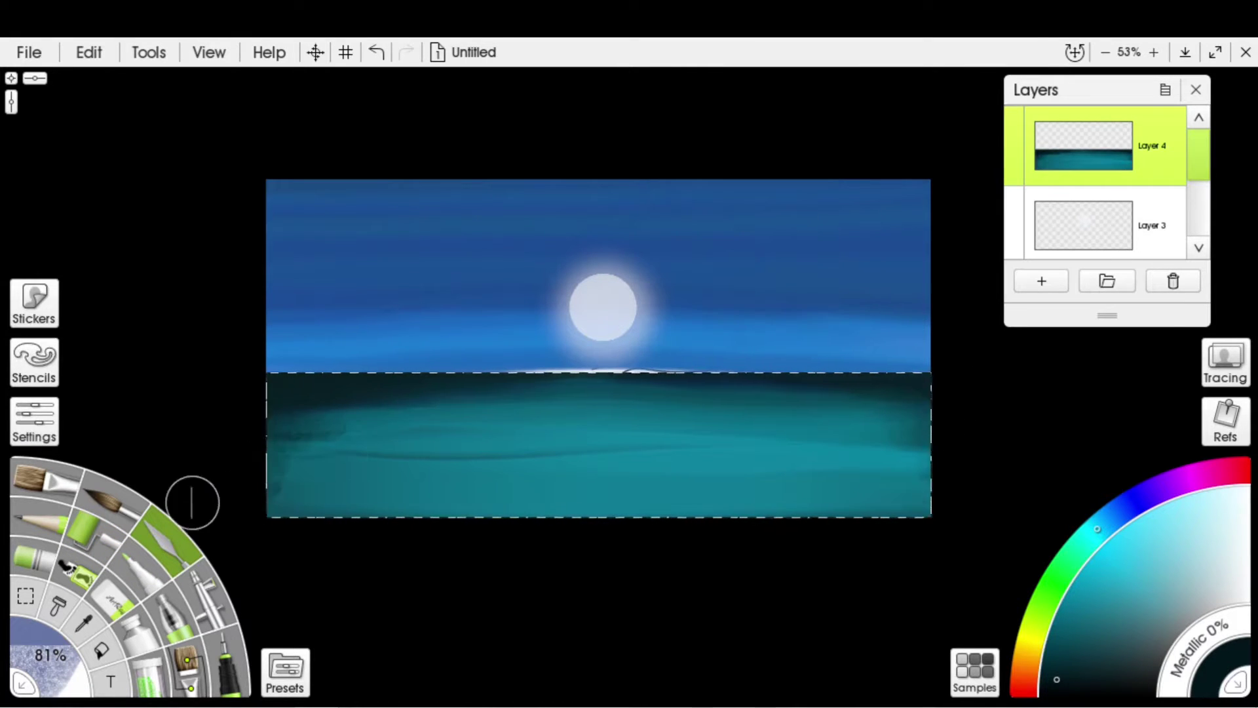
key("bracketright")
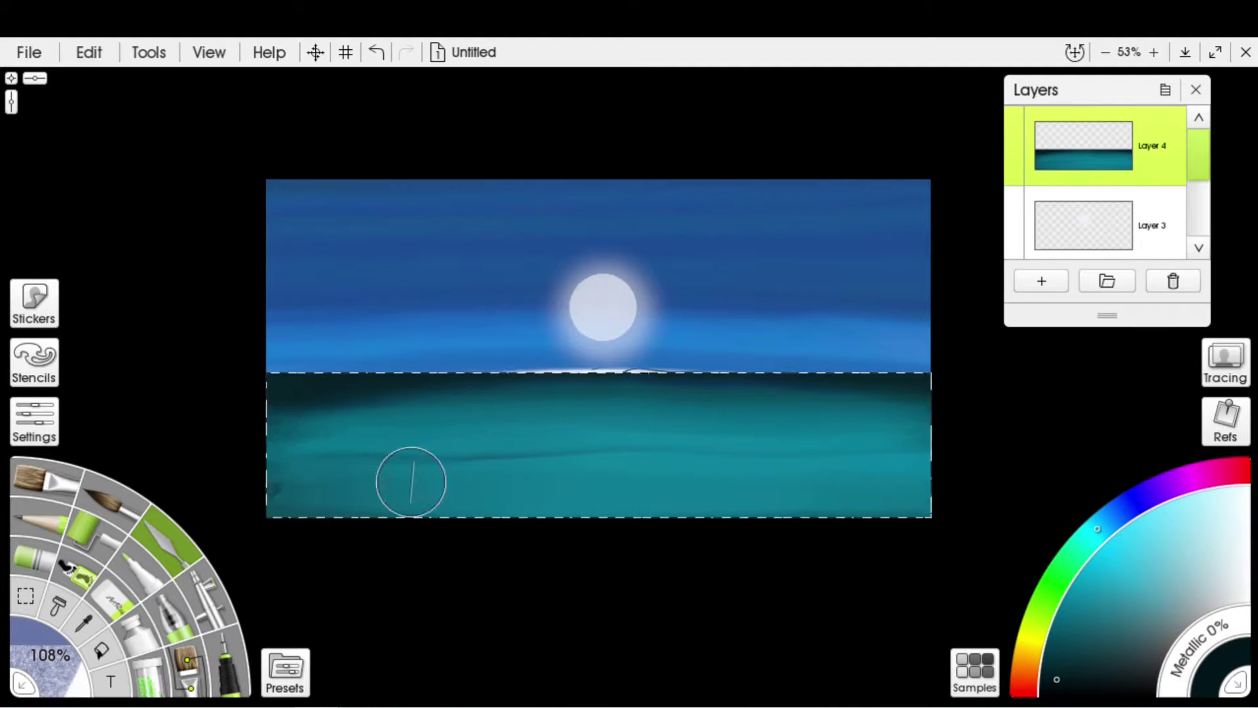
Select the sky layer (Layer 2) and sample a blue from the sky as the paint colour.
scroll(654, 272, "up", 1)
scroll(1107, 197, "down", 1)
left_click(1083, 219)
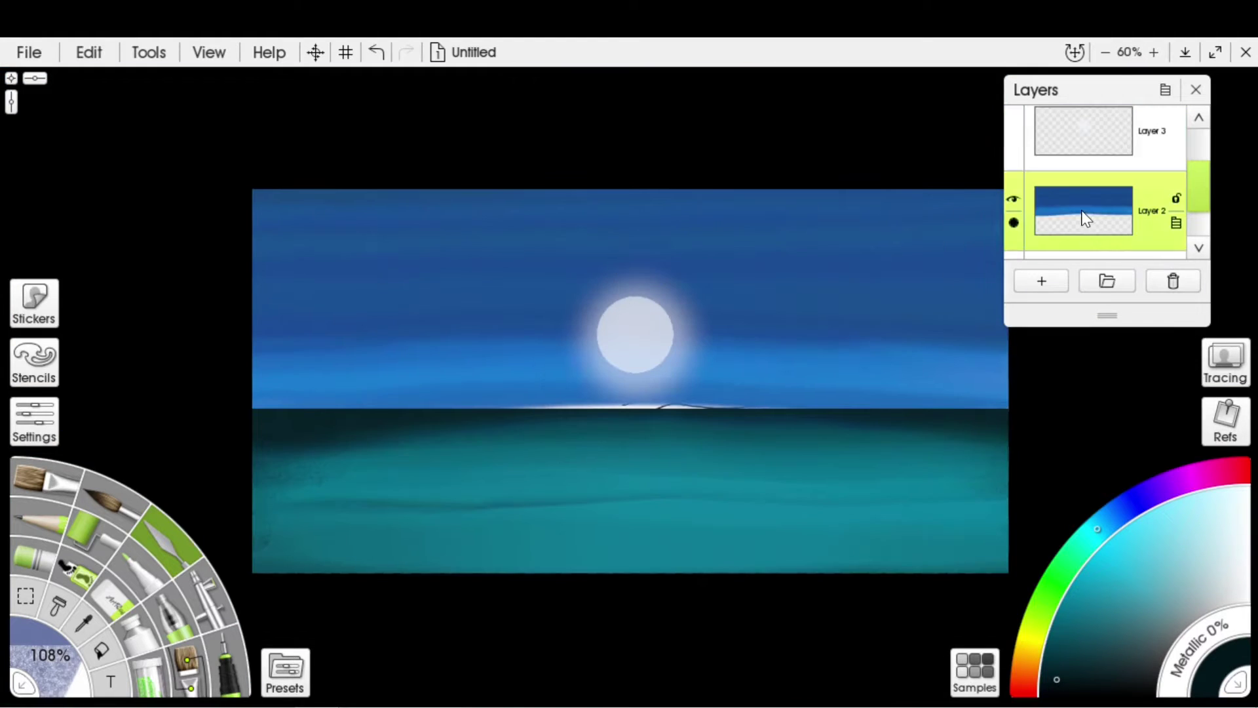
left_click(45, 426)
left_click(83, 621)
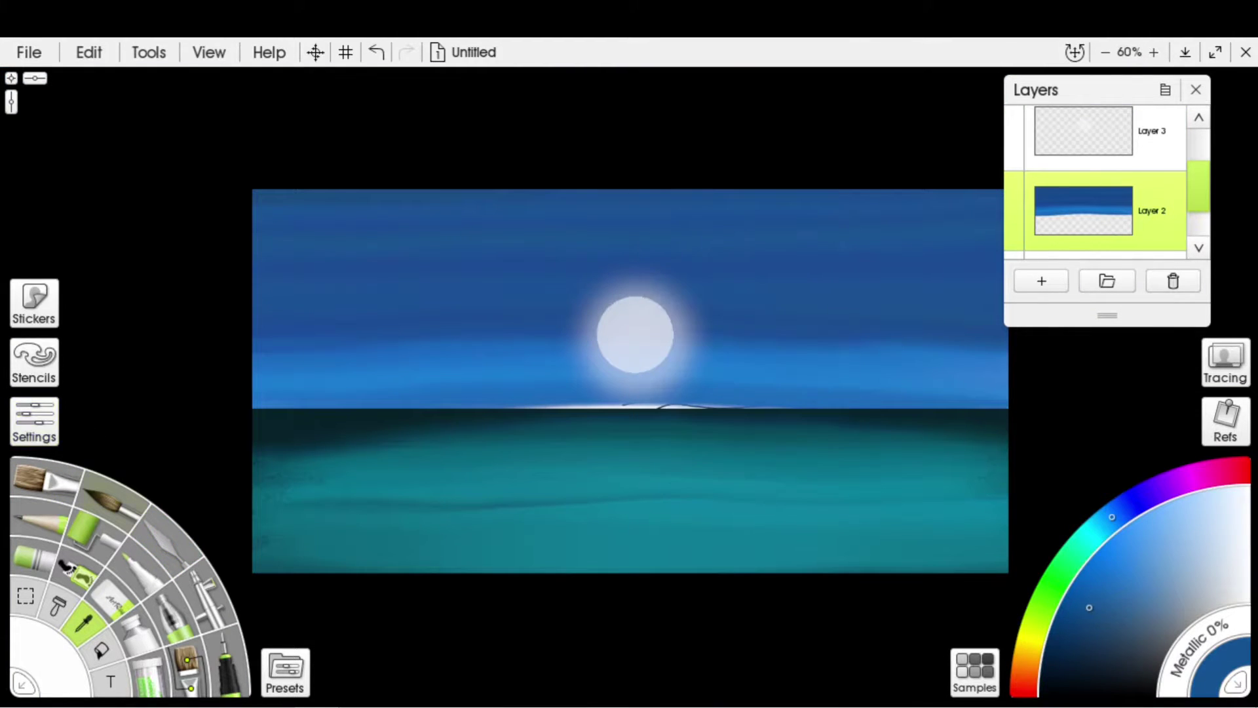
Invert the sea selection to the sky area and cover the white gap above the horizon with blue Paint Roller strokes on Layer 2.
key("r")
key("ctrl+v")
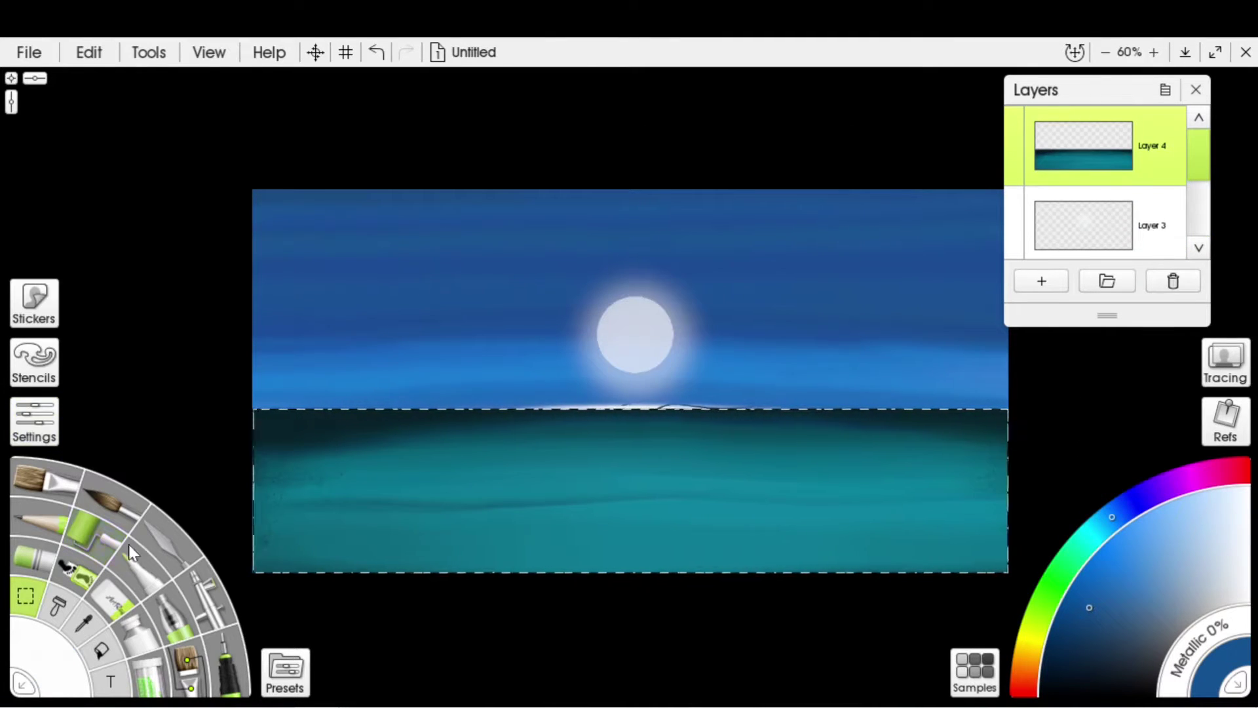
key("ctrl+shift+i")
key("r")
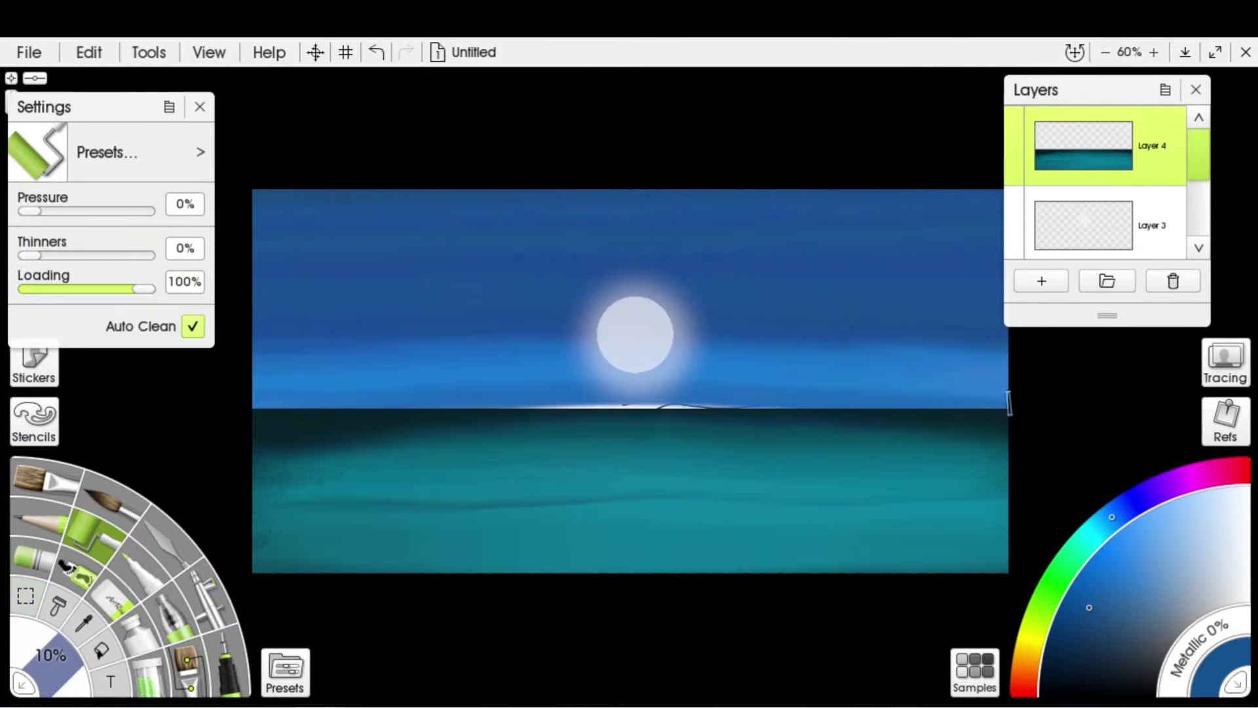
mouse_move(1051, 413)
left_mouse_down()
mouse_move(314, 415)
mouse_move(1180, 403)
left_mouse_up()
key("ctrl+z")
key("ctrl+z")
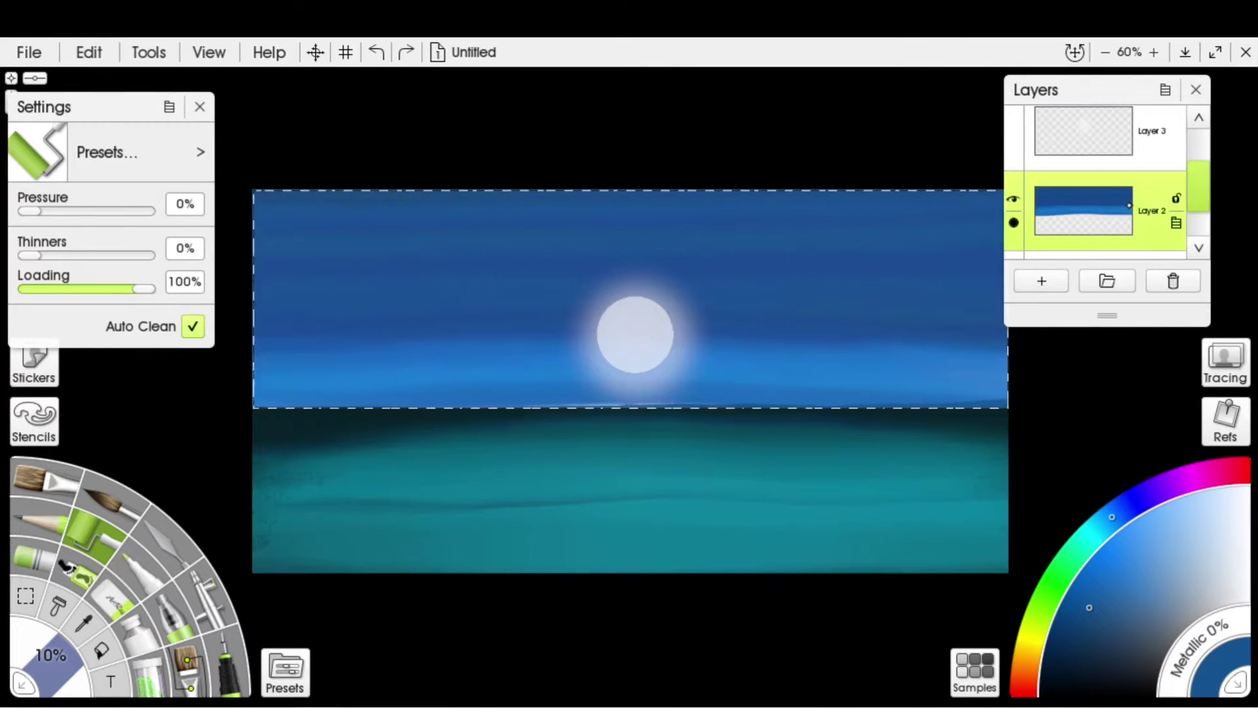
Smooth the repainted strip along the horizon with the Palette Knife and clear the selection.
left_click(167, 517)
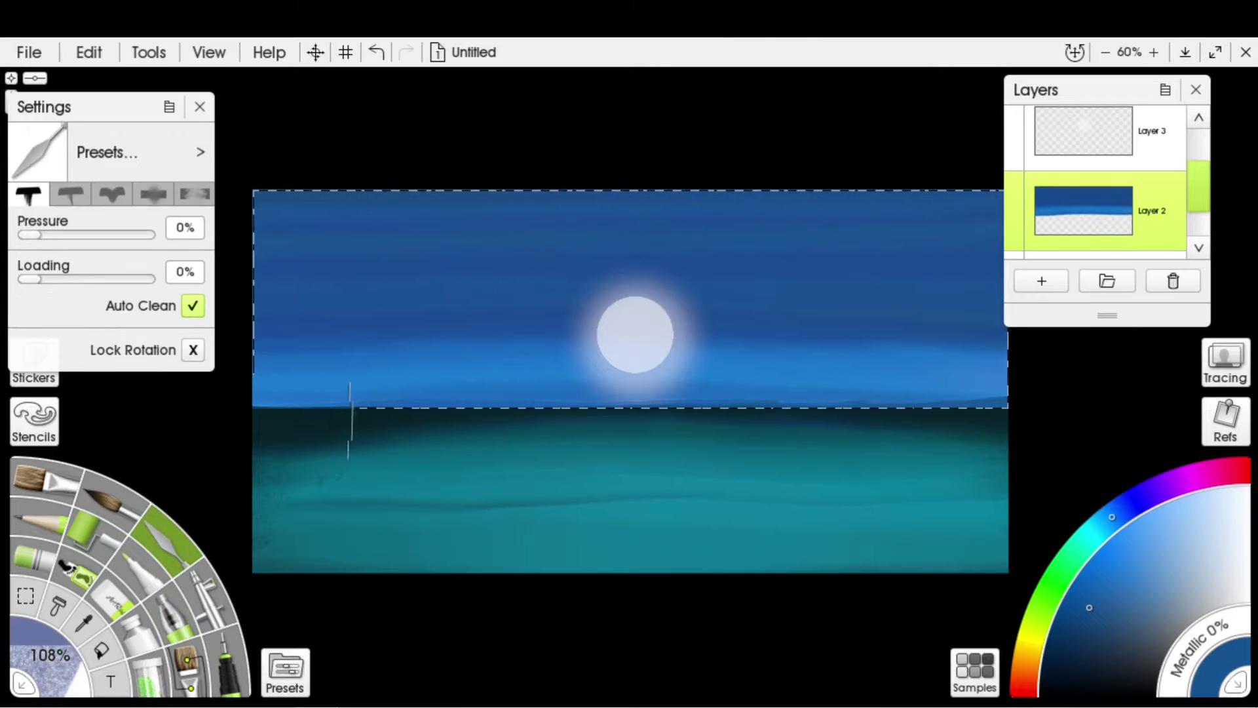
left_click_drag(348, 415, 1007, 407)
key("ctrl+d")
Add a new layer above the sea and paint a curved dark brown shore along the canvas's lower edge with the Paint Roller.
scroll(1104, 154, "up", 1)
left_click(1103, 154)
scroll(899, 346, "down", 3)
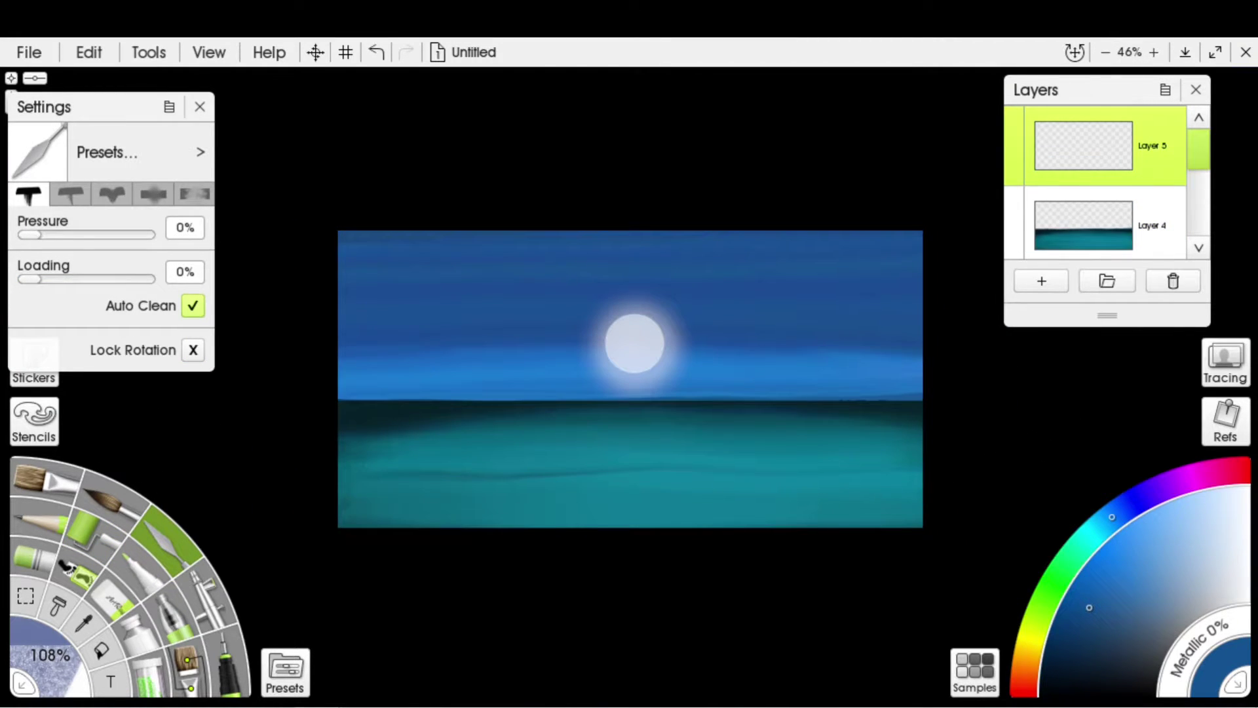
left_click(93, 536)
left_click(1028, 654)
left_click(1061, 673)
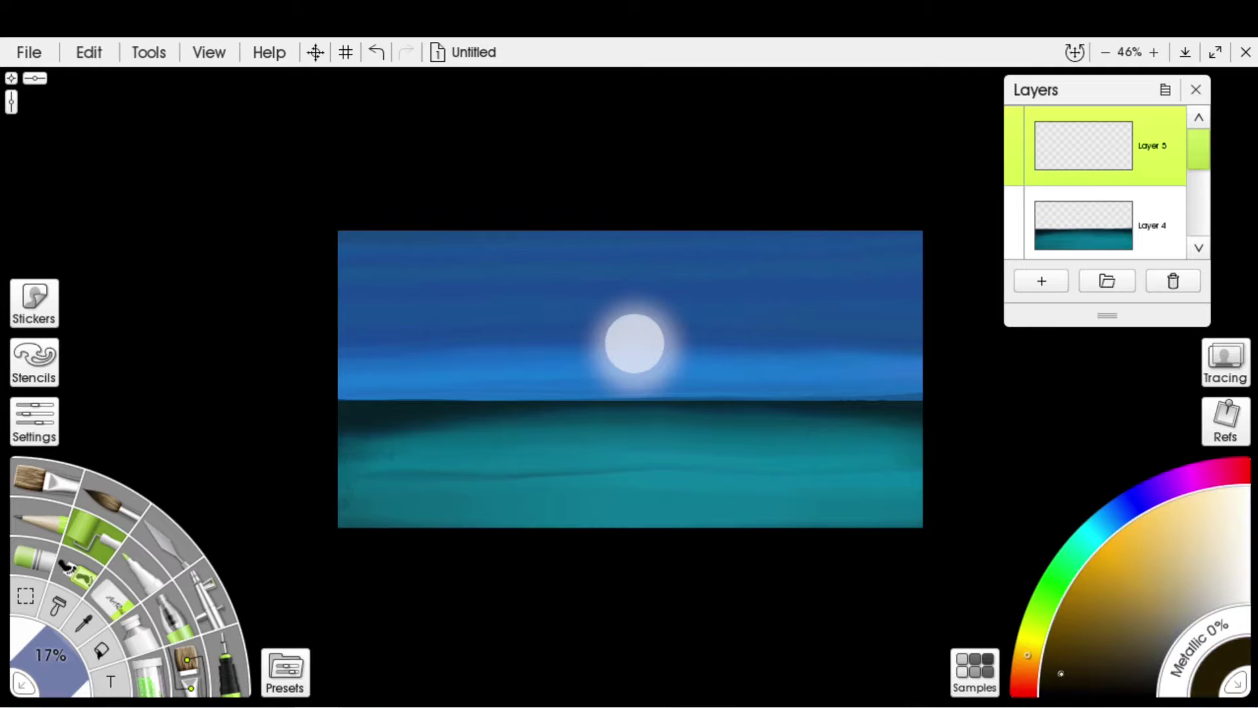
mouse_move(936, 481)
left_mouse_down()
mouse_move(542, 540)
mouse_move(341, 544)
mouse_move(702, 585)
left_mouse_up()
mouse_move(921, 477)
left_mouse_down()
mouse_move(803, 500)
mouse_move(341, 525)
mouse_move(918, 521)
mouse_move(667, 538)
left_mouse_up()
Paint darker brown and near-black shore bands on two separate new layers, and add another empty layer above them.
key("ctrl+shift+n")
left_click(1063, 683)
key("ctrl+shift+n")
left_click(1053, 696)
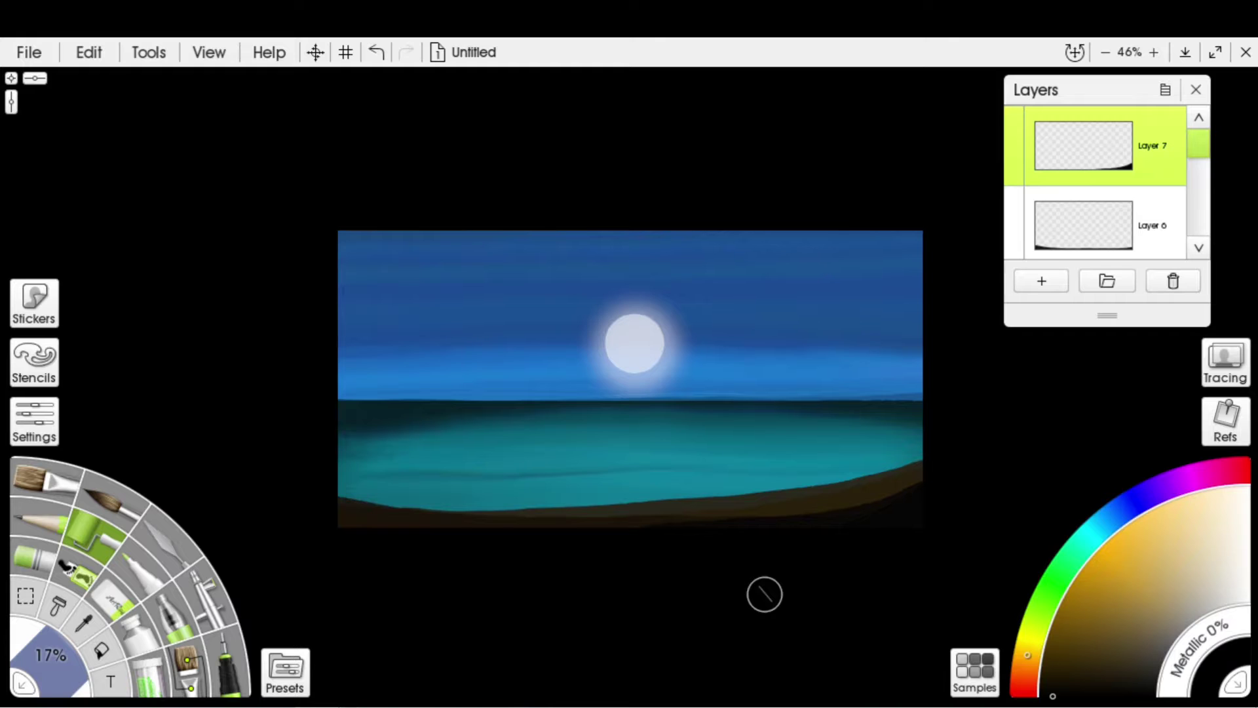
key("ctrl+shift+n")
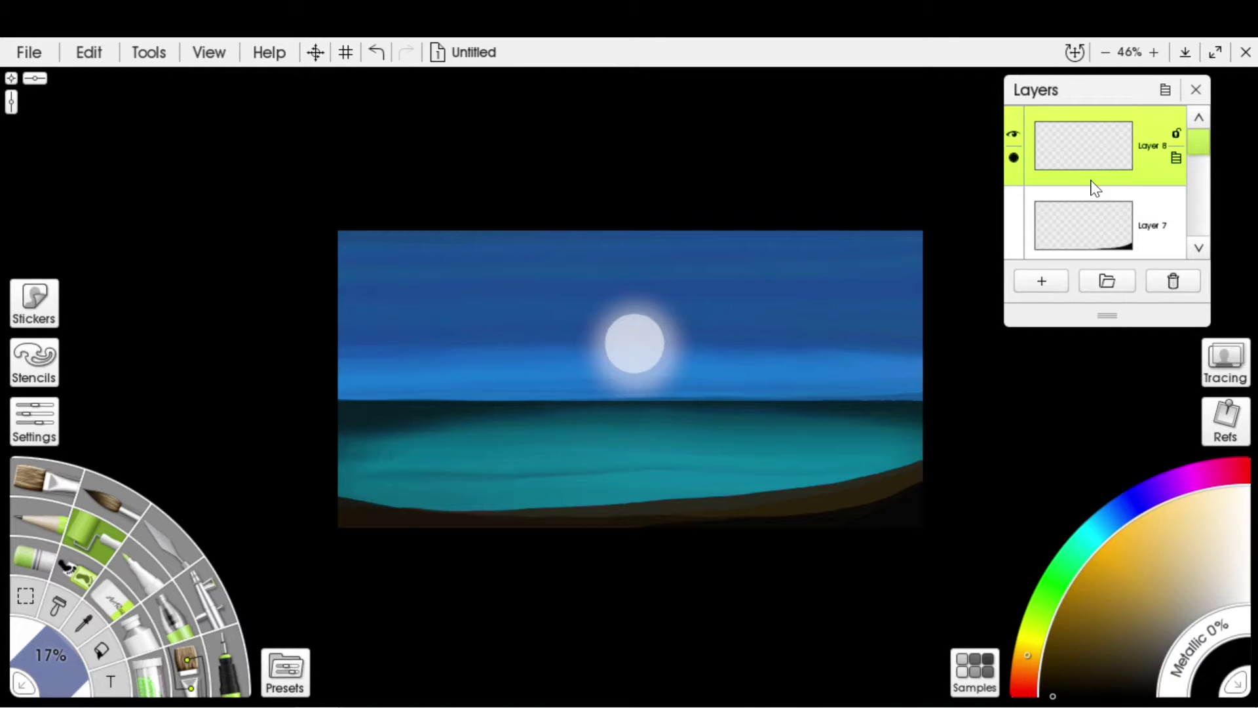
Select the sky layer (Layer 2) and load a custom brush preset with its opacity set to 44%.
scroll(1092, 189, "down", 5)
left_click(1101, 185)
scroll(1104, 183, "up", 1)
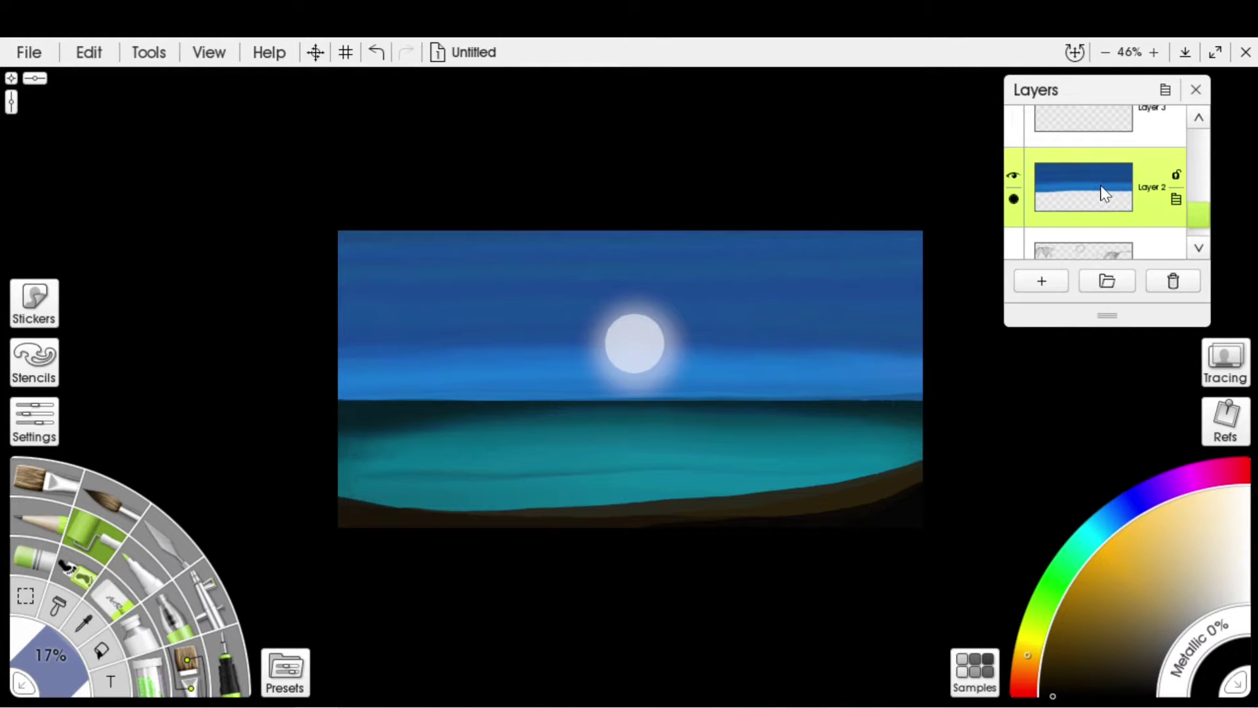
left_click(285, 672)
left_click(500, 505)
left_click(34, 423)
left_click(93, 255)
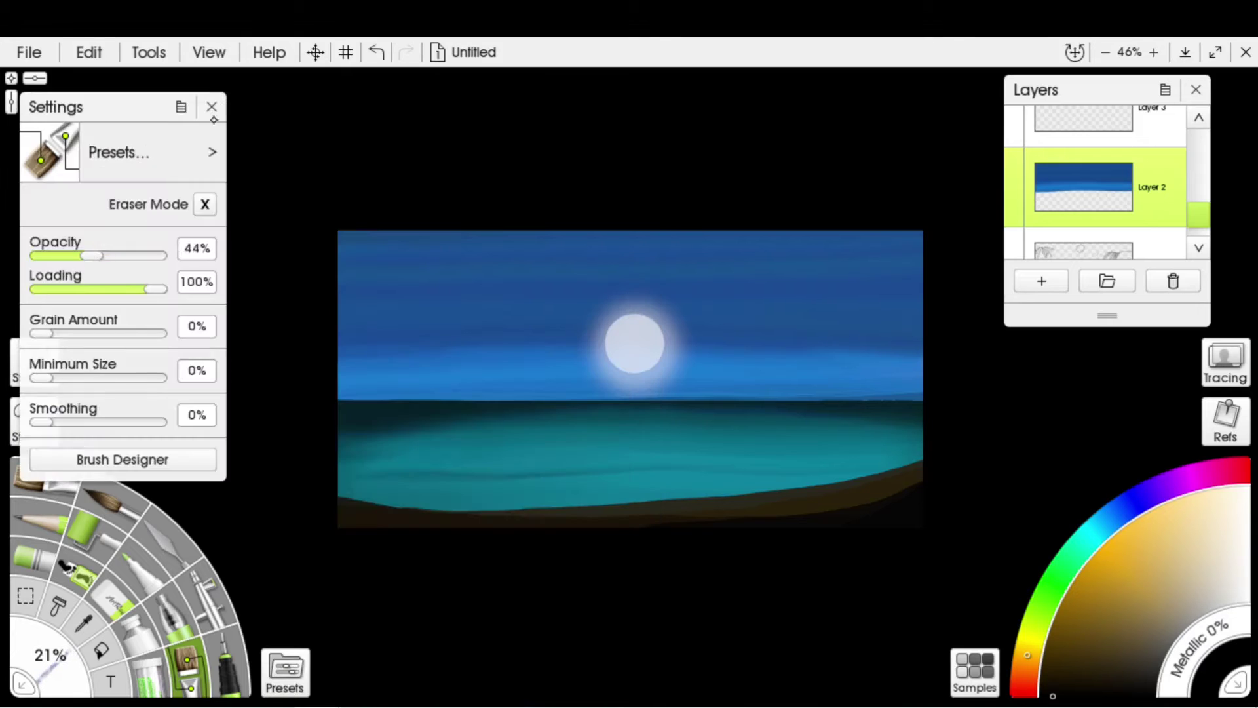
left_click(34, 423)
Add a layer above the sky and paint small white clouds near the horizon and larger ones across the upper sky.
left_click(1112, 517)
left_click(1241, 532)
scroll(694, 382, "up", 4)
scroll(701, 298, "down", 2)
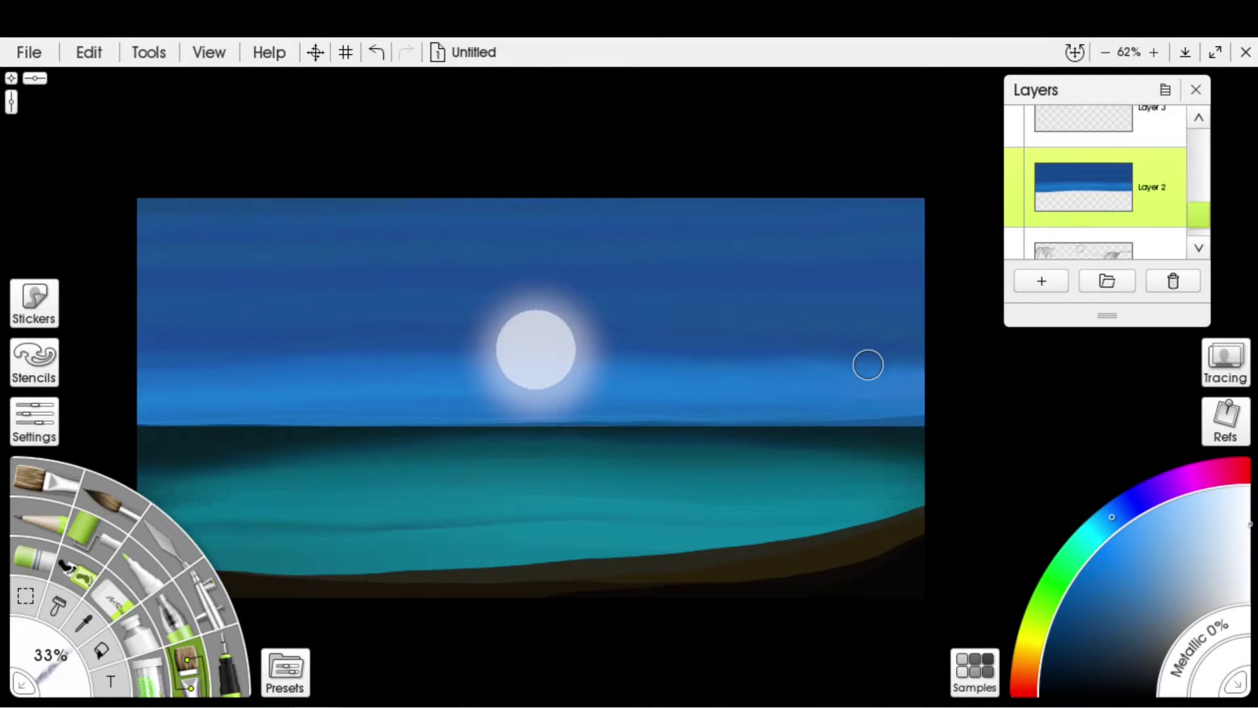
key("ctrl+shift+n")
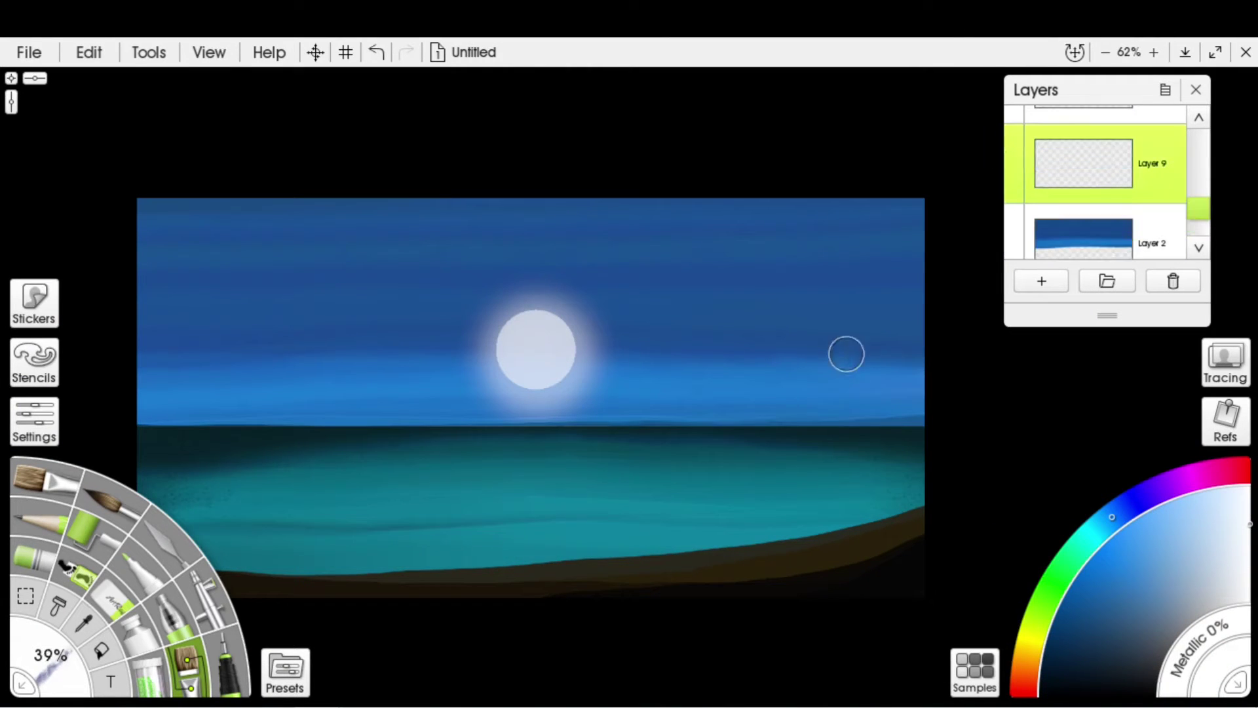
left_click_drag(821, 366, 759, 380)
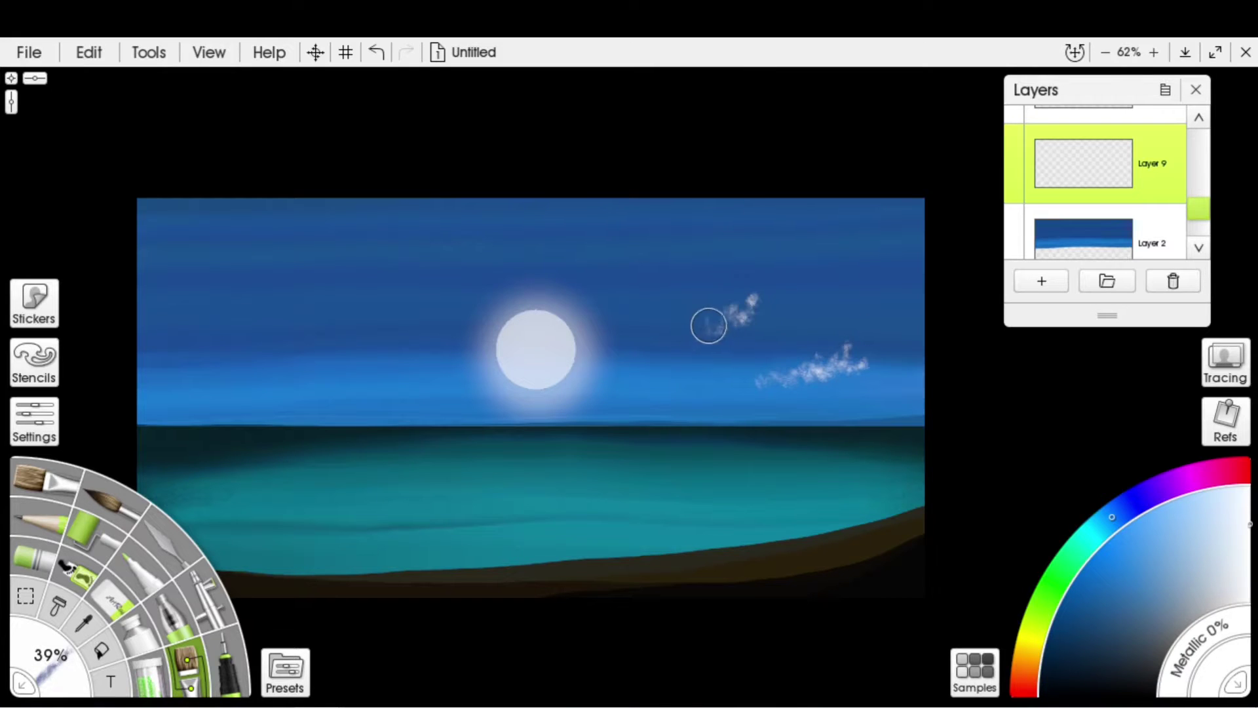
mouse_move(472, 366)
left_mouse_down()
mouse_move(545, 399)
mouse_move(478, 382)
mouse_move(367, 407)
left_mouse_up()
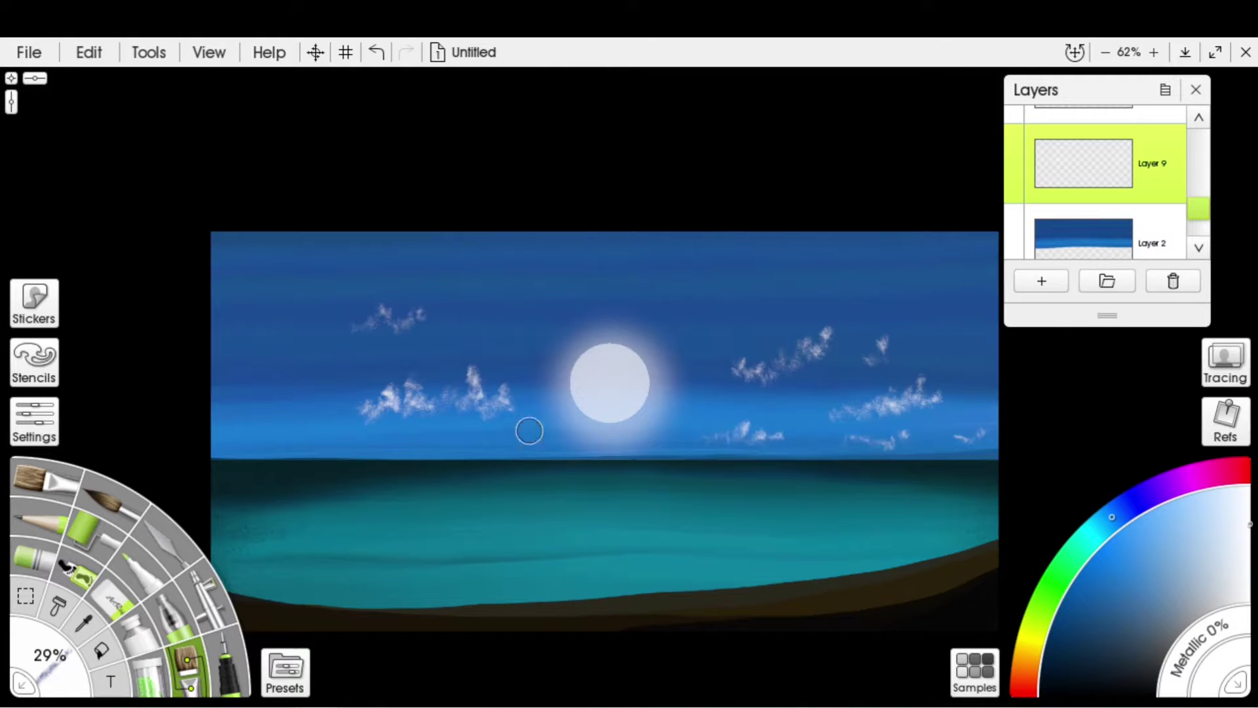
left_click_drag(330, 430, 266, 434)
left_click_drag(924, 292, 793, 305)
mouse_move(685, 308)
left_mouse_down()
mouse_move(312, 309)
mouse_move(235, 327)
left_mouse_up()
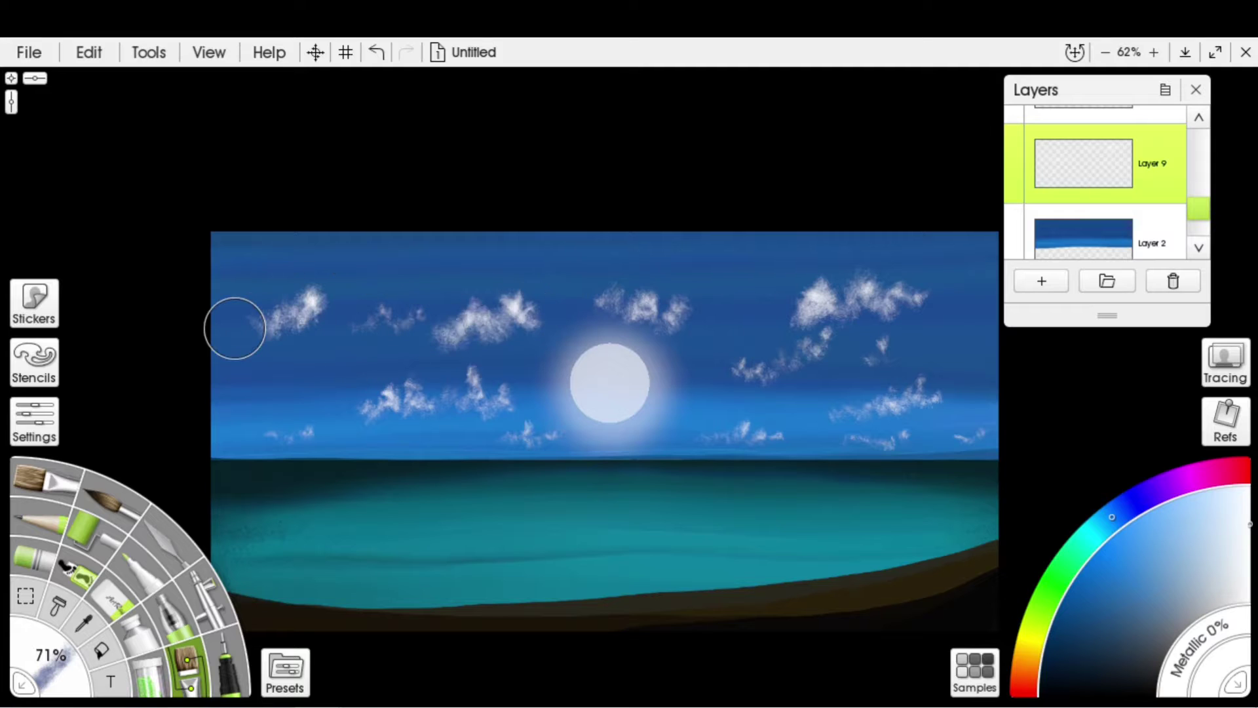
Merge the cloud layer into the sky layer (Layer 2) and load the Hard Wet Blender Palette Knife preset.
left_click(1085, 243)
left_click(164, 534)
left_click(285, 672)
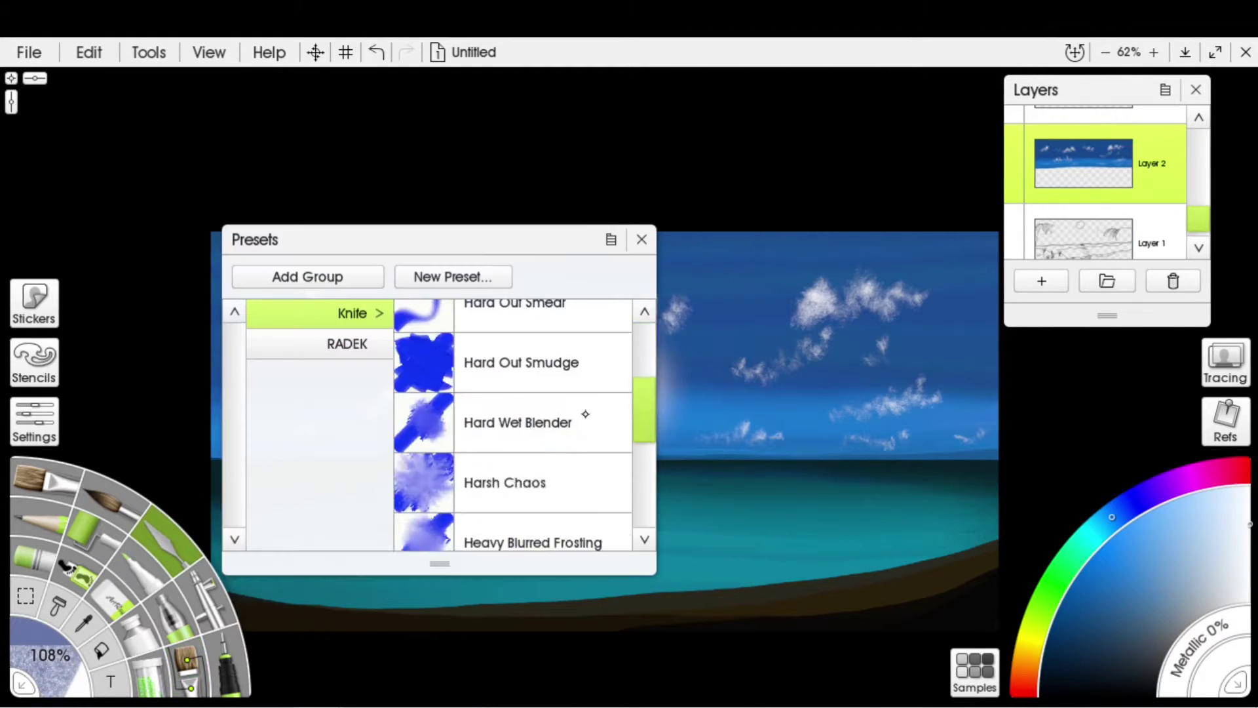
left_click(584, 415)
left_click_drag(776, 495, 651, 503)
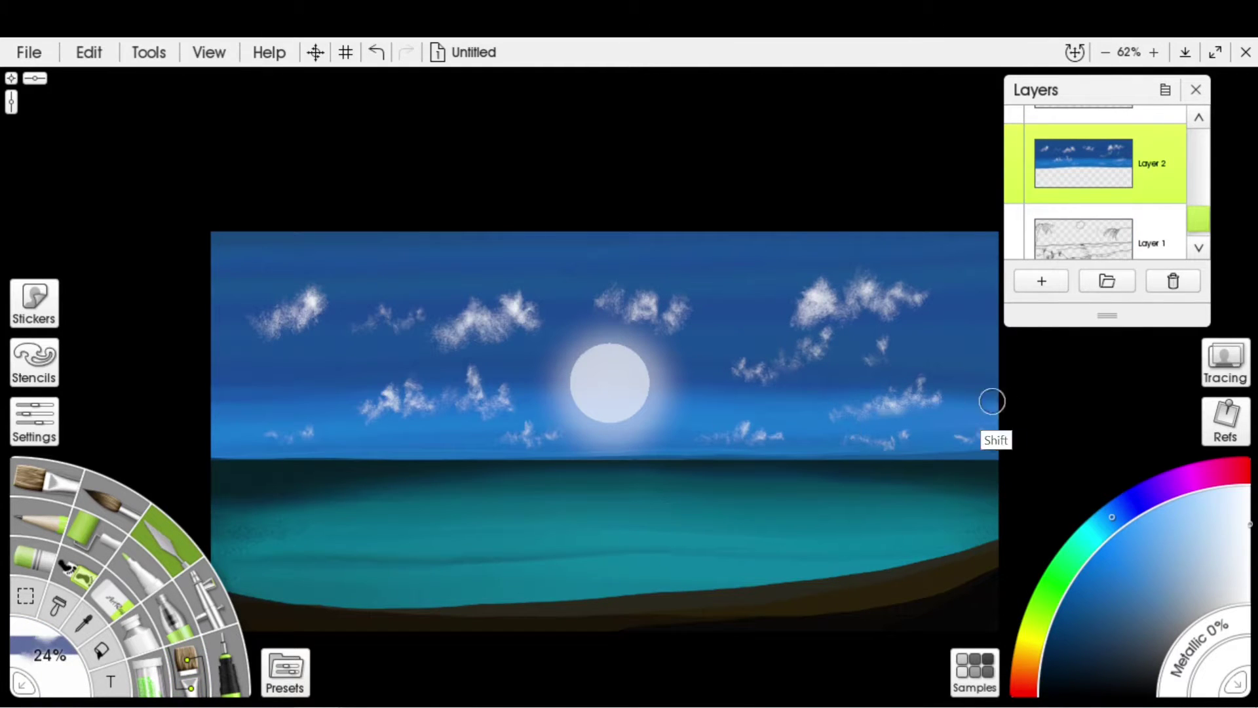
key("bracketright")
key("ctrl+z")
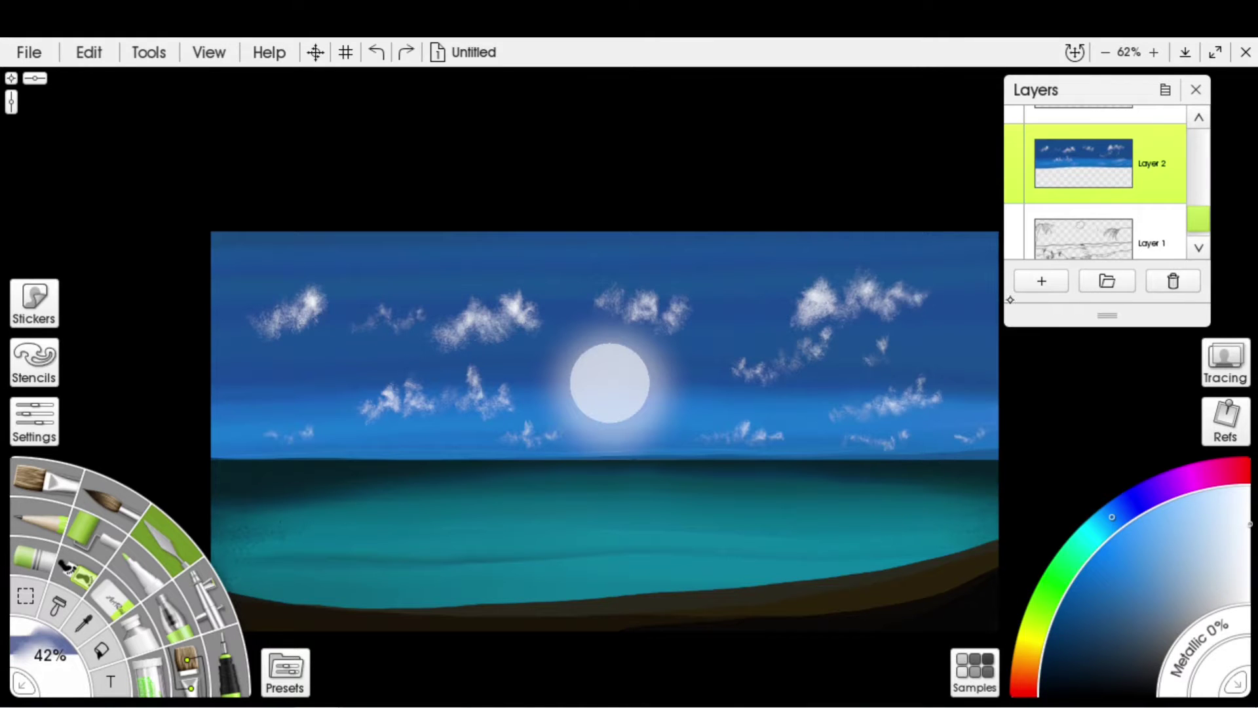
key("bracketright")
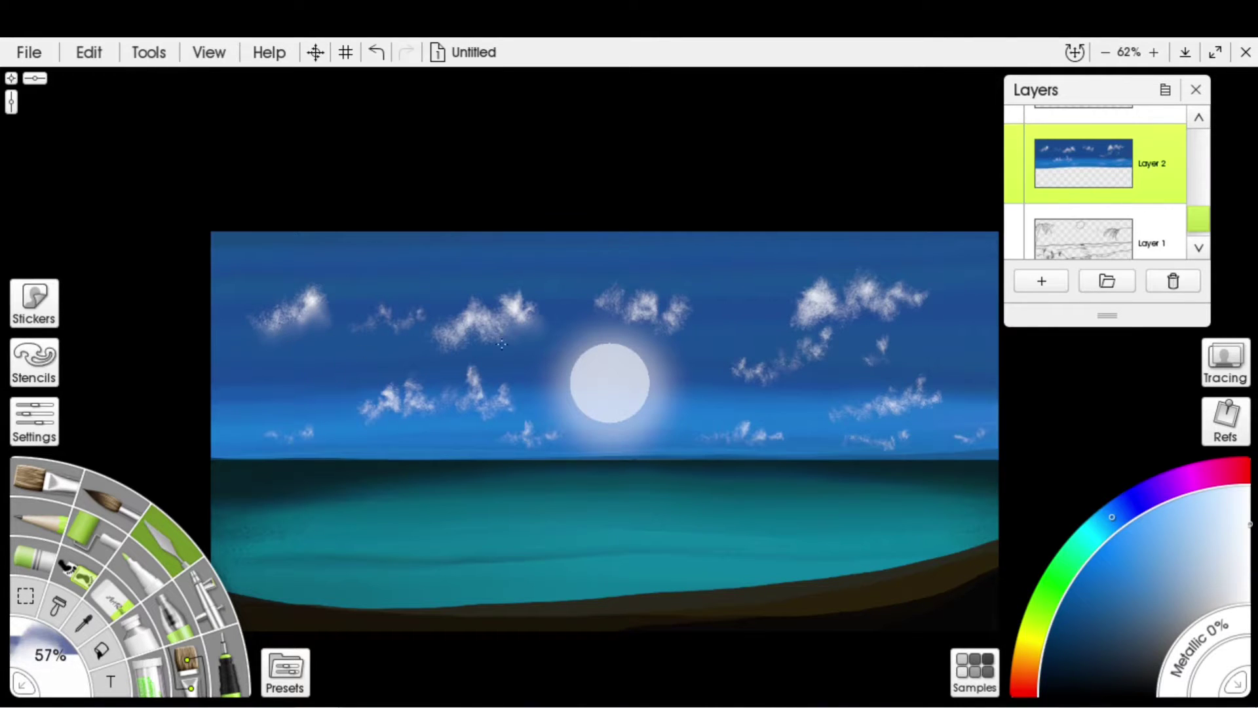
key("bracketright")
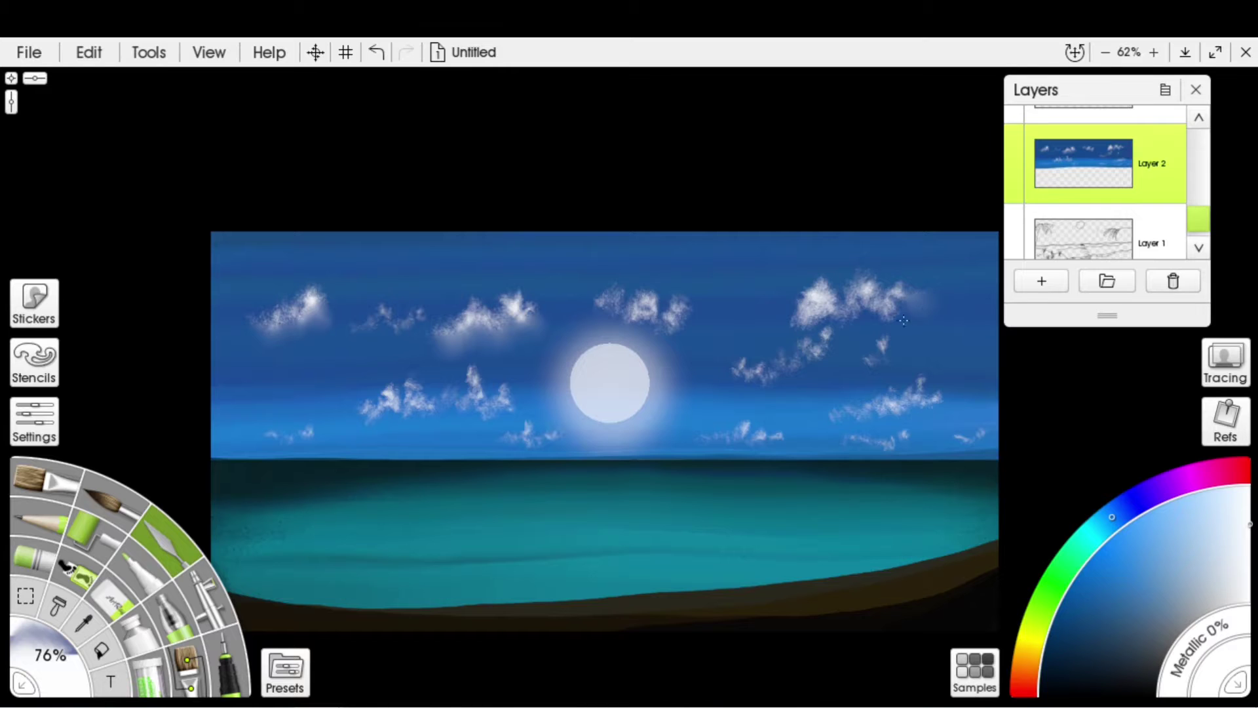
key("ctrl+z")
Soften the lower edges of the large upper-right cloud by blending them into the sky with the Palette Knife.
scroll(683, 354, "up", 3)
scroll(787, 393, "right", 5)
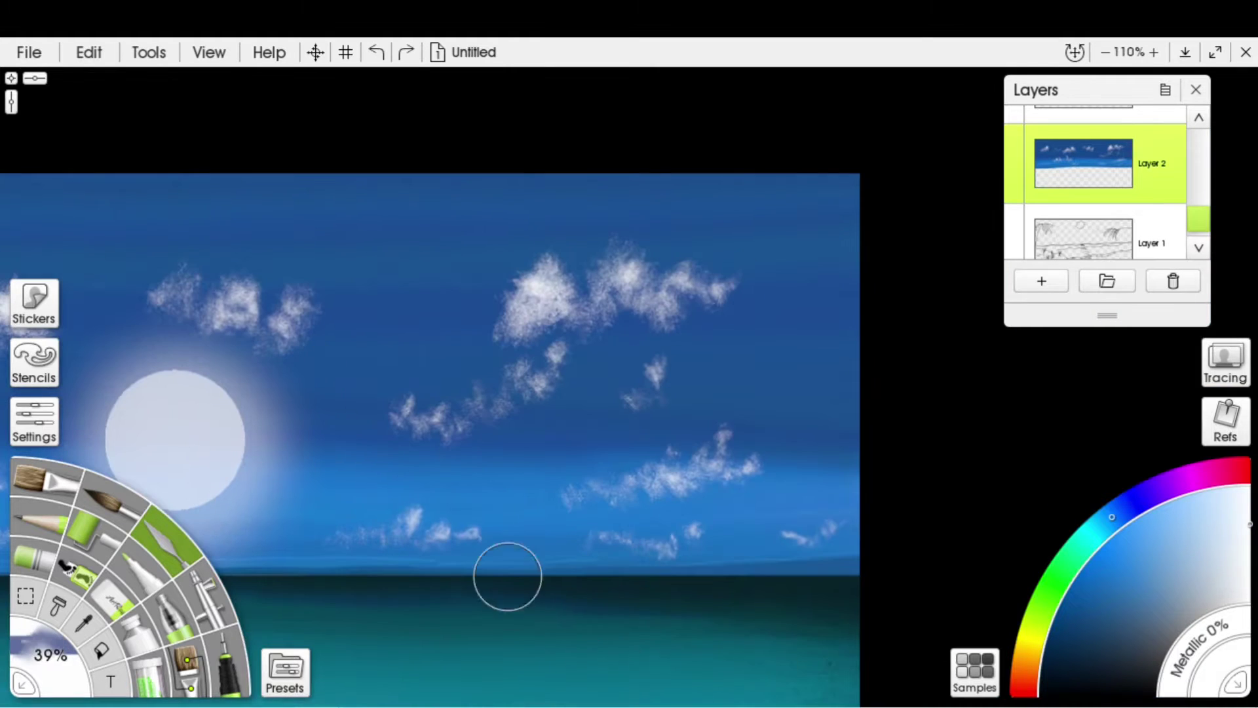
key("bracketleft")
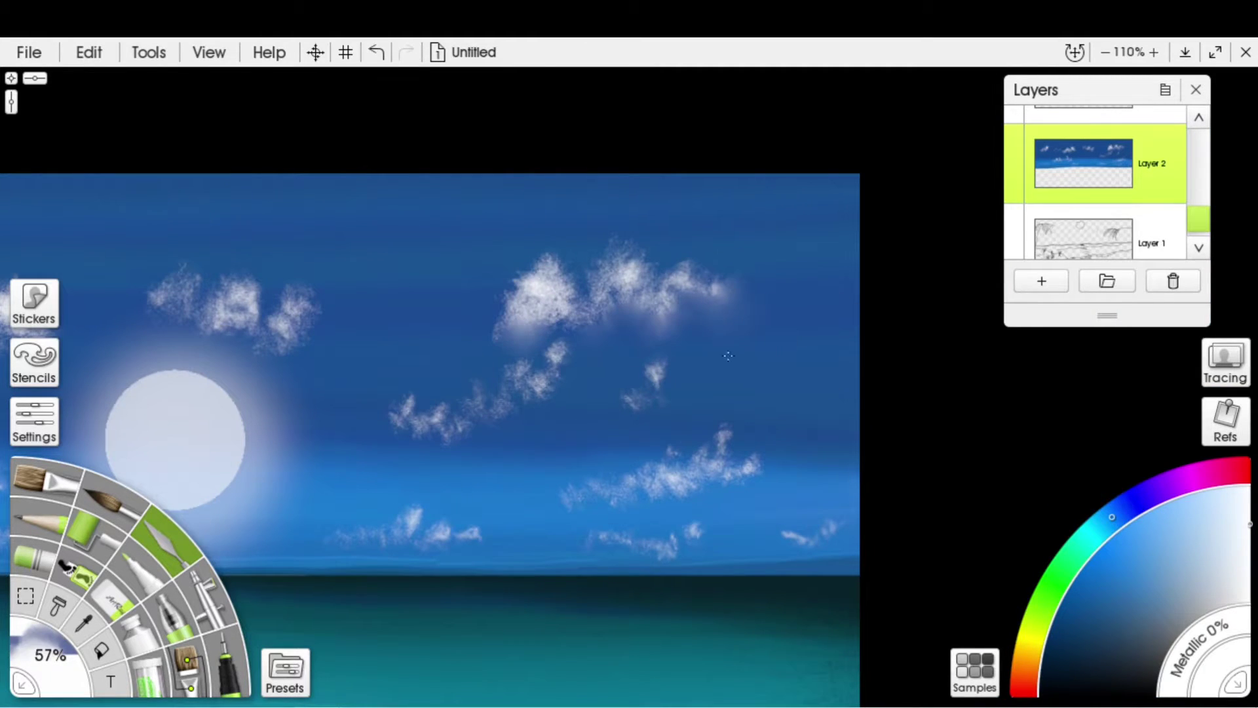
Blend the underside and right end of the large cloud up and to the left of the moon with a smaller knife.
scroll(527, 339, "left", 5)
key("bracketleft")
key("bracketleft")
key("bracketleft")
key("bracketleft")
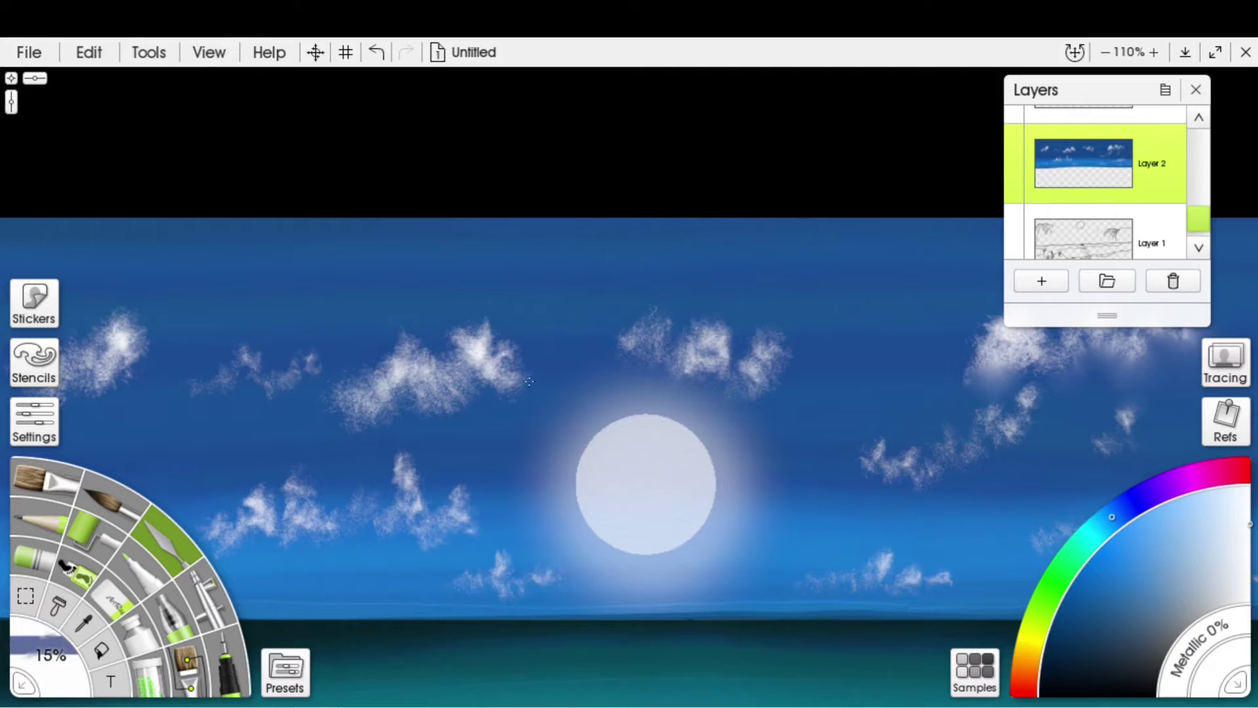
key("bracketright")
key("bracketright")
key("bracketright")
scroll(414, 421, "down", 3)
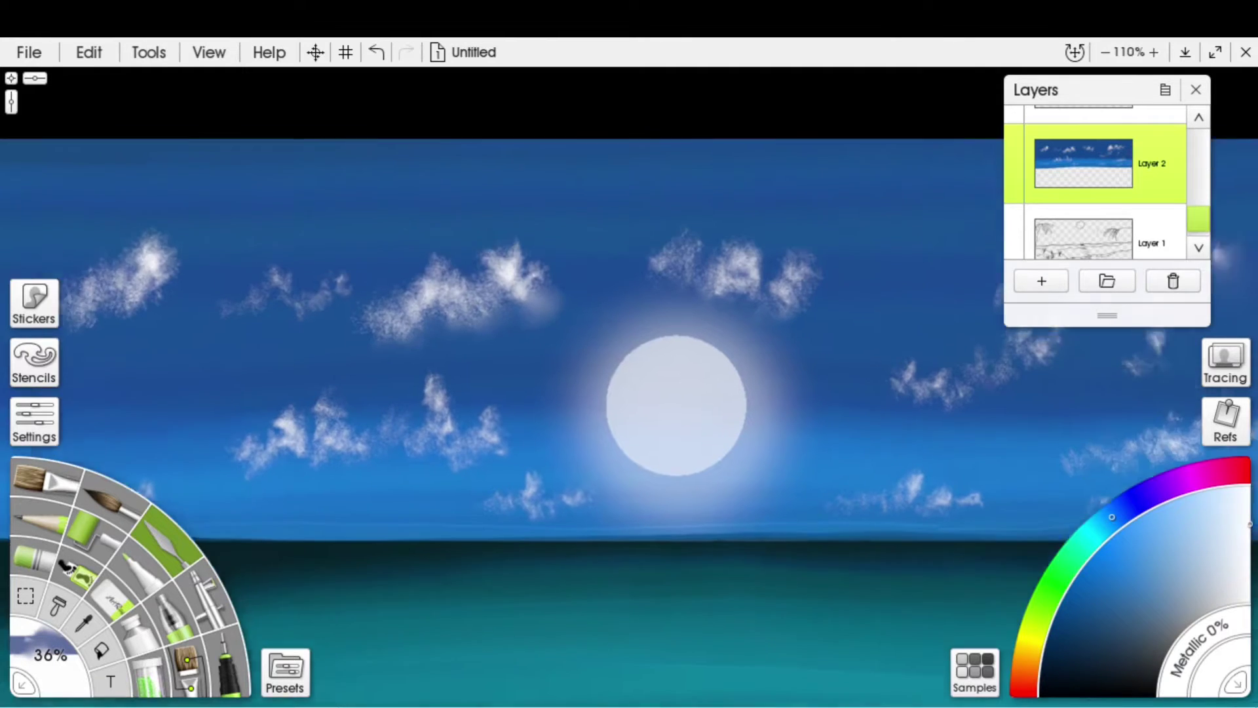
Soften the clouds directly above the moon and the small clouds near the horizon with the Palette Knife.
left_click(35, 421)
key("bracketright")
key("bracketright")
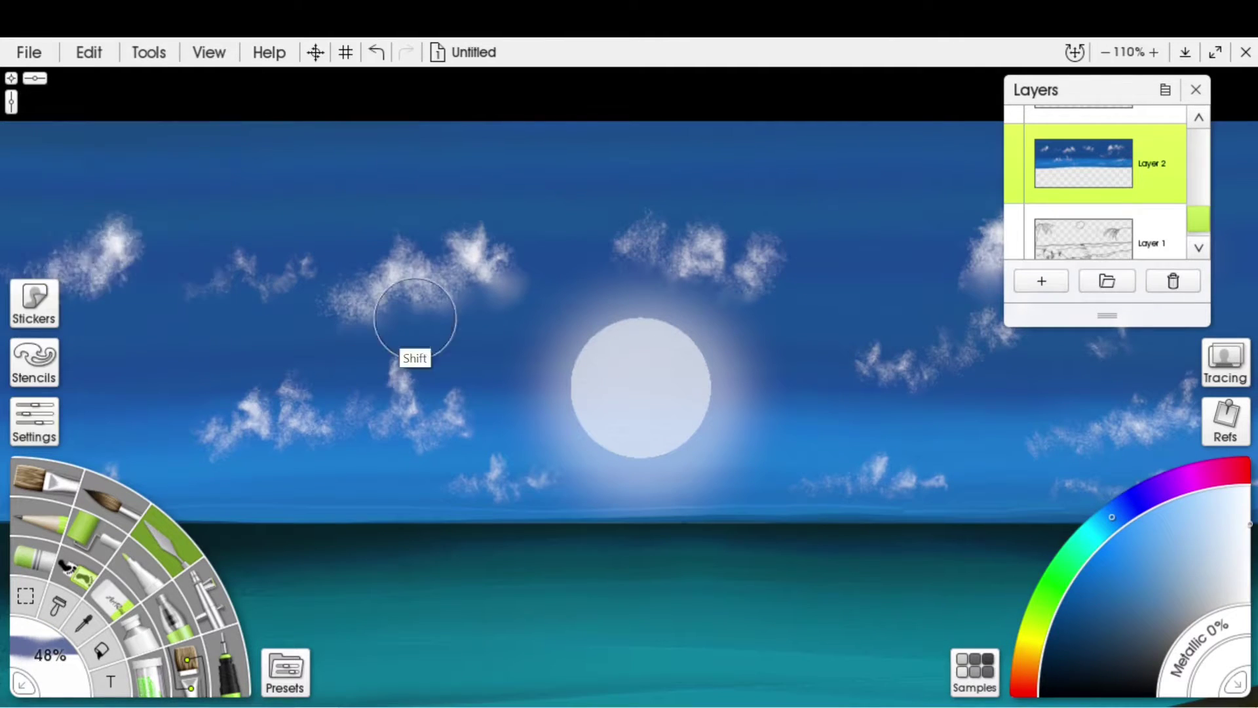
left_click_drag(461, 500, 567, 492)
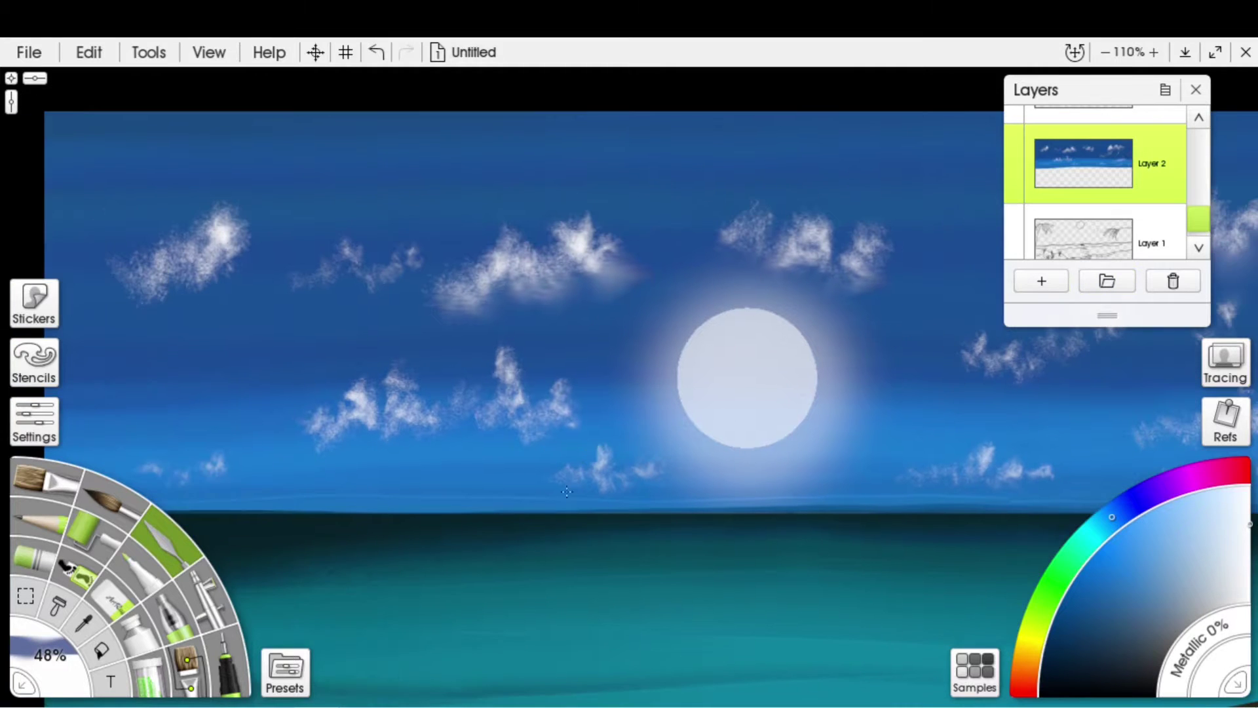
left_click_drag(242, 258, 3, 261)
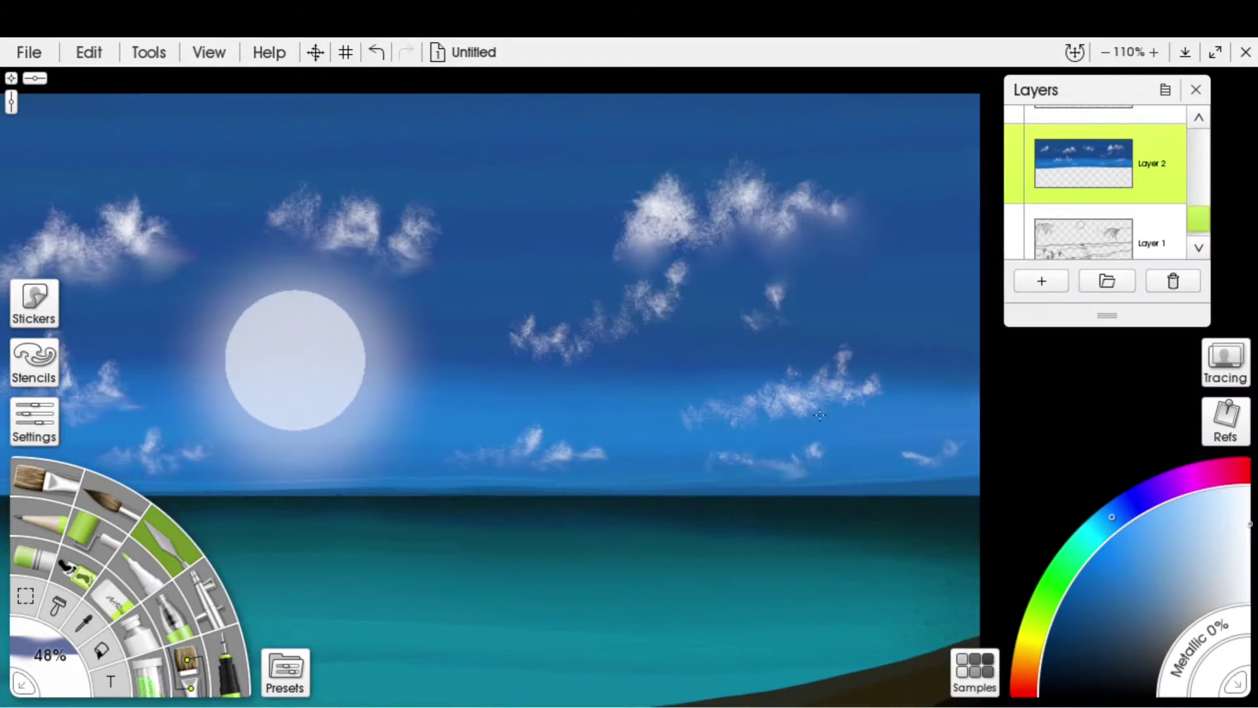
key("bracketright")
key("bracketright")
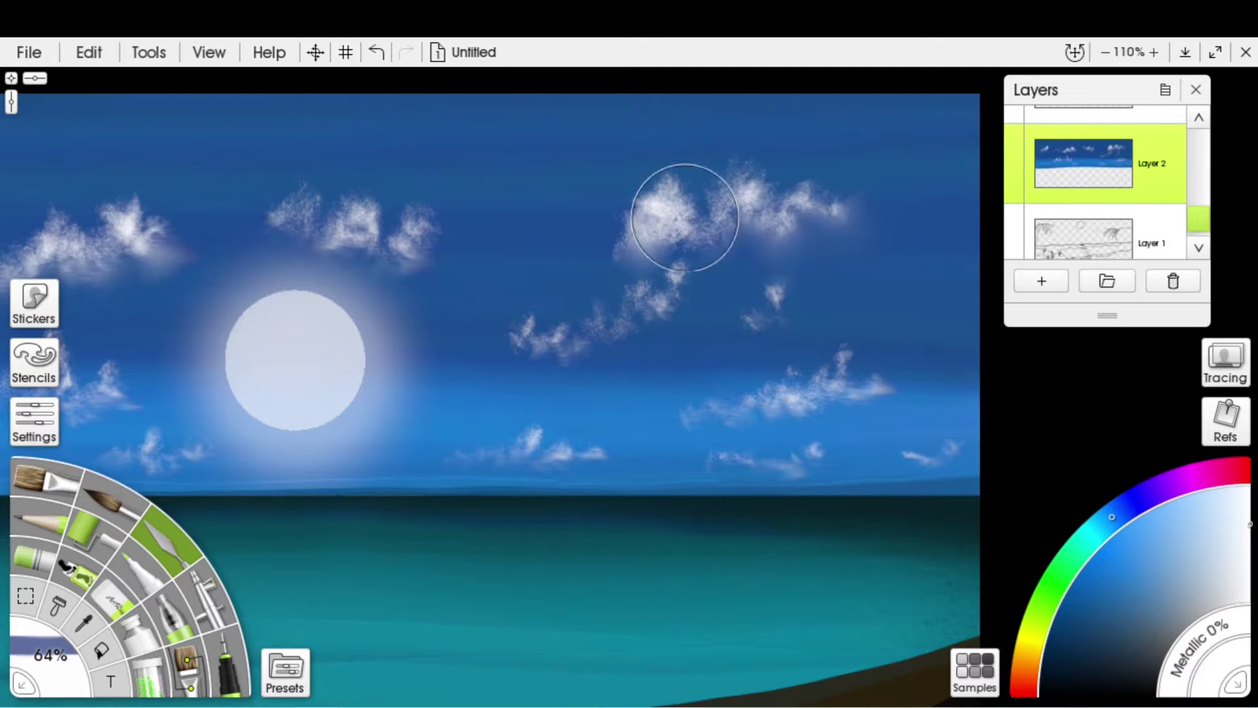
scroll(337, 225, "down", 5)
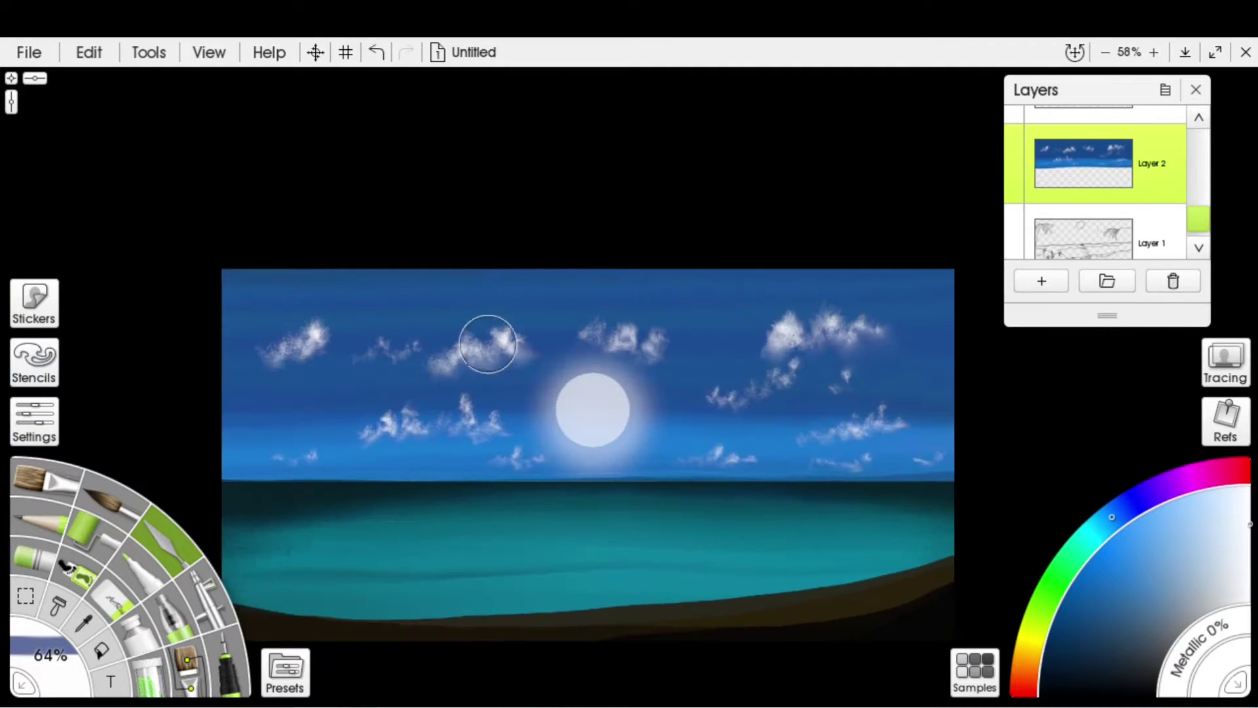
Add a new layer above the sky and paint bright white highlights on the large upper-right cloud with the cloud brush.
key("ctrl+shift+n")
scroll(600, 396, "up", 5)
key("bracketright")
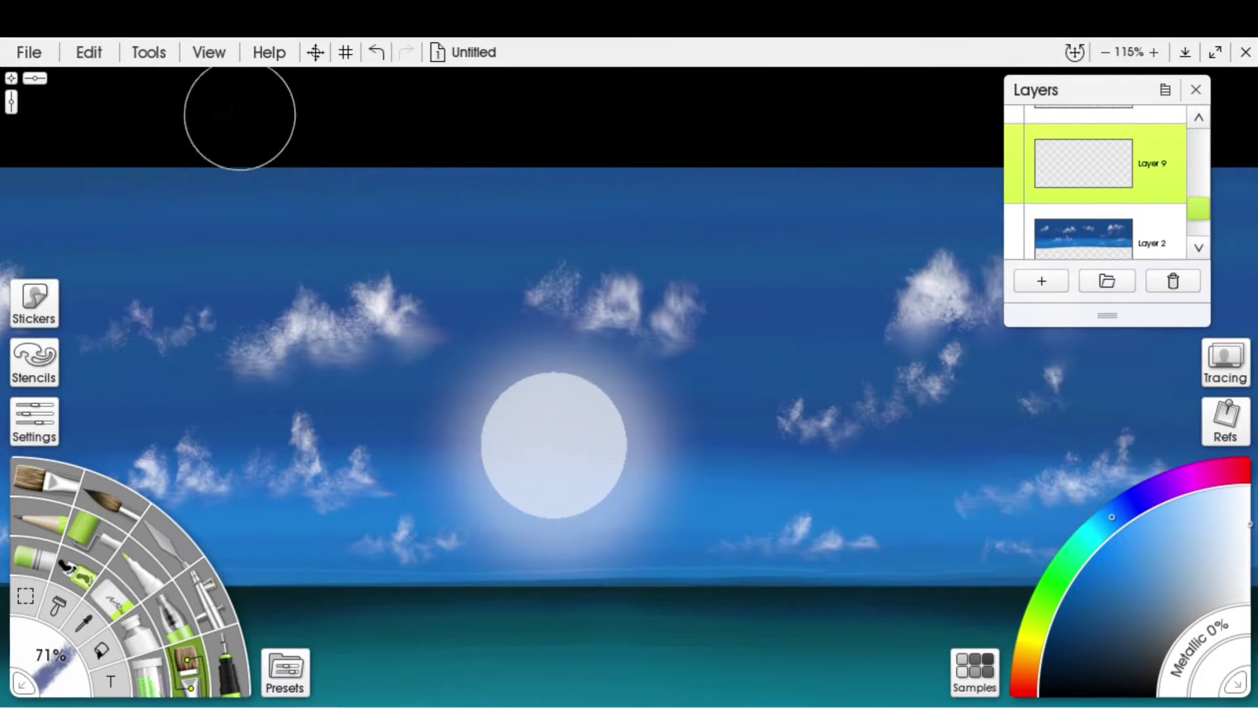
left_click_drag(1069, 400, 892, 451)
key("bracketleft")
key("bracketleft")
key("bracketleft")
key("bracketleft")
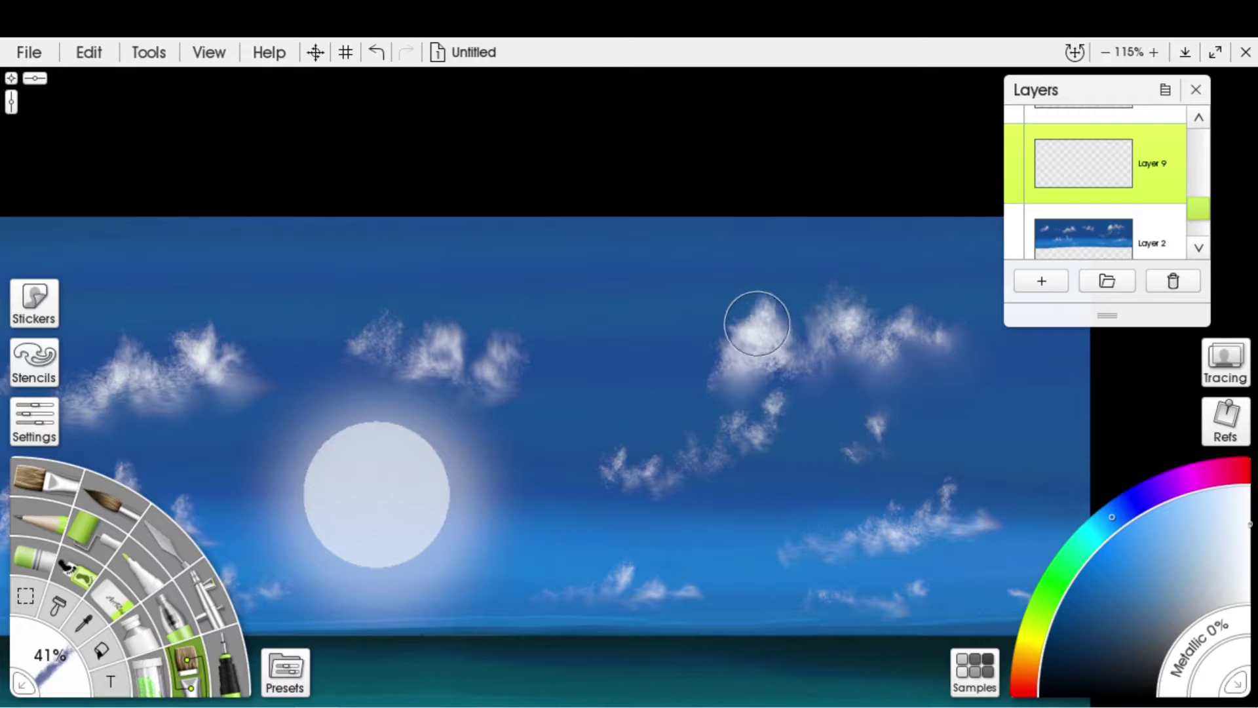
mouse_move(706, 370)
left_mouse_down()
mouse_move(754, 330)
mouse_move(842, 302)
mouse_move(781, 360)
left_mouse_up()
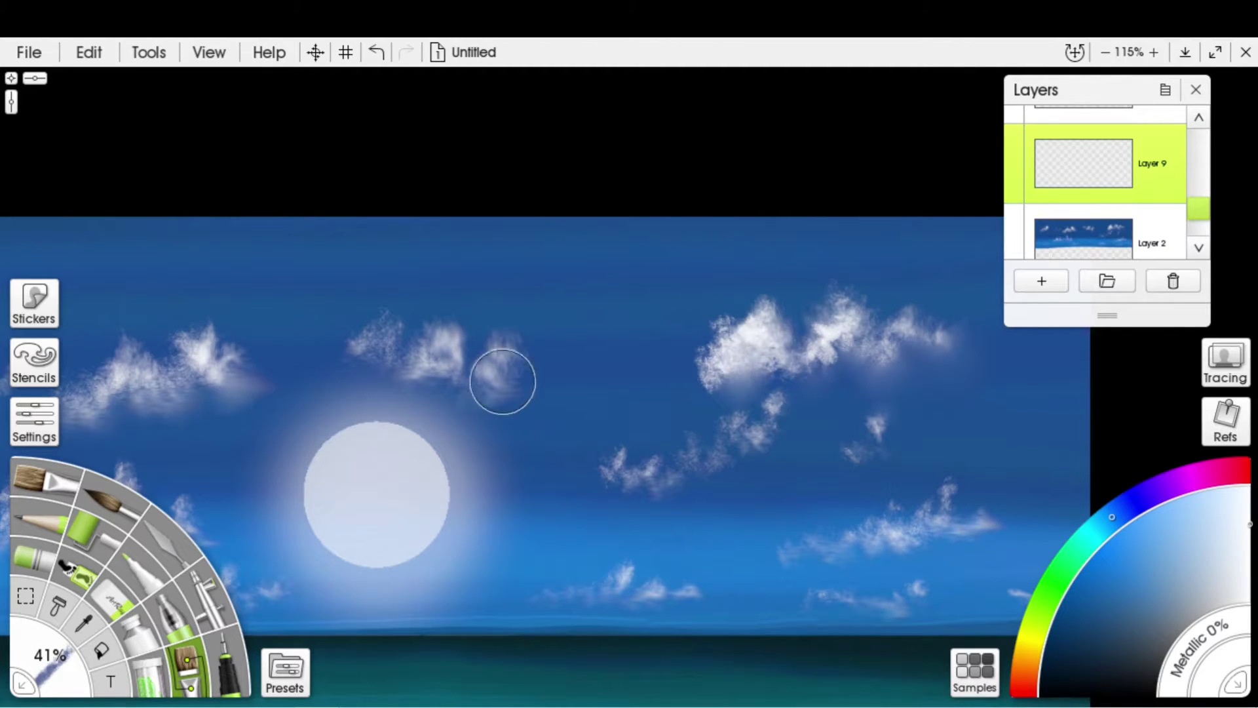
Brighten the clouds above and to the left of the moon with white cloud-brush strokes on the new layer.
mouse_move(500, 380)
left_mouse_down()
mouse_move(429, 377)
mouse_move(645, 373)
left_mouse_up()
mouse_move(472, 328)
left_mouse_down()
mouse_move(426, 336)
mouse_move(373, 374)
mouse_move(392, 519)
mouse_move(298, 525)
left_mouse_up()
key("bracketleft")
key("bracketleft")
scroll(616, 407, "down", 5)
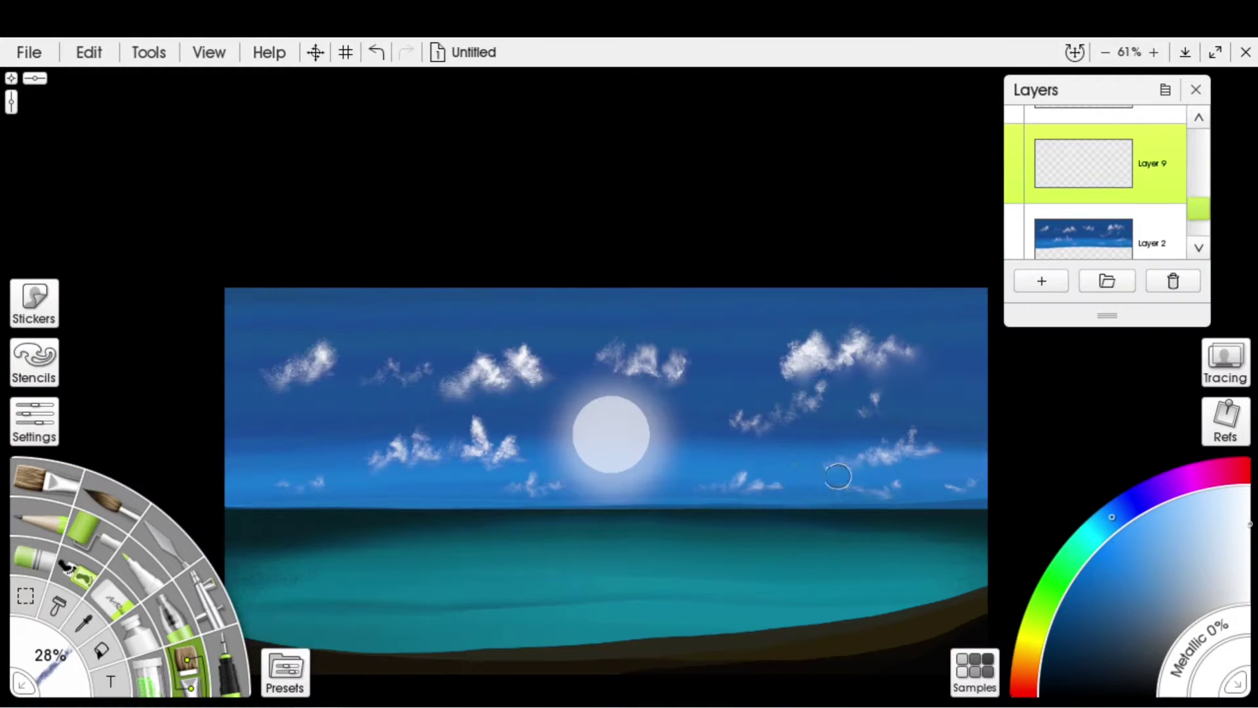
Merge the cloud highlights into the sky layer (Layer 2) and select the moon layer (Layer 3).
scroll(616, 406, "up", 3)
scroll(1099, 206, "up", 1)
scroll(1098, 207, "down", 1)
left_click_drag(1081, 232, 1065, 157)
scroll(1075, 177, "up", 1)
left_click(1084, 199)
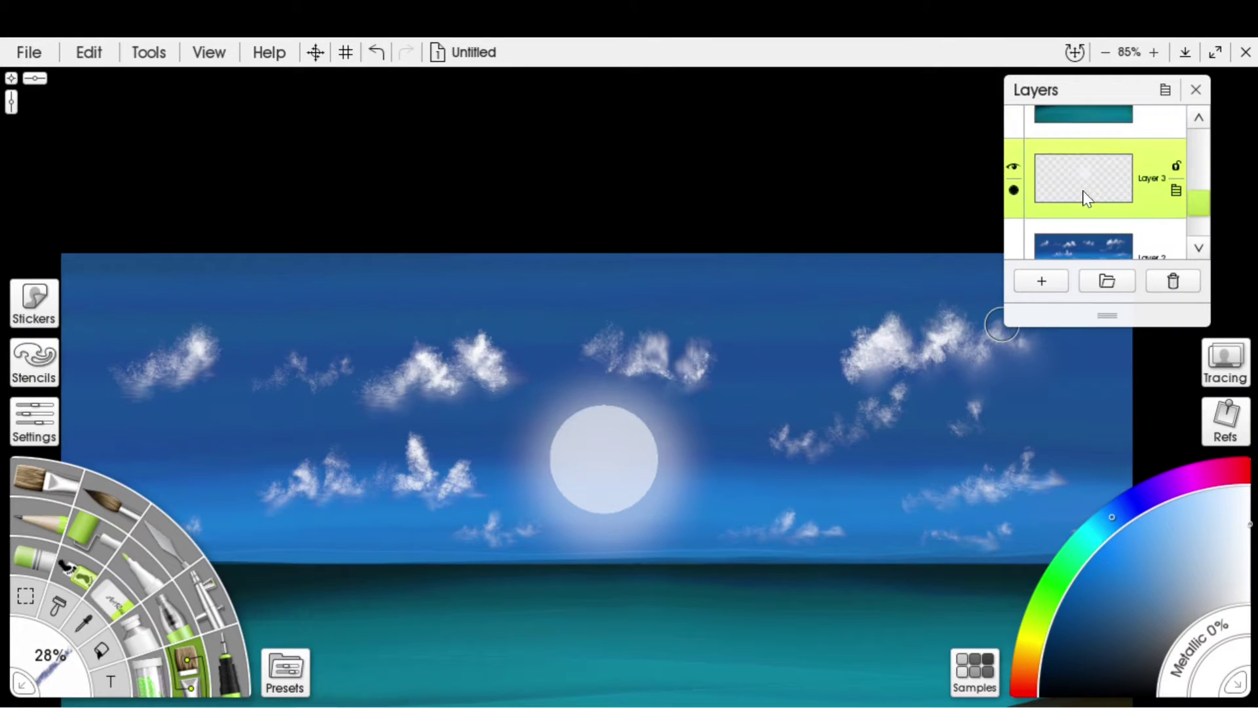
Load the distantPines brush preset and paint grey crater texture on the moon's lower right within a selection of the disc.
left_click(286, 672)
scroll(557, 393, "down", 5)
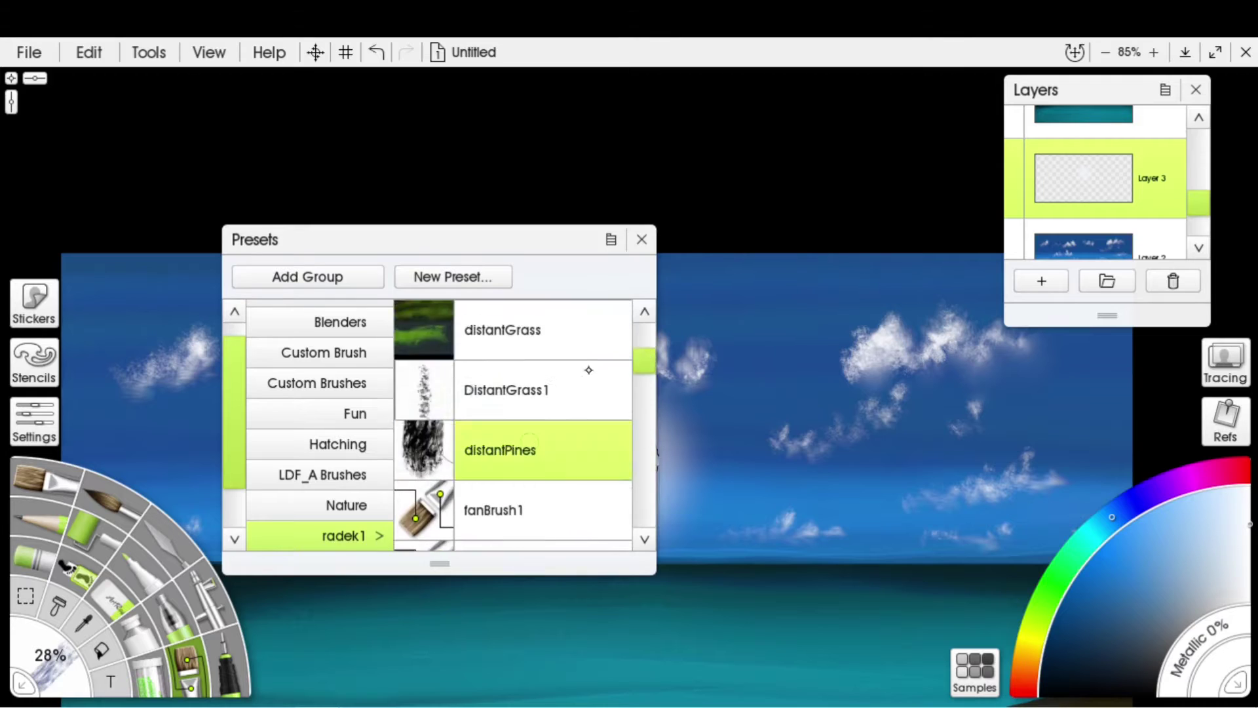
left_click(538, 449)
key("bracketright")
key("bracketright")
key("bracketright")
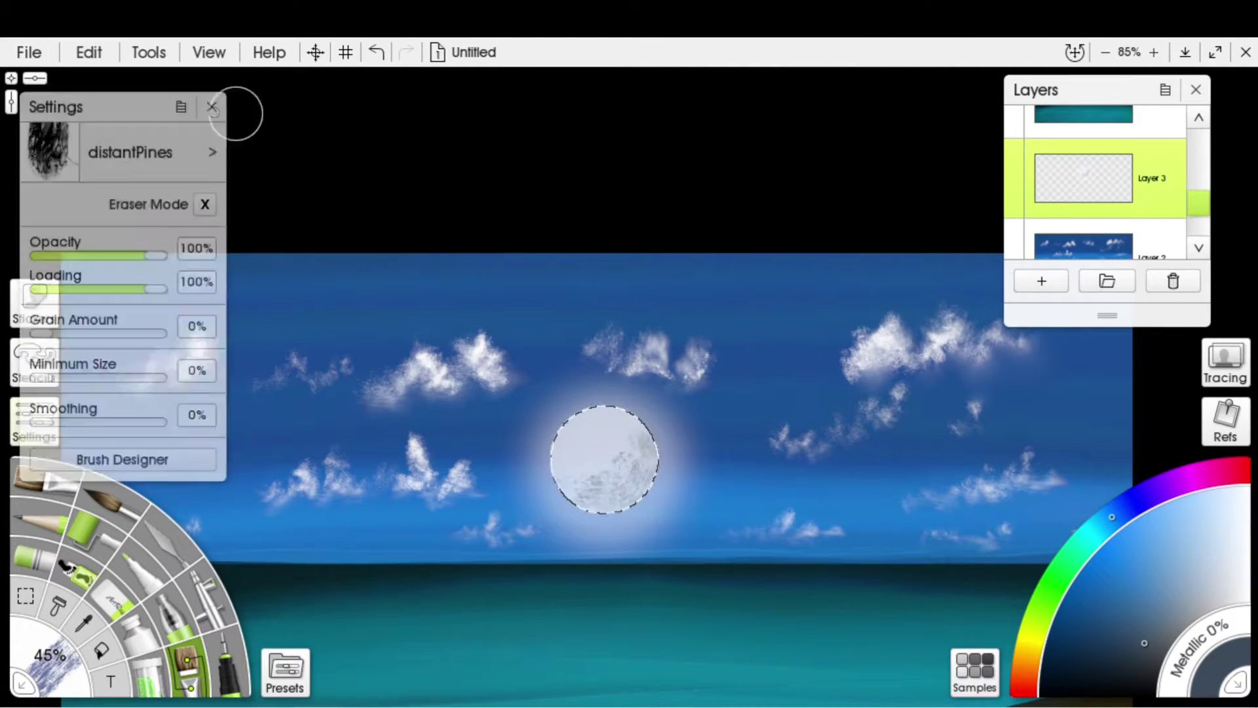
Darken the moon's crater texture with a near-black color, blend it with the Palette Knife, and clear the selection.
key("k")
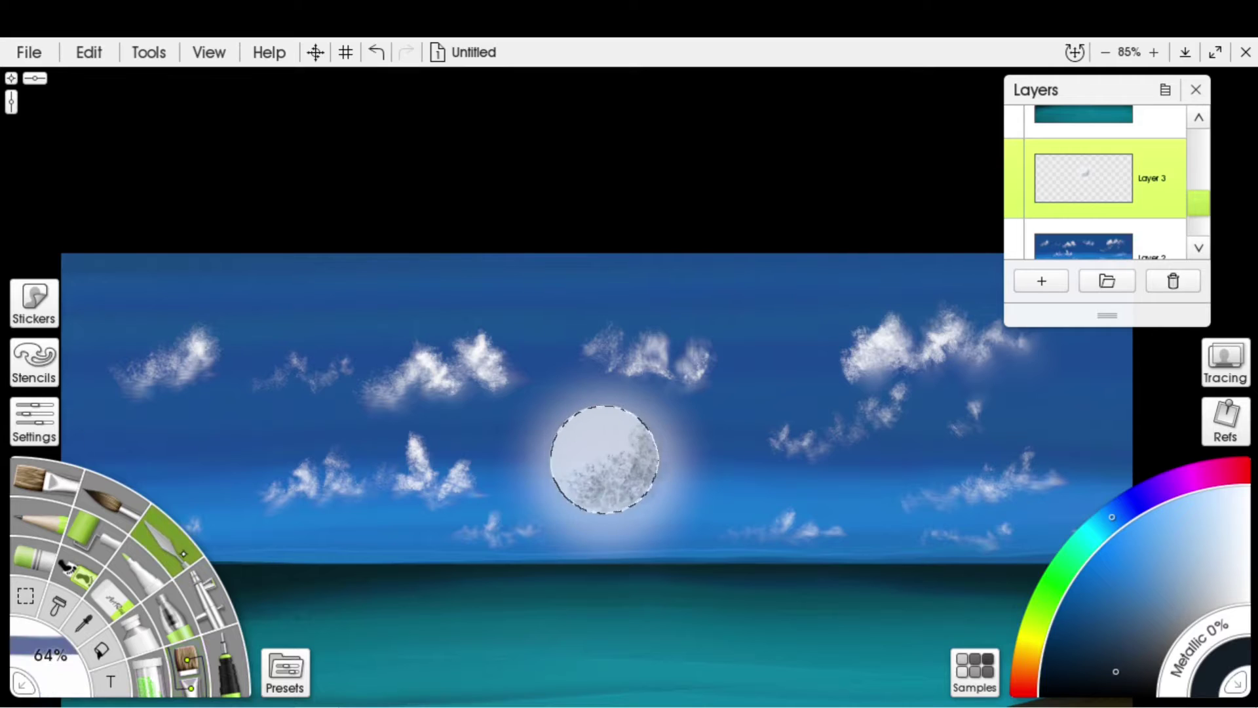
key("i")
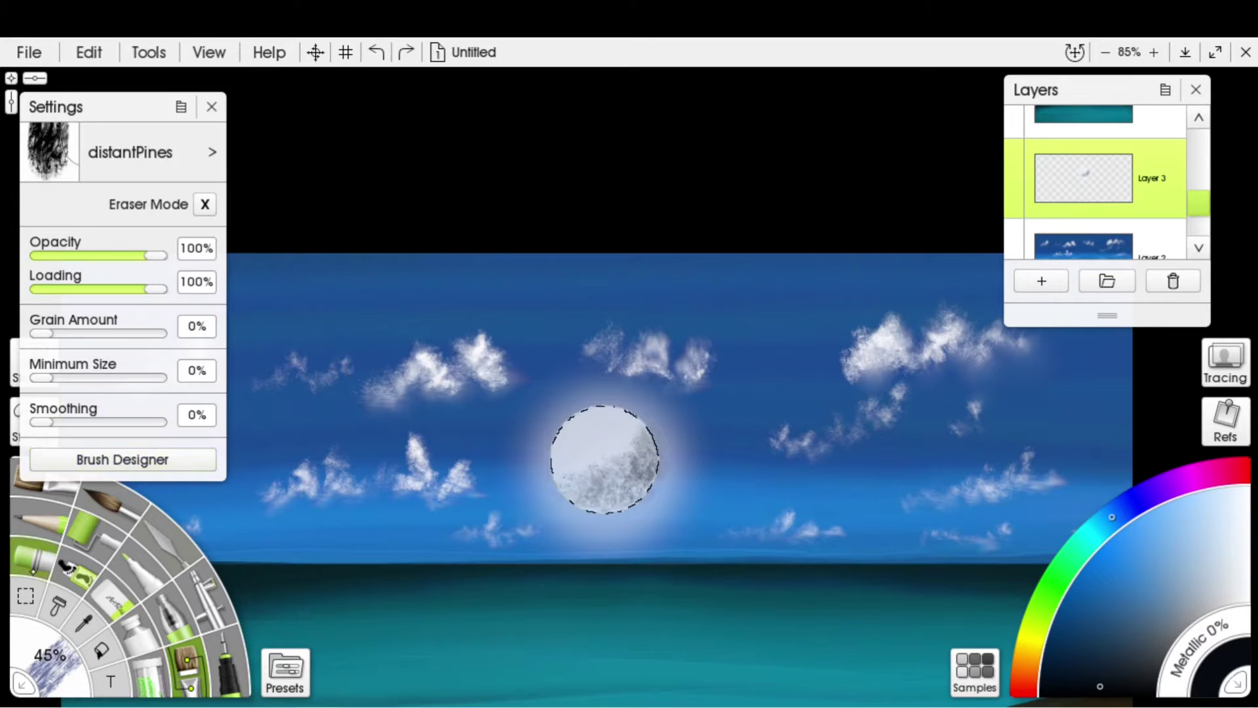
key("ctrl+d")
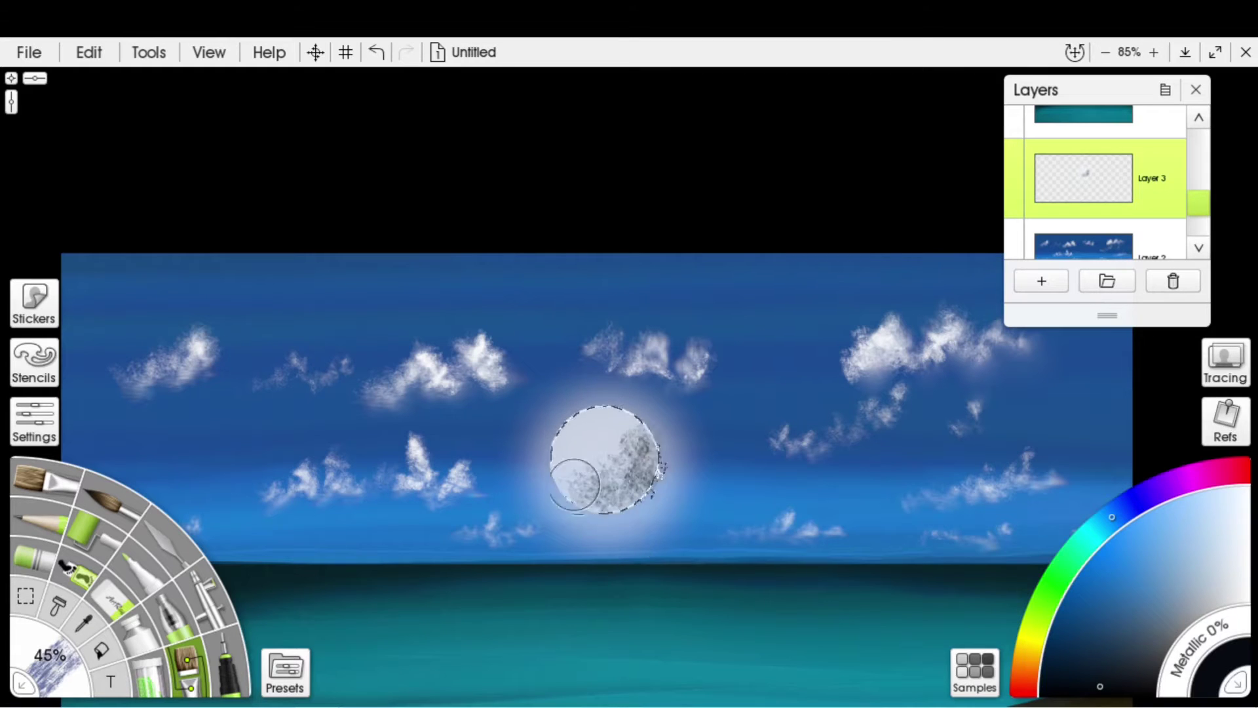
left_click(34, 421)
left_click(167, 534)
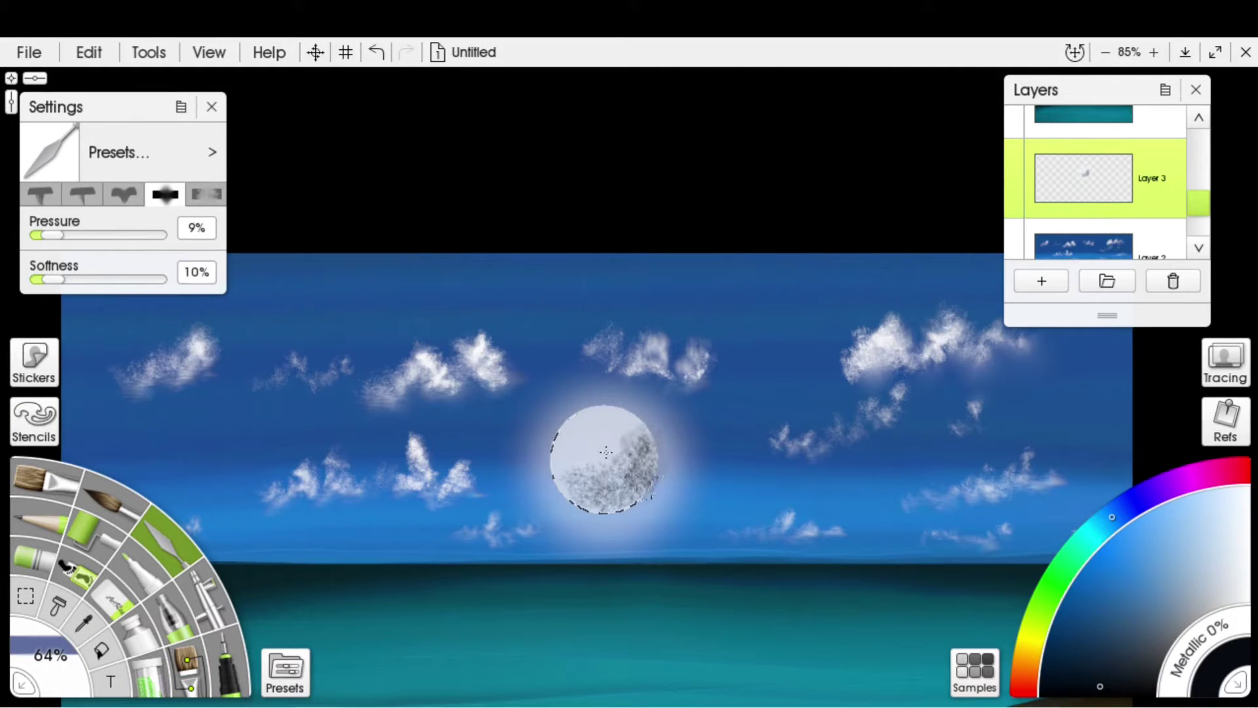
scroll(519, 524, "down", 3)
scroll(655, 543, "up", 1)
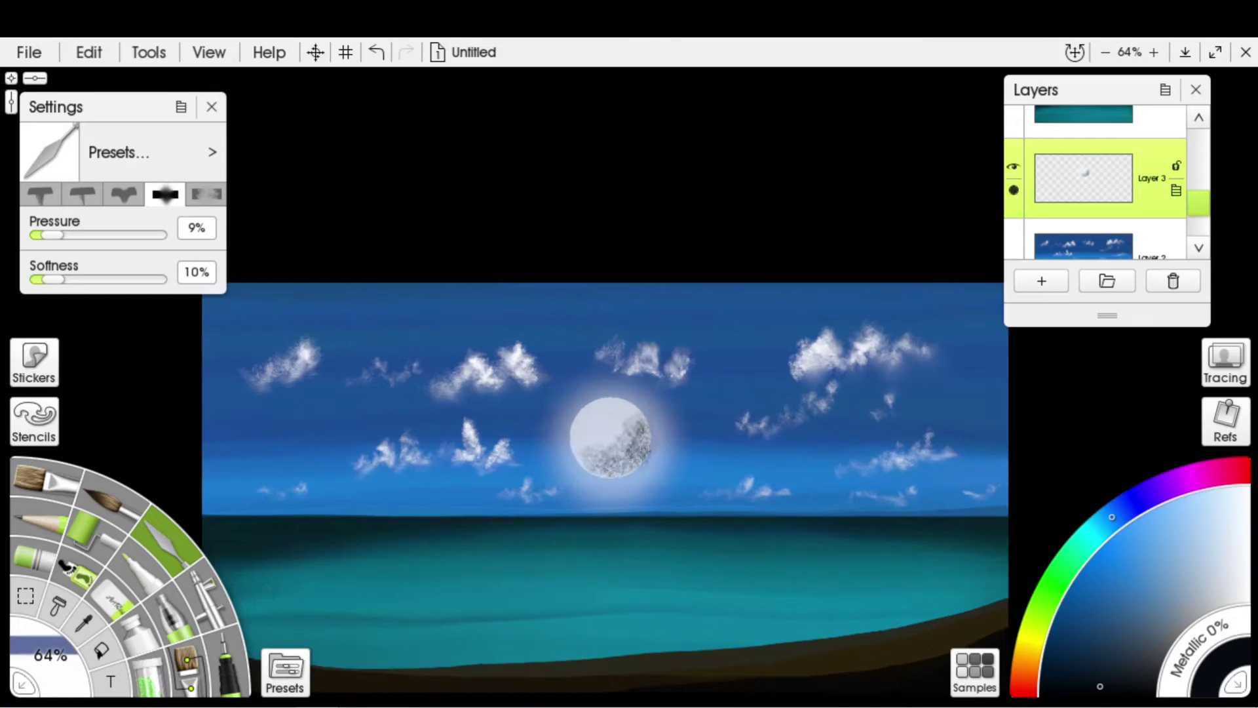
Add a new layer above the moon, choose a pale blue-white color and load the cloud brush preset.
left_click(1207, 568)
left_click(1041, 281)
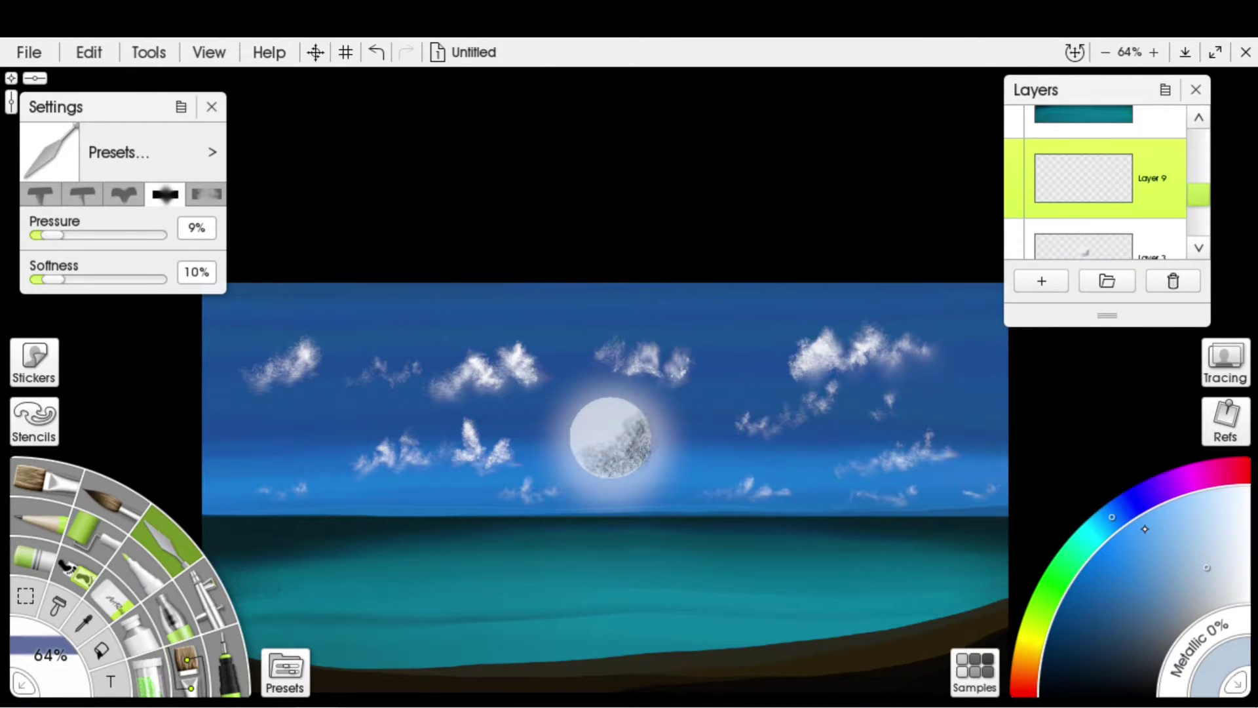
left_click(187, 662)
left_click(285, 669)
left_click(478, 373)
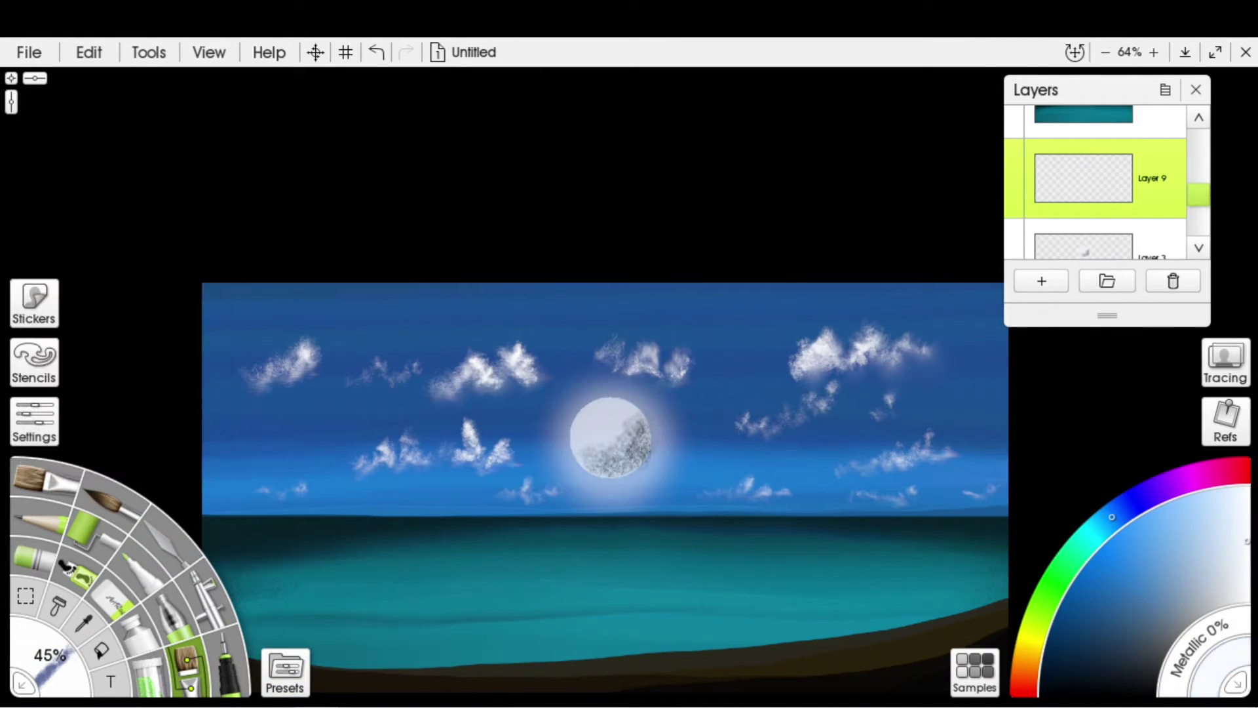
Paint small white clouds across the moon's left edge, upper right and lower right.
scroll(738, 504, "up", 2)
mouse_move(727, 490)
left_mouse_down()
mouse_move(598, 540)
mouse_move(556, 471)
mouse_move(570, 467)
left_mouse_up()
left_click(685, 426)
left_click_drag(684, 426, 632, 422)
Merge the new clouds into the moon layer (Layer 3) and touch up their edges with a smaller Palette Knife.
left_click_drag(50, 655, 26, 656)
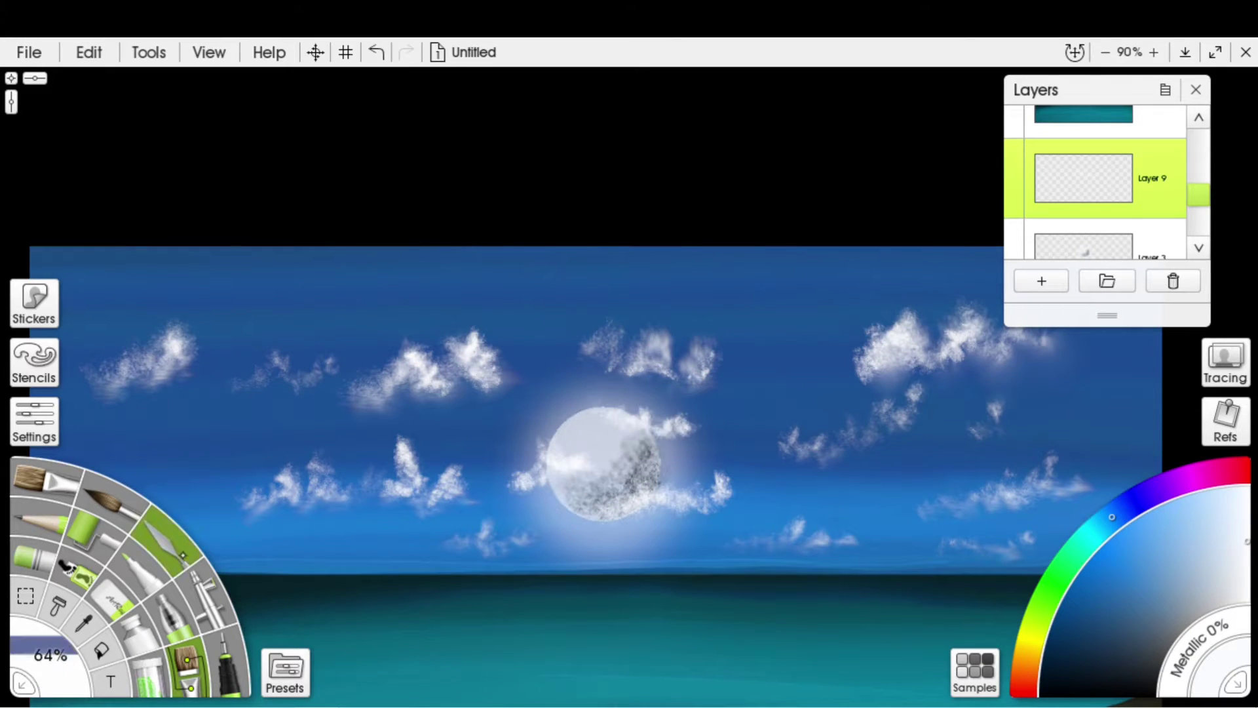
left_click(34, 419)
key("ctrl+z")
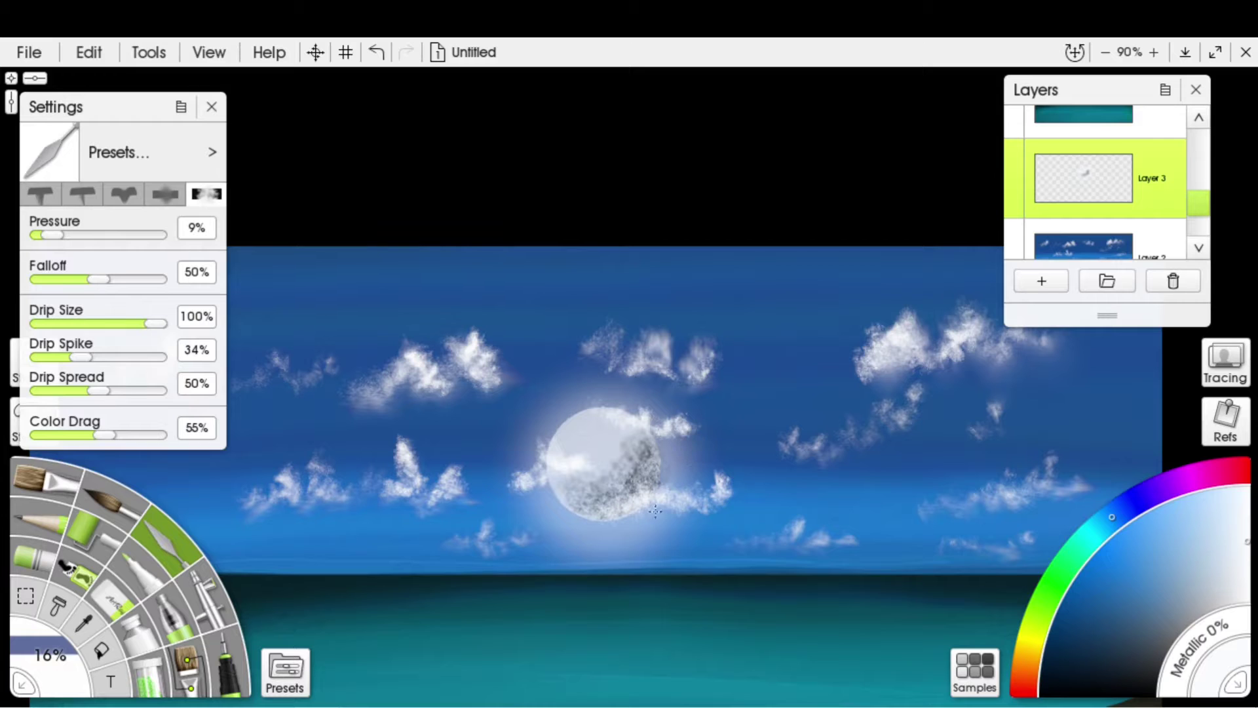
scroll(571, 476, "down", 4)
left_click(212, 107)
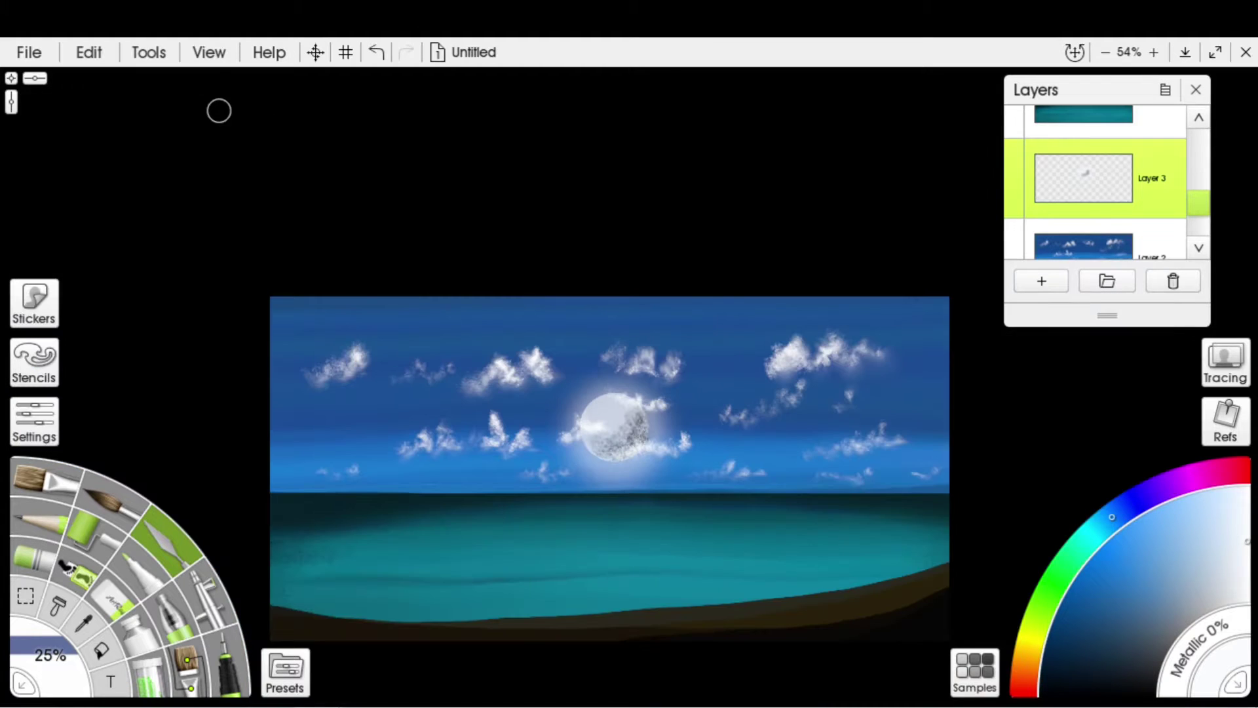
Load the Watery 2 brush preset and paint soft pale fill into the bases of the clouds around and over the moon.
left_click(34, 420)
left_click(285, 672)
scroll(320, 420, "up", 2)
left_click(347, 313)
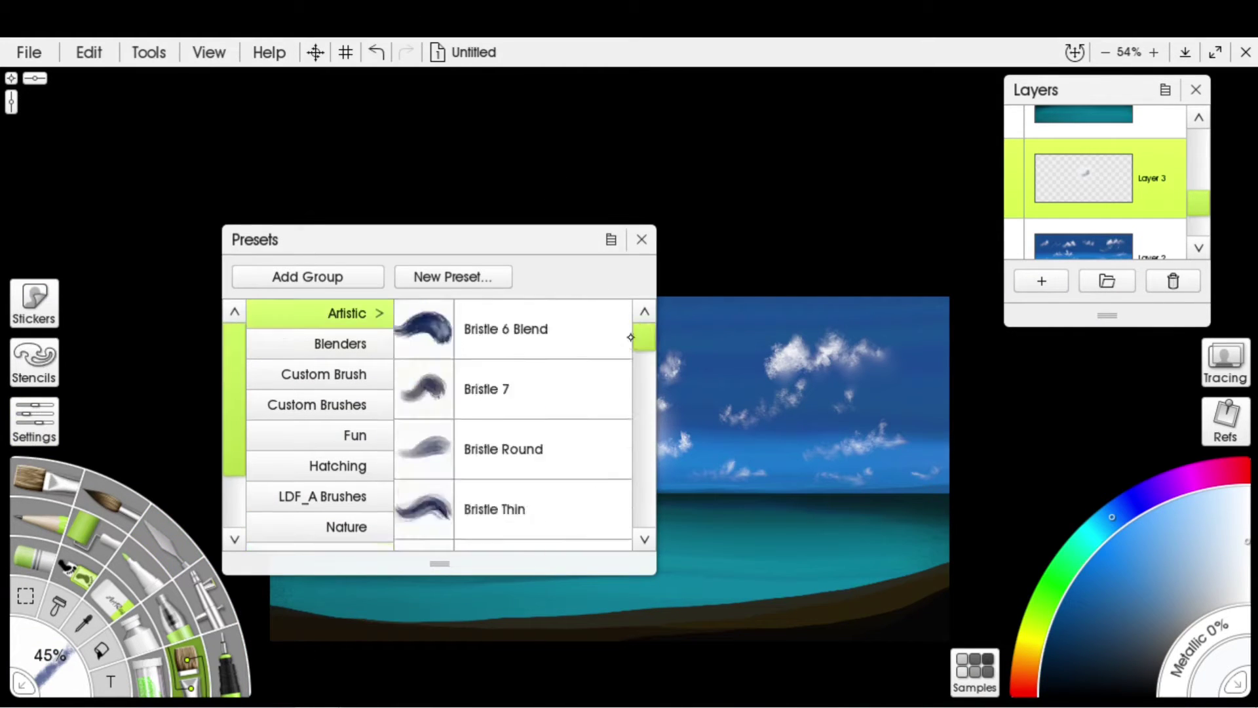
scroll(544, 426, "down", 5)
left_click(563, 391)
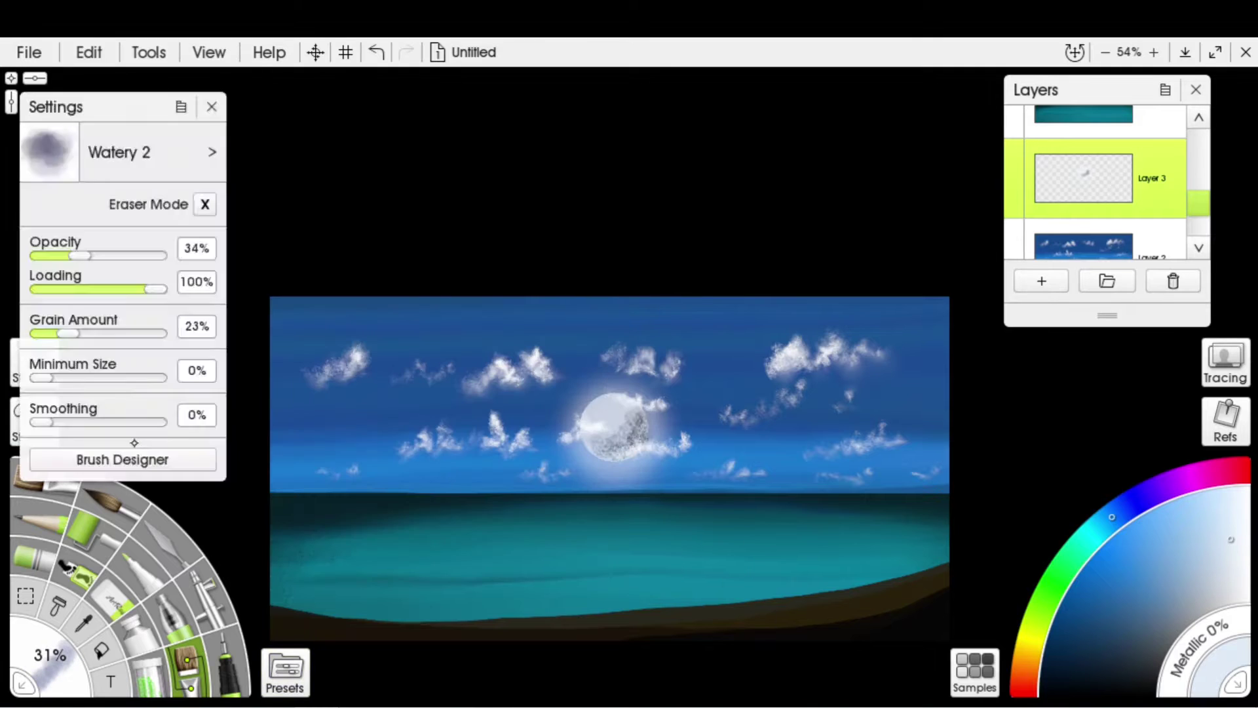
key("ctrl+z")
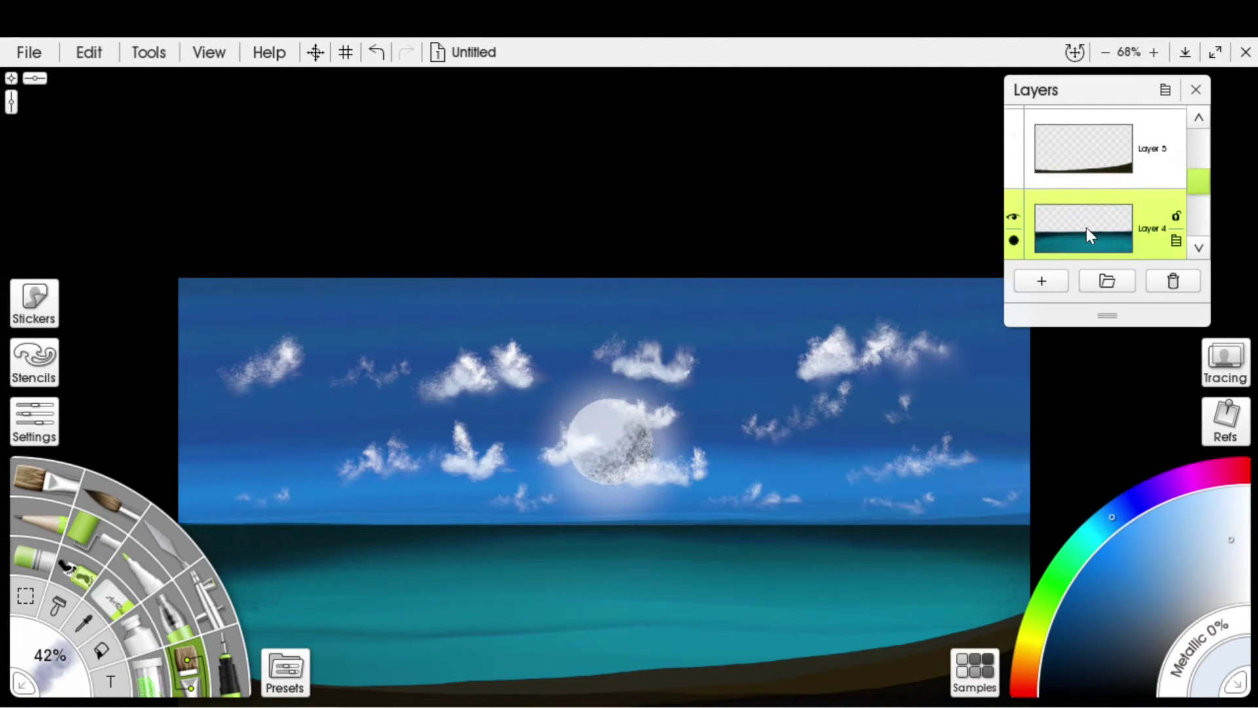
Select the shore layer (Layer 5), load a textured Artistic brush preset and paint olive texture along the shore band.
left_click(1086, 148)
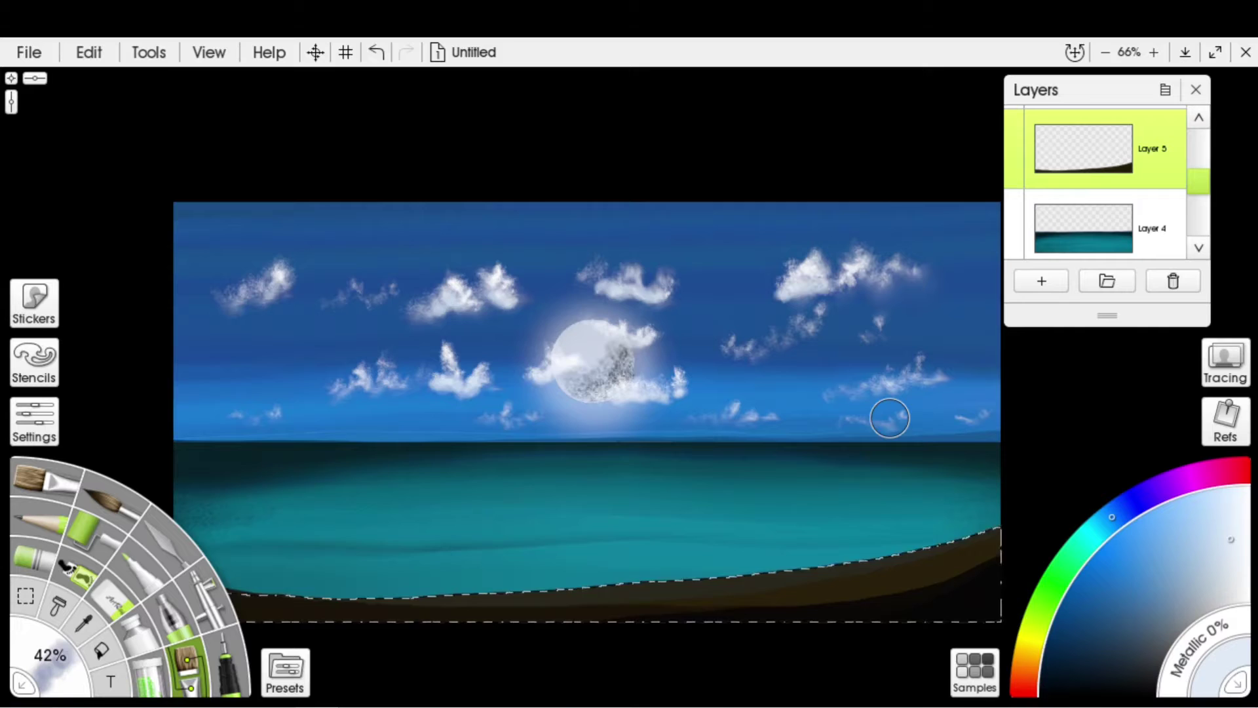
left_click(285, 672)
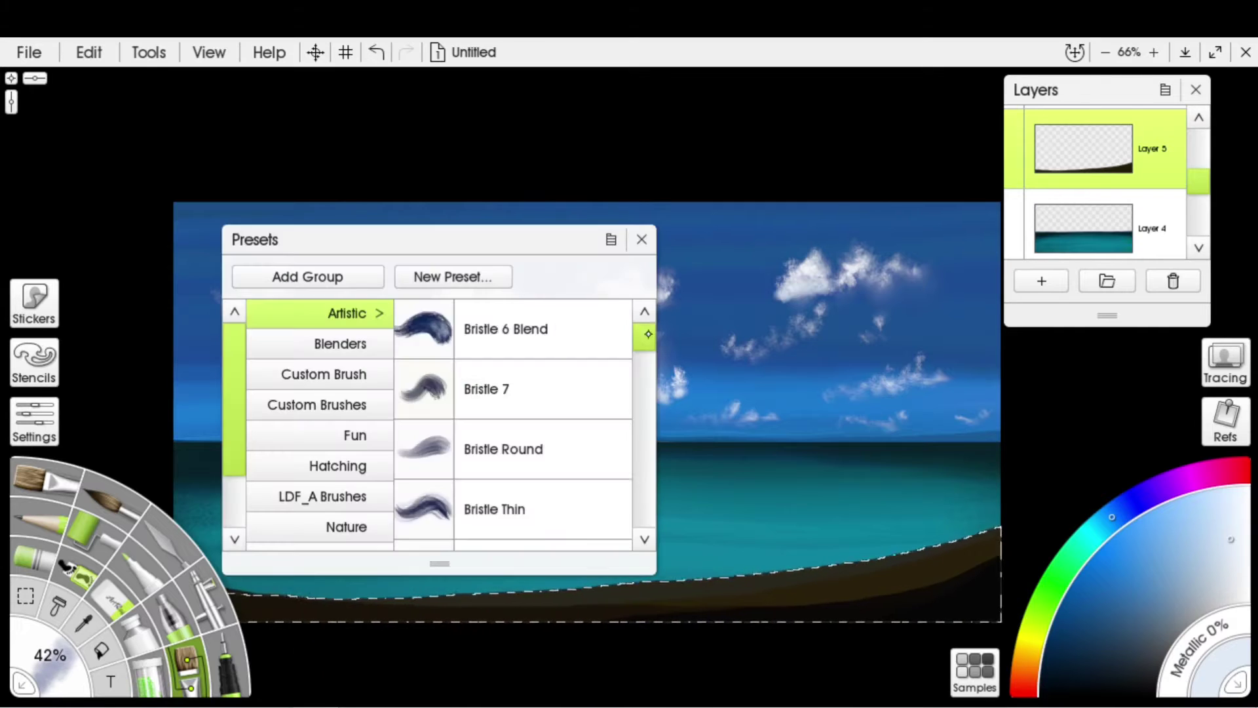
scroll(542, 367, "down", 3)
left_click(542, 340)
key("alt")
left_click(734, 591, "alt")
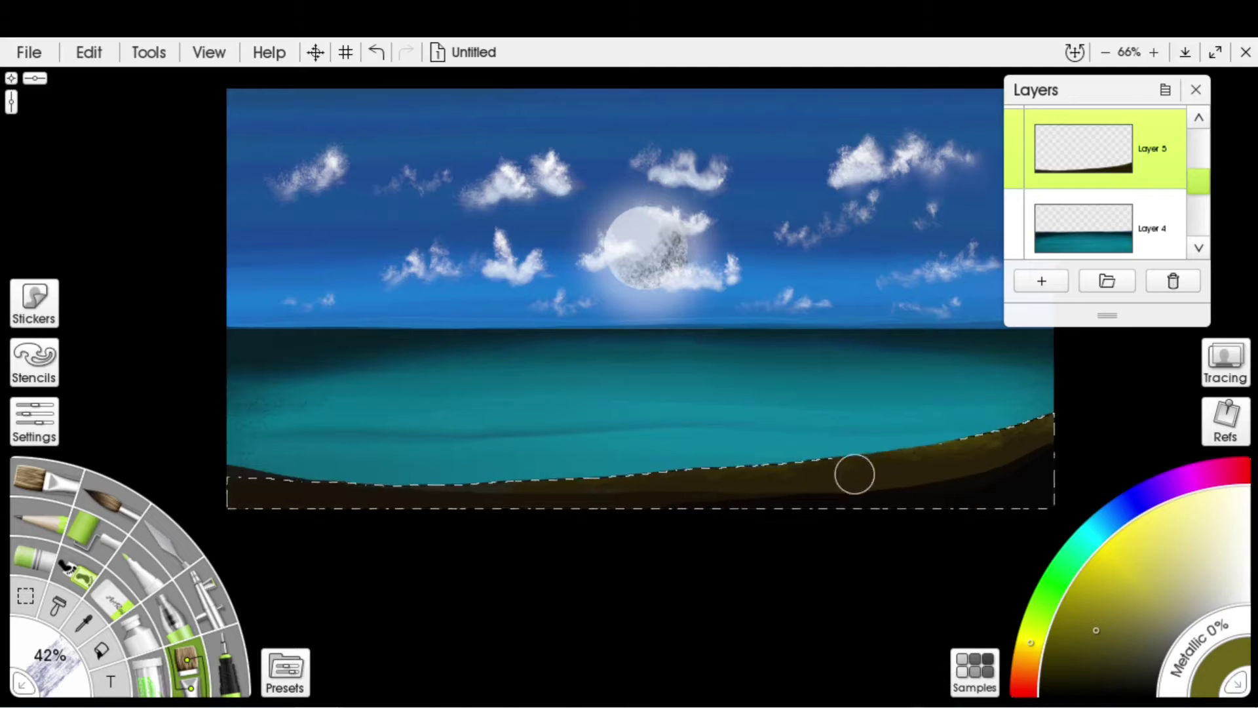
key("shift")
mouse_move(1017, 401)
left_mouse_down()
mouse_move(944, 504)
mouse_move(903, 457)
mouse_move(776, 507)
mouse_move(570, 478)
mouse_move(366, 485)
left_mouse_up()
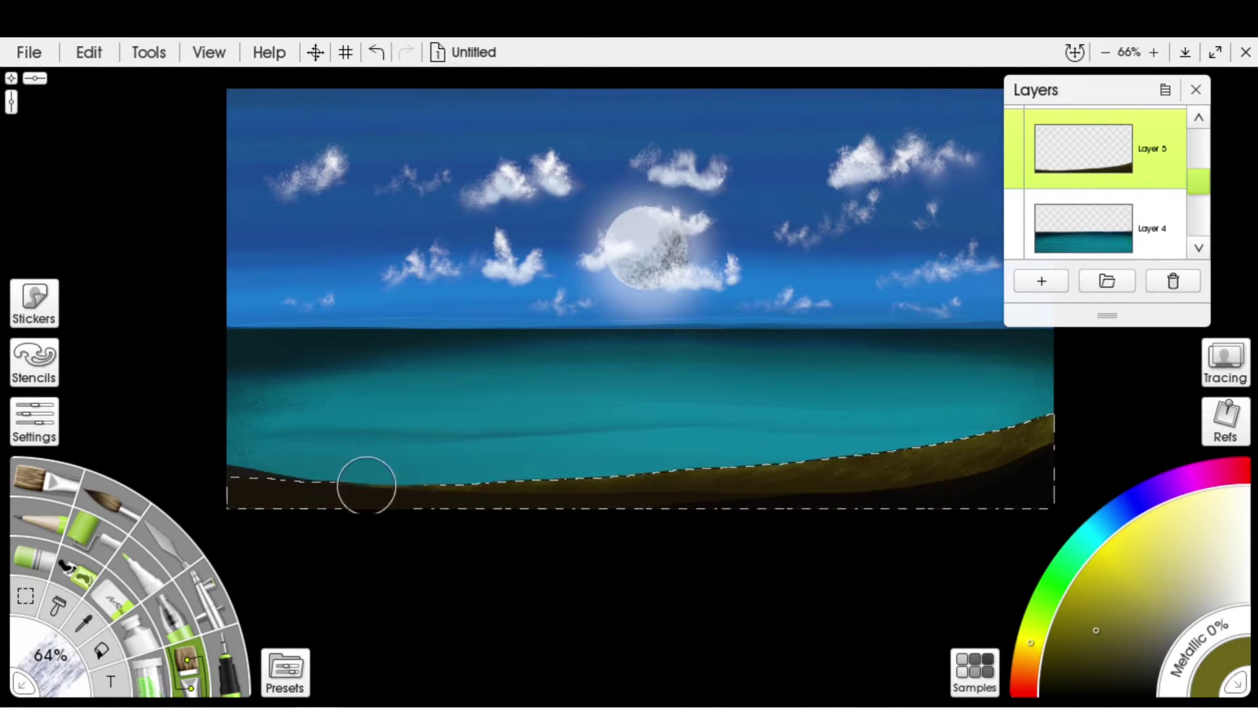
Paint olive, grassy texture over the lower shore bands on Layer 6 and Layer 7.
left_click(1041, 280)
mouse_move(233, 475)
left_mouse_down()
mouse_move(497, 481)
mouse_move(283, 461)
mouse_move(480, 508)
mouse_move(621, 477)
mouse_move(754, 509)
left_mouse_up()
scroll(628, 361, "up", 1)
left_click(1041, 281)
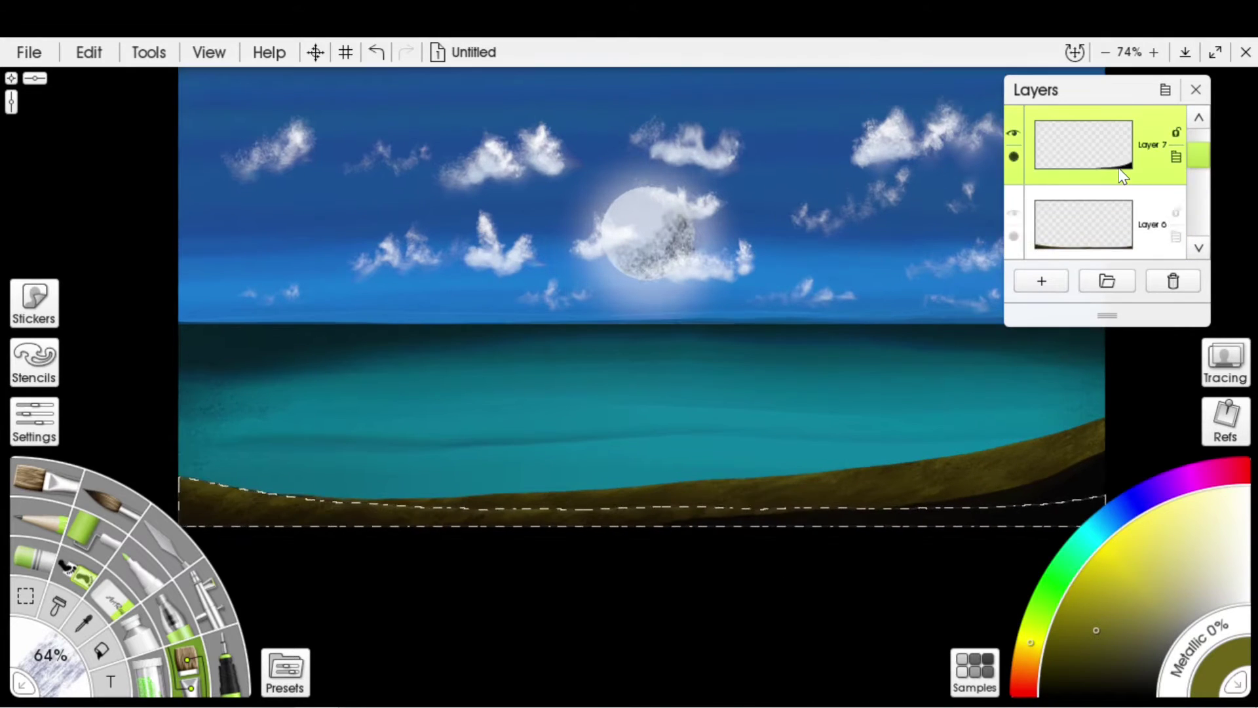
mouse_move(1048, 472)
left_mouse_down()
mouse_move(1087, 452)
mouse_move(668, 557)
mouse_move(1147, 506)
mouse_move(641, 557)
mouse_move(994, 443)
left_mouse_up()
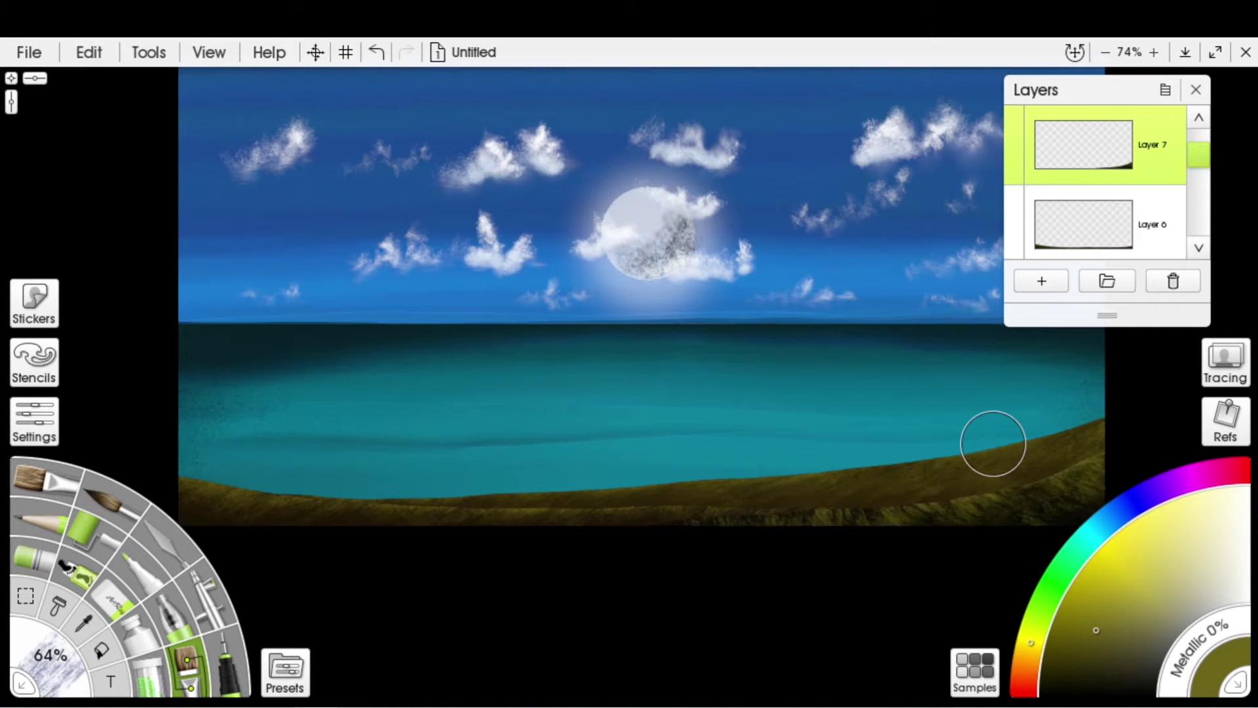
Add a new layer above Layer 6 and paint a solid olive hill sloping down from the canvas's left edge with the 17% Paint Roller.
scroll(888, 421, "down", 1)
scroll(1108, 158, "up", 1)
left_click(1053, 145)
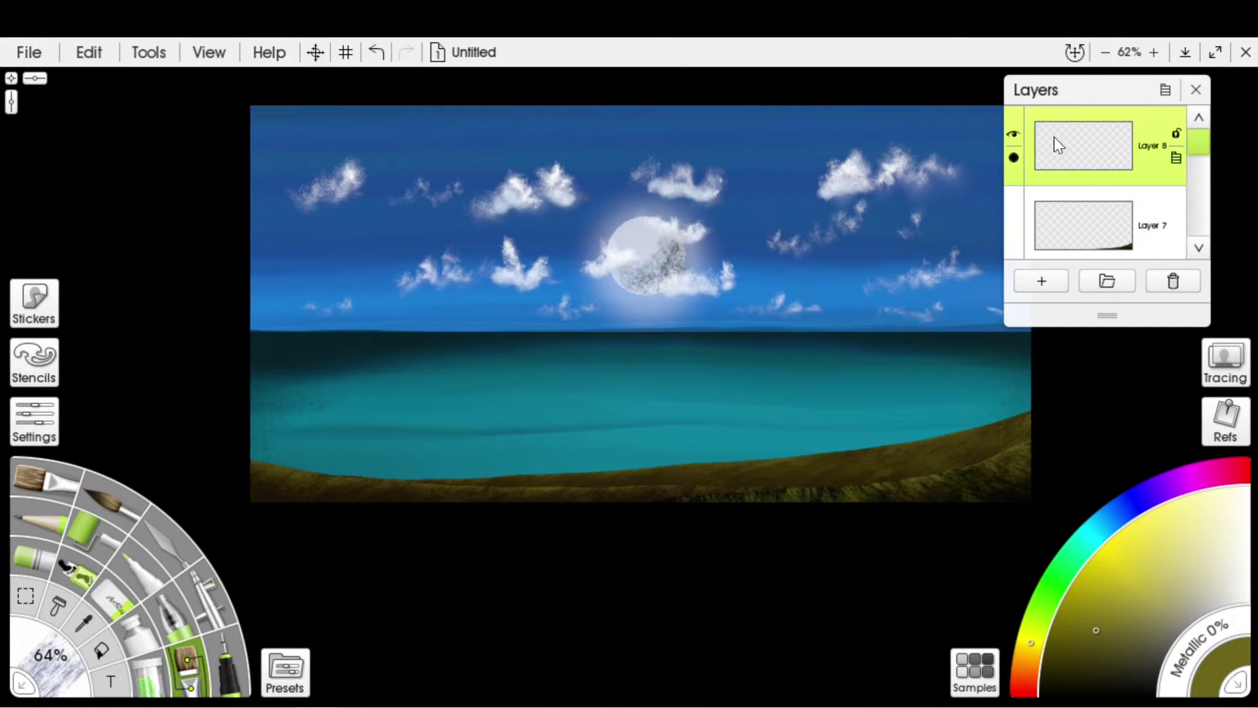
scroll(1147, 197, "down", 5)
scroll(1112, 137, "up", 5)
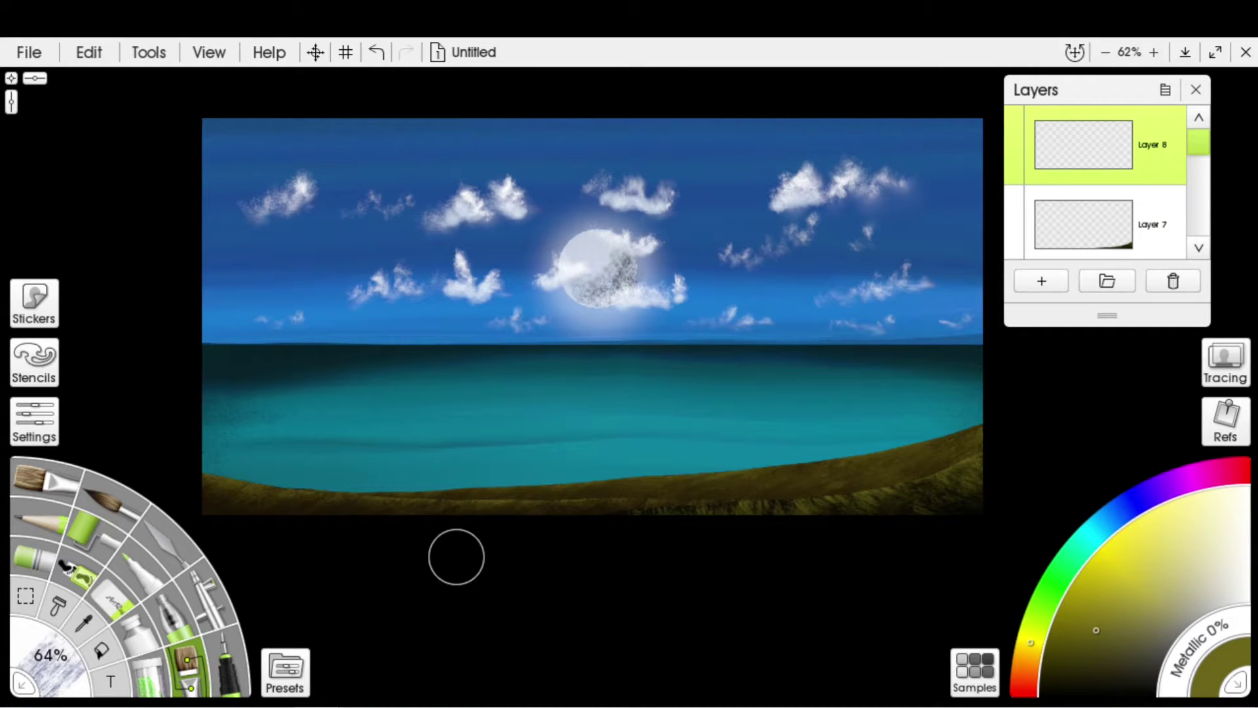
key("r")
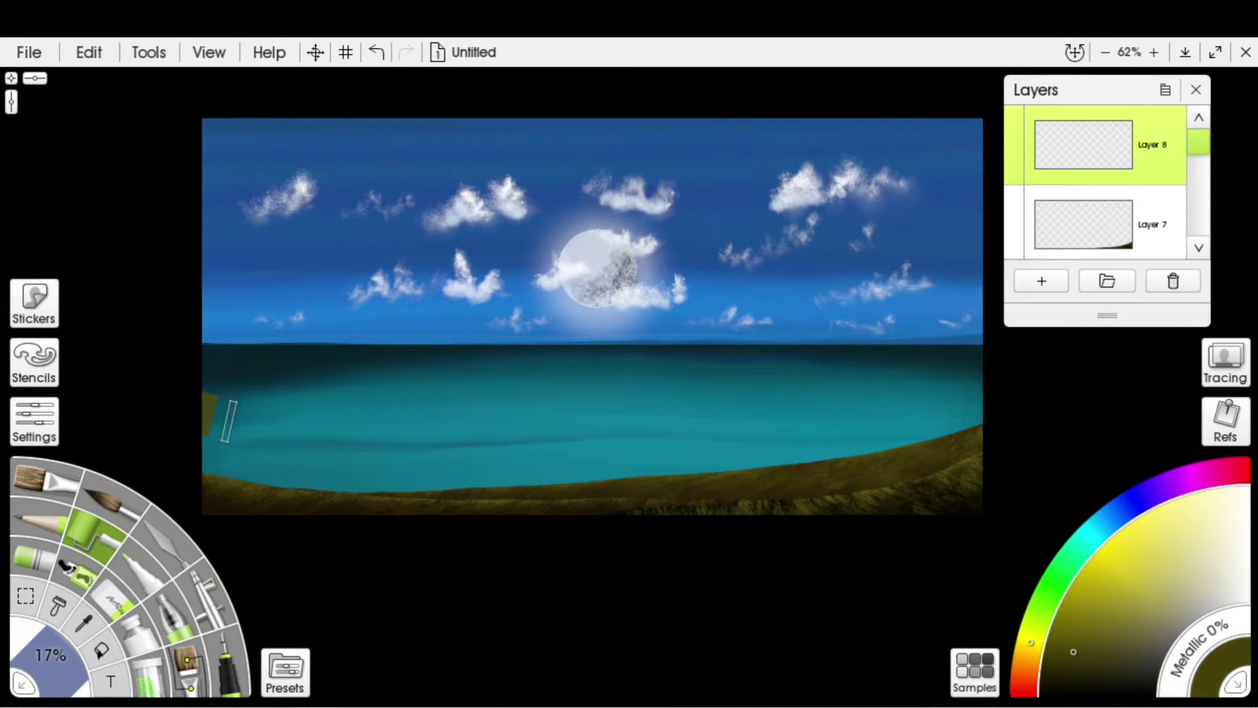
left_click(1042, 281)
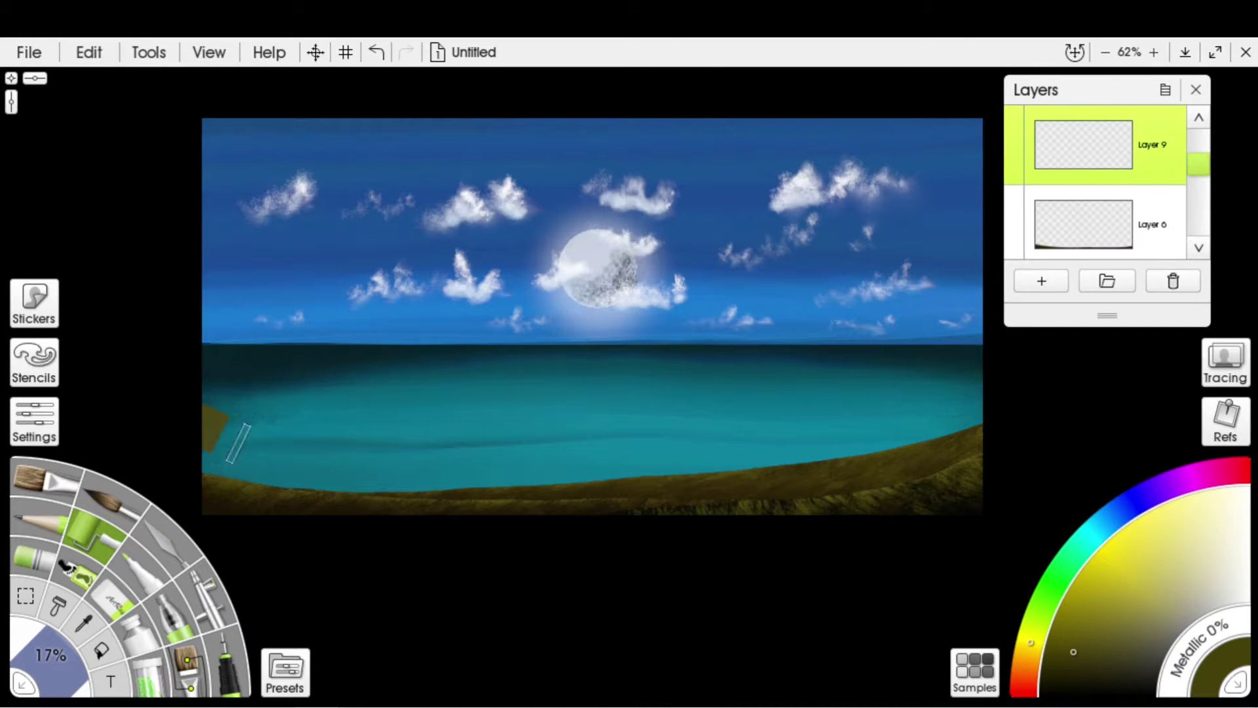
left_click_drag(233, 441, 203, 478)
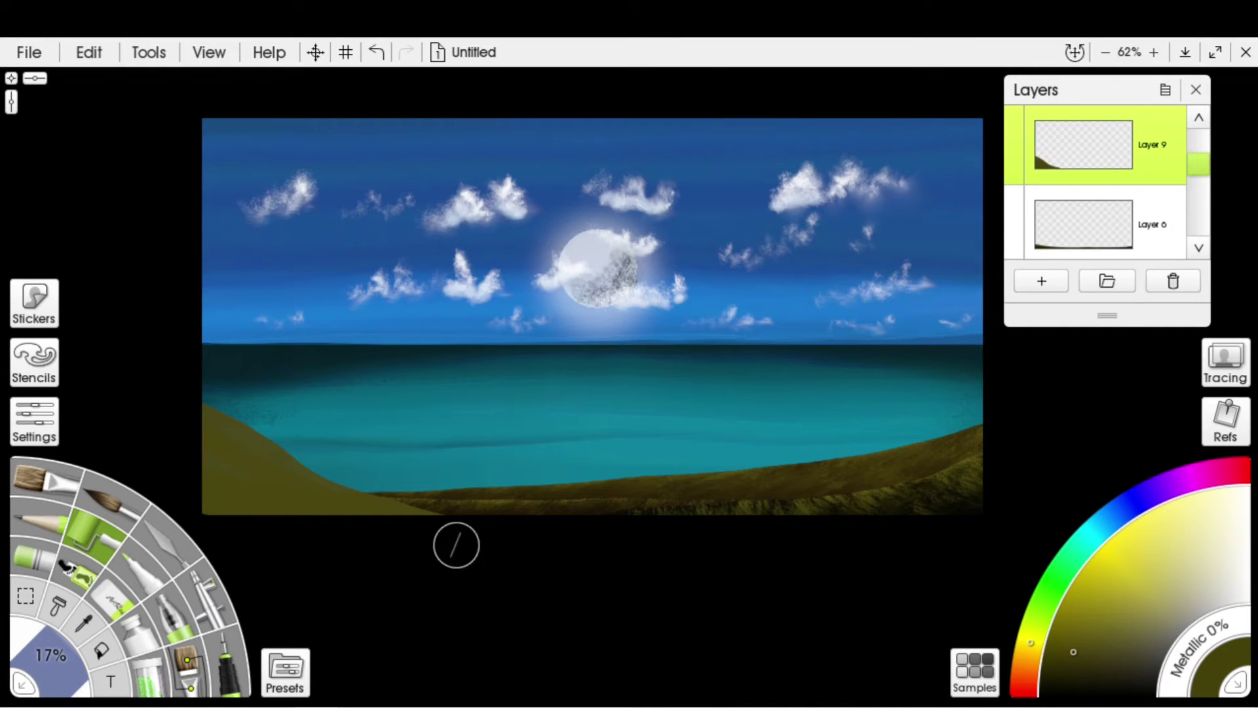
mouse_move(419, 511)
left_mouse_down()
mouse_move(211, 424)
mouse_move(286, 478)
left_mouse_up()
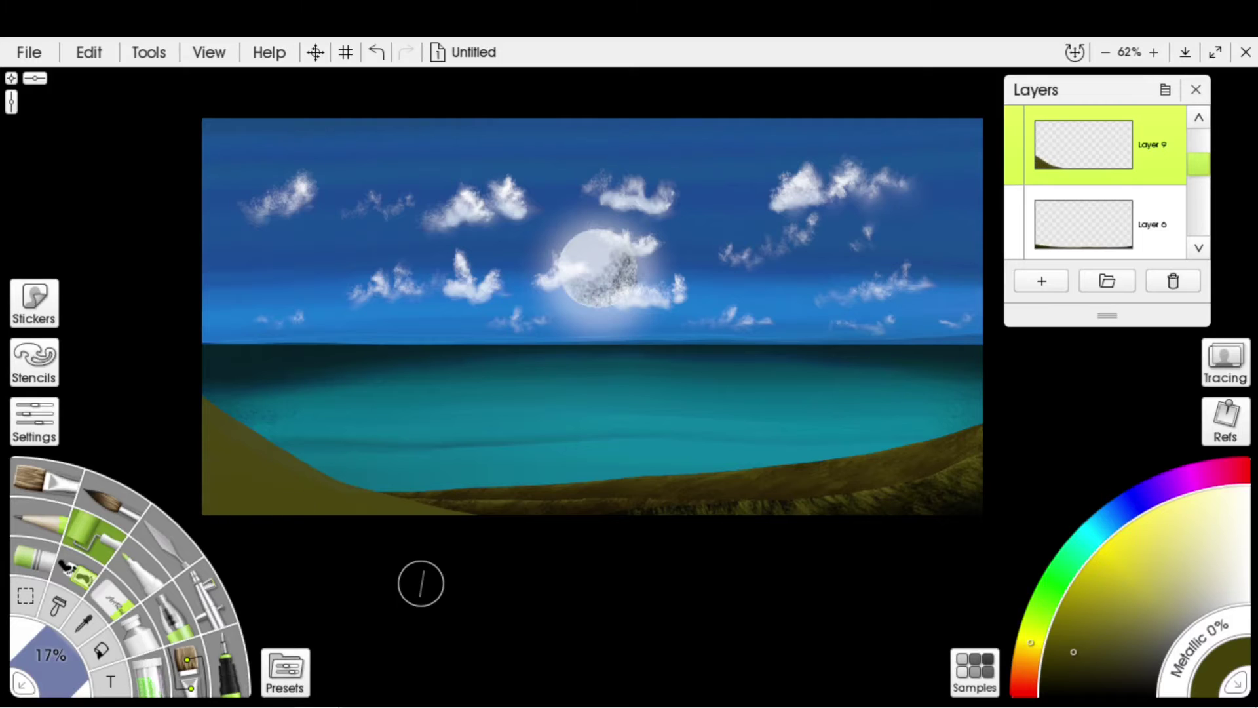
Select the hill's painted area, shade it with darker olive texture using the 64% custom brush, and deselect it.
key("ctrl+a")
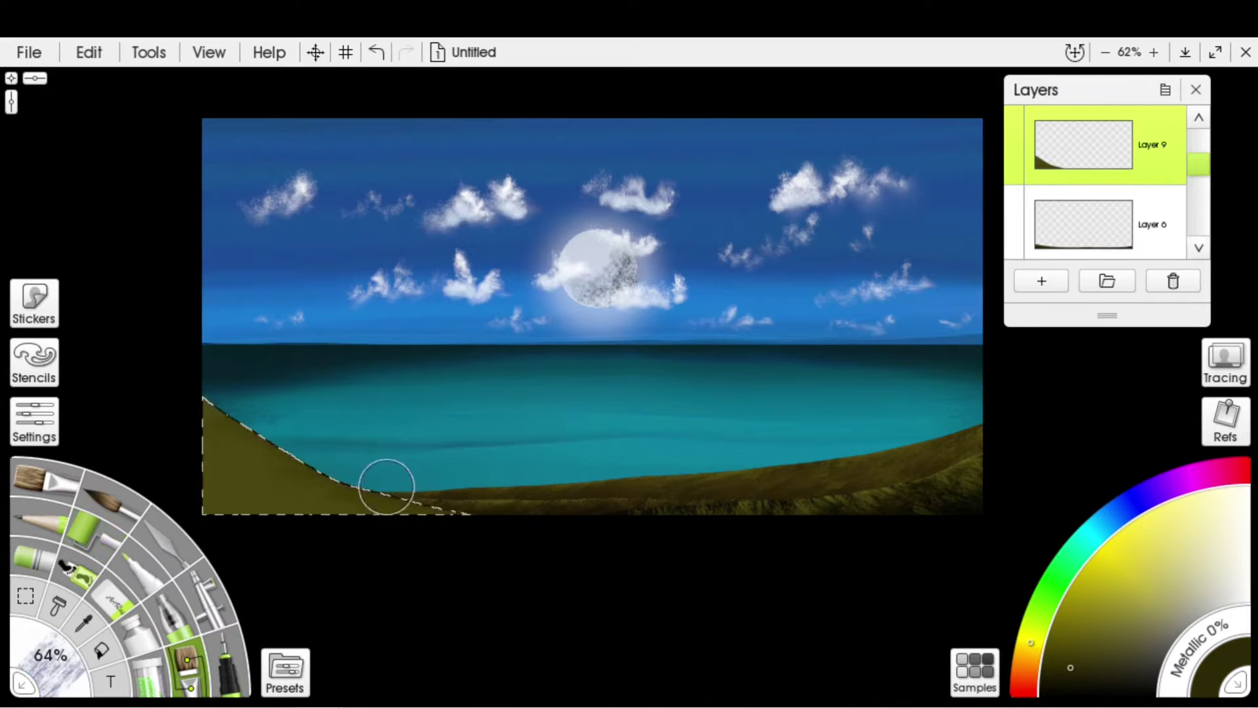
mouse_move(154, 453)
left_mouse_down()
mouse_move(378, 500)
mouse_move(185, 471)
mouse_move(175, 408)
mouse_move(385, 469)
left_mouse_up()
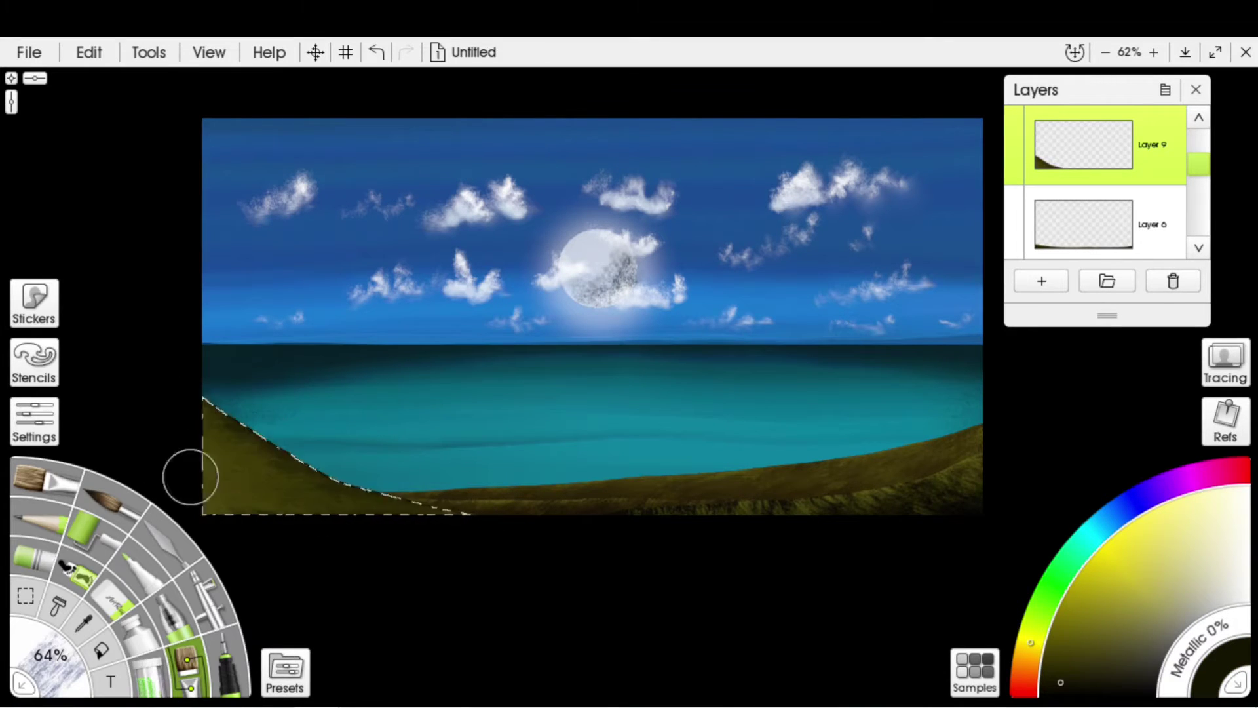
key("ctrl+d")
On Layer 8, draw three thin curved brown palm trunks with the Oil Brush, one at the left edge and two at the right.
left_click(1080, 144)
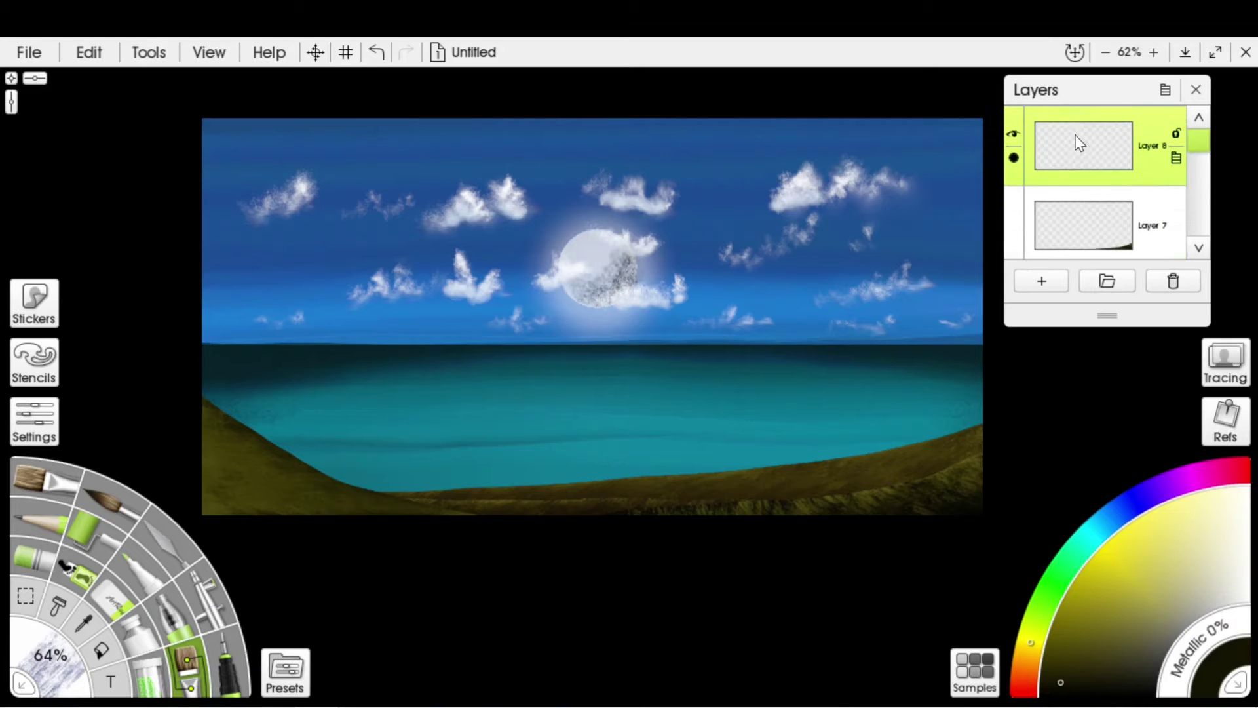
key("o")
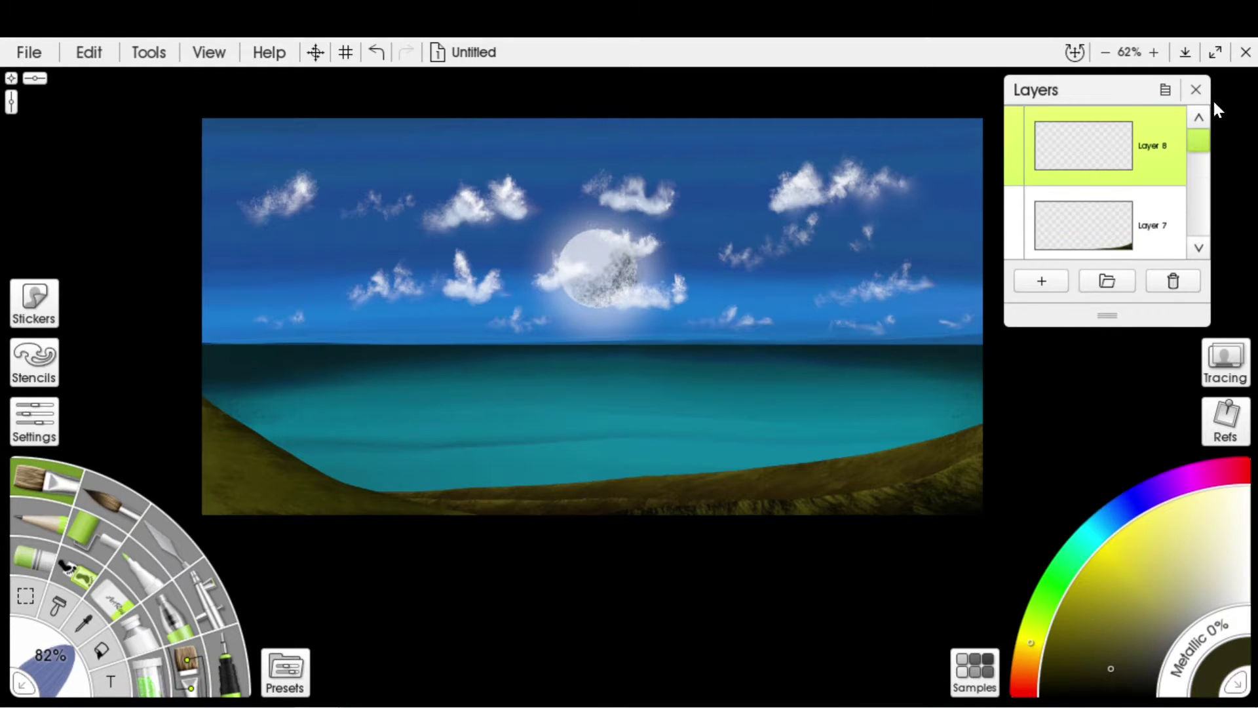
left_click(1196, 90)
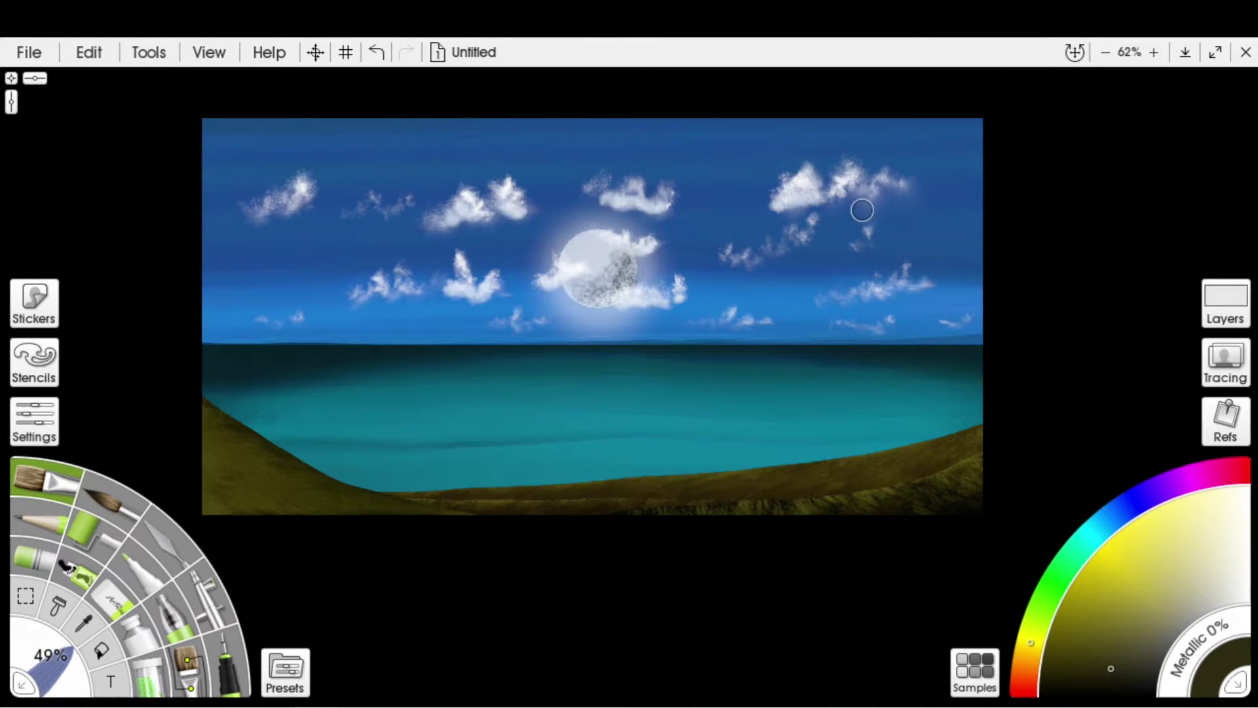
key("ctrl+z")
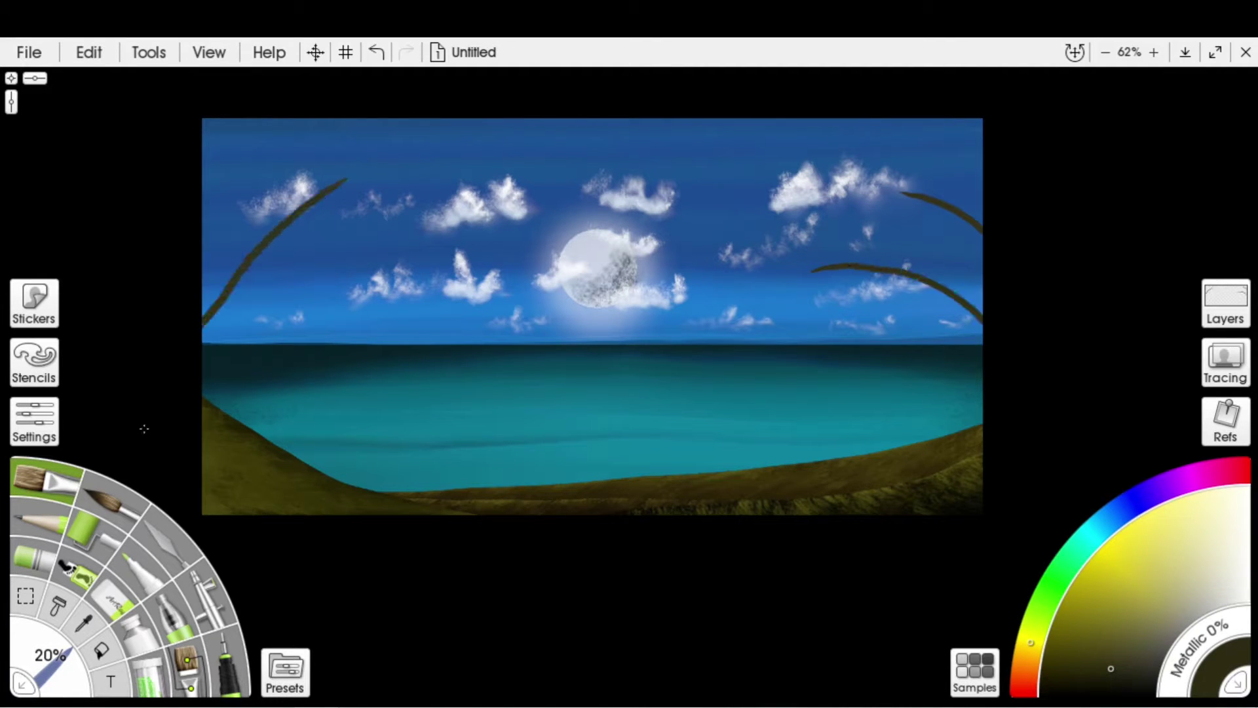
Choose a darker brown, rotate the canvas as needed and thicken and shade the three palm trunks, then restore the canvas rotation.
left_click(1083, 679)
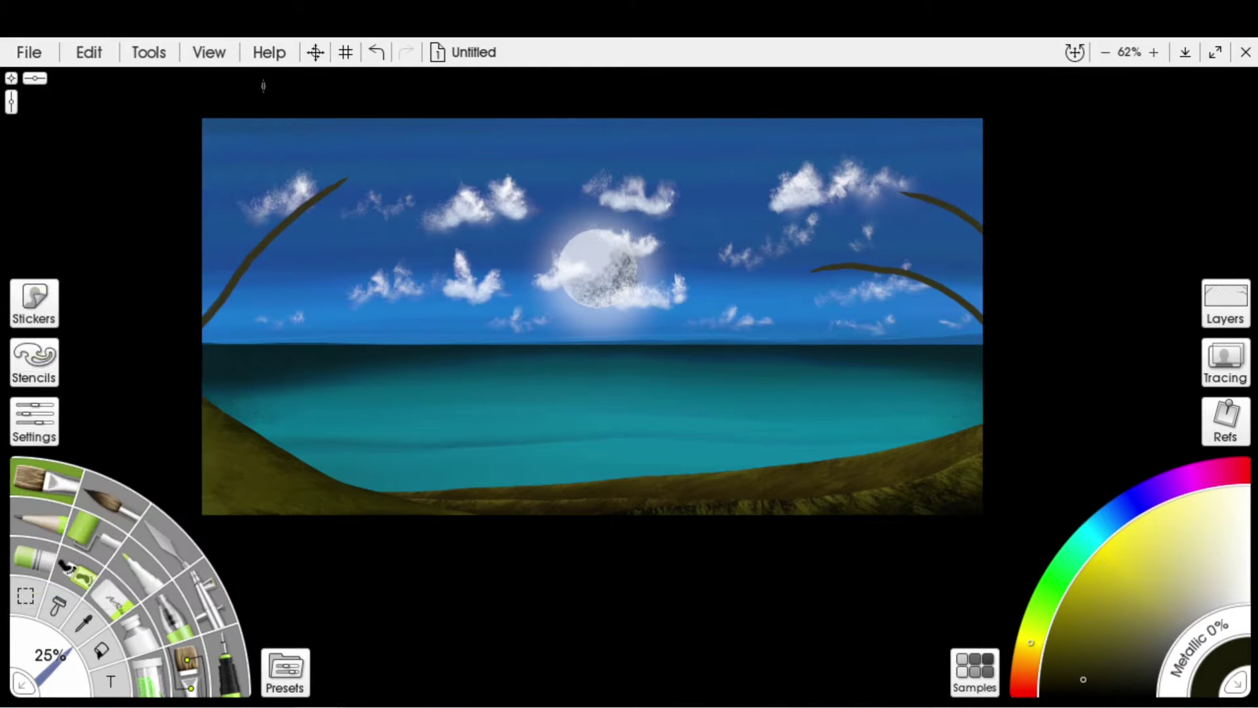
left_click_drag(264, 85, 321, 410)
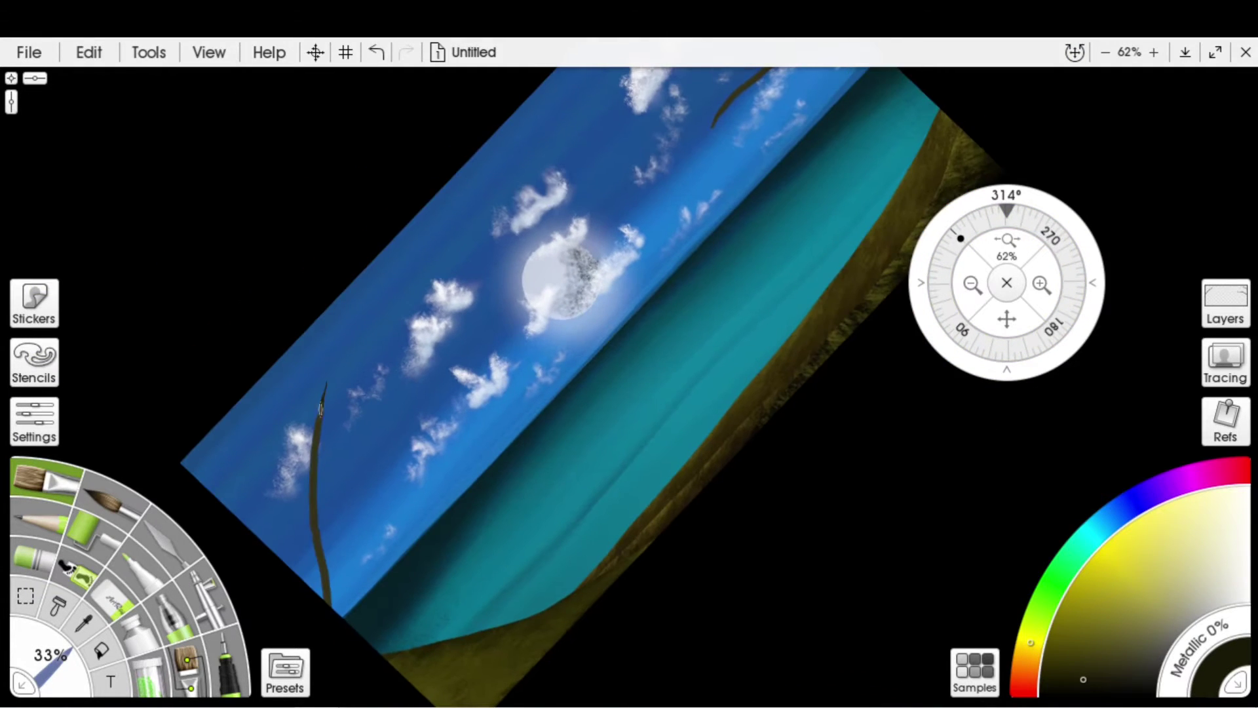
left_click_drag(334, 621, 827, 557)
left_click_drag(818, 646, 604, 543)
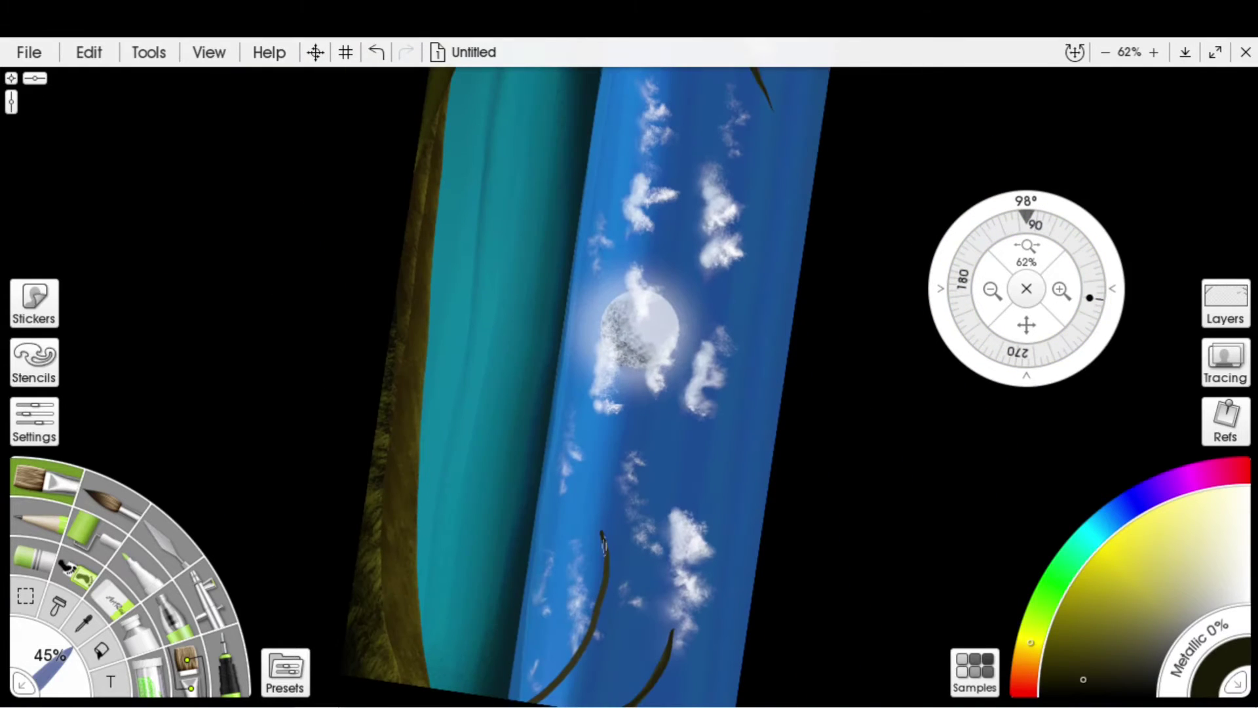
left_click(1026, 288)
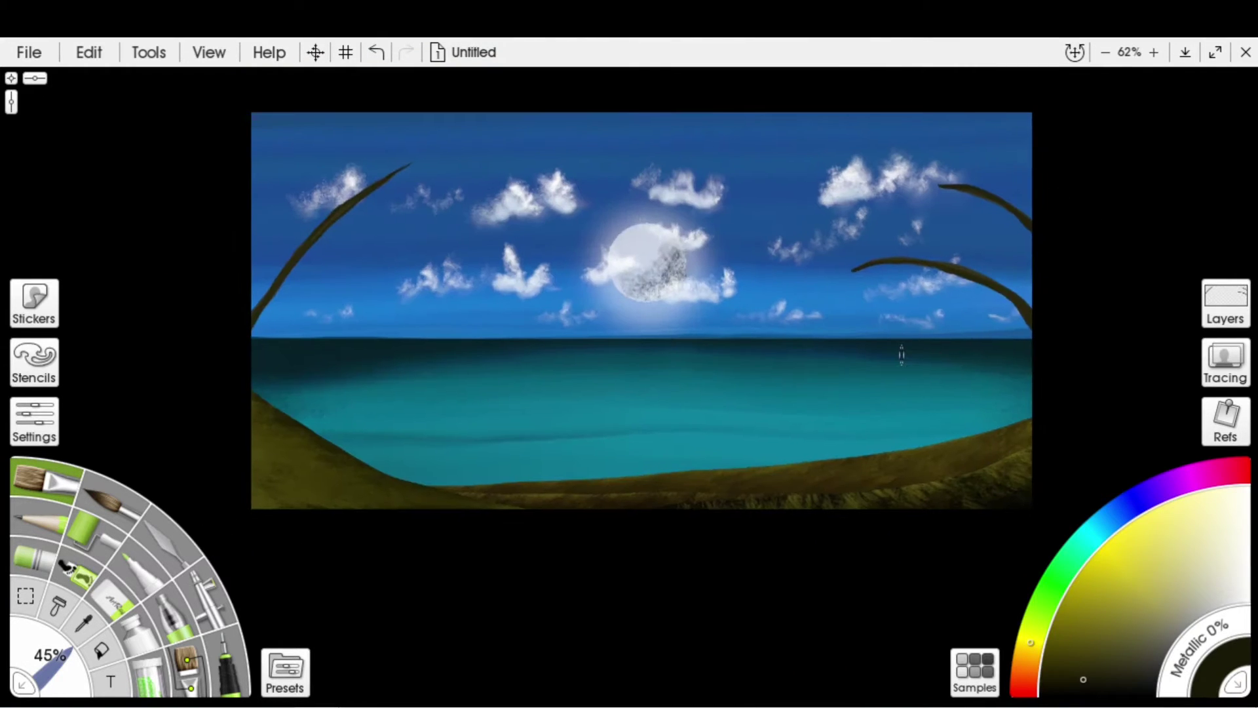
Set up palm fronds on a new layer by loading a bristly brush preset, choosing dark green and enlarging the brush to 89%.
left_click(285, 672)
scroll(323, 419, "down", 3)
left_click(309, 475)
left_click(492, 444)
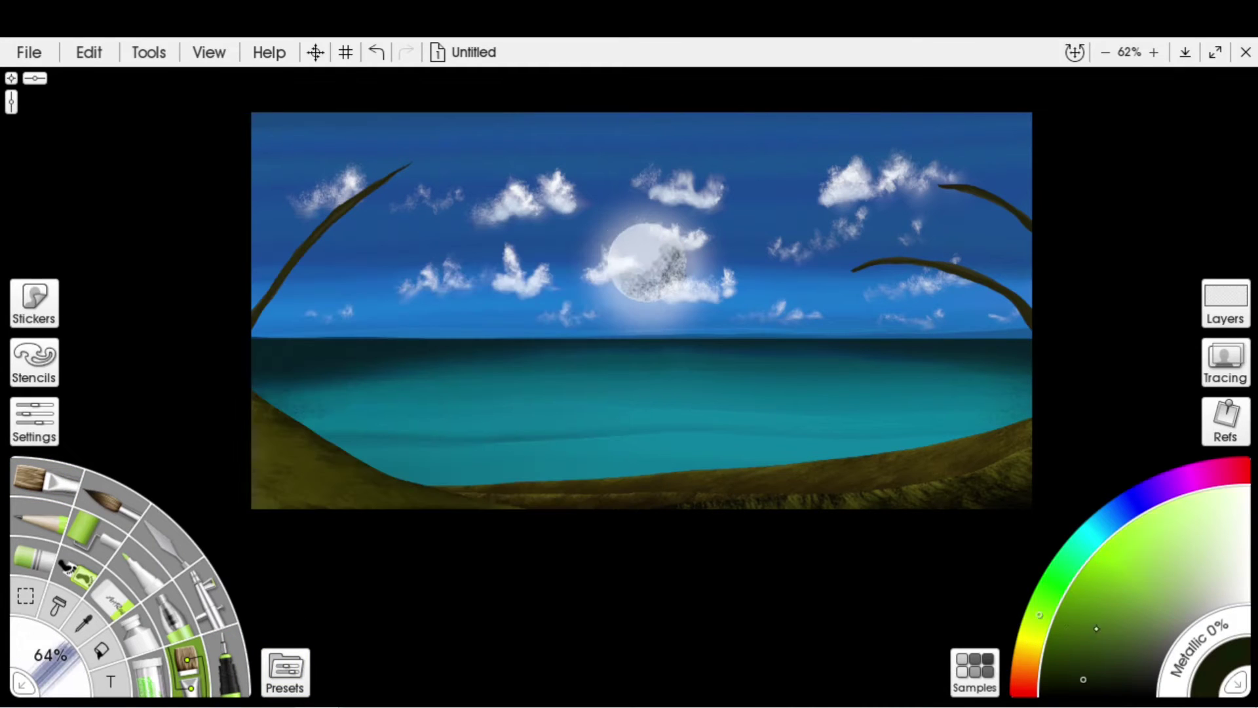
left_click_drag(862, 411, 764, 502)
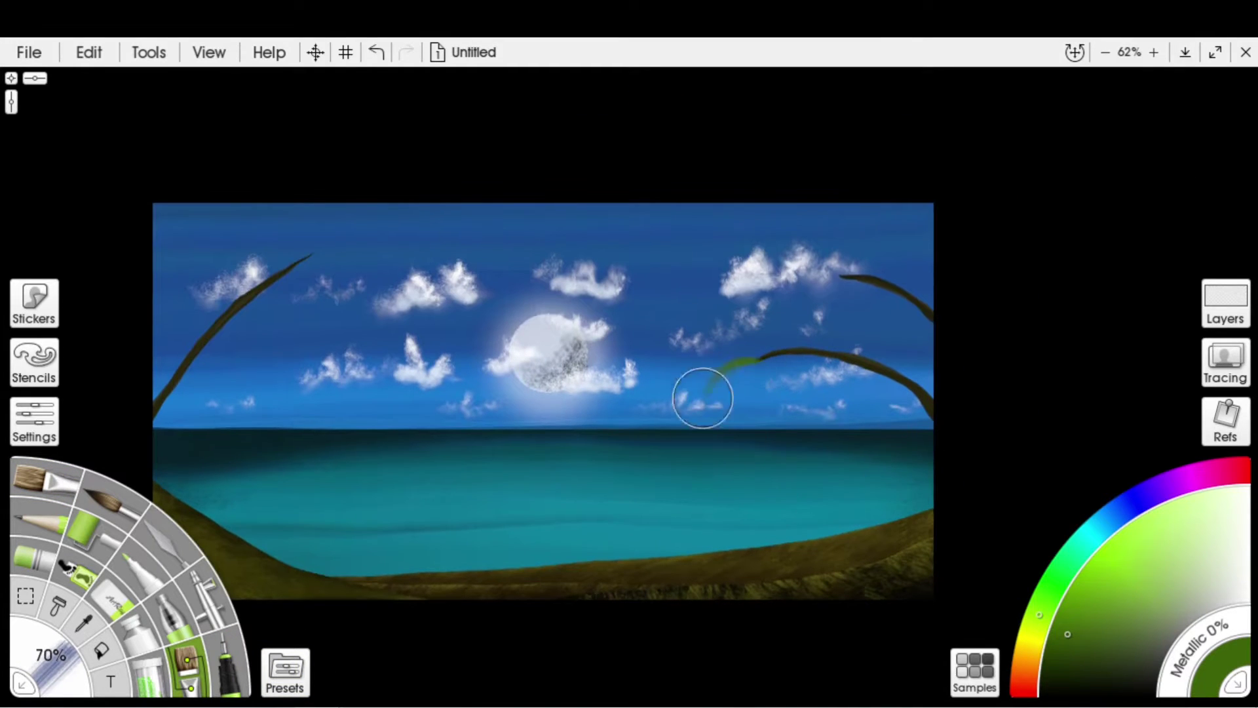
key("ctrl+shift+n")
key("bracketright")
key("bracketright")
key("bracketright")
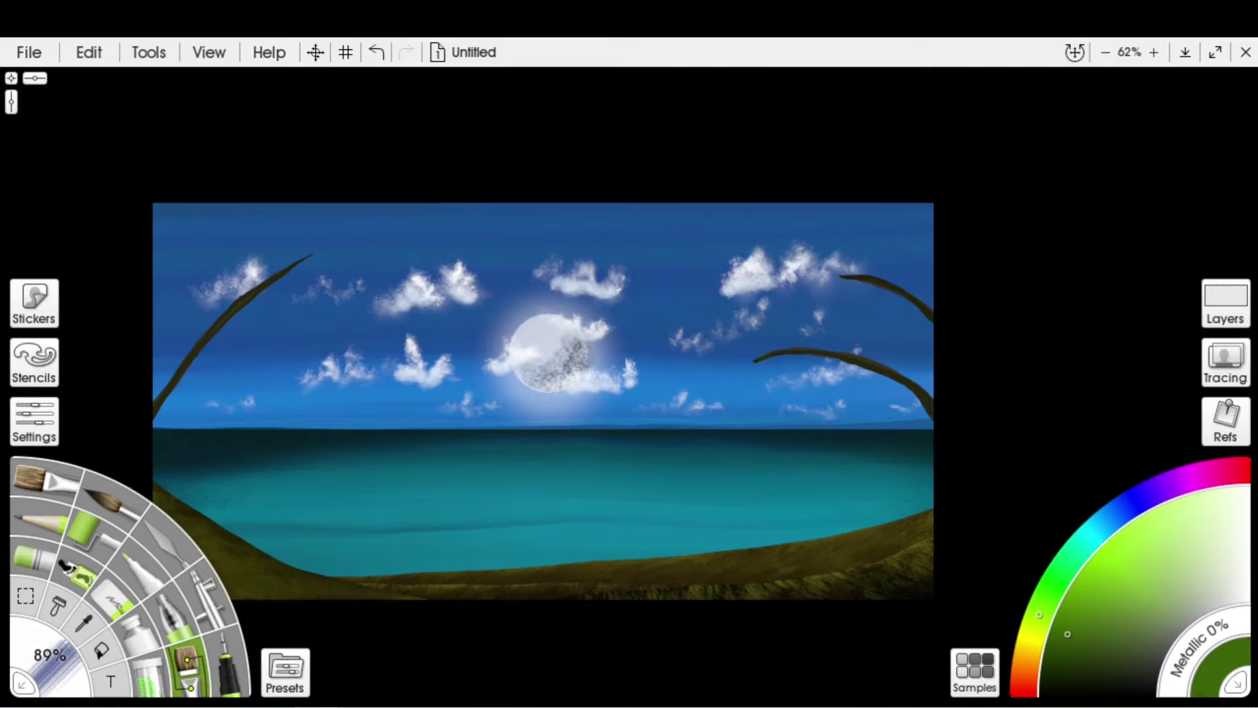
Paint drooping dark green fronds at the tips of the two right palms and the left palm.
mouse_move(763, 357)
left_mouse_down()
mouse_move(738, 367)
mouse_move(707, 416)
mouse_move(767, 452)
mouse_move(805, 445)
left_mouse_up()
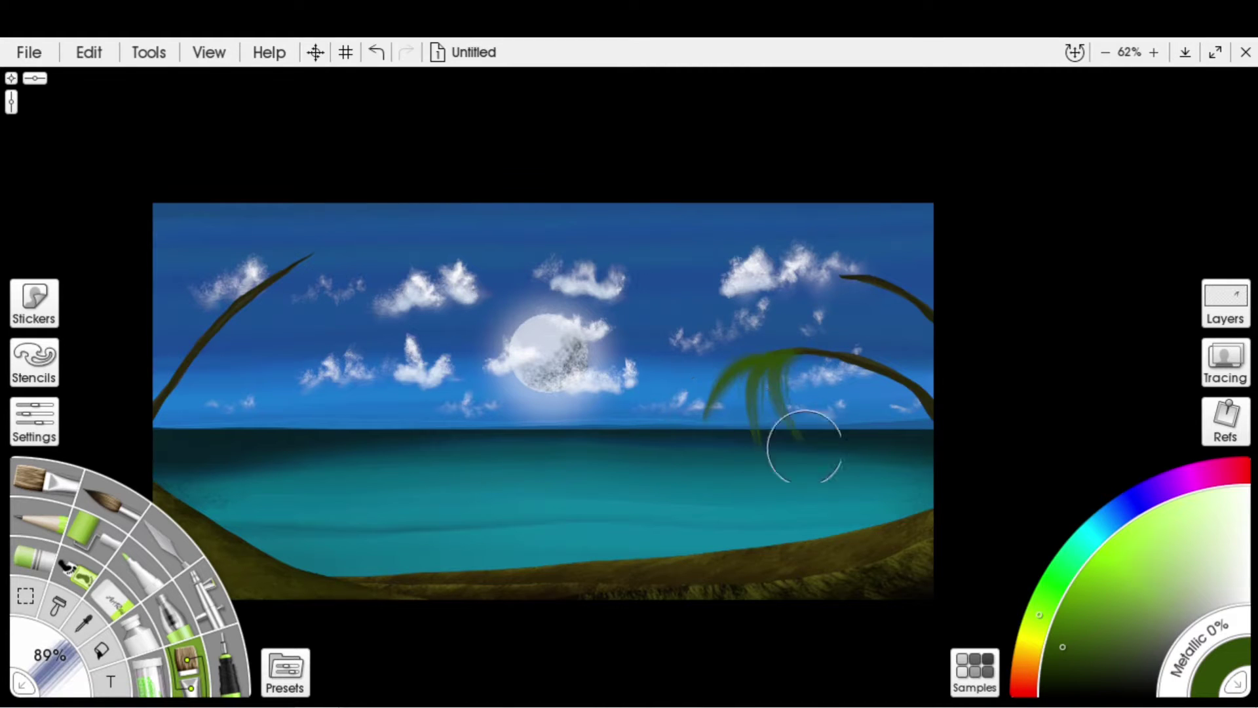
mouse_move(839, 276)
left_mouse_down()
mouse_move(780, 308)
mouse_move(845, 348)
left_mouse_up()
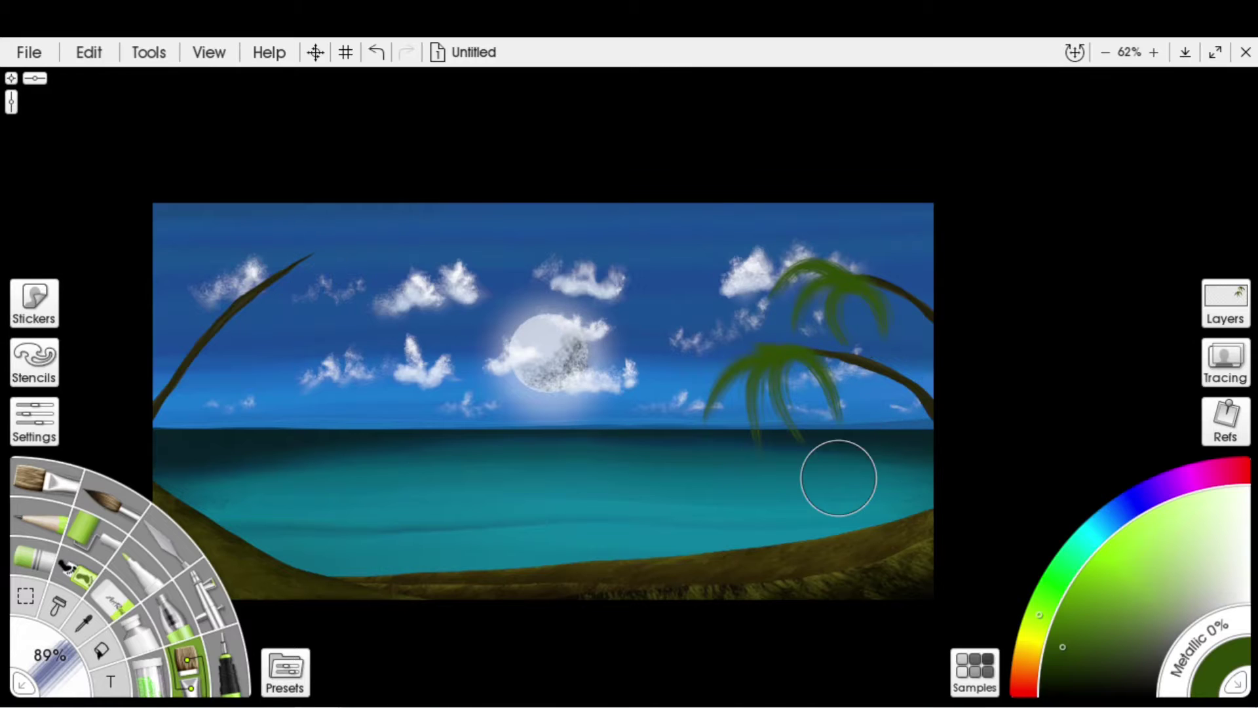
mouse_move(298, 264)
left_mouse_down()
mouse_move(349, 339)
mouse_move(319, 323)
left_mouse_up()
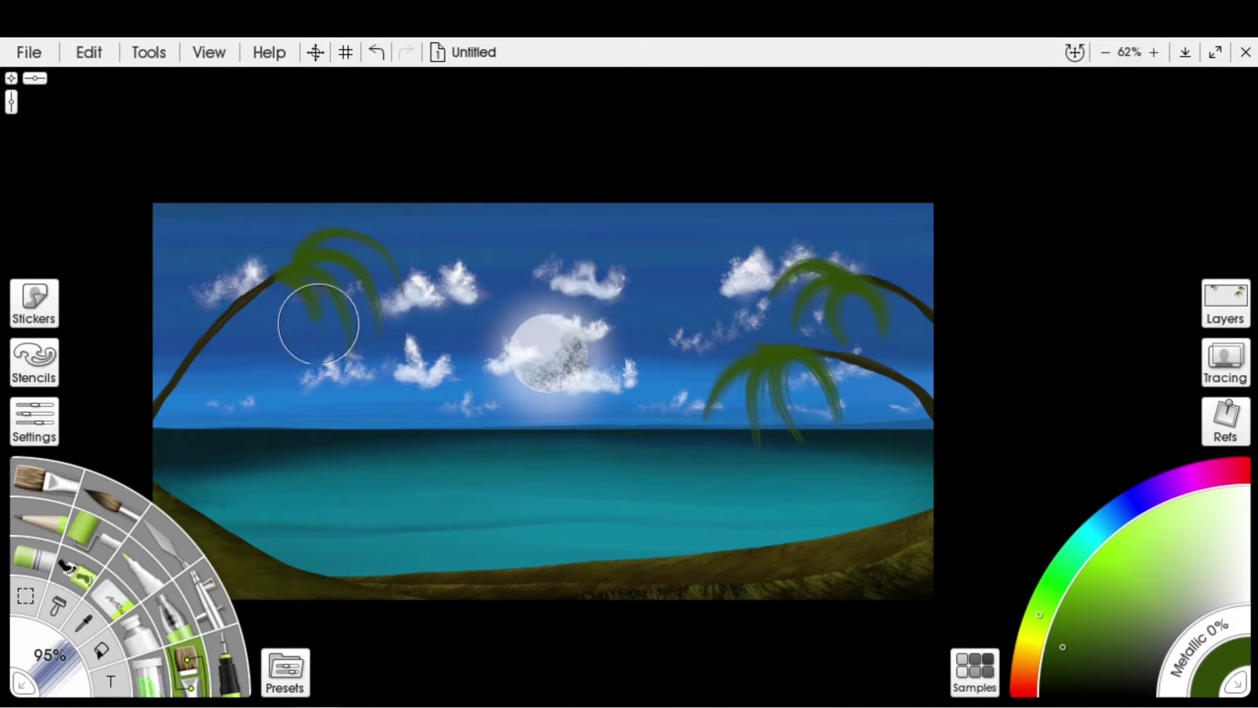
Reduce the brush to 56% and fill in the palm crowns with thinner green fronds.
key("bracketleft")
key("bracketleft")
key("bracketleft")
key("bracketleft")
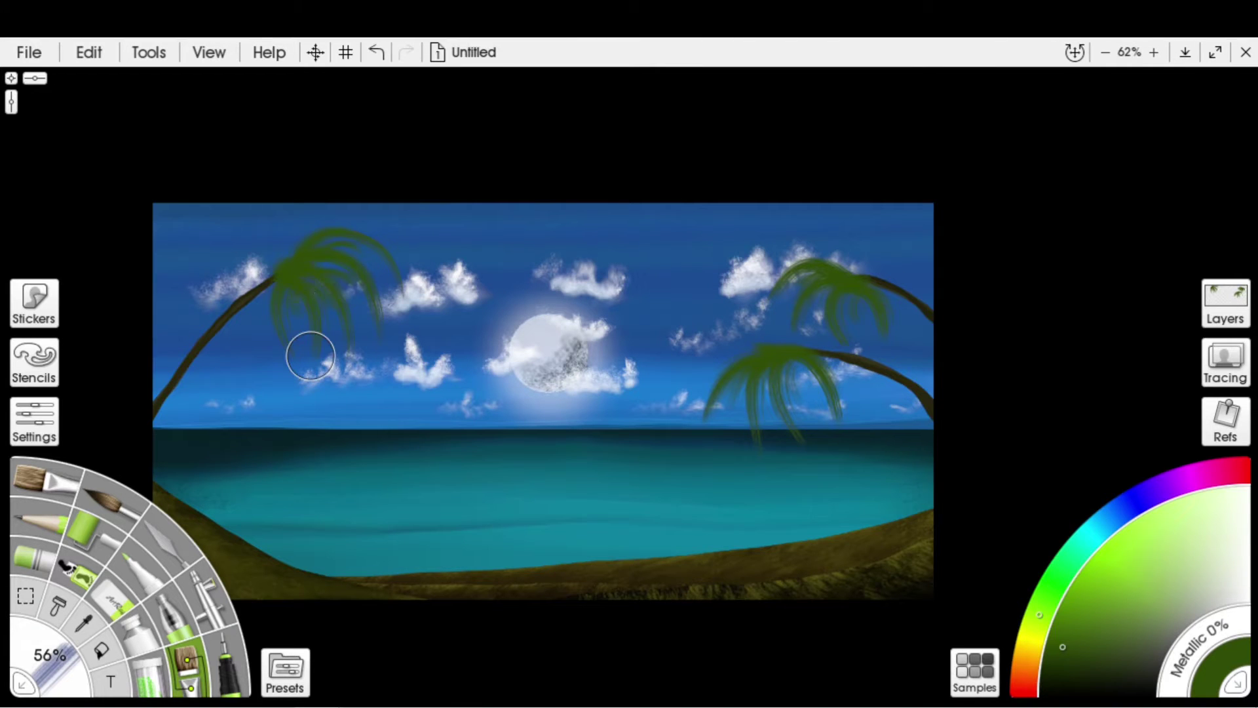
left_click_drag(310, 356, 413, 318)
Darken the lower foreground shore by adjusting the blending of its layers in the layer stack.
left_click(1226, 301)
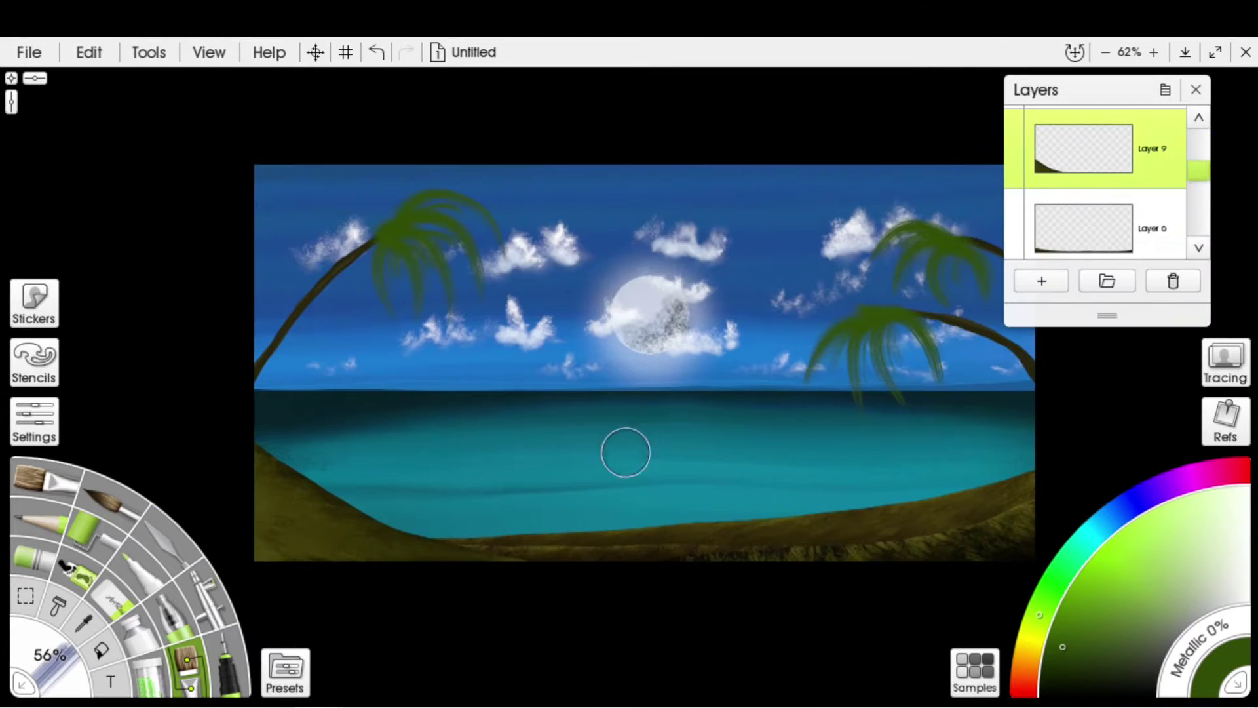
left_click(1081, 230)
right_click(1081, 230)
left_click(993, 458)
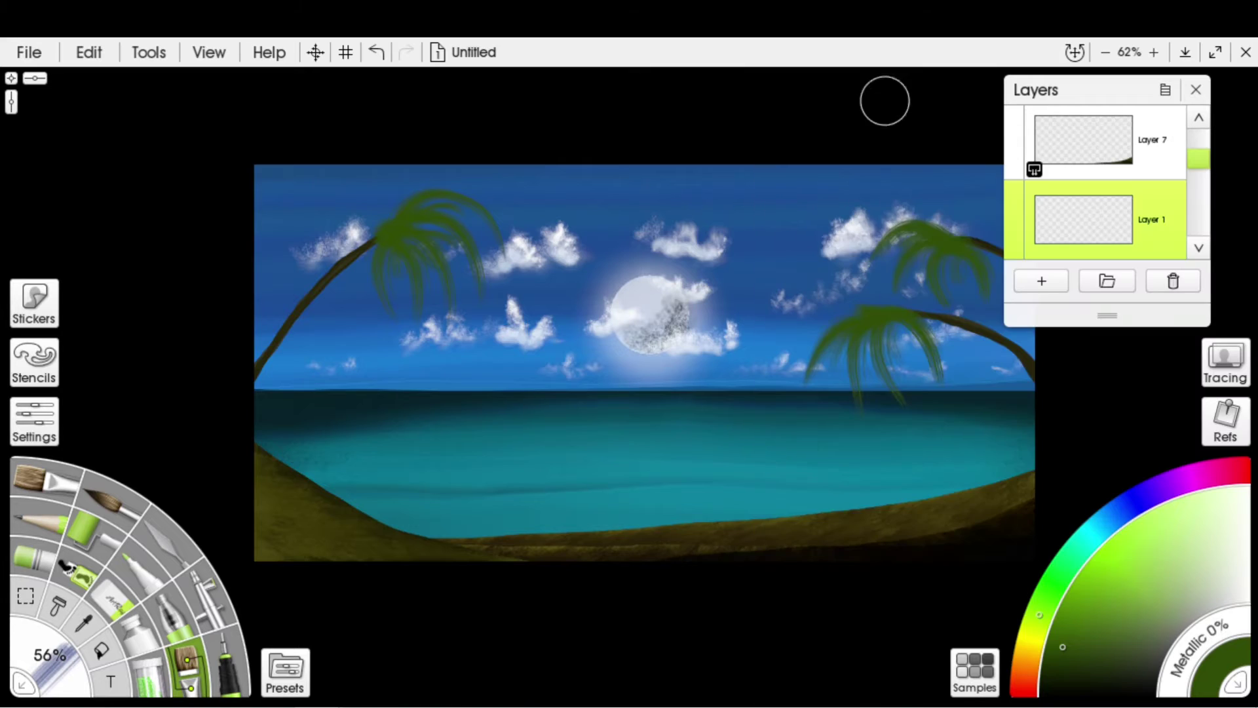
Select the moon layer (Layer 3) and airbrush a pale blue-white glow over and around the moon at 63% opacity.
scroll(885, 98, "down", 3)
scroll(1124, 210, "up", 3)
left_click(1078, 223)
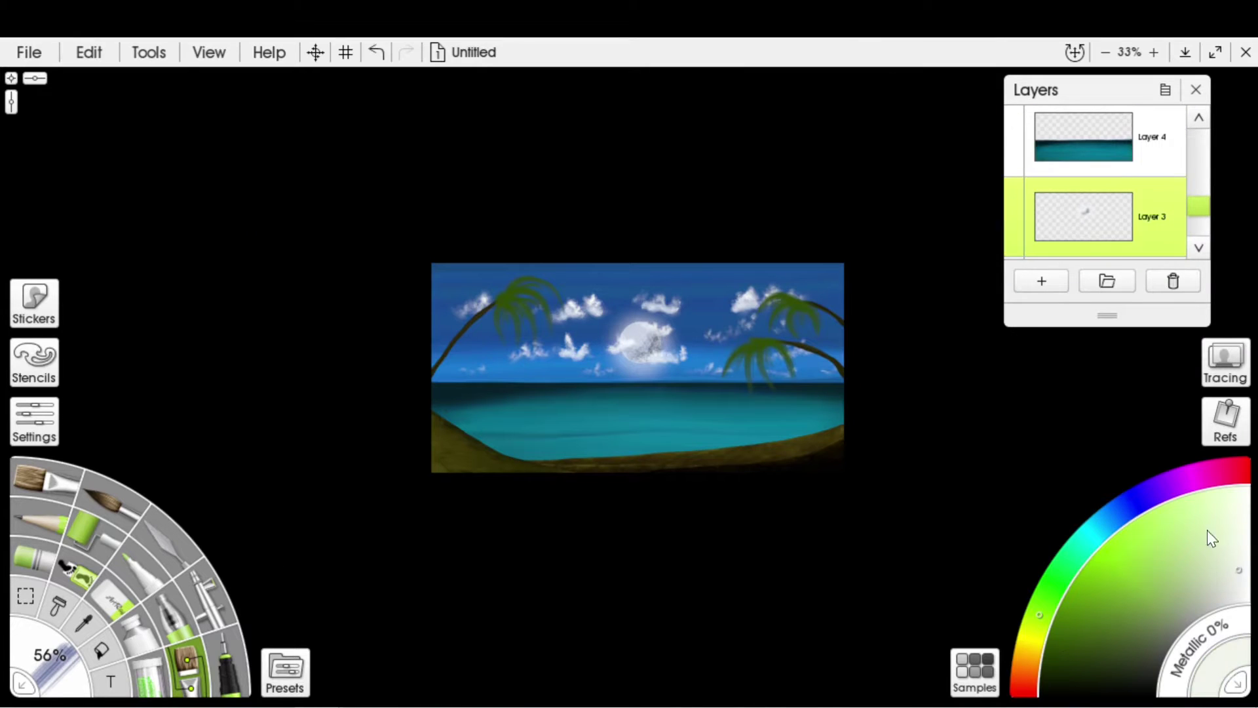
left_click(223, 603)
left_click_drag(49, 655, 39, 629)
left_click(34, 421)
left_click_drag(110, 248, 115, 248)
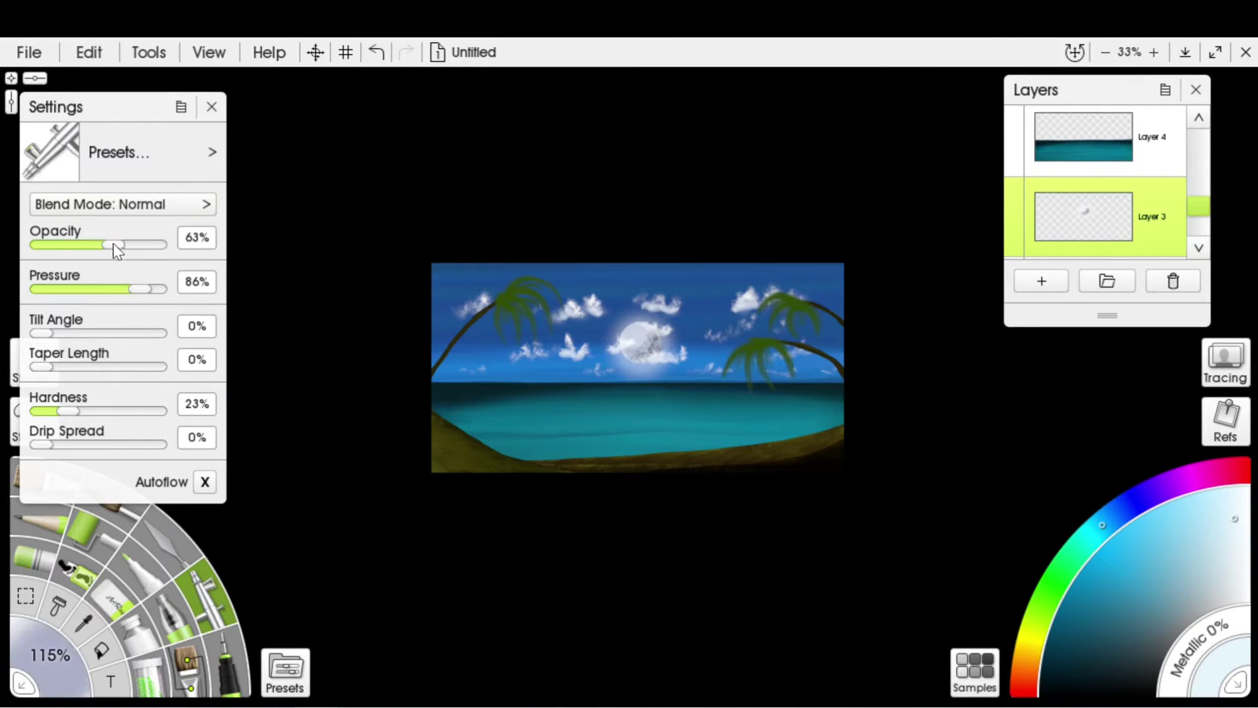
scroll(646, 561, "up", 5)
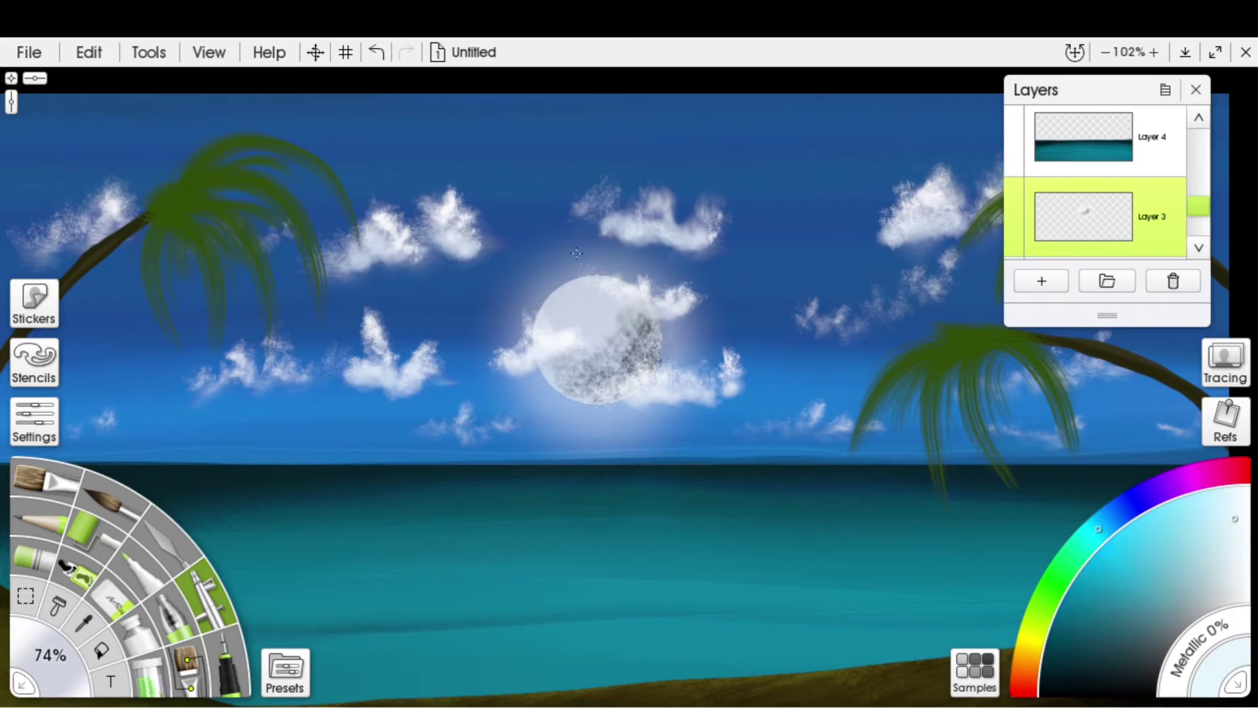
mouse_move(588, 321)
left_mouse_down()
mouse_move(616, 295)
mouse_move(656, 393)
mouse_move(562, 274)
left_mouse_up()
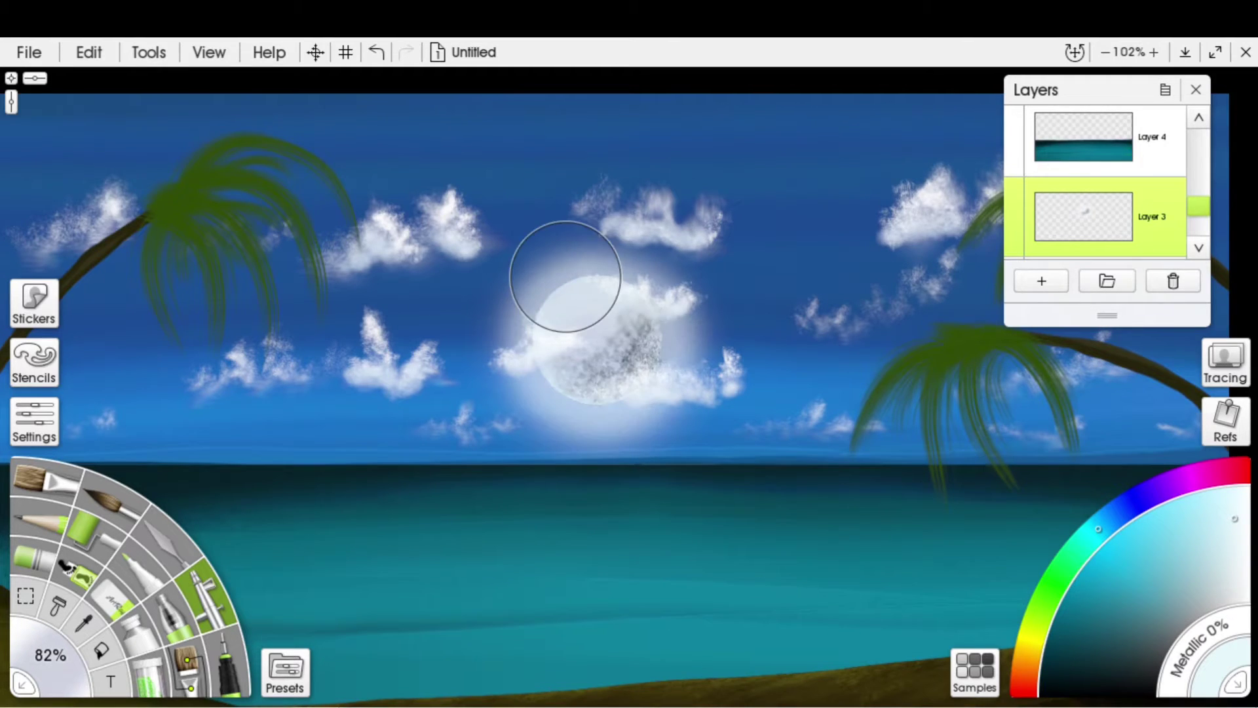
Try to airbrush a wider, fainter halo around the moon at 98% size and soften it with the palette knife.
scroll(666, 357, "down", 2)
left_click(34, 433)
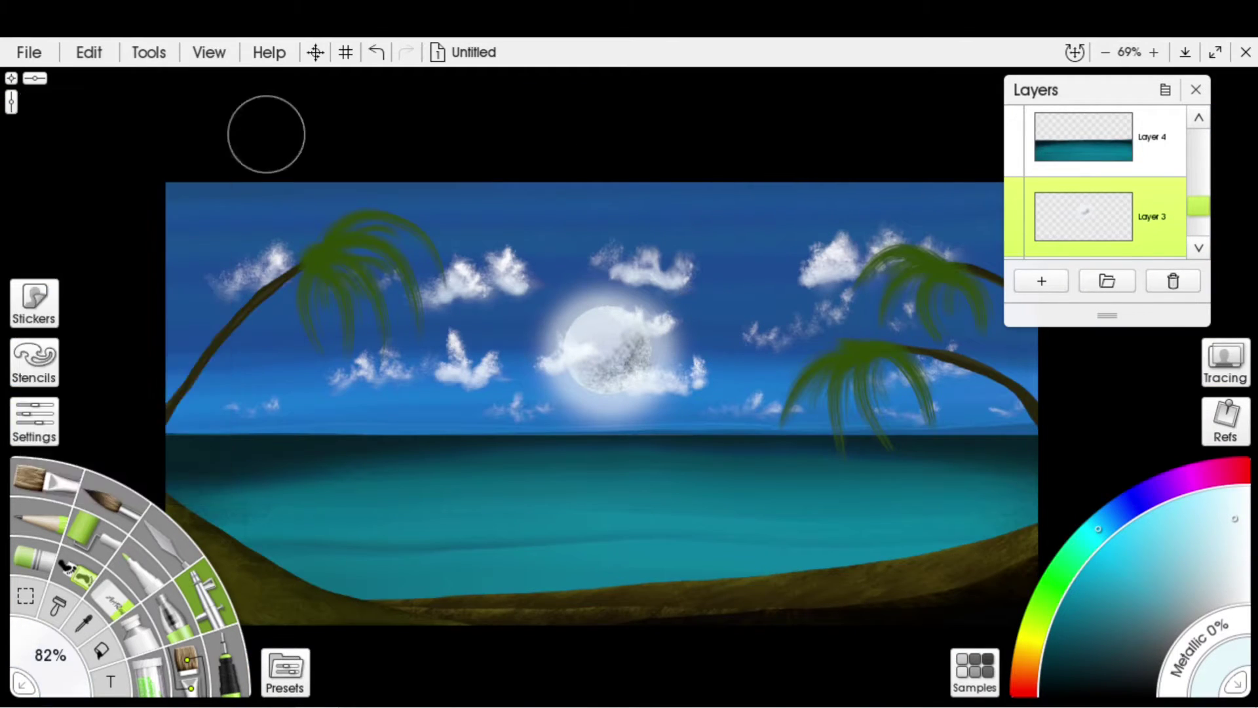
key("bracketright")
left_click_drag(678, 420, 695, 276)
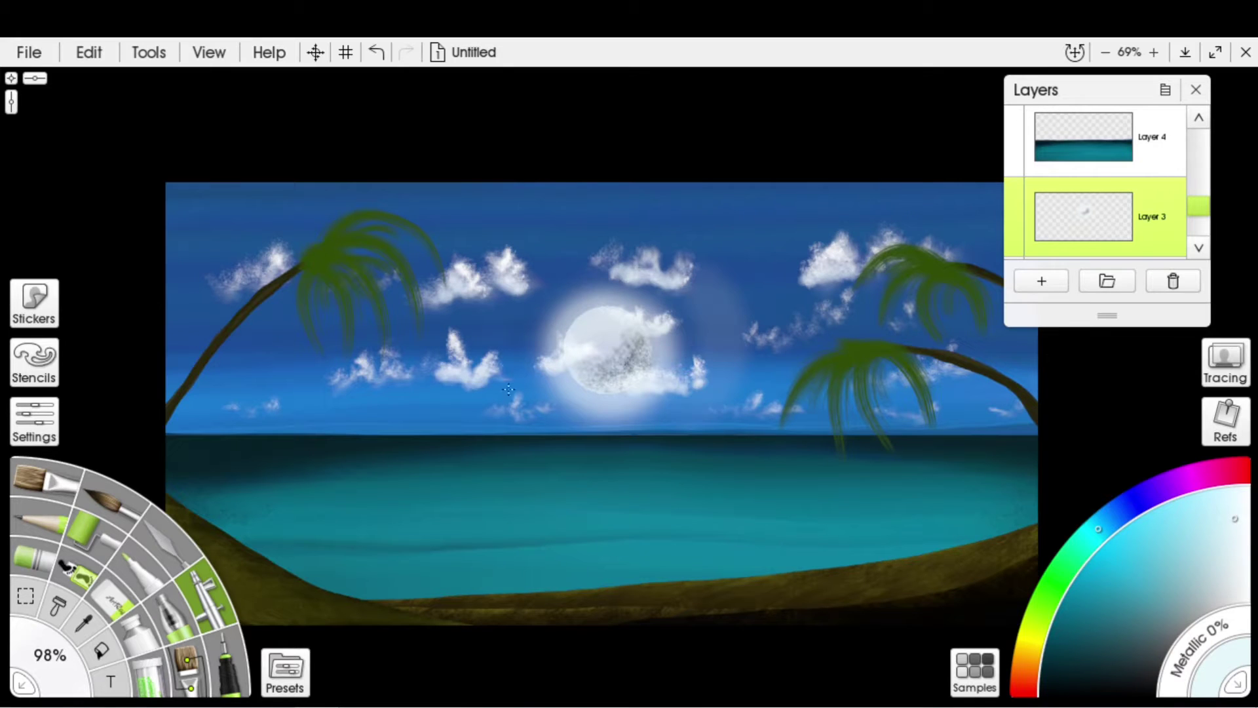
left_click_drag(524, 407, 642, 242)
left_click(34, 420)
key("k")
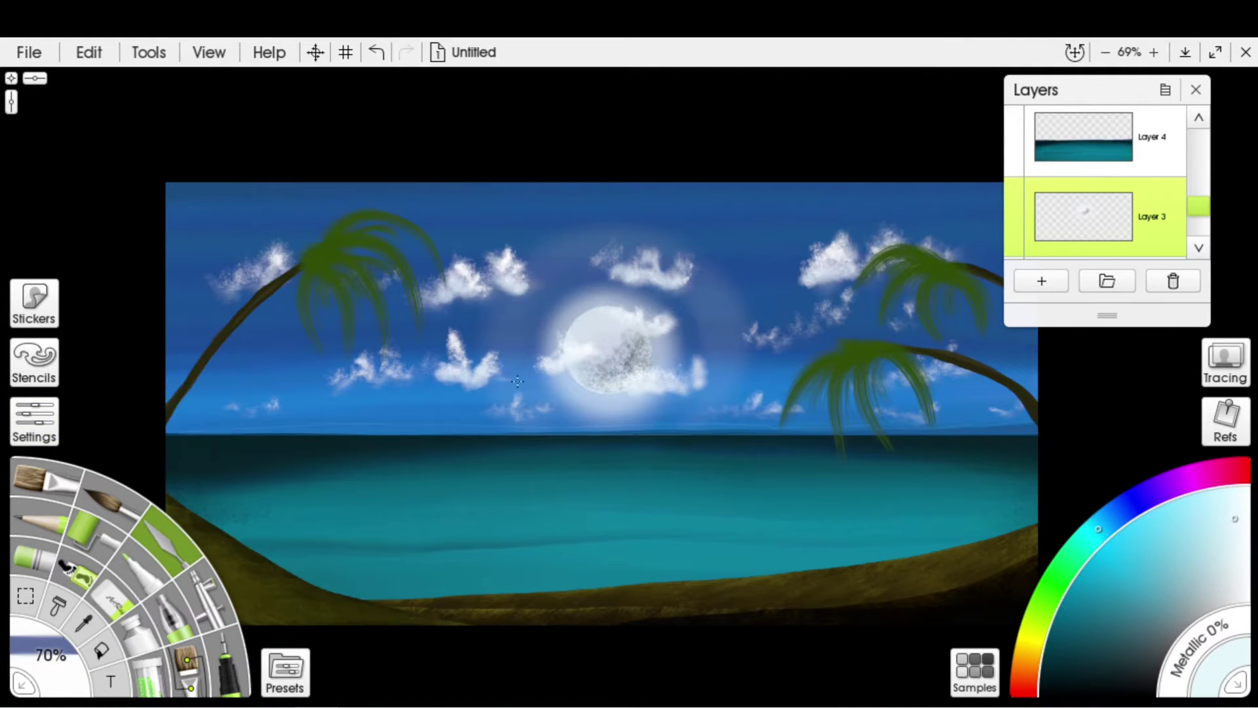
key("ctrl+z")
scroll(508, 452, "down", 1)
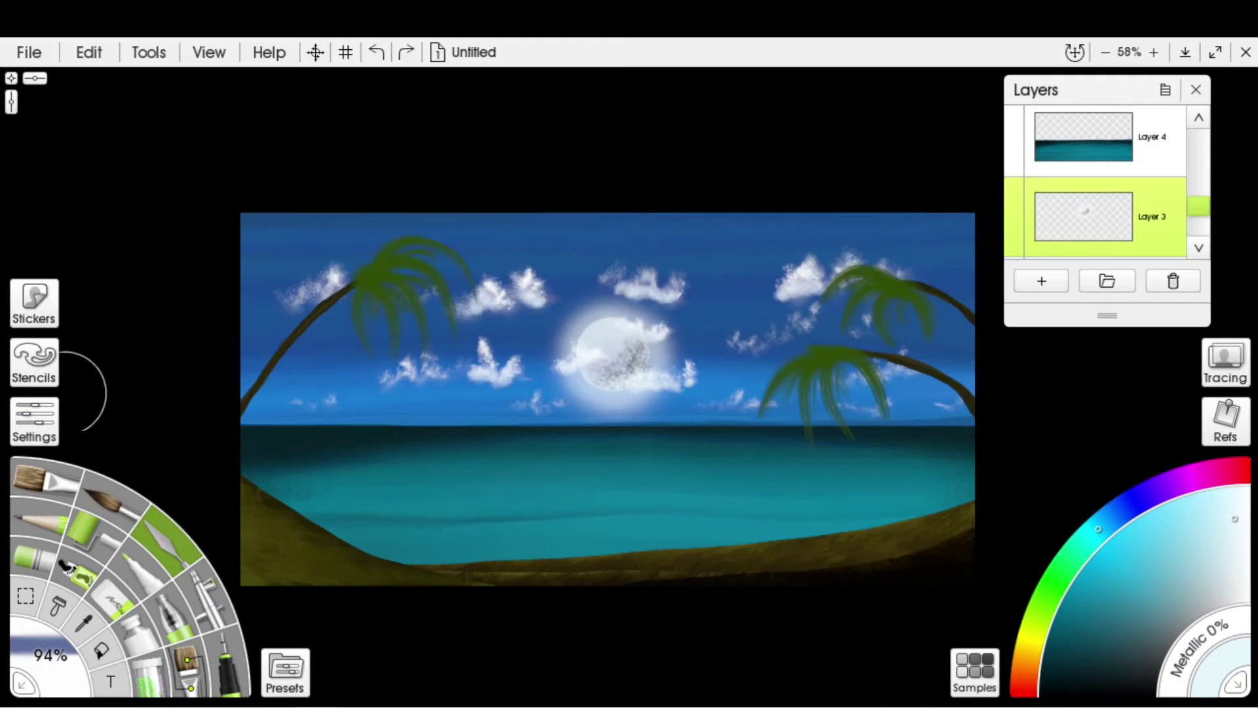
key("ctrl+z")
Add a new layer at the top of the layer stack and change its blend mode.
left_click_drag(1206, 200, 1206, 141)
left_click(1178, 158)
left_click(1042, 281)
right_click(1081, 147)
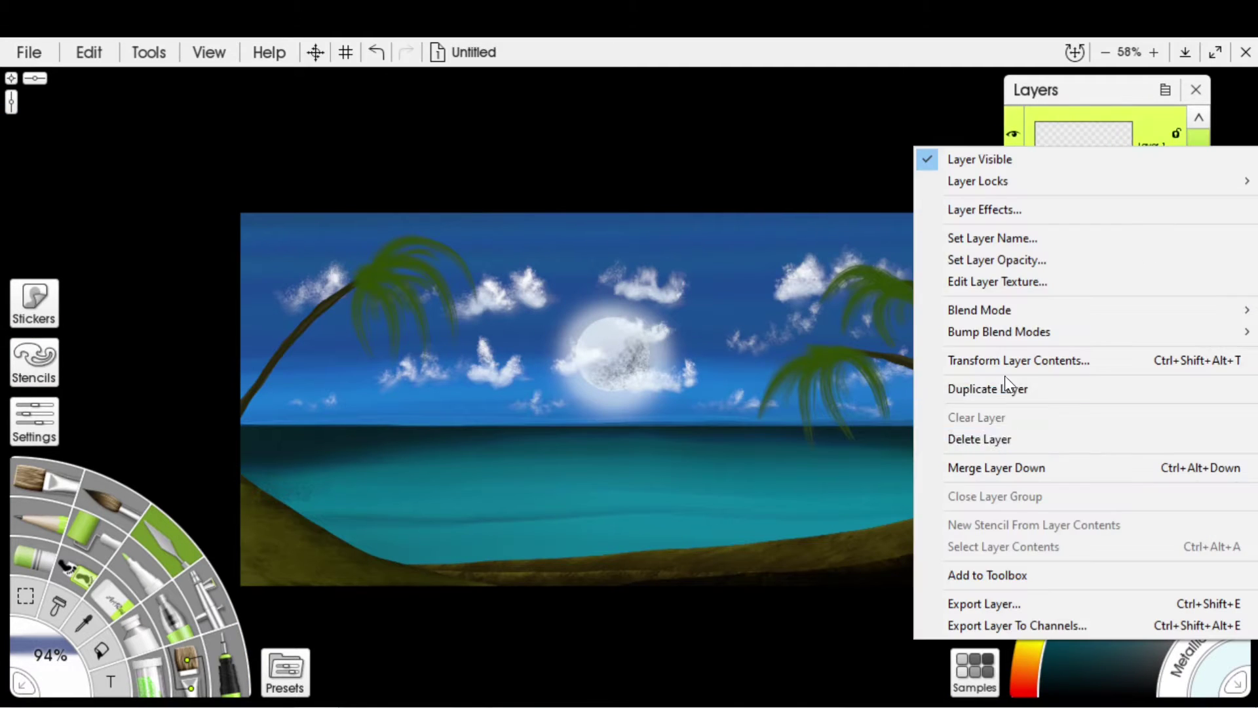
left_click(780, 163)
Select the sea's painted area on Layer 4 and prepare the airbrush at 107% size.
key("a")
key("bracketleft")
key("ctrl+z")
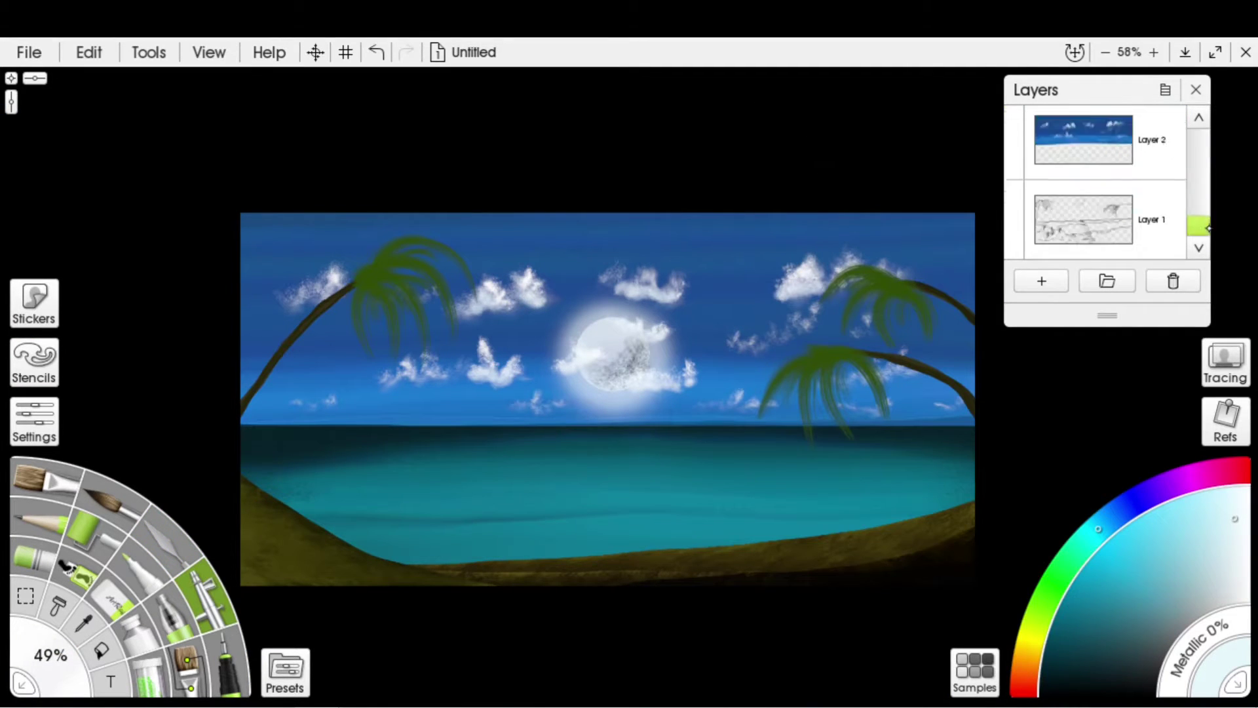
left_click(1111, 148, "ctrl")
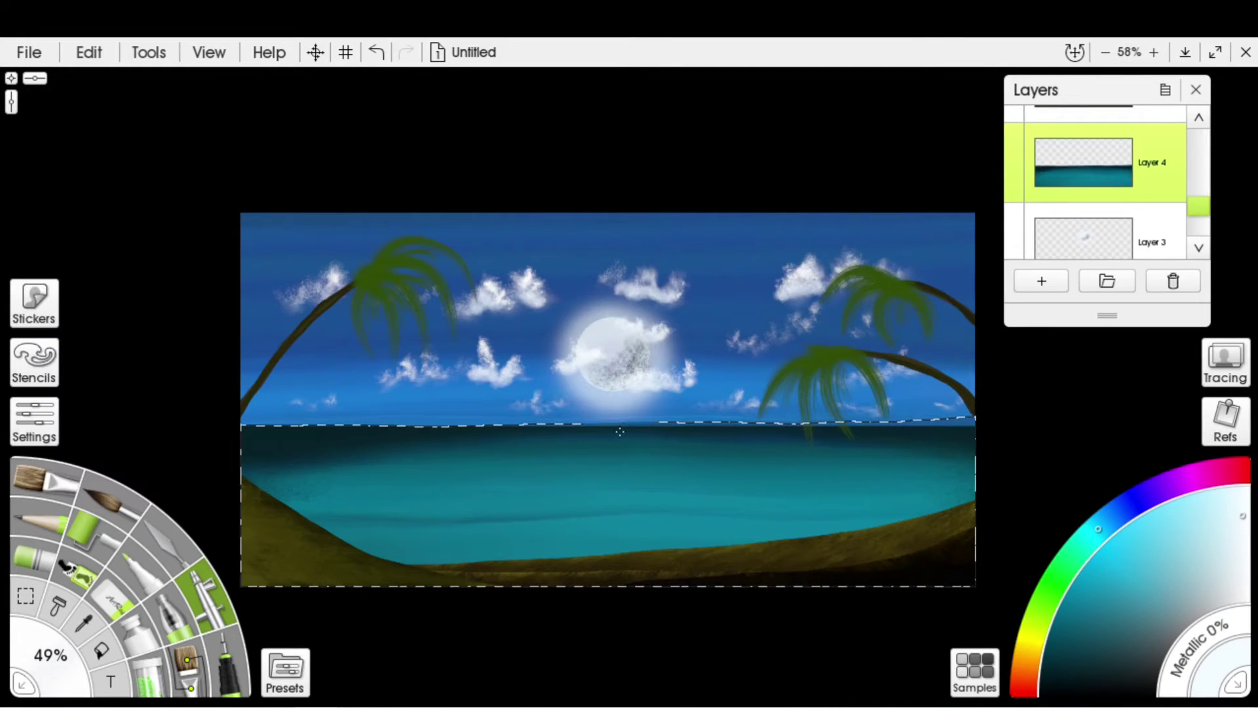
key("bracketright")
key("bracketright")
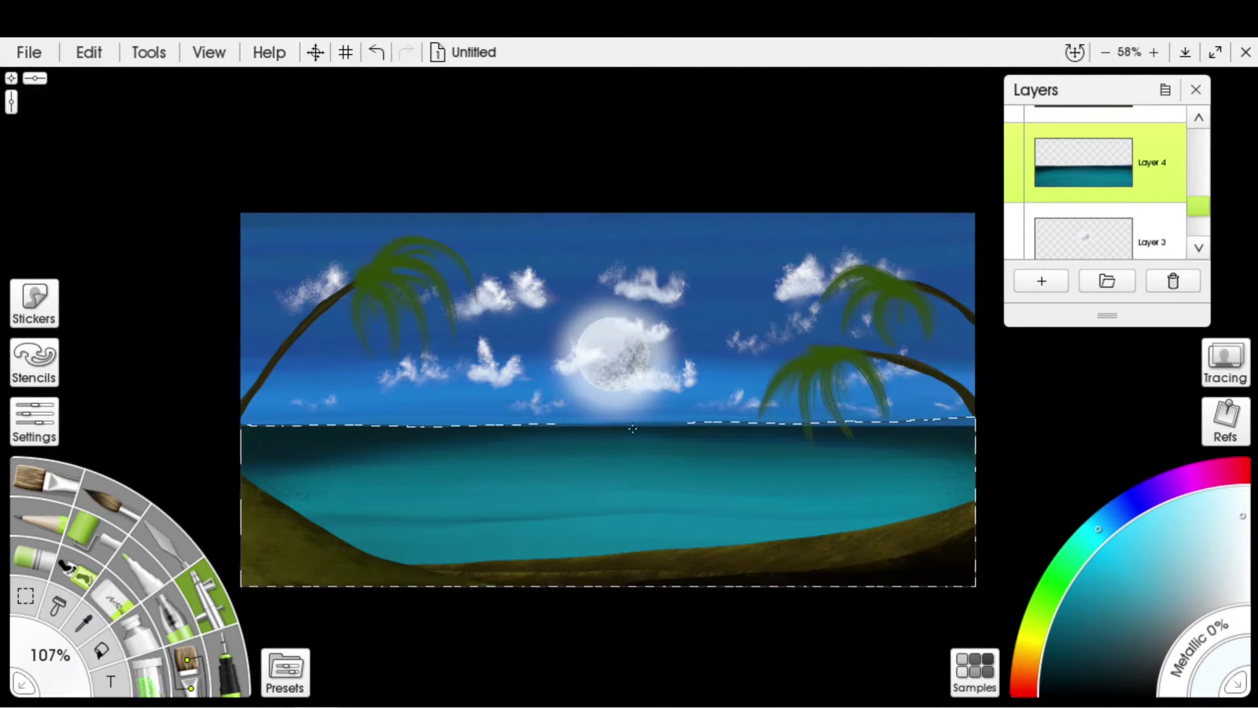
Try airbrushing a pale vertical streak of moonlight down the sea below the moon.
mouse_move(623, 457)
left_mouse_down()
mouse_move(605, 478)
mouse_move(647, 514)
mouse_move(612, 604)
left_mouse_up()
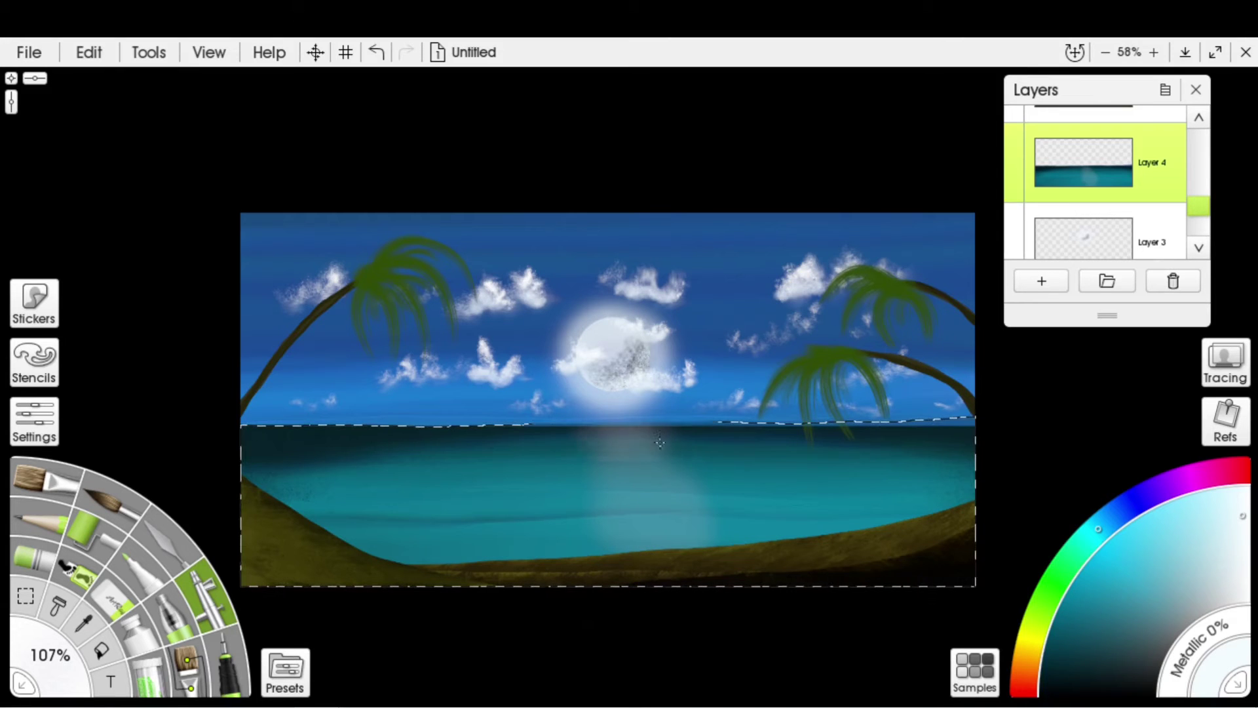
left_click_drag(590, 479, 663, 499)
key("ctrl+z")
key("ctrl+z")
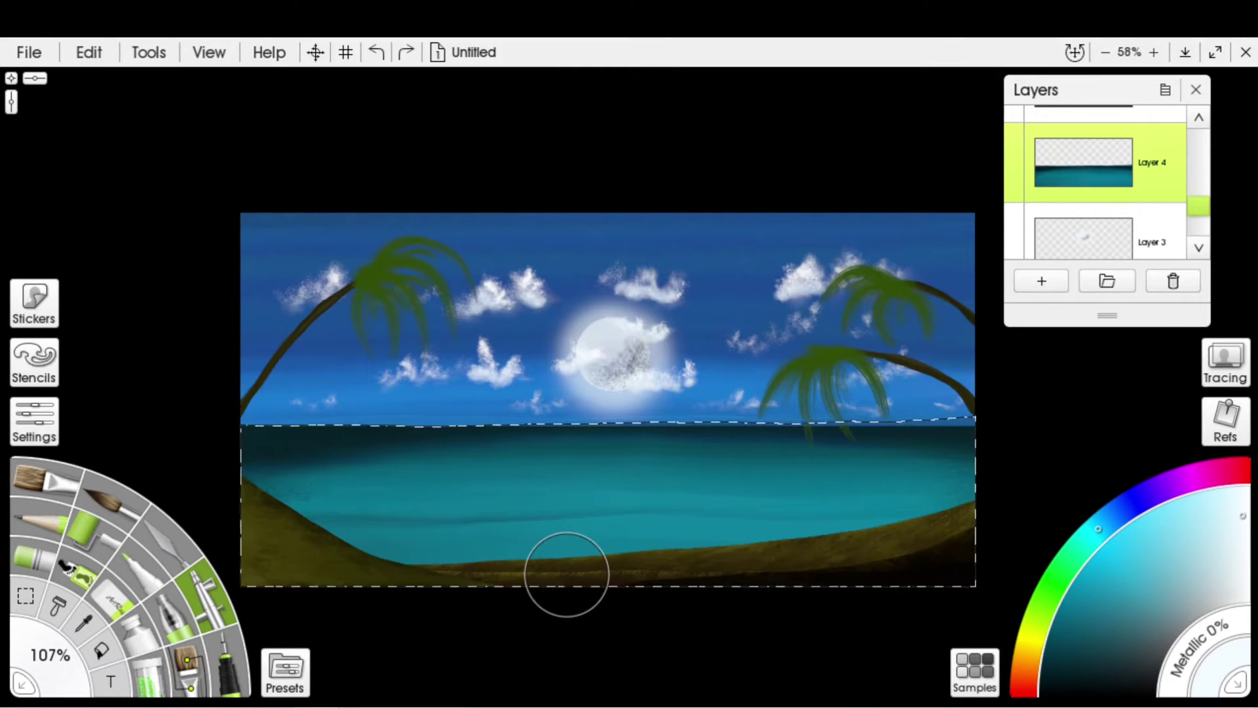
Airbrush a pale moonlight reflection on Layer 4 that widens from the horizon down to the shore.
left_click_drag(620, 434, 625, 554)
mouse_move(601, 509)
left_mouse_down()
mouse_move(649, 491)
mouse_move(621, 489)
mouse_move(643, 543)
mouse_move(567, 542)
left_mouse_up()
key("bracketright")
key("bracketright")
key("bracketright")
key("bracketright")
mouse_move(721, 516)
left_mouse_down()
mouse_move(669, 524)
mouse_move(559, 466)
left_mouse_up()
Load a paint brush preset with 73% thinners and flatten its head, using 90° rotation and a low aspect.
left_click(40, 479)
left_click(33, 422)
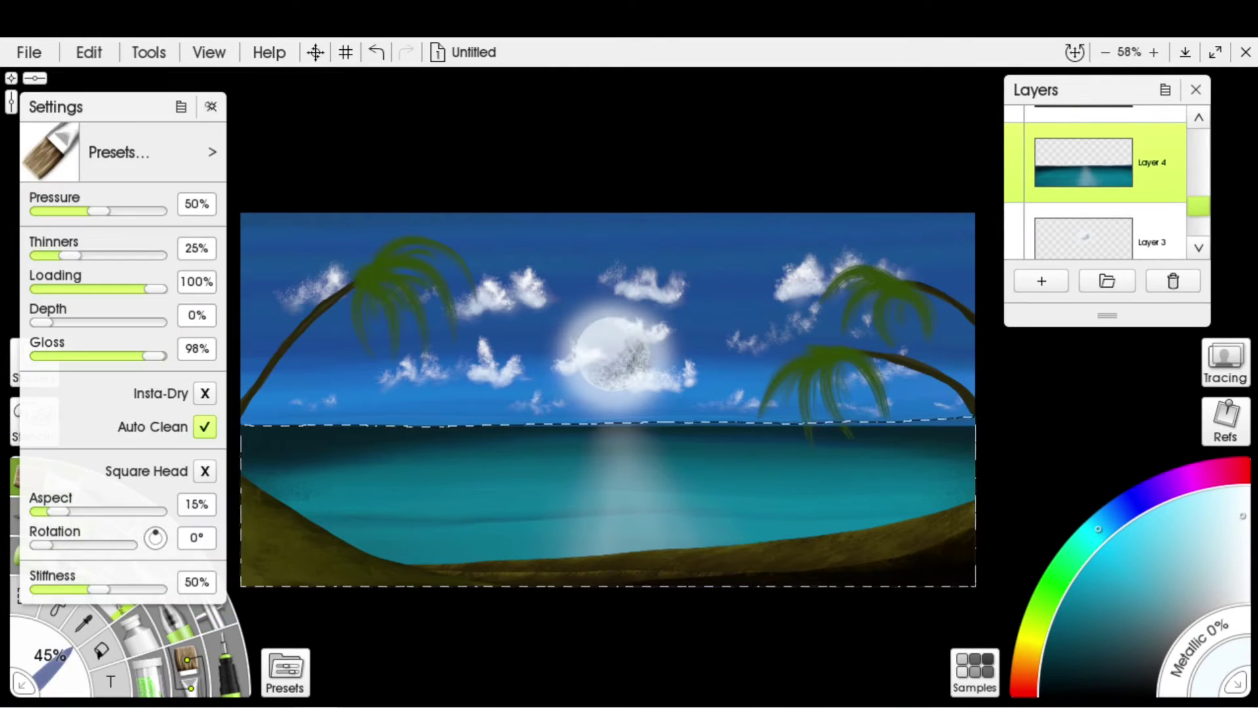
left_click(285, 670)
left_click(645, 235)
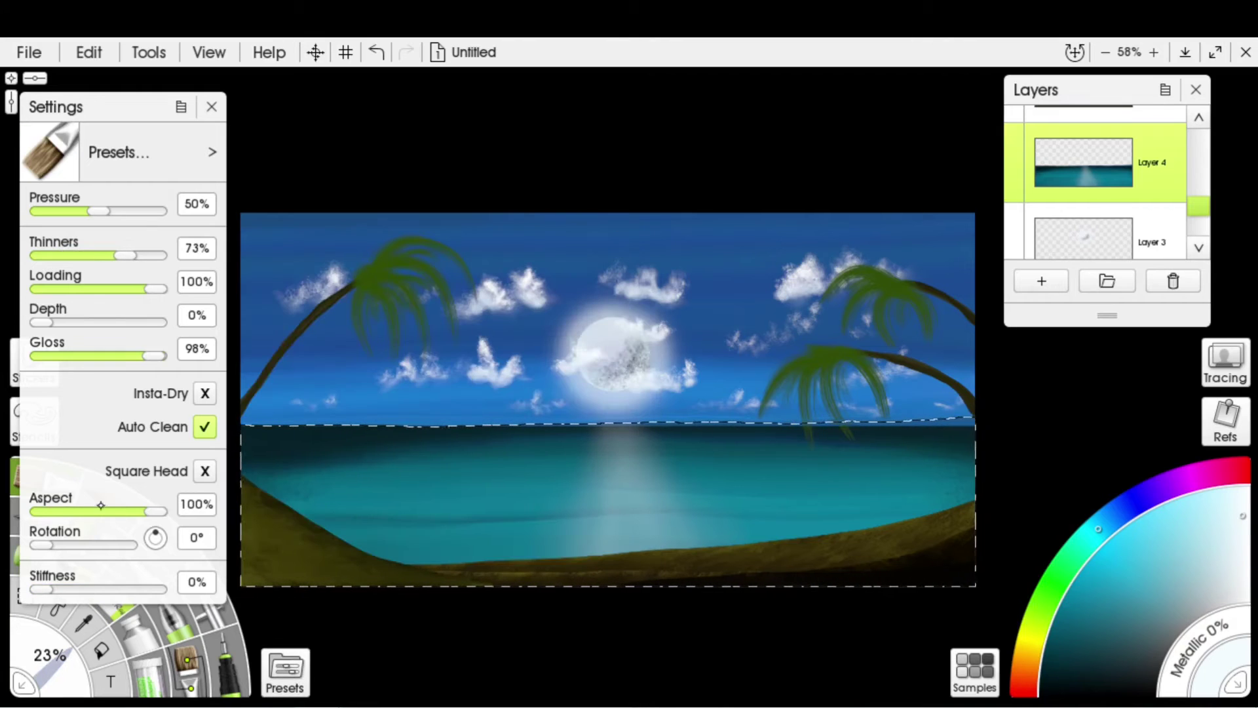
scroll(637, 453, "up", 5)
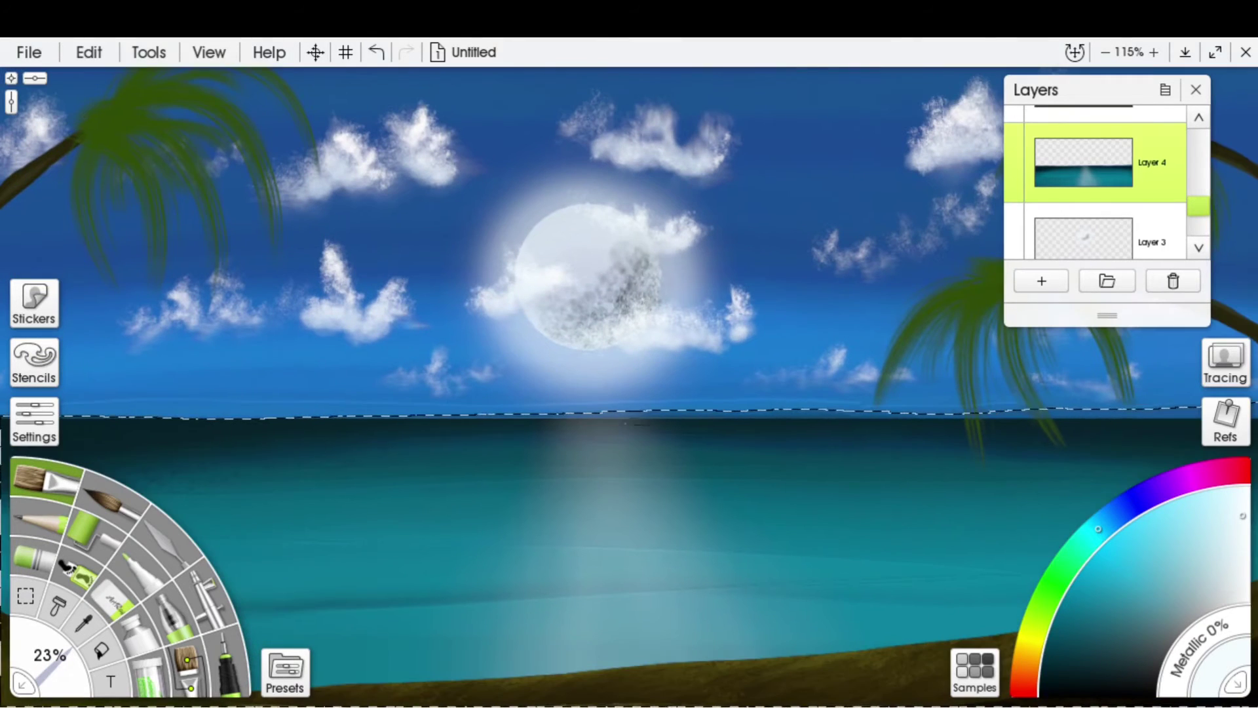
left_click(33, 421)
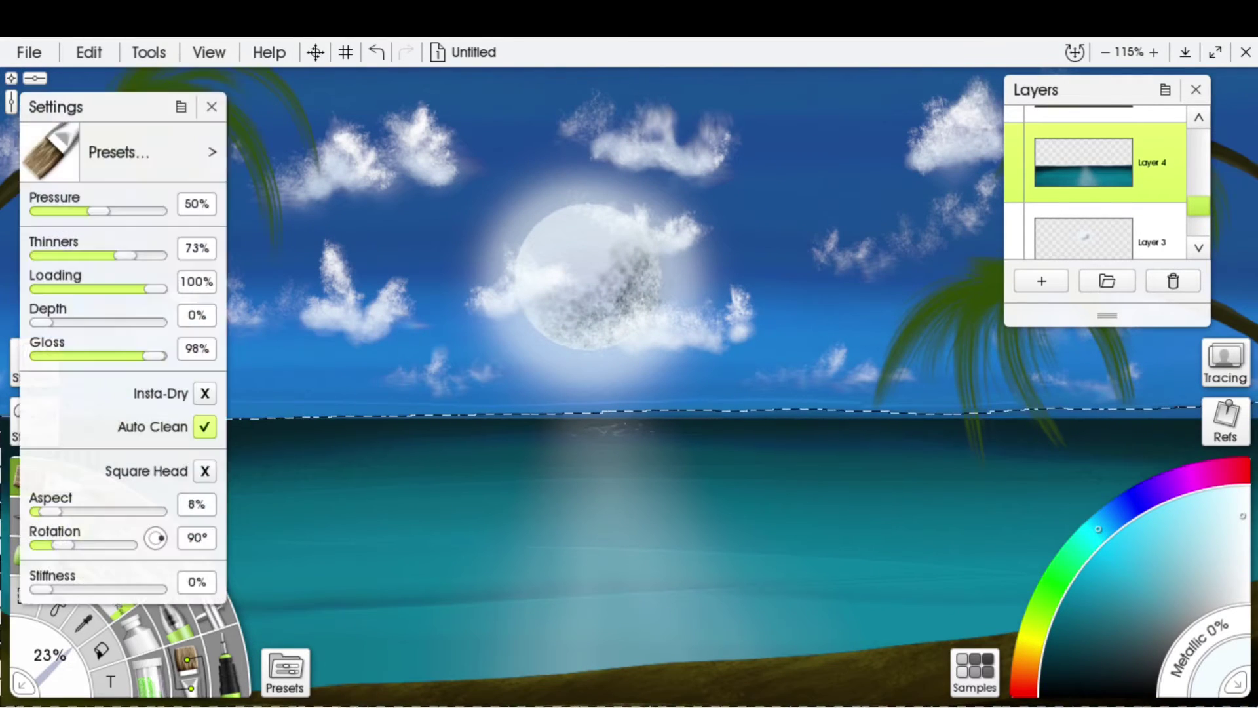
left_click_drag(39, 520, 72, 520)
left_click(33, 421)
left_click(33, 422)
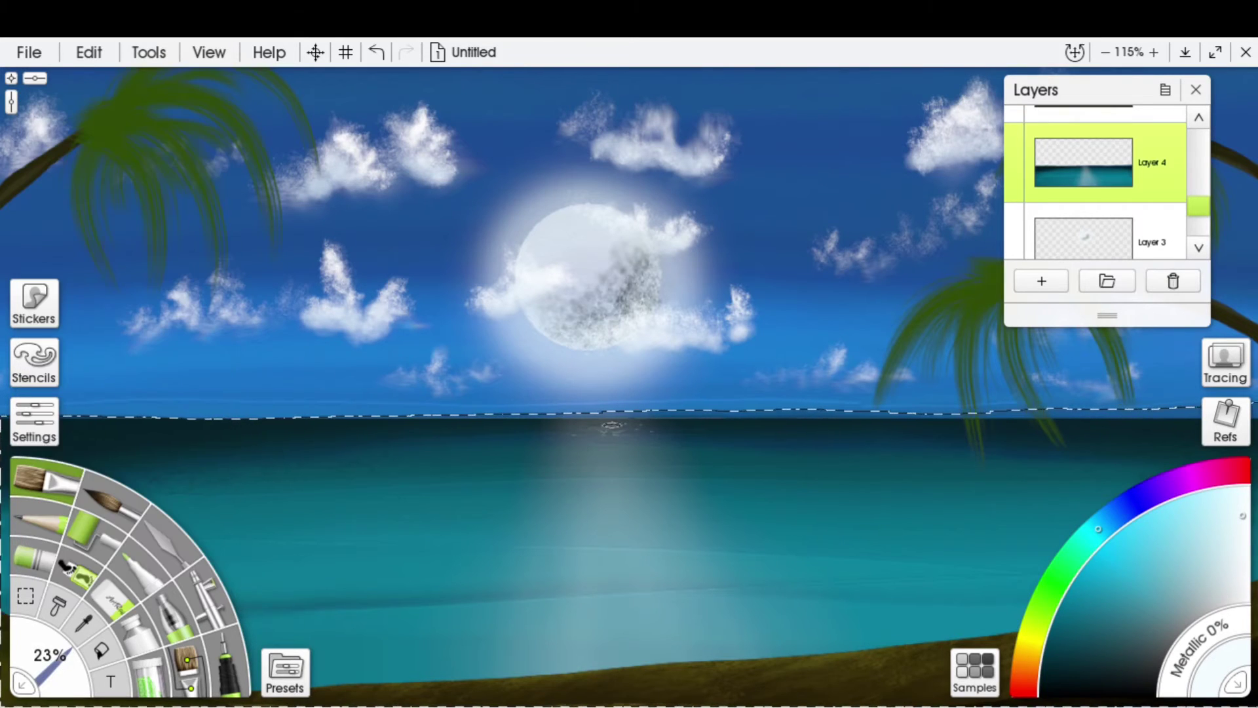
Try small white glints just below the horizon on Layer 4, and select the empty top layer instead.
left_click_drag(576, 438, 646, 435)
scroll(1199, 164, "up", 3)
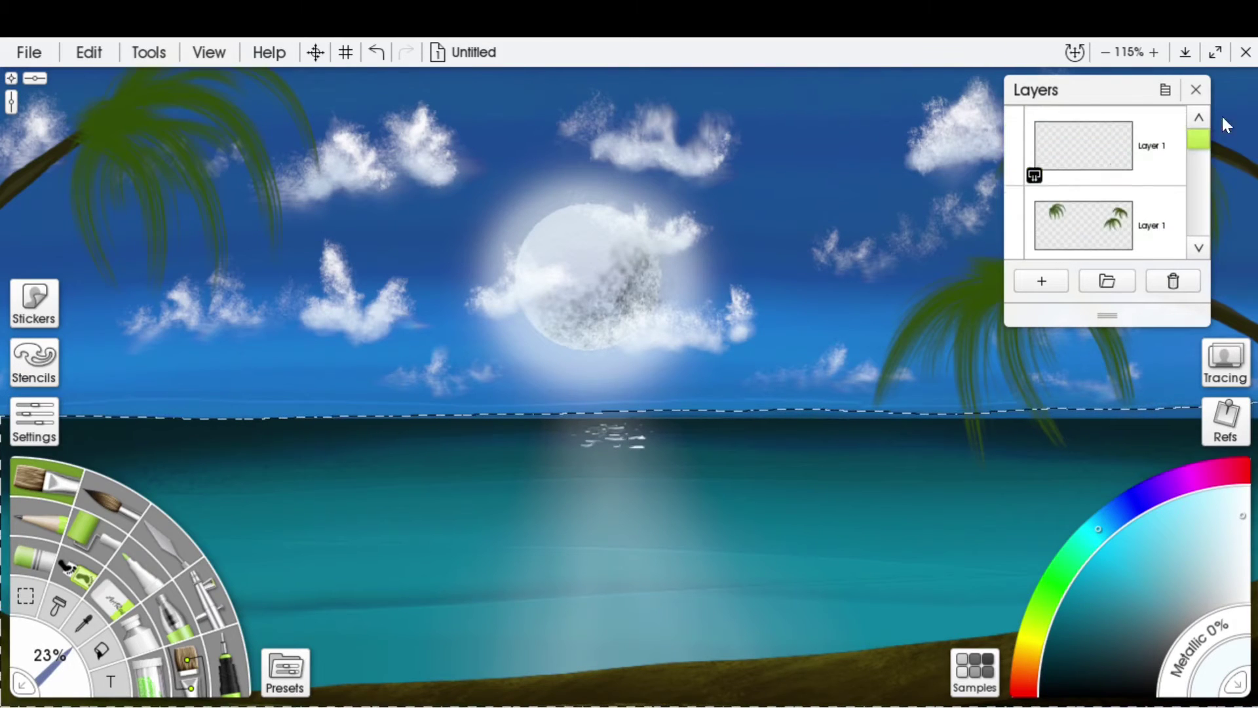
left_click(1119, 164)
key("ctrl+z")
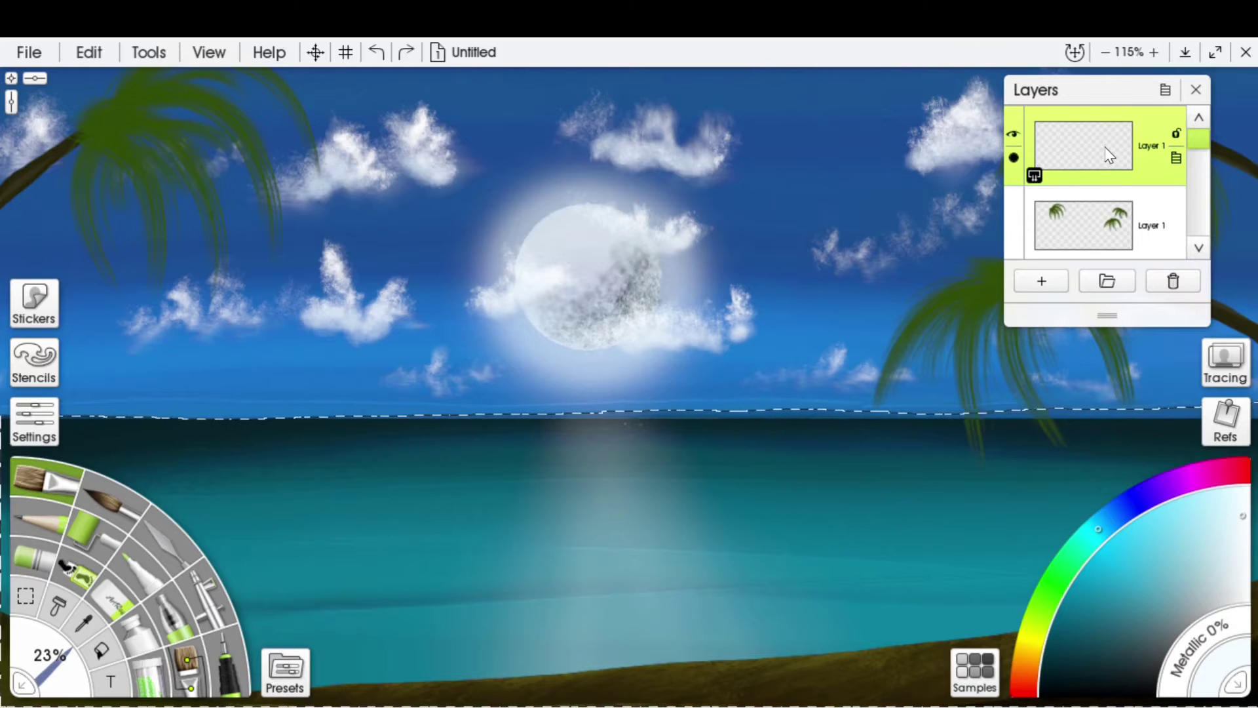
Load another brush preset and paint pale cyan glints down the moonlight reflection, enlarging the brush from 17% to 28% and beyond toward the shore.
scroll(740, 688, "down", 2)
left_click(284, 668)
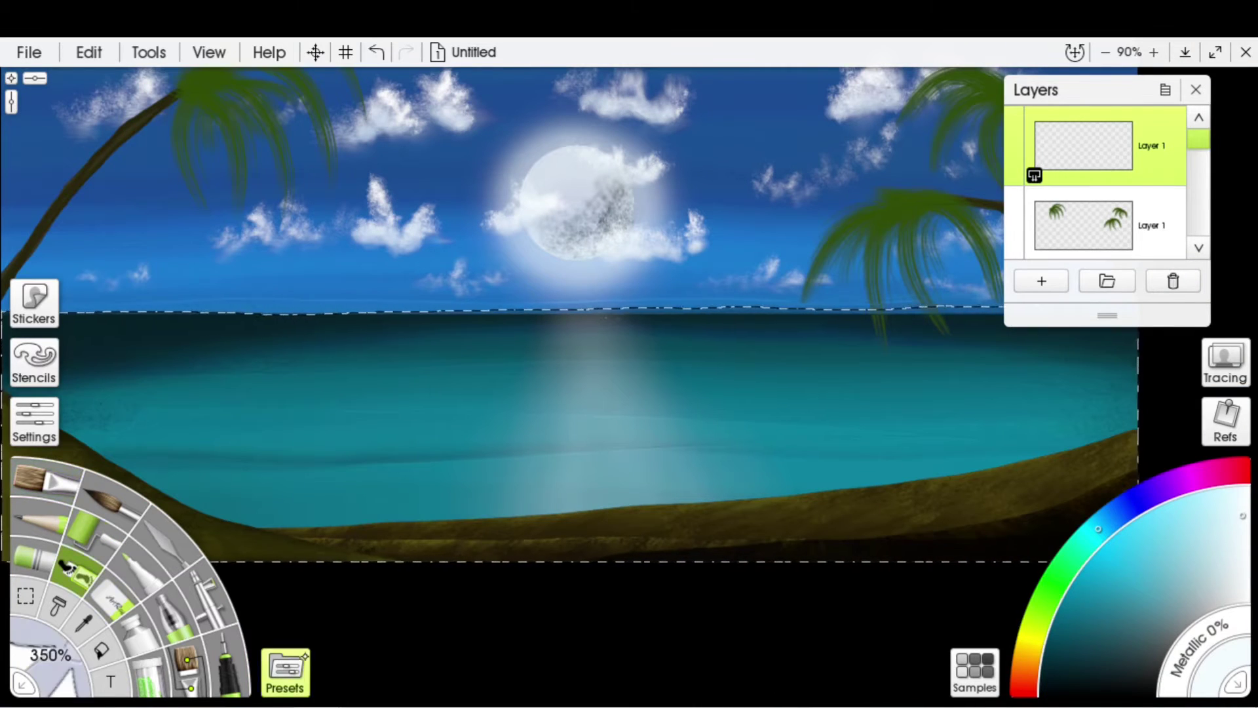
left_click(492, 450)
left_click_drag(516, 398, 129, 230)
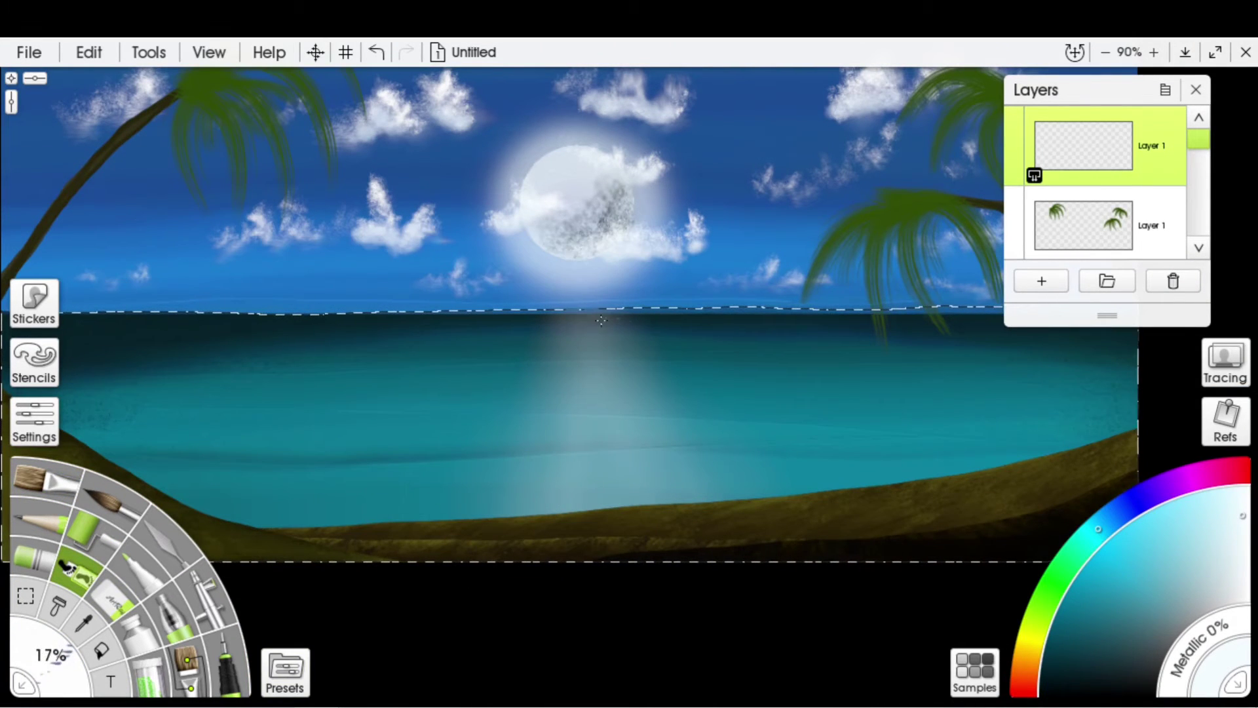
mouse_move(603, 331)
left_mouse_down()
mouse_move(598, 383)
mouse_move(609, 370)
mouse_move(649, 387)
left_mouse_up()
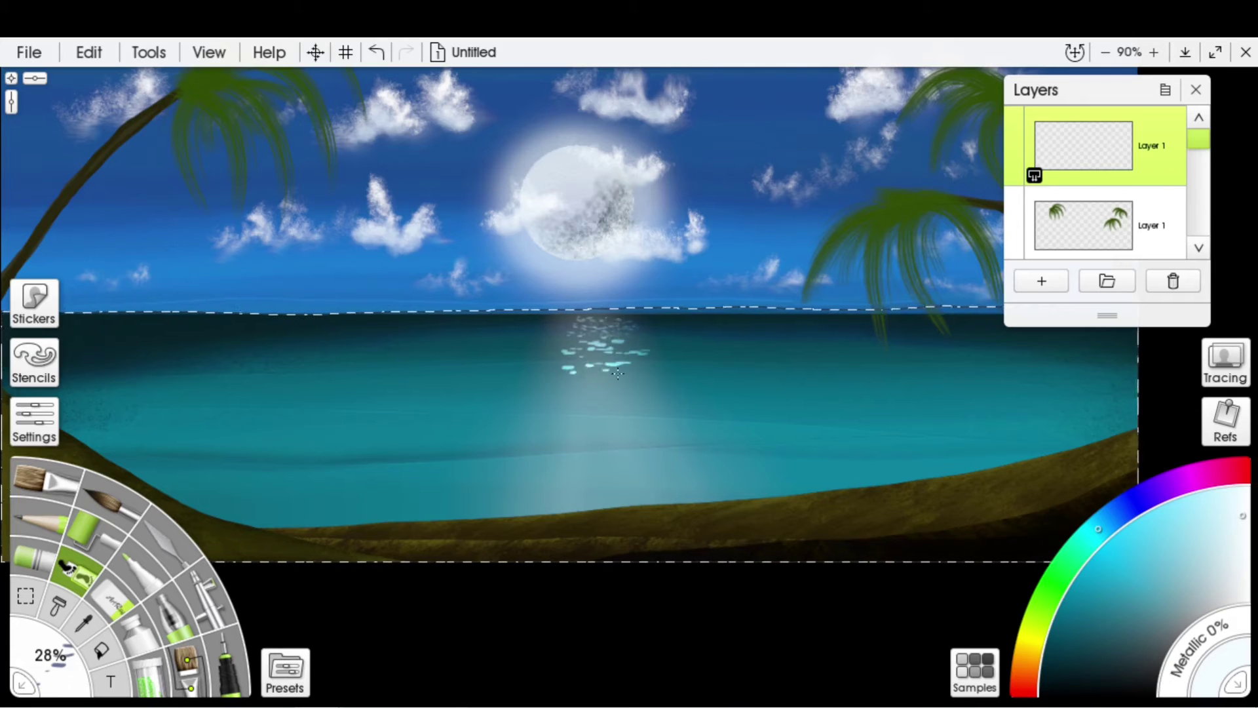
key("shift")
mouse_move(631, 429)
left_mouse_down()
mouse_move(603, 401)
mouse_move(654, 407)
mouse_move(559, 425)
mouse_move(689, 428)
mouse_move(555, 454)
mouse_move(556, 470)
mouse_move(617, 482)
mouse_move(512, 501)
left_mouse_up()
scroll(604, 598, "down", 2)
left_click_drag(604, 599, 518, 599)
Try painting wavy blue lines across the sea just below the horizon with the paint brush at 20% to 28%.
scroll(721, 354, "down", 1)
scroll(720, 355, "up", 2)
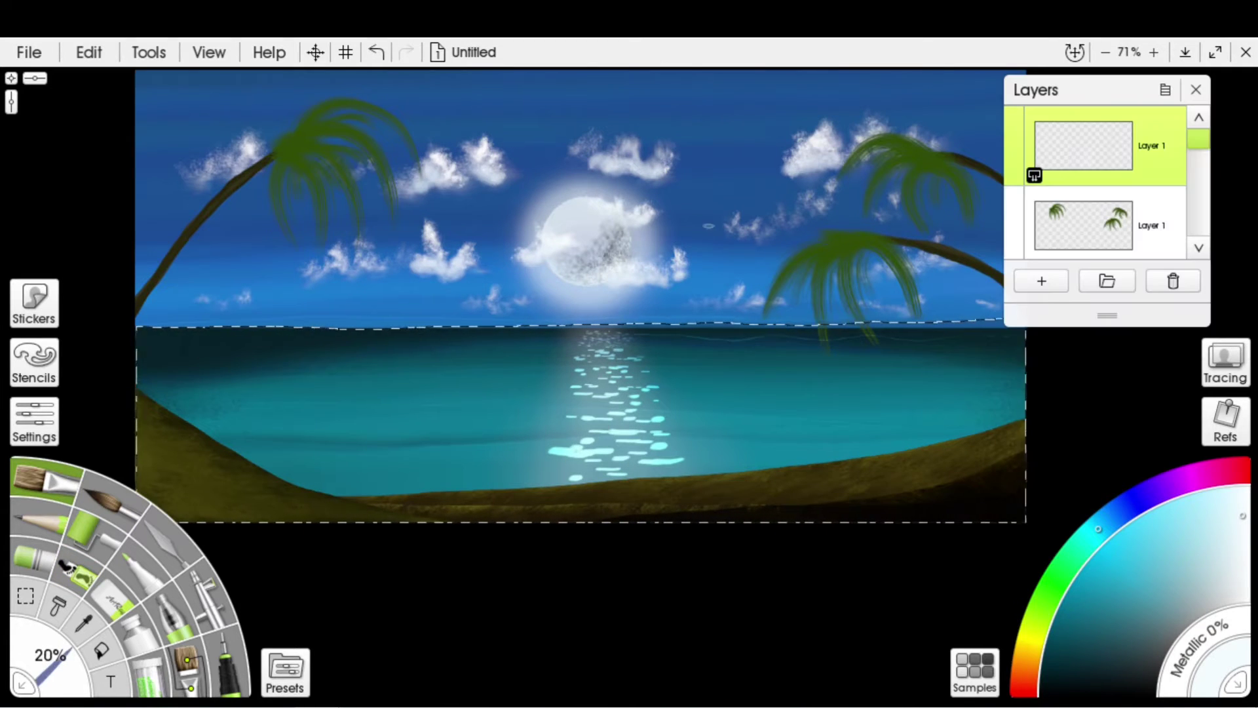
left_click_drag(1020, 333, 722, 337)
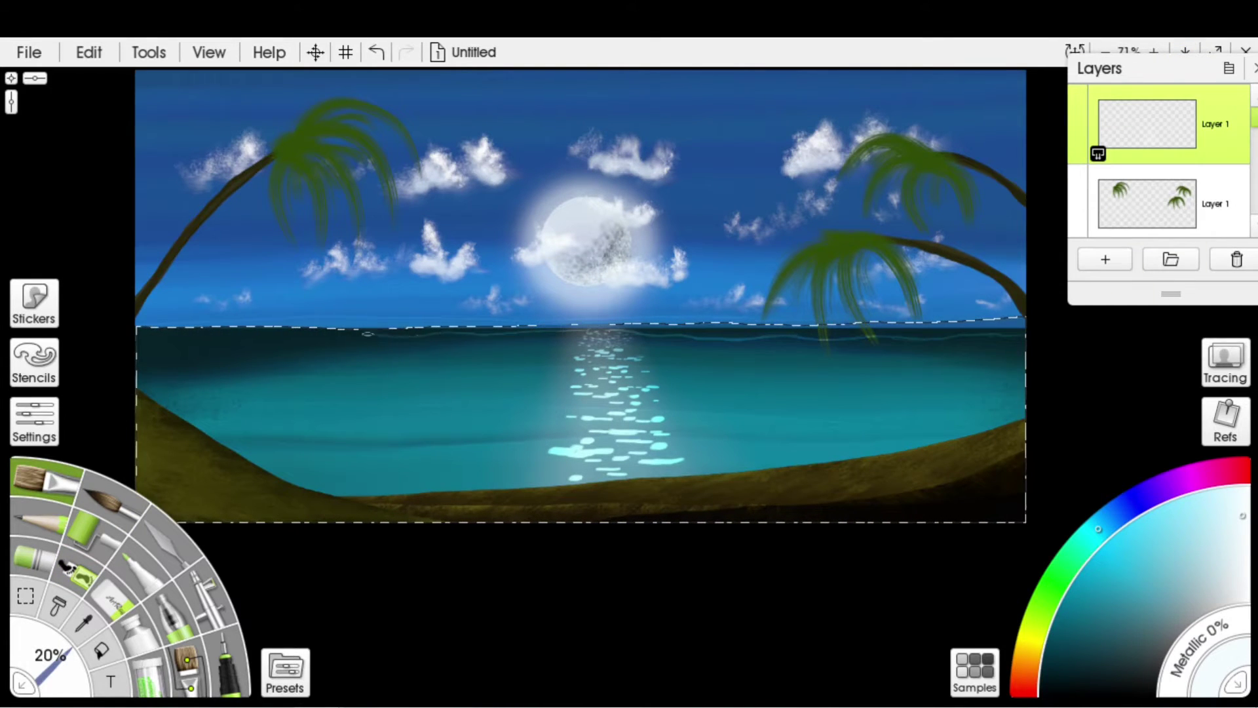
key("bracketright")
left_click_drag(127, 338, 1027, 345)
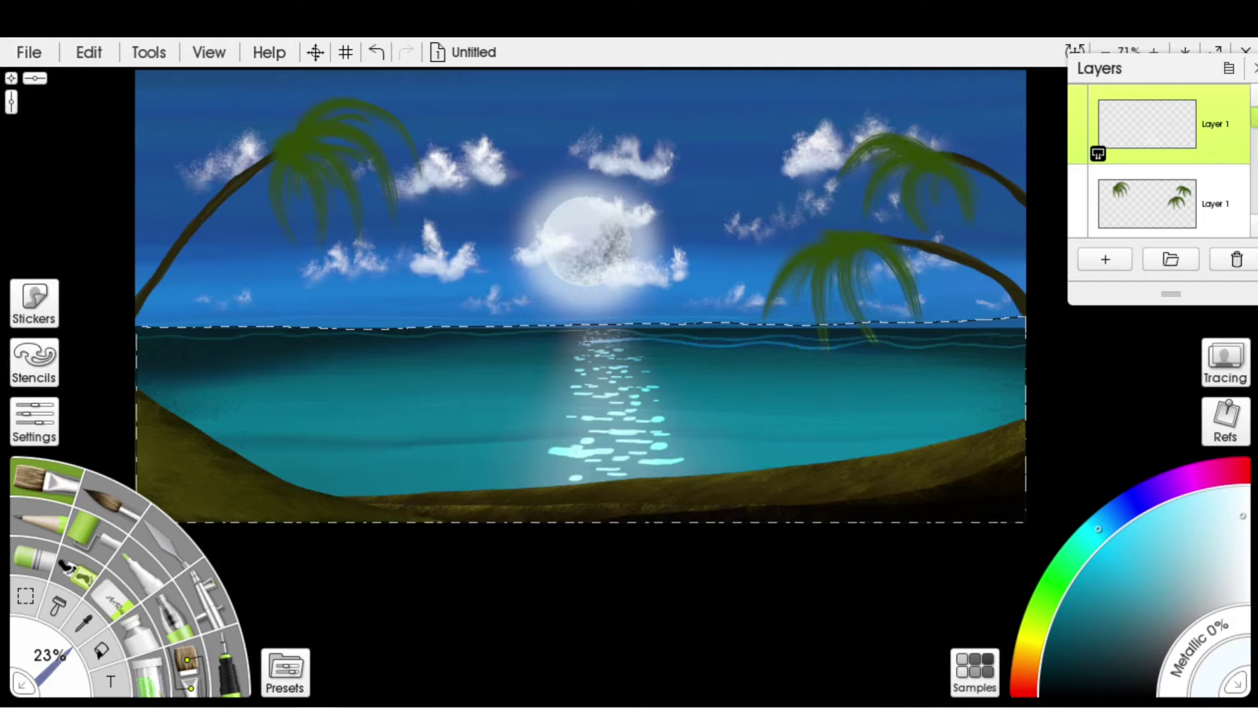
key("bracketright")
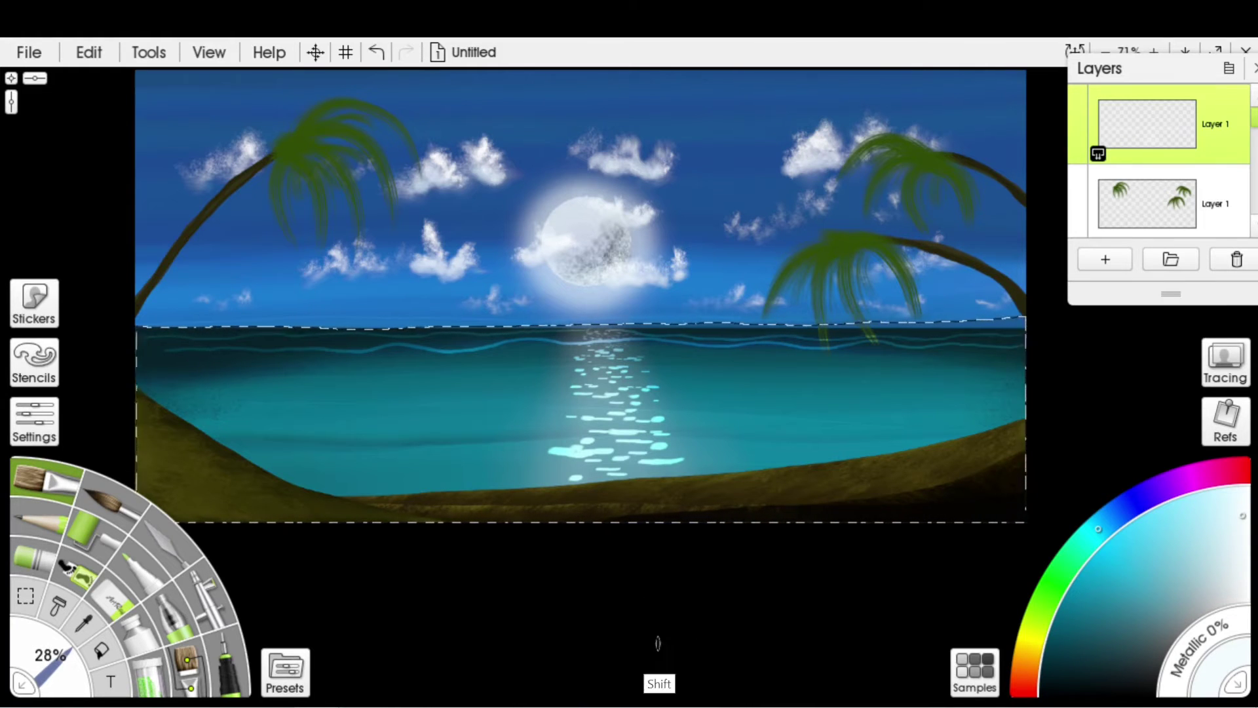
key("ctrl+z")
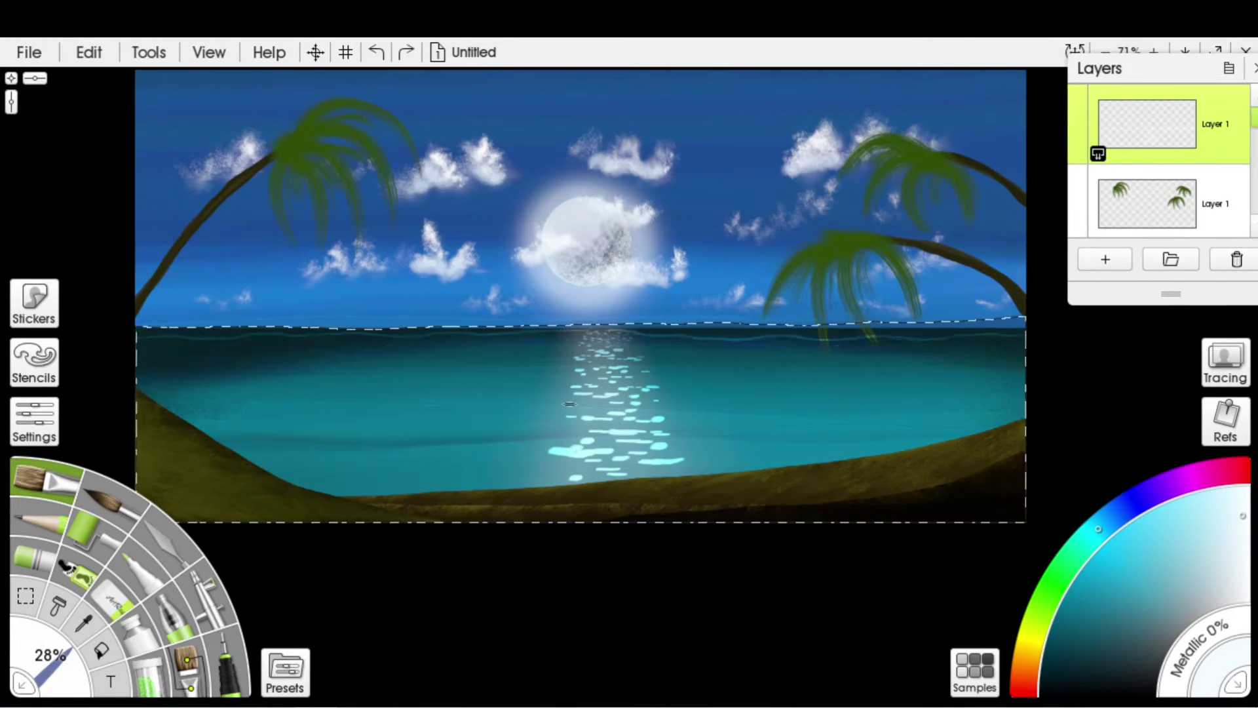
Paint thin, faint wave lines across the sea near the horizon with the brush at 13% to 21%.
key("bracketleft")
key("bracketleft")
key("bracketleft")
key("bracketleft")
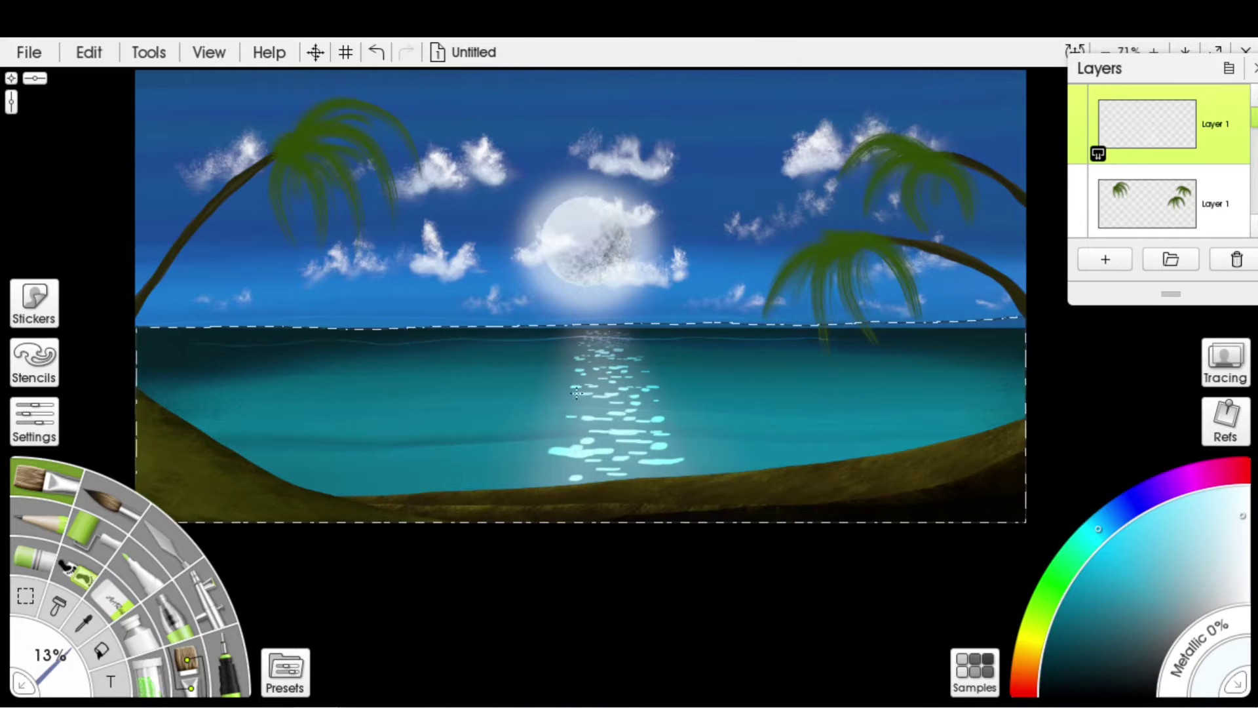
key("bracketright")
key("bracketright")
left_click_drag(983, 355, 816, 355)
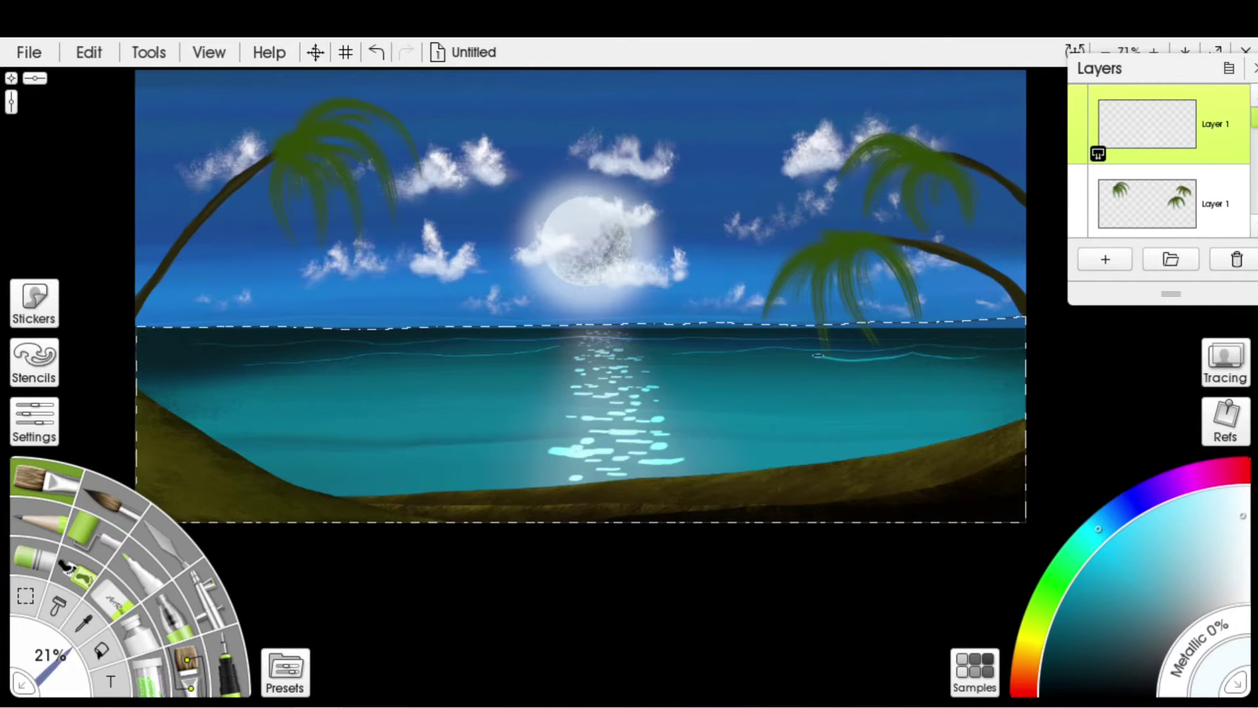
Enlarge the brush to 27% and paint brighter cyan wave crests across the middle of the sea on both sides of the reflection.
key("bracketright")
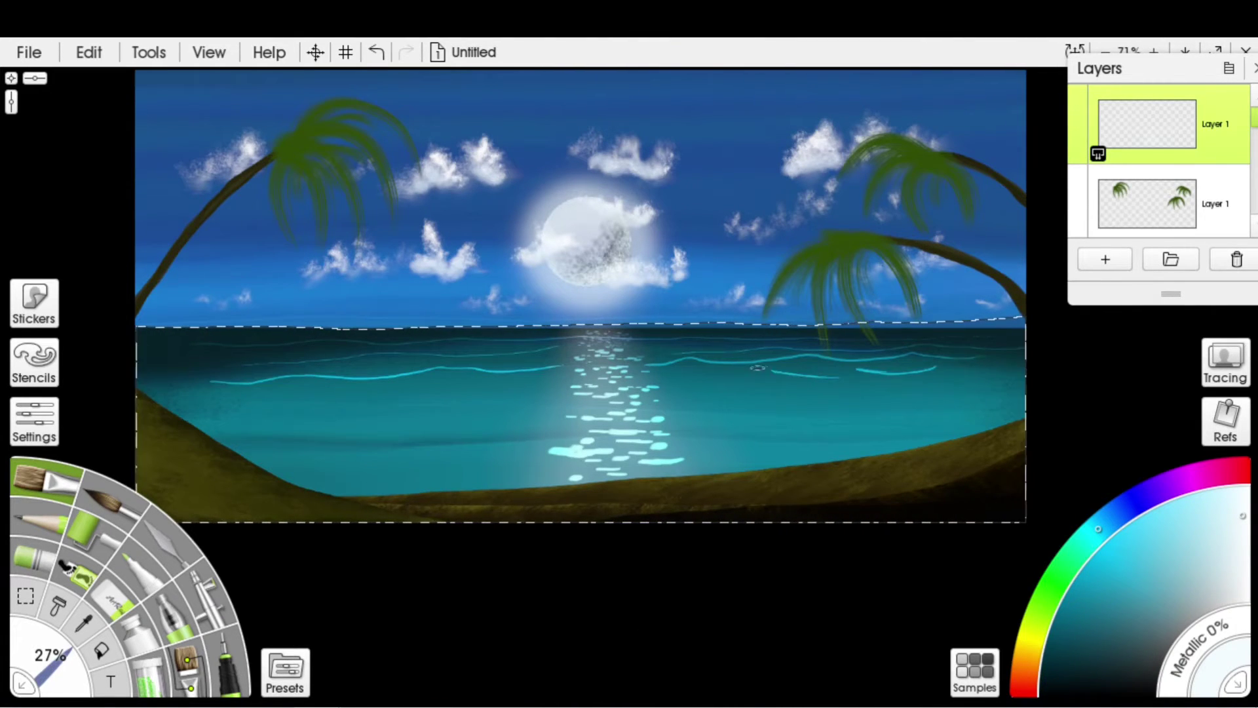
left_click_drag(570, 386, 488, 391)
left_click_drag(446, 391, 256, 418)
left_click_drag(501, 406, 422, 414)
left_click_drag(804, 399, 721, 413)
left_click_drag(932, 386, 859, 400)
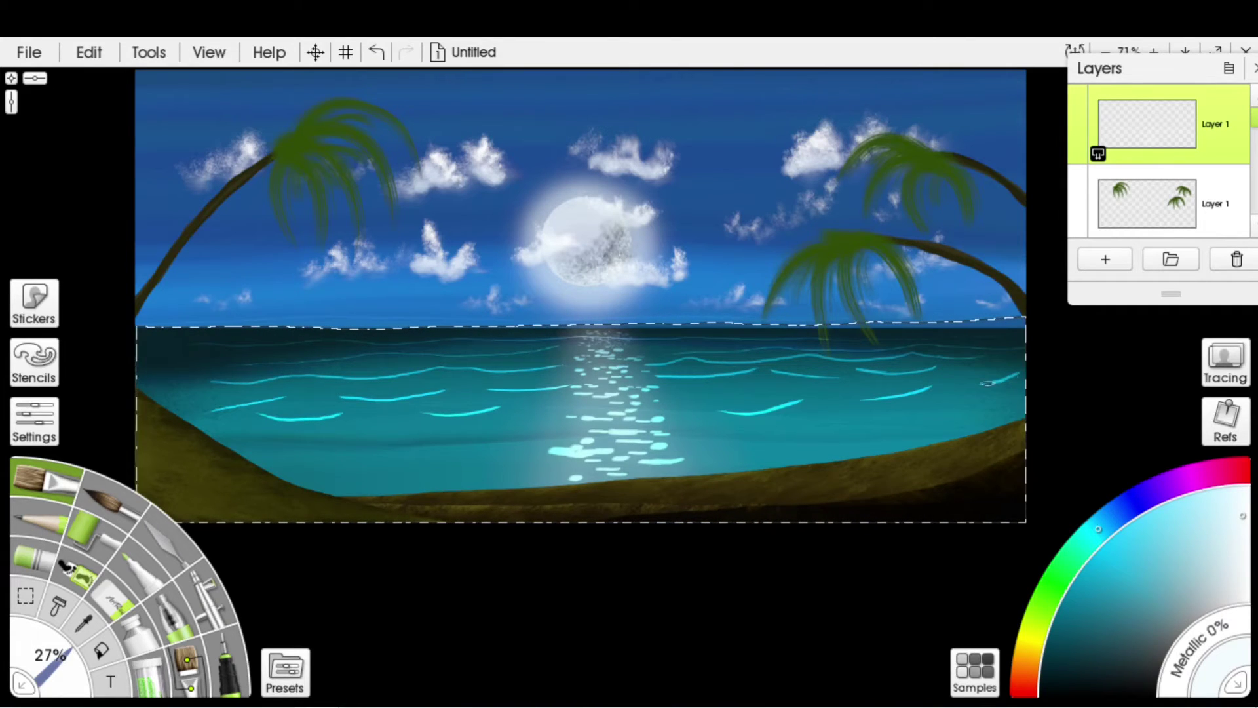
mouse_move(370, 418)
left_mouse_down()
mouse_move(220, 419)
mouse_move(605, 388)
left_mouse_up()
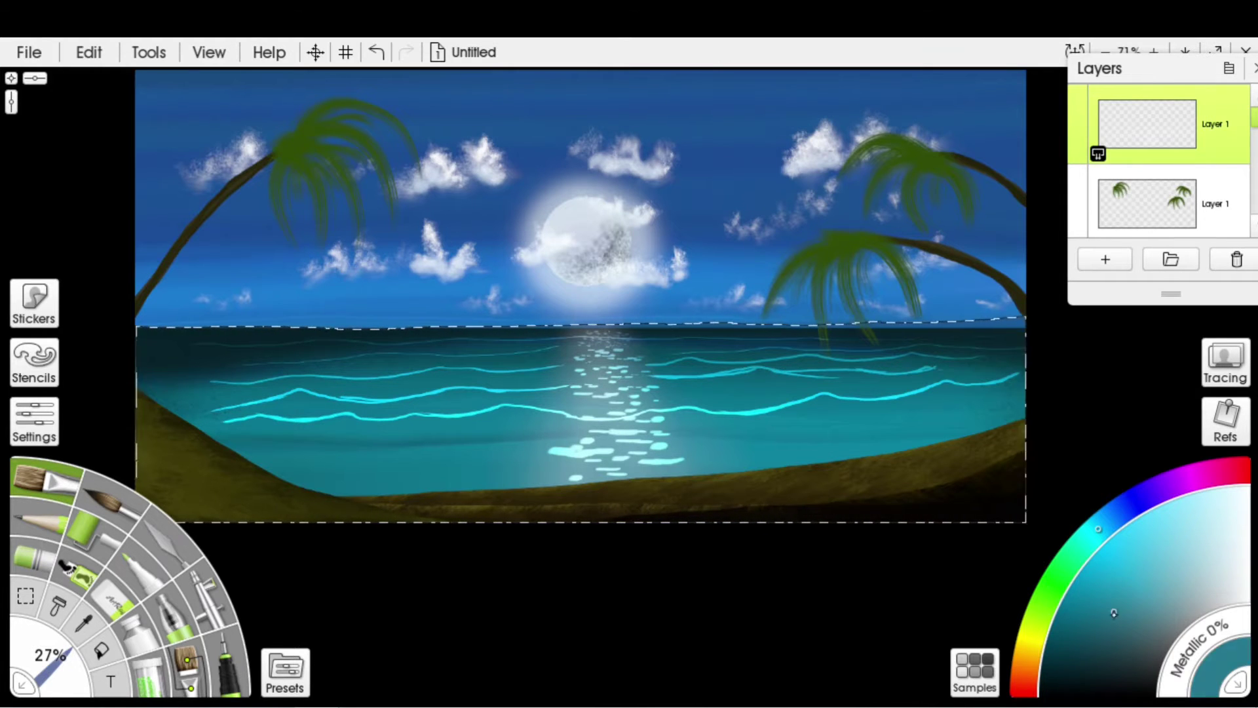
Try shading dark teal beneath the lowest wave crest on the top layer.
scroll(1098, 368, "up", 3)
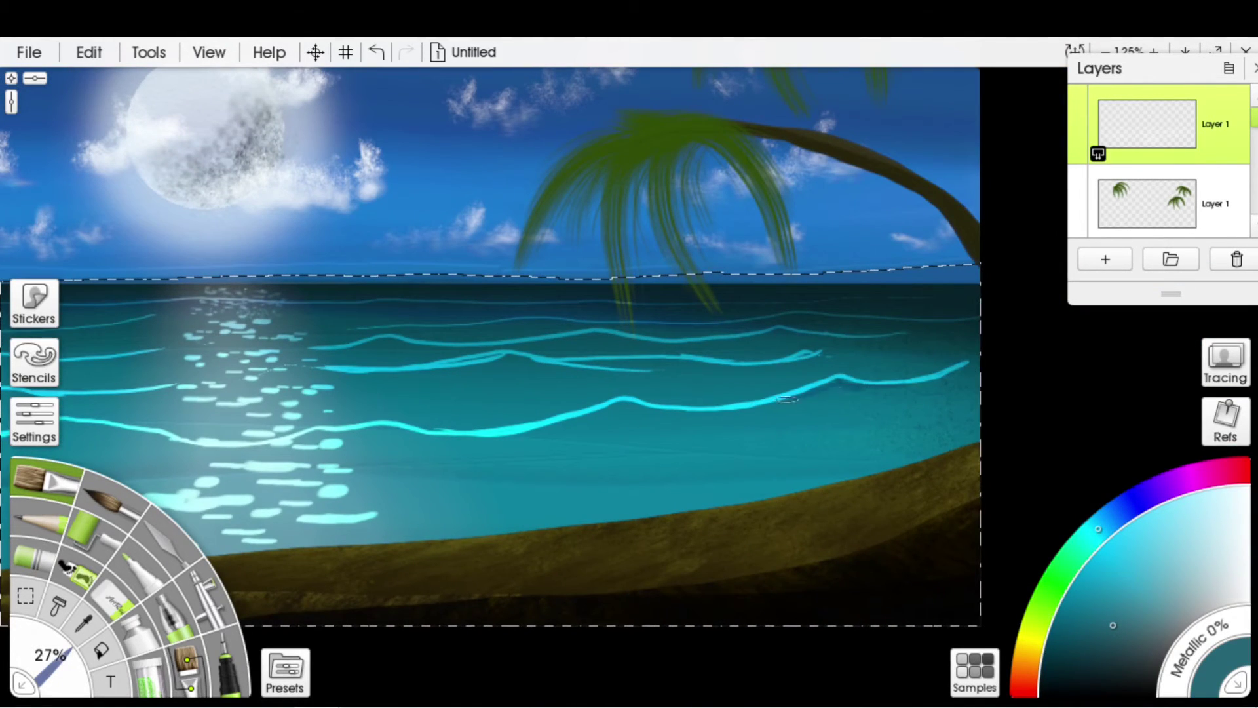
mouse_move(788, 398)
left_mouse_down()
mouse_move(869, 388)
mouse_move(605, 413)
mouse_move(662, 414)
mouse_move(639, 406)
mouse_move(510, 449)
left_mouse_up()
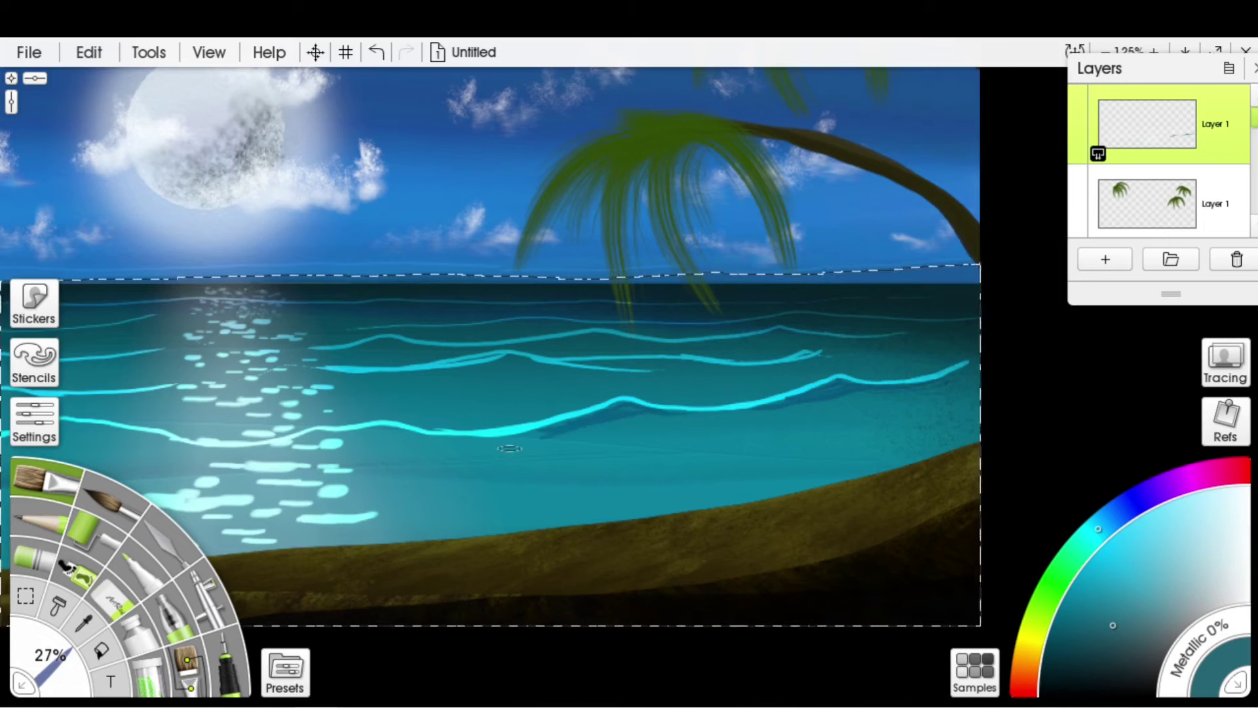
key("ctrl+z")
Switch to Layer 4 and shade very dark teal beneath the lowest wave crest on the right side of the sea, with the brush at 27%.
scroll(1217, 116, "up", 1)
left_click(1162, 121)
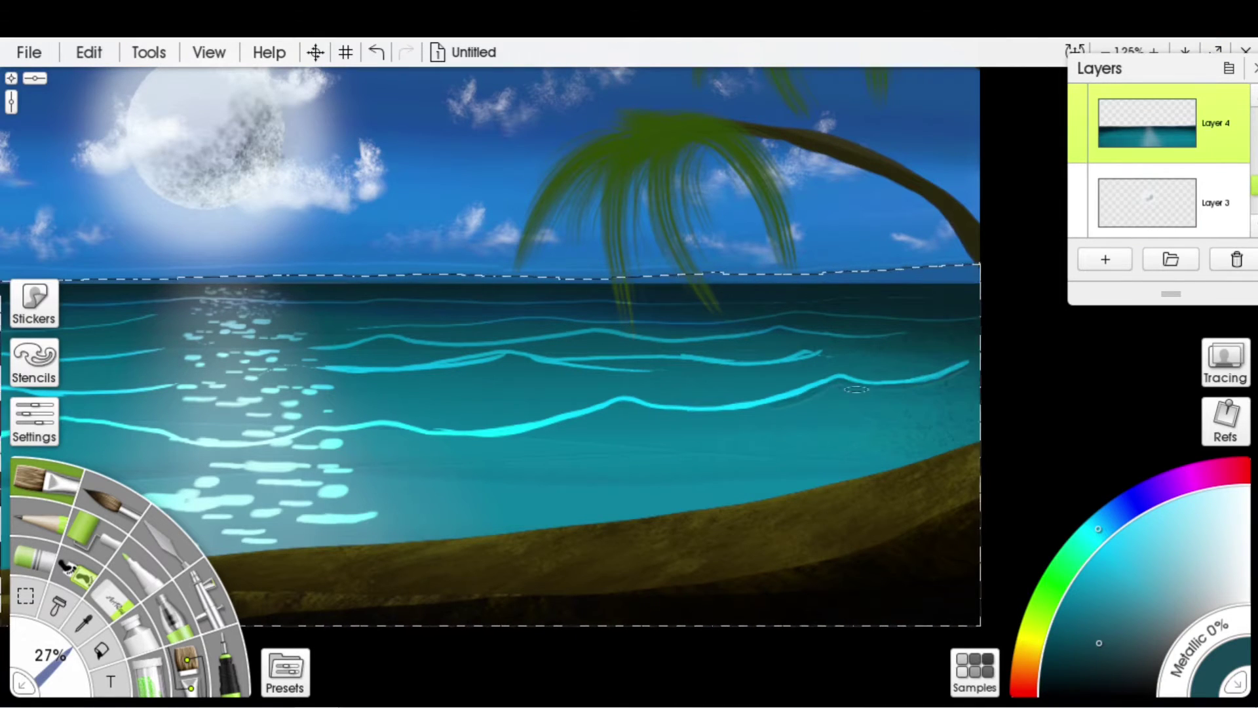
scroll(857, 388, "left", 5)
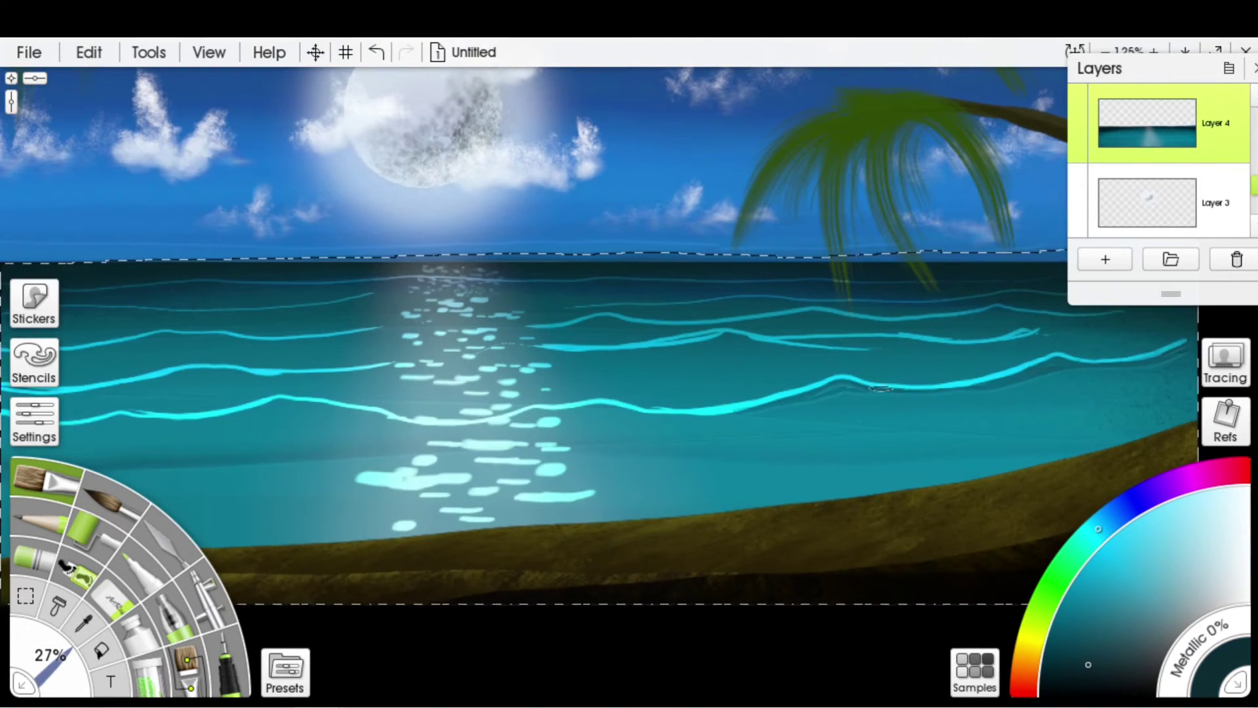
mouse_move(881, 388)
left_mouse_down()
mouse_move(813, 393)
mouse_move(983, 385)
left_mouse_up()
scroll(283, 533, "right", 4)
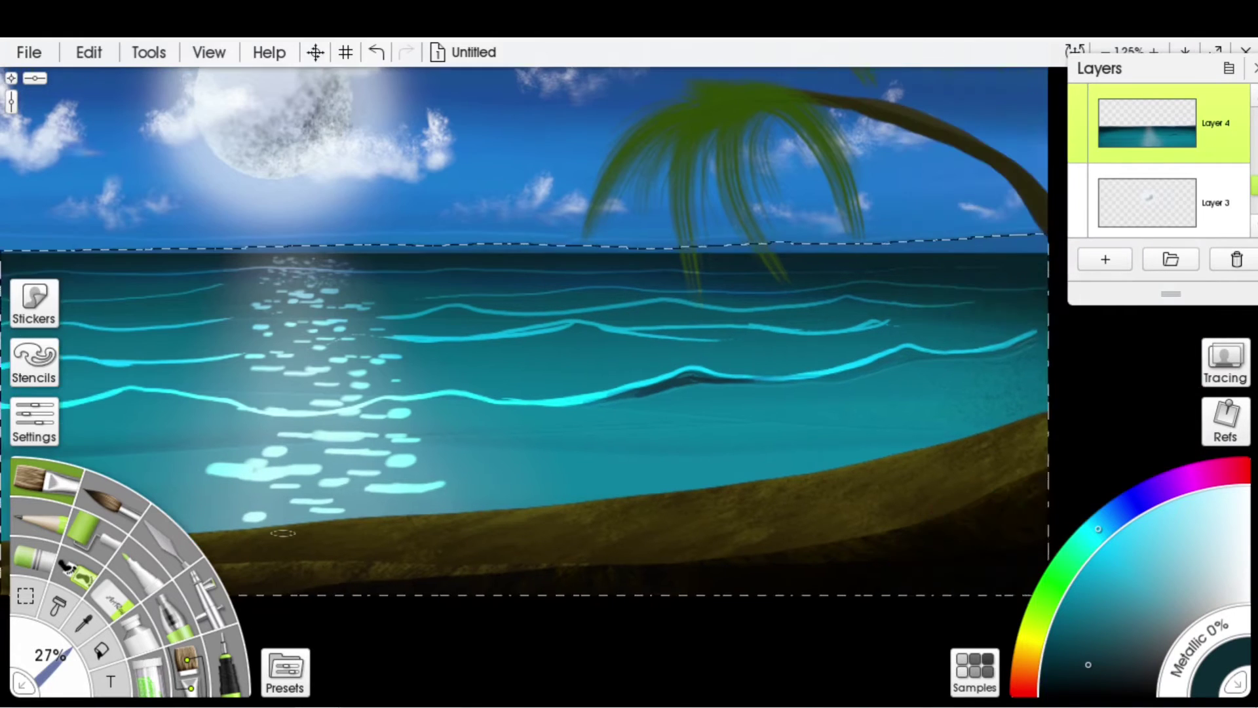
scroll(935, 335, "down", 5)
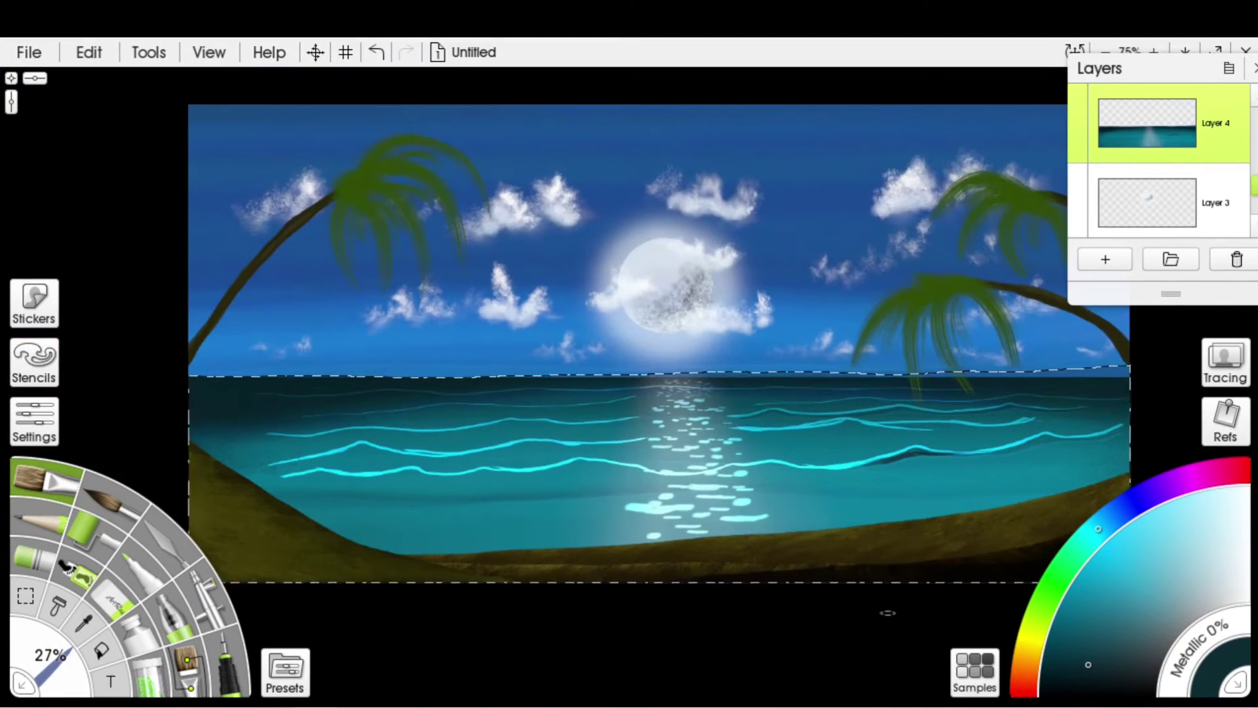
Pick a darker teal and shade beneath the remaining wave crests and near the horizon, enlarging the brush from 35% to 52%.
left_click(1085, 679)
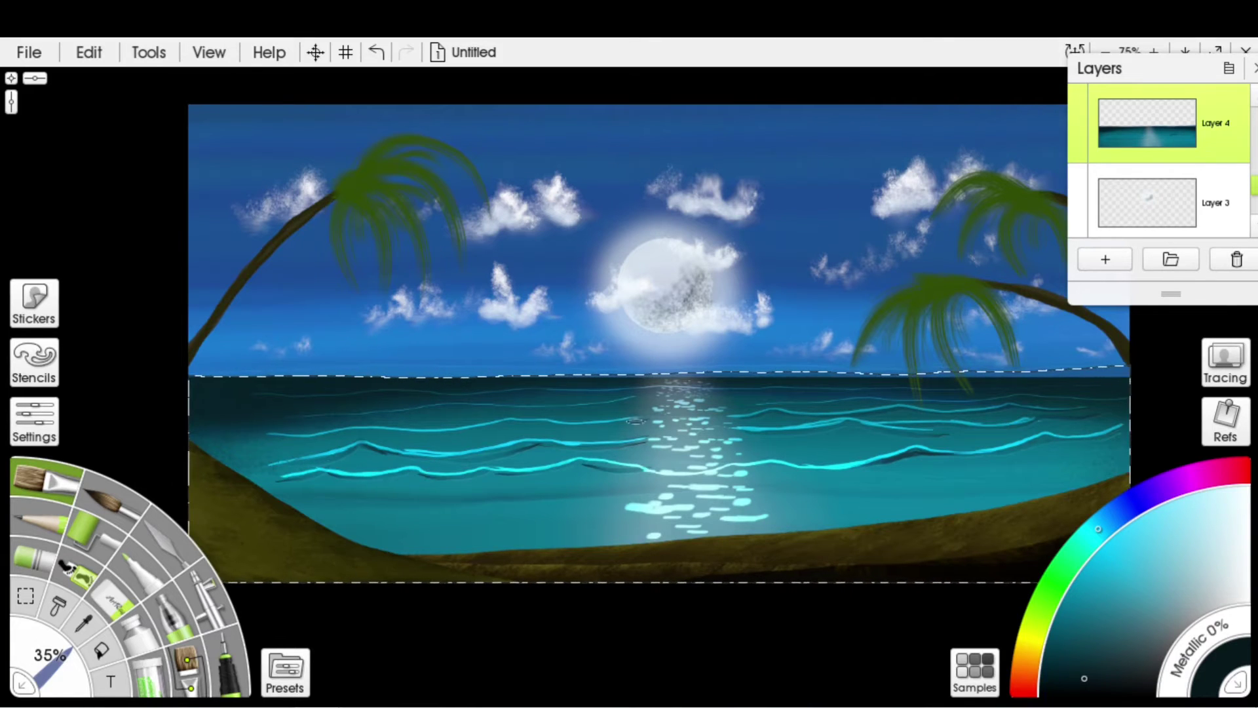
key("bracketright")
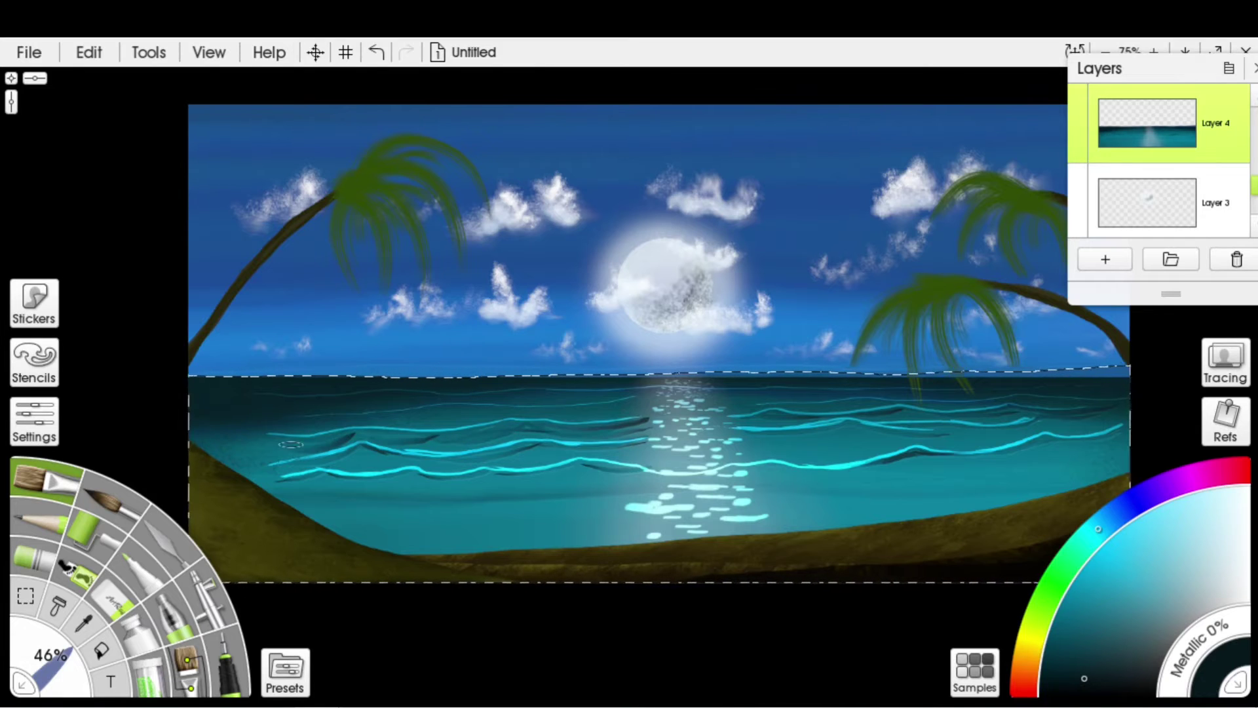
key("bracketright")
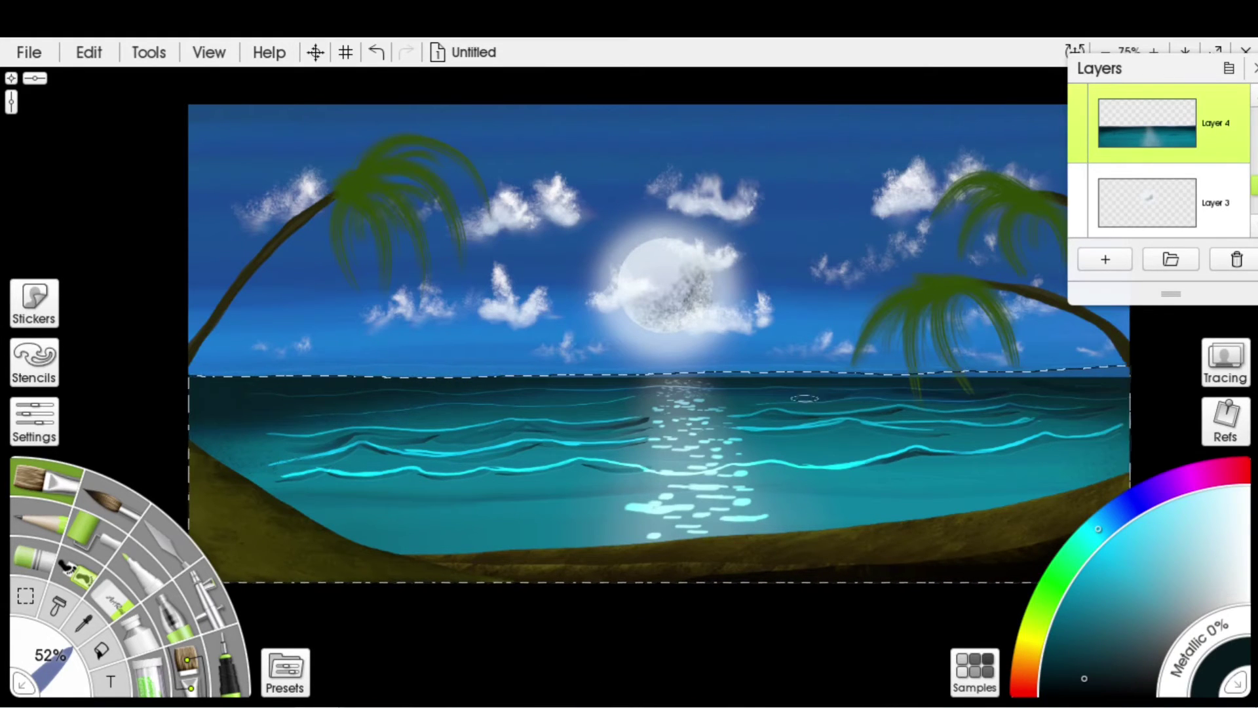
scroll(246, 403, "down", 1)
Blend the wave crests and their dark shading with the palette knife at 26% to 18%, then activate the topmost layer.
key("k")
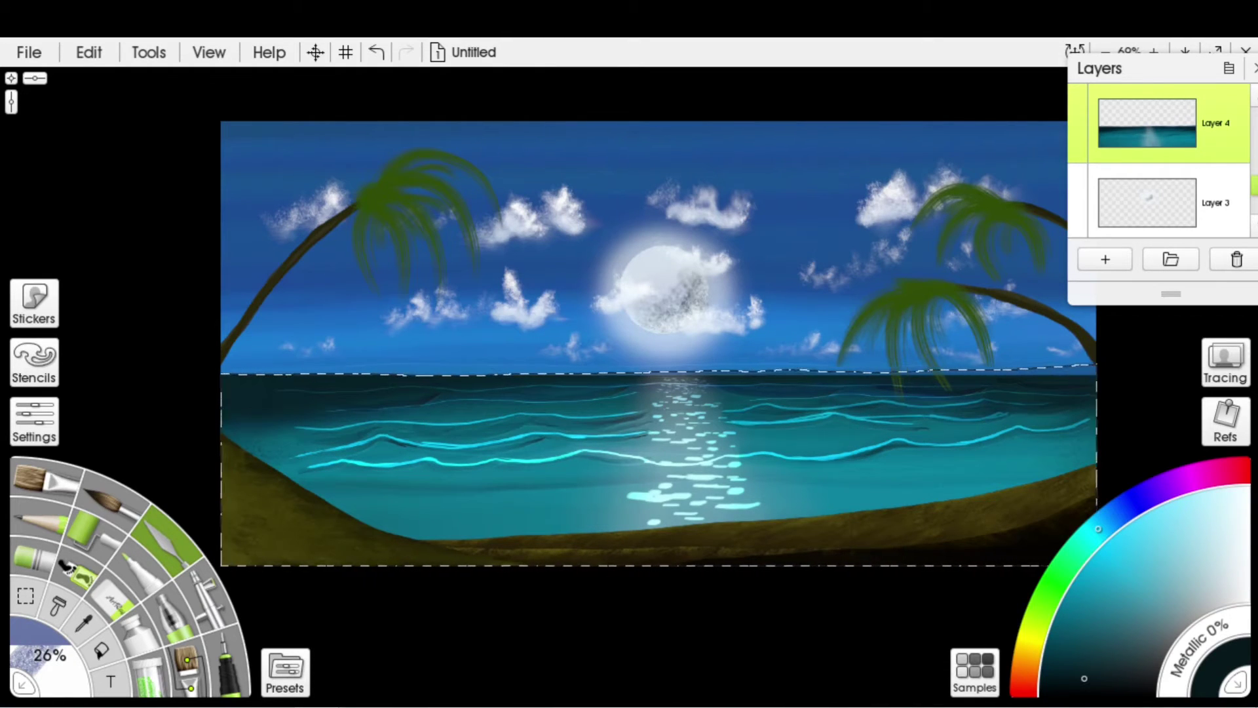
scroll(1154, 125, "down", 3)
left_click(1153, 116)
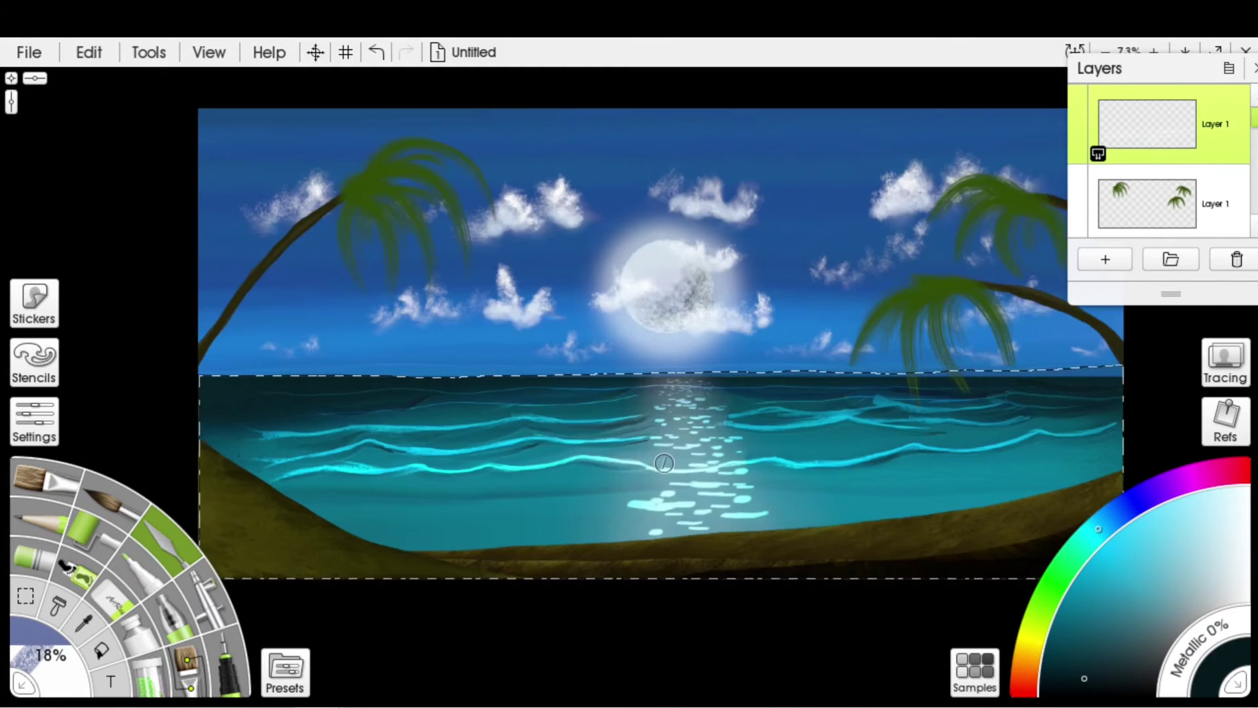
Choose the waveSoft brush preset from the radek1 group, make Layer 4 active and pick a pale grey-blue colour.
key("ctrl+equal")
left_click(285, 672)
scroll(518, 452, "down", 10)
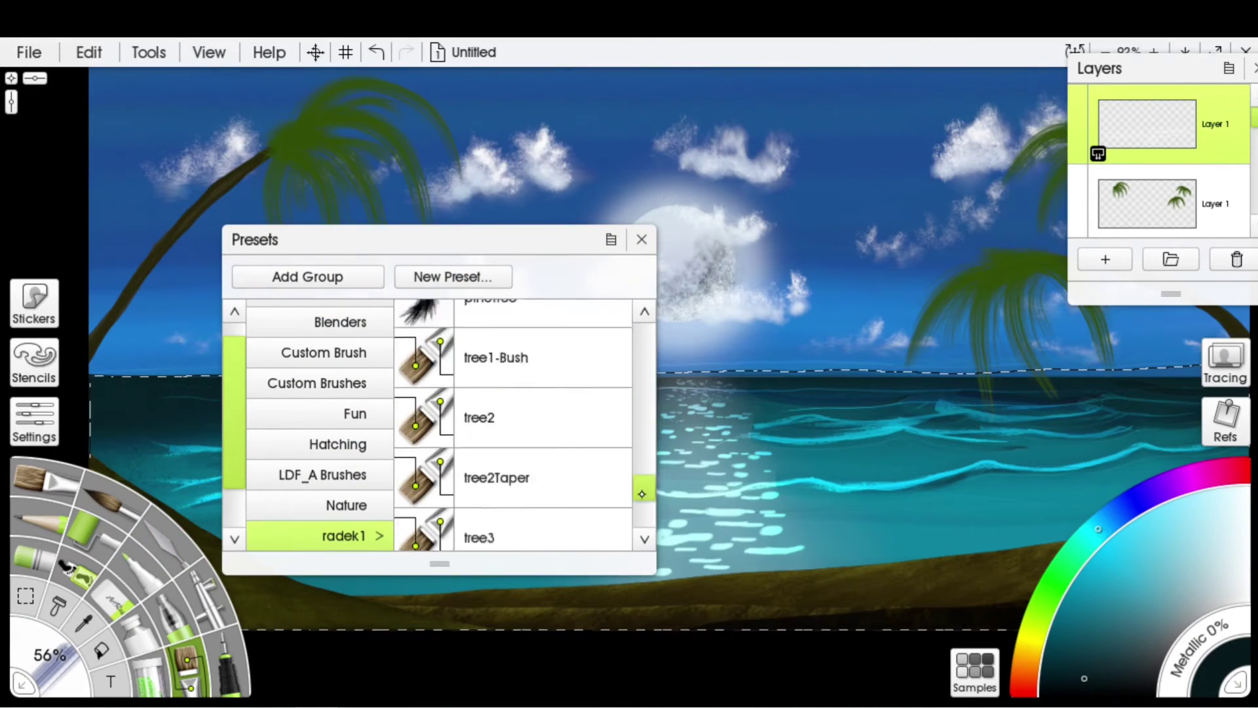
left_click(518, 459)
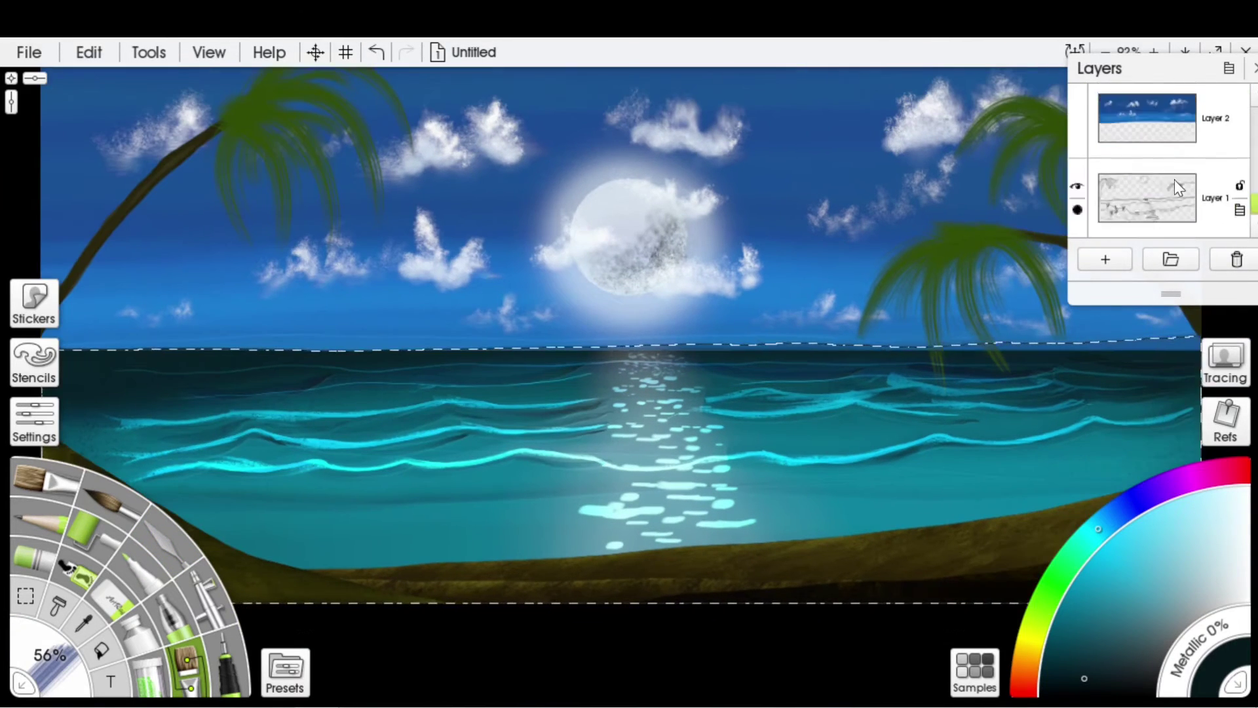
left_click(1174, 180)
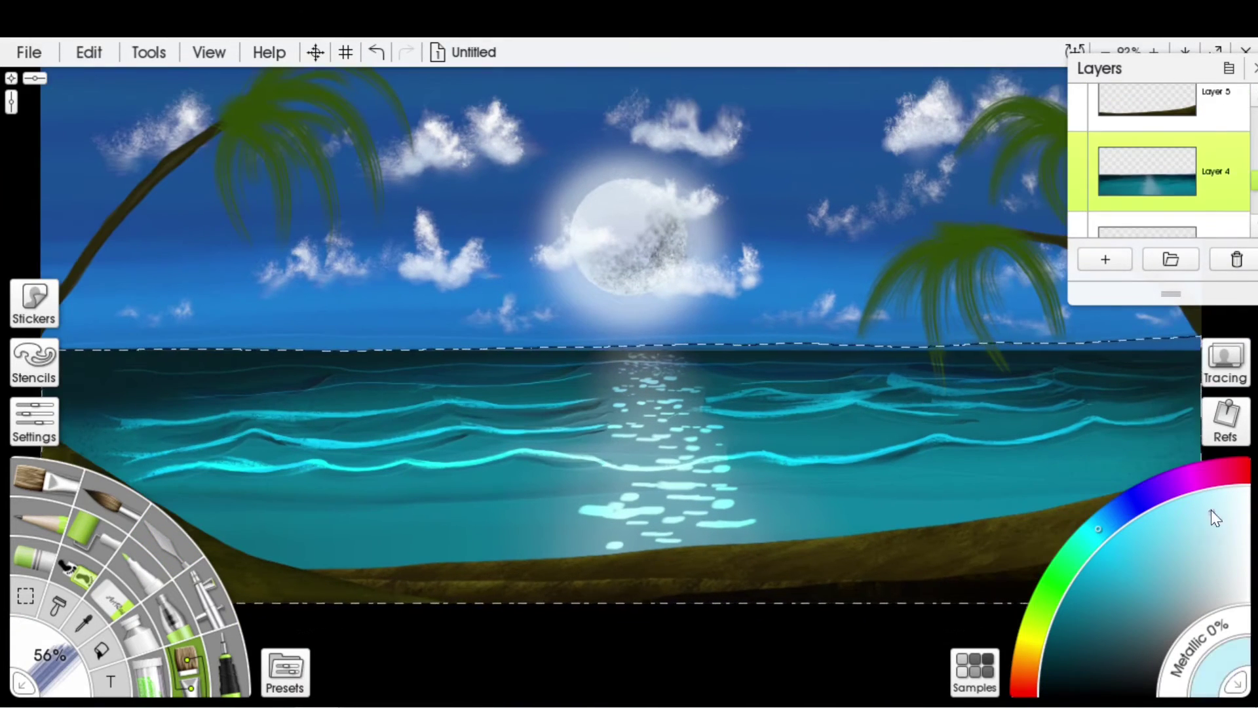
key("alt")
left_click(1191, 575)
Brush soft pale streaks beneath the wave crests on both sides of the reflection with the preset brush at 47%.
scroll(1193, 575, "up", 3)
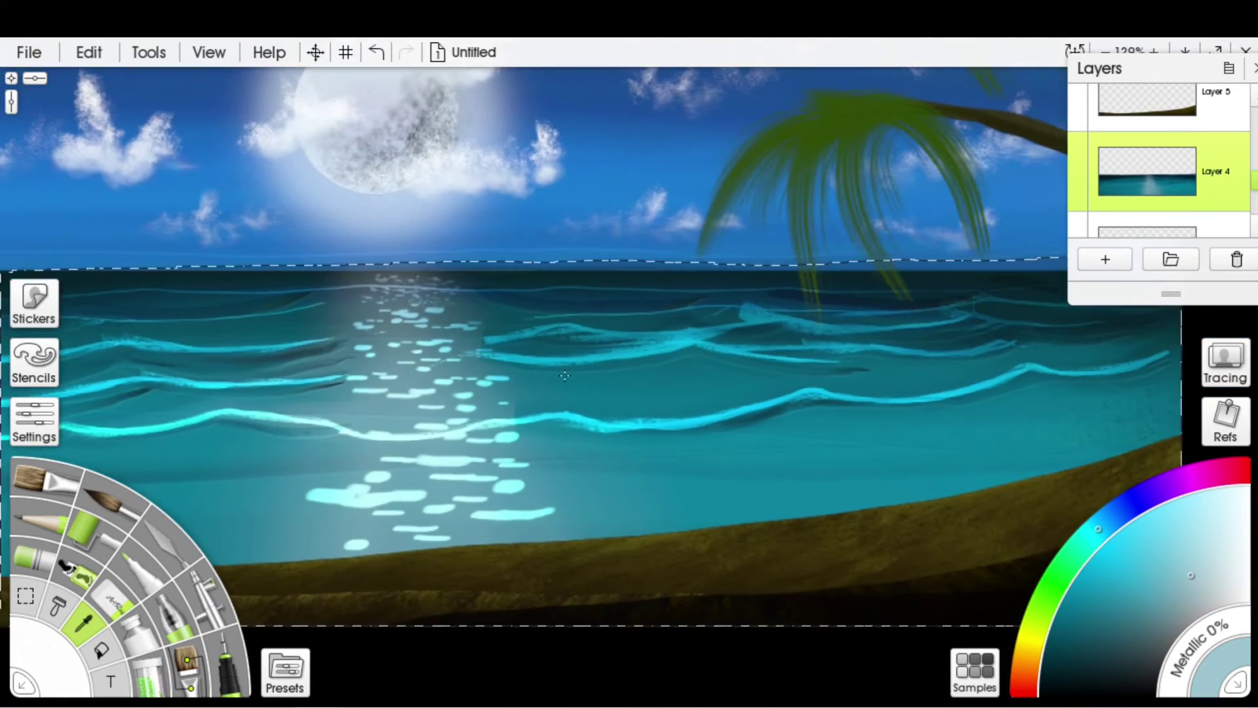
left_click(187, 665)
mouse_move(774, 426)
left_mouse_down()
mouse_move(826, 413)
mouse_move(795, 412)
mouse_move(815, 424)
left_mouse_up()
key("ctrl+z")
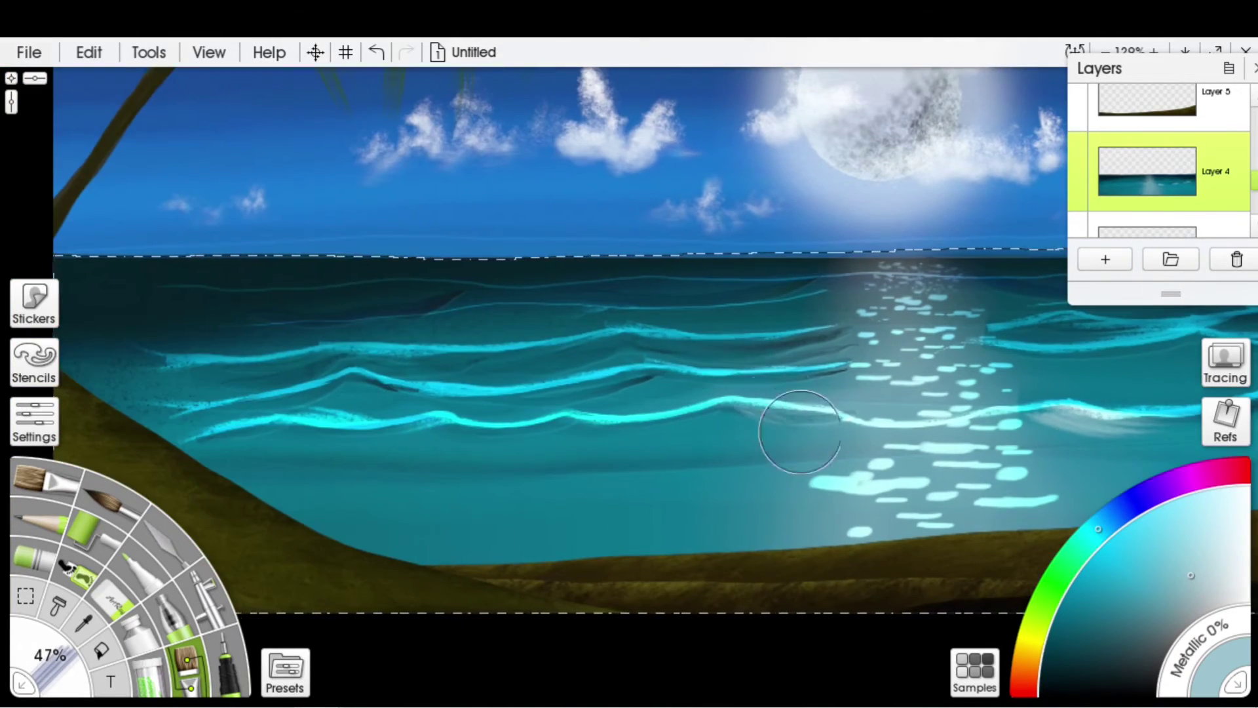
mouse_move(795, 430)
left_mouse_down()
mouse_move(562, 422)
mouse_move(635, 450)
mouse_move(765, 418)
mouse_move(422, 421)
mouse_move(640, 360)
left_mouse_up()
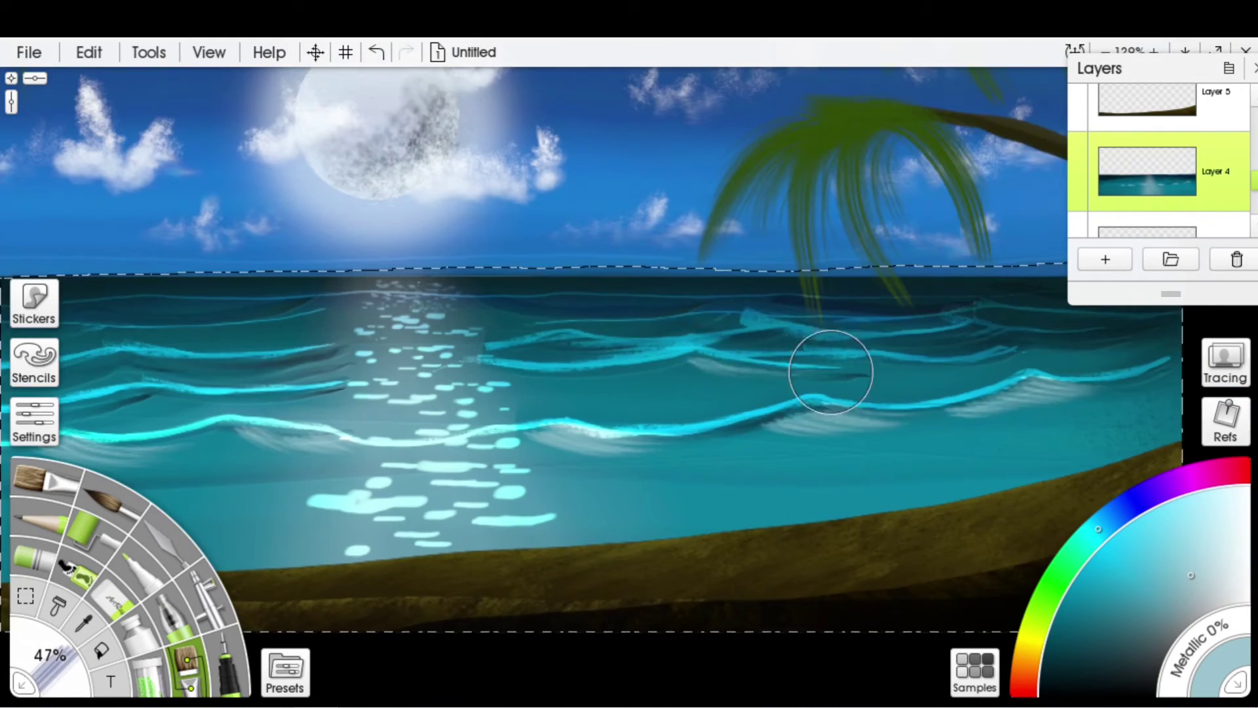
left_click_drag(831, 365, 666, 368)
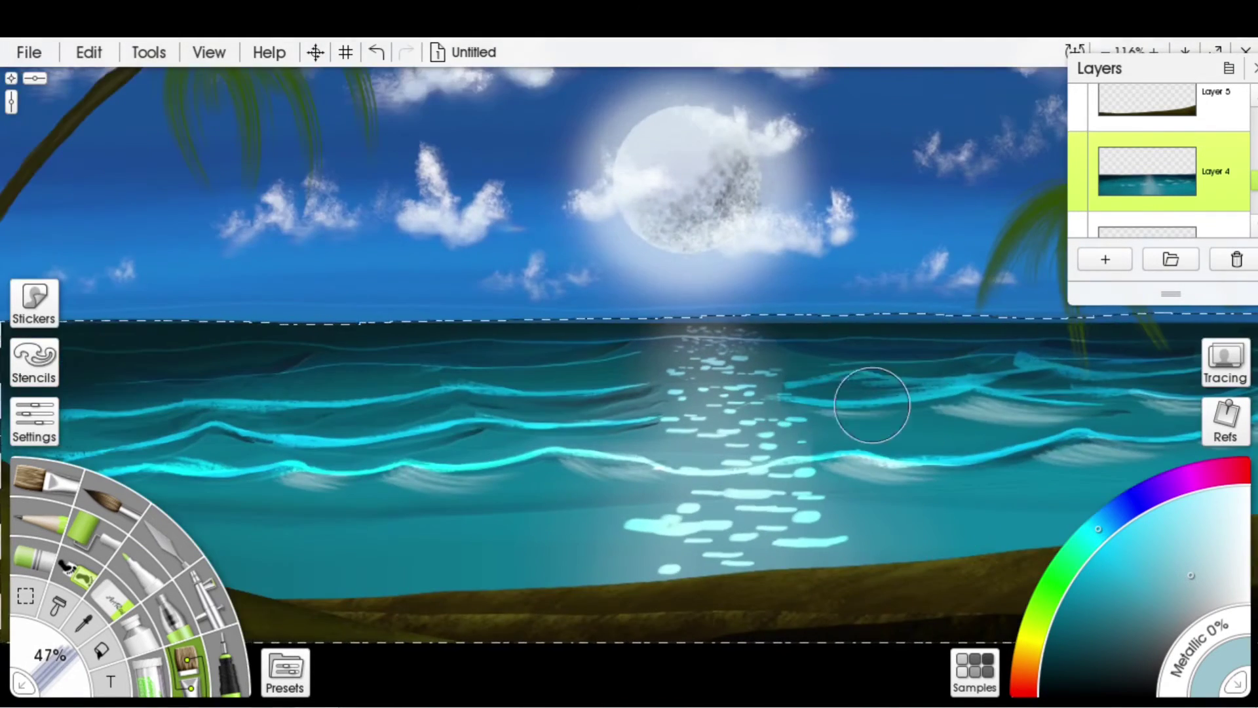
mouse_move(616, 437)
left_mouse_down()
mouse_move(303, 435)
mouse_move(604, 435)
mouse_move(427, 459)
mouse_move(448, 457)
left_mouse_up()
Blend the pale streaks beneath the wave crests into the sea with the palette knife at 37%.
left_click(163, 534)
mouse_move(344, 472)
left_mouse_down()
mouse_move(266, 485)
mouse_move(591, 486)
left_mouse_up()
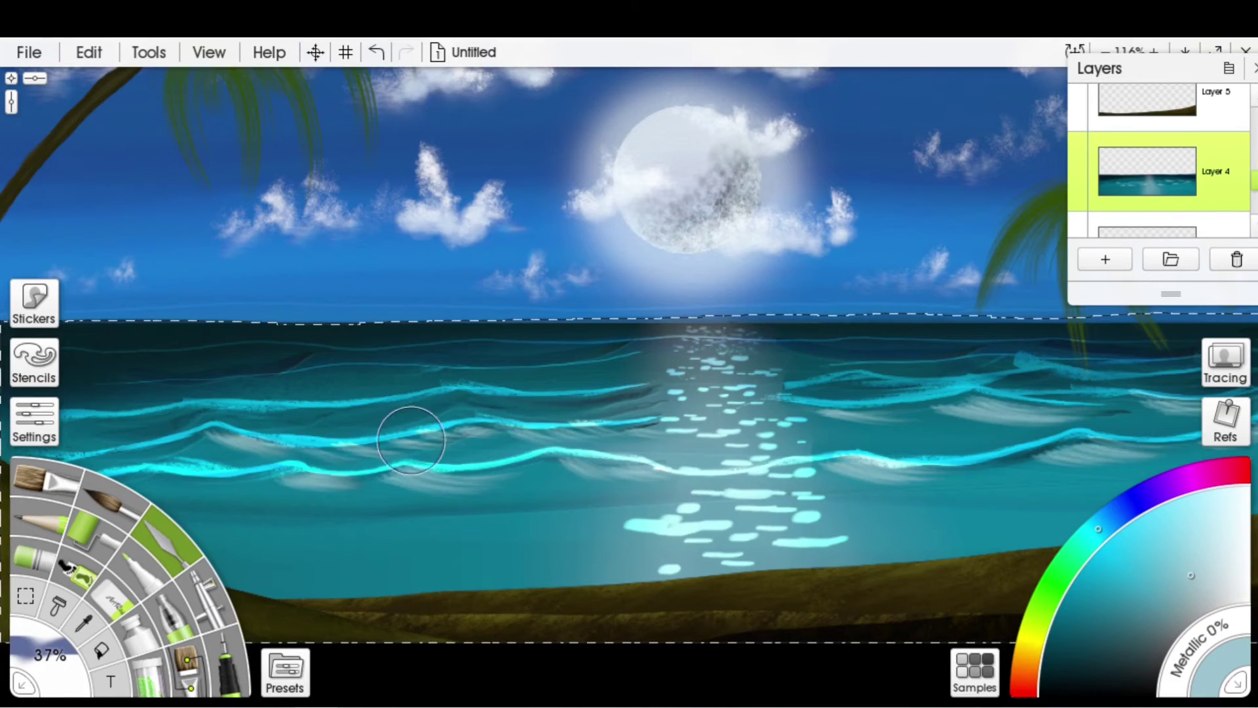
key("ctrl+minus")
scroll(831, 368, "up", 5)
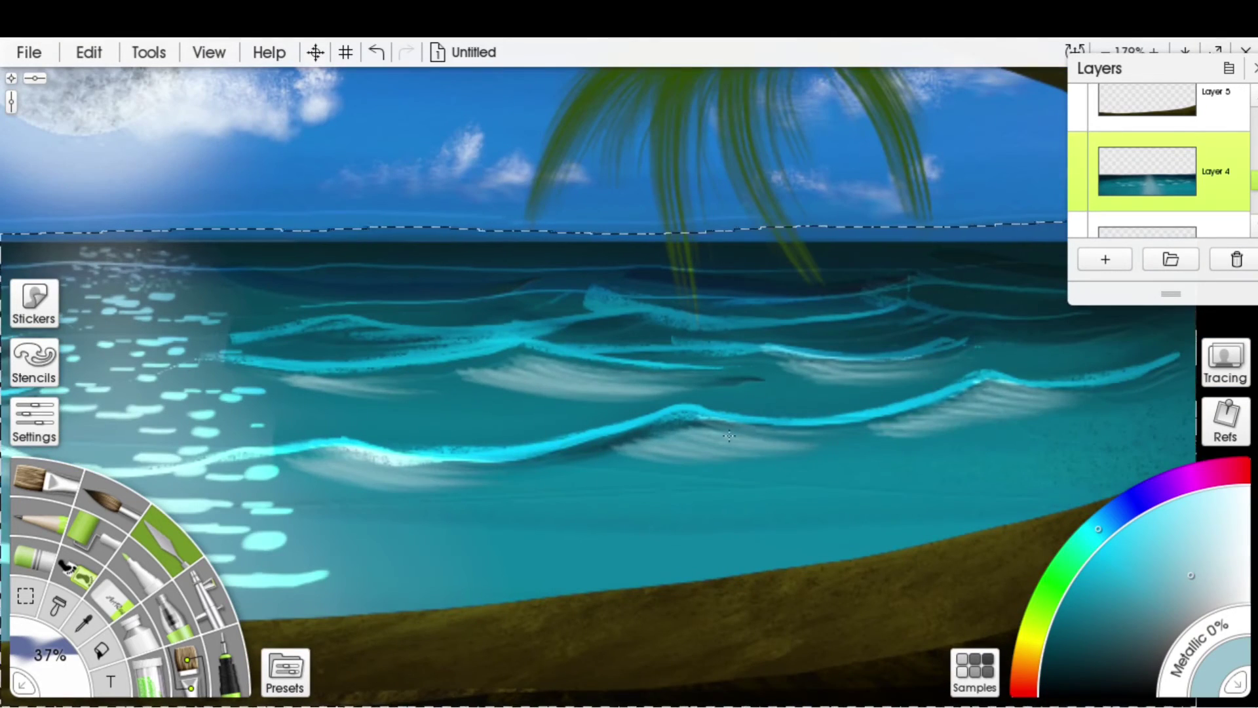
scroll(539, 337, "down", 5)
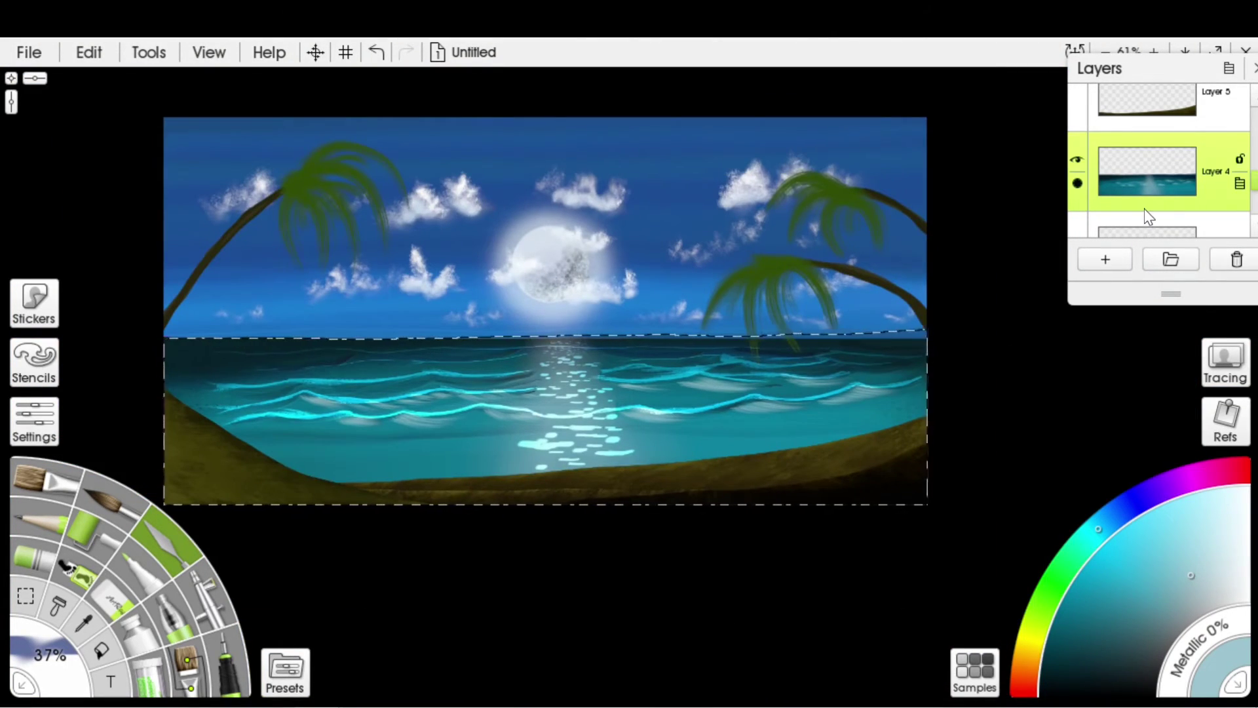
Choose the "wave,weak cloud" brush preset, pick a near-white colour and reduce the brush size to 26%.
left_click(187, 668)
left_click(285, 672)
scroll(519, 450, "down", 5)
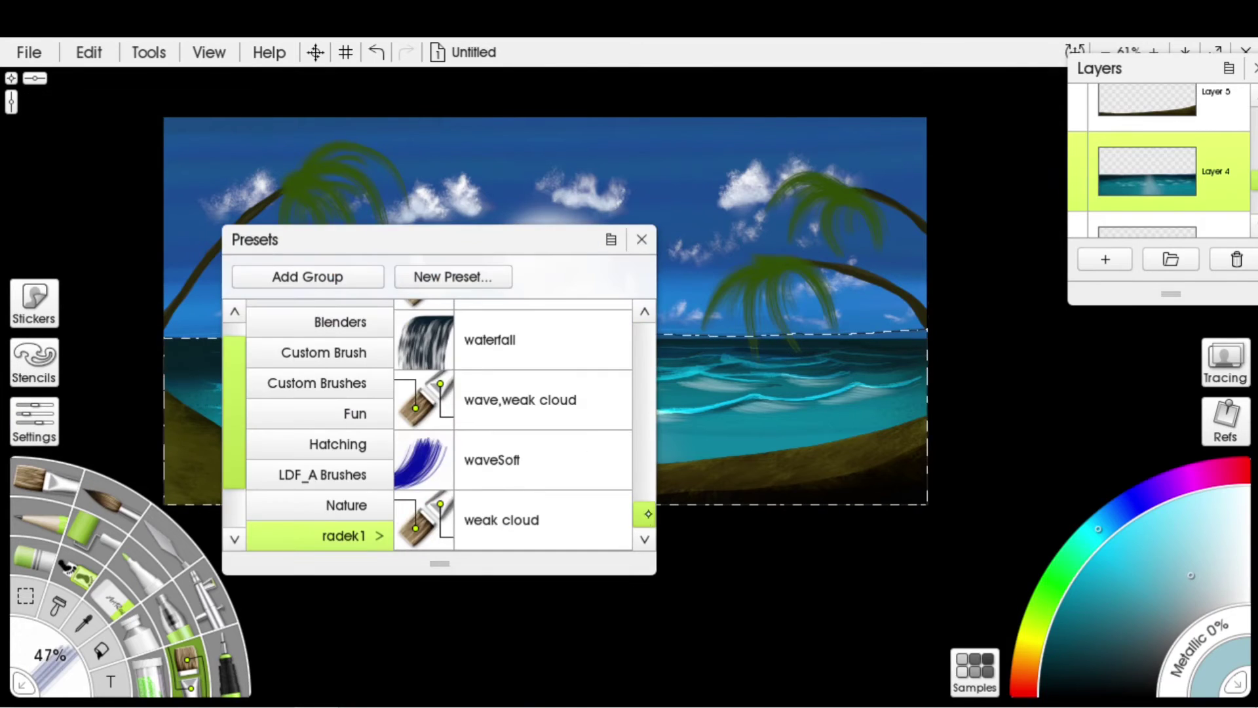
left_click(520, 397)
scroll(639, 367, "up", 5)
key("bracketleft")
key("bracketleft")
key("bracketleft")
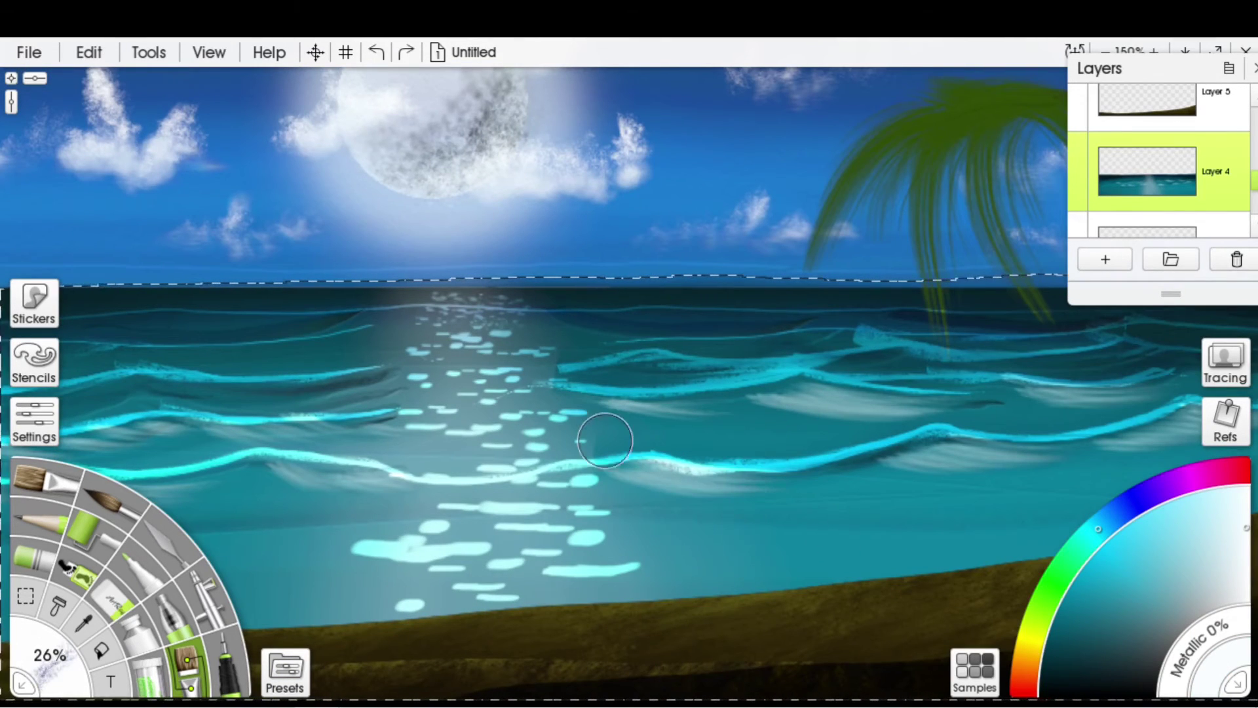
Try dabbing foam onto the lowest wave crest just beside the moon's reflection with the brush at 26%.
key("bracketright")
key("ctrl+z")
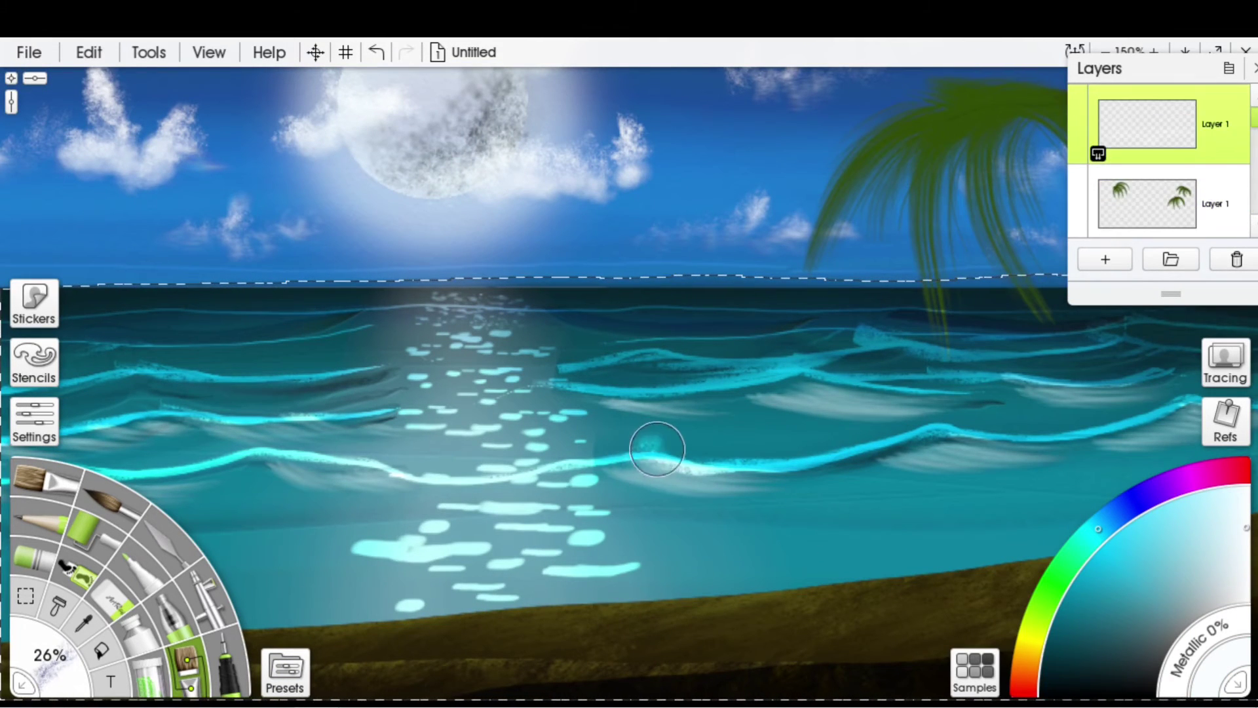
left_click_drag(657, 444, 736, 513)
key("ctrl+z")
On the empty layer below Layer 5, dab white foam along the lowest wave crest across the sea with the brush at 16%.
scroll(1173, 135, "up", 2)
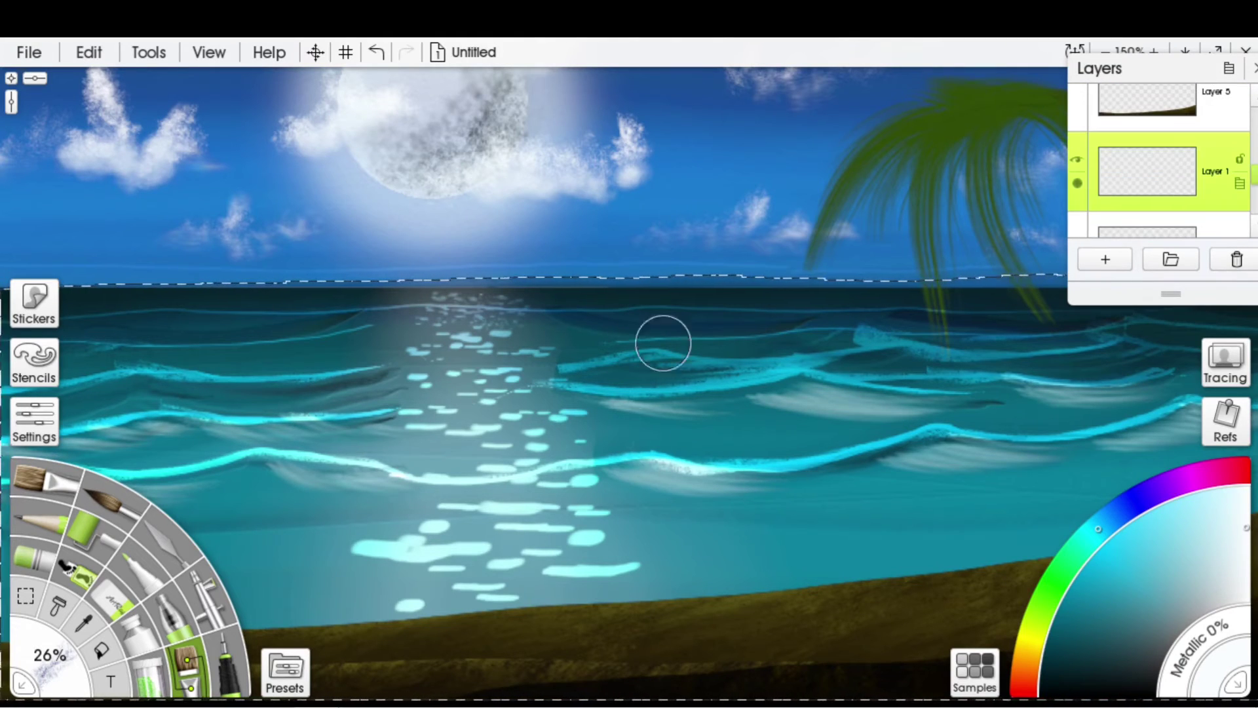
key("bracketleft")
mouse_move(657, 444)
left_mouse_down()
mouse_move(682, 463)
mouse_move(758, 470)
mouse_move(763, 482)
left_mouse_up()
left_click_drag(952, 423, 1033, 459)
key("ctrl+0")
key("ctrl+z")
key("ctrl+equal")
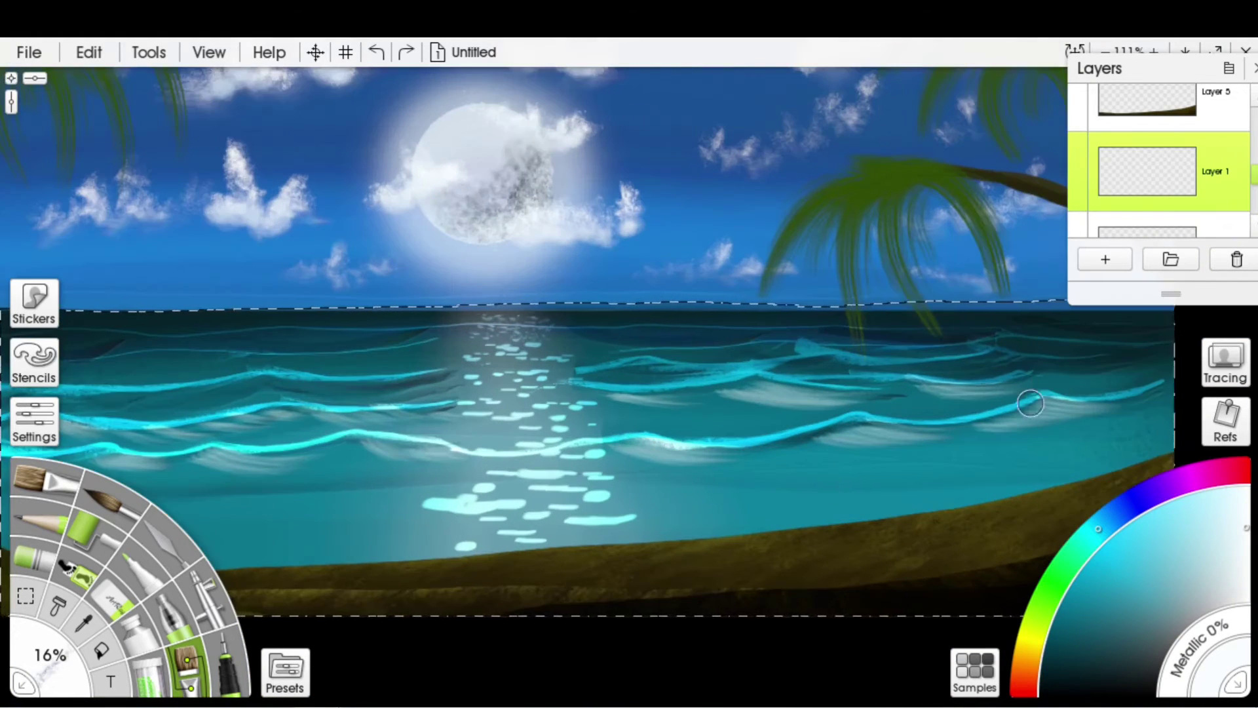
left_click_drag(1013, 403, 1042, 387)
left_click_drag(914, 417, 810, 424)
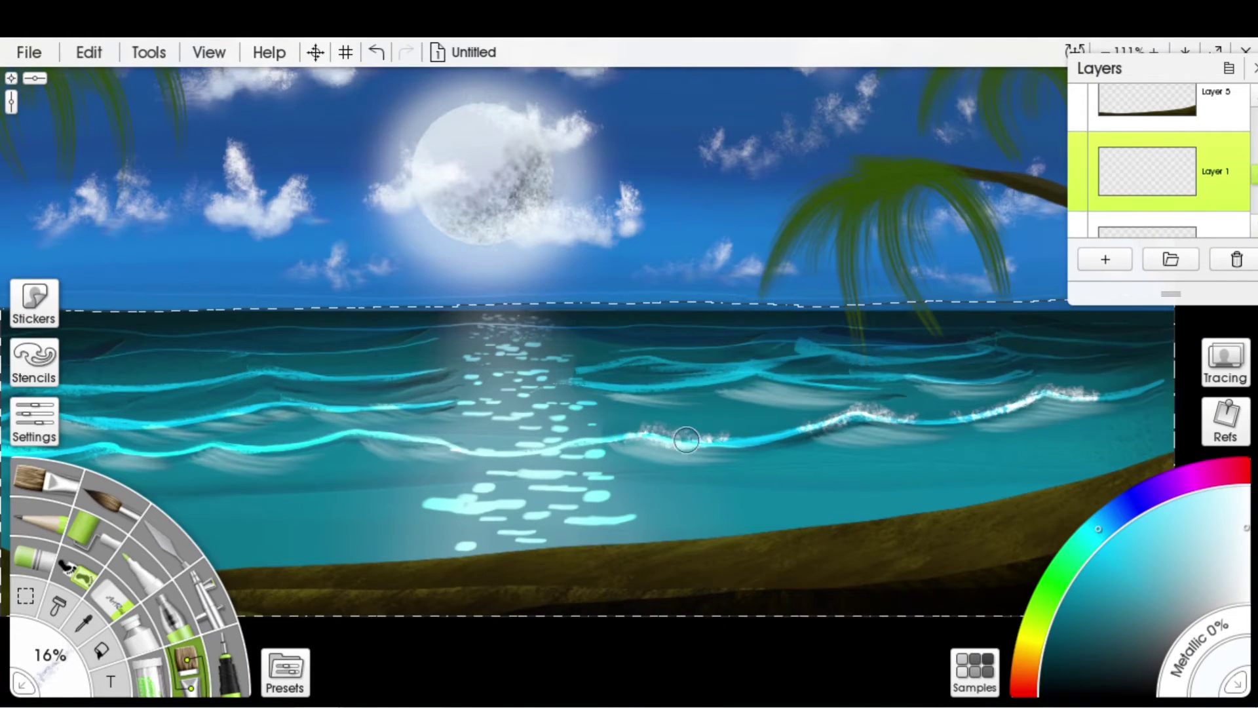
key("ctrl+minus")
mouse_move(711, 416)
left_mouse_down()
mouse_move(685, 419)
mouse_move(493, 428)
left_mouse_up()
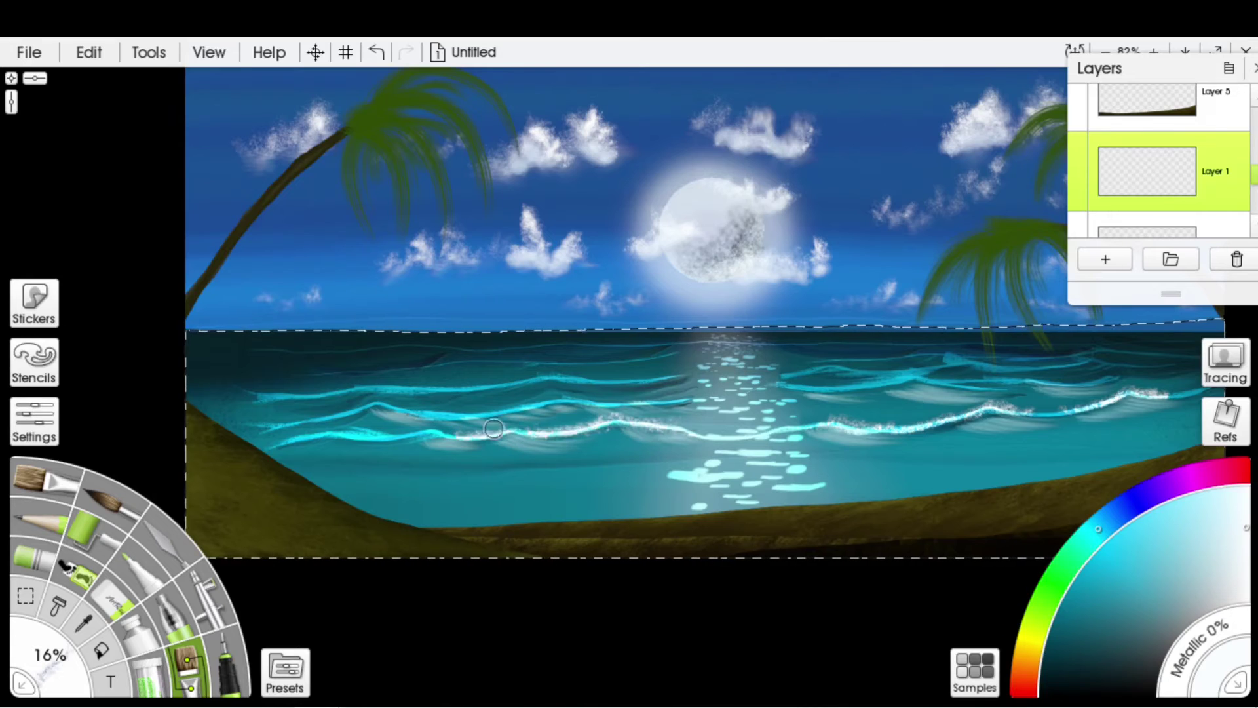
Enlarge the brush to 29% and dab white sparkles down the centre of the moon's reflection.
key("bracketright")
key("bracketright")
key("ctrl+z")
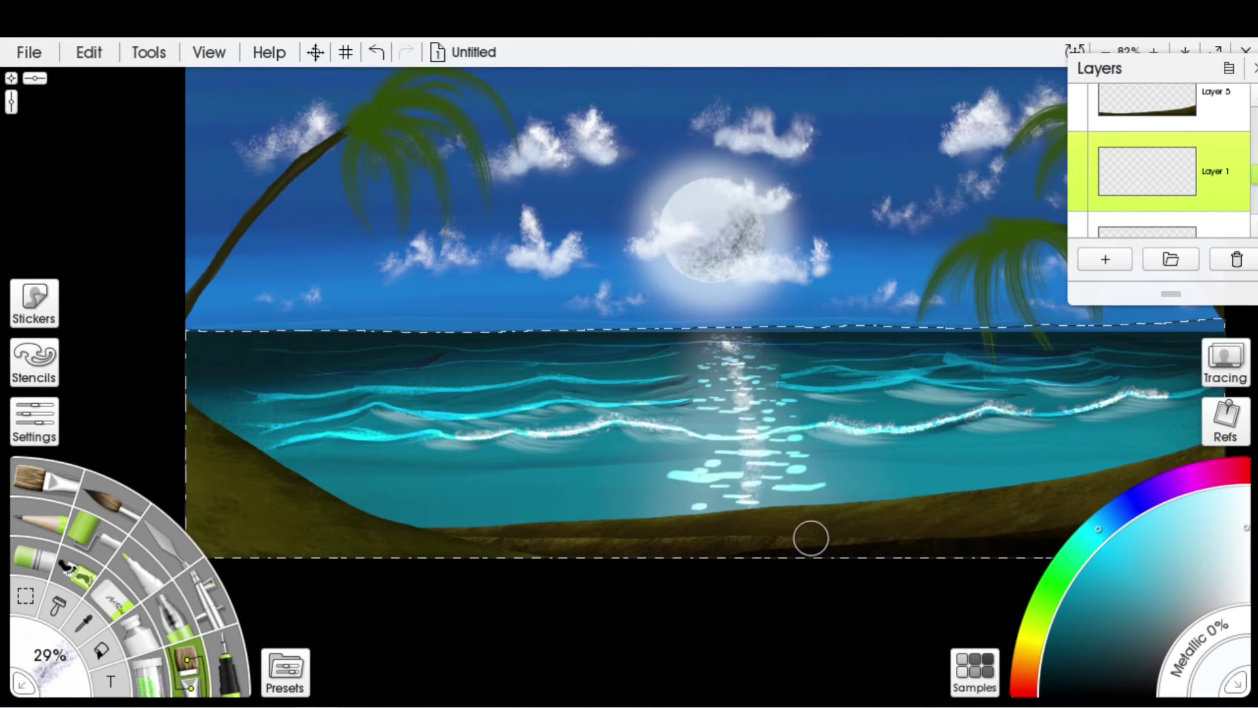
Pick a muted grey-blue and dab foam along the farther wave crests on both sides of the reflection at 29%.
left_click(844, 385, "alt")
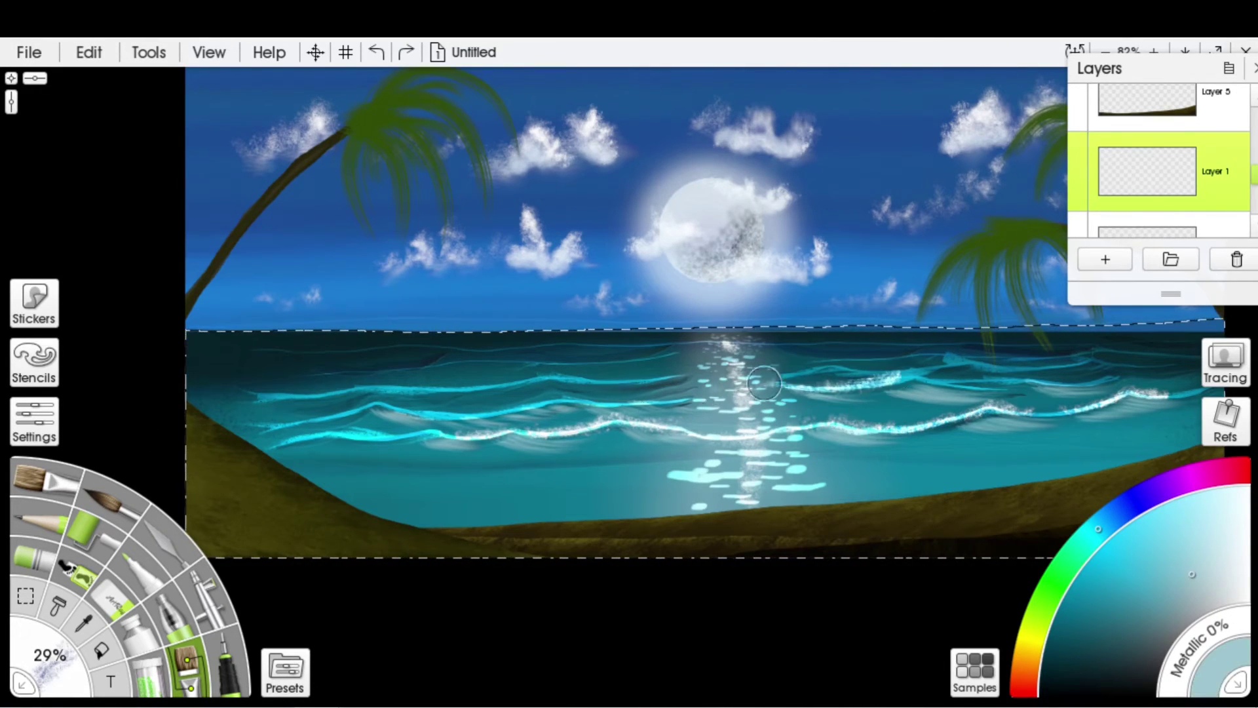
left_click_drag(764, 384, 564, 377)
key("ctrl+minus")
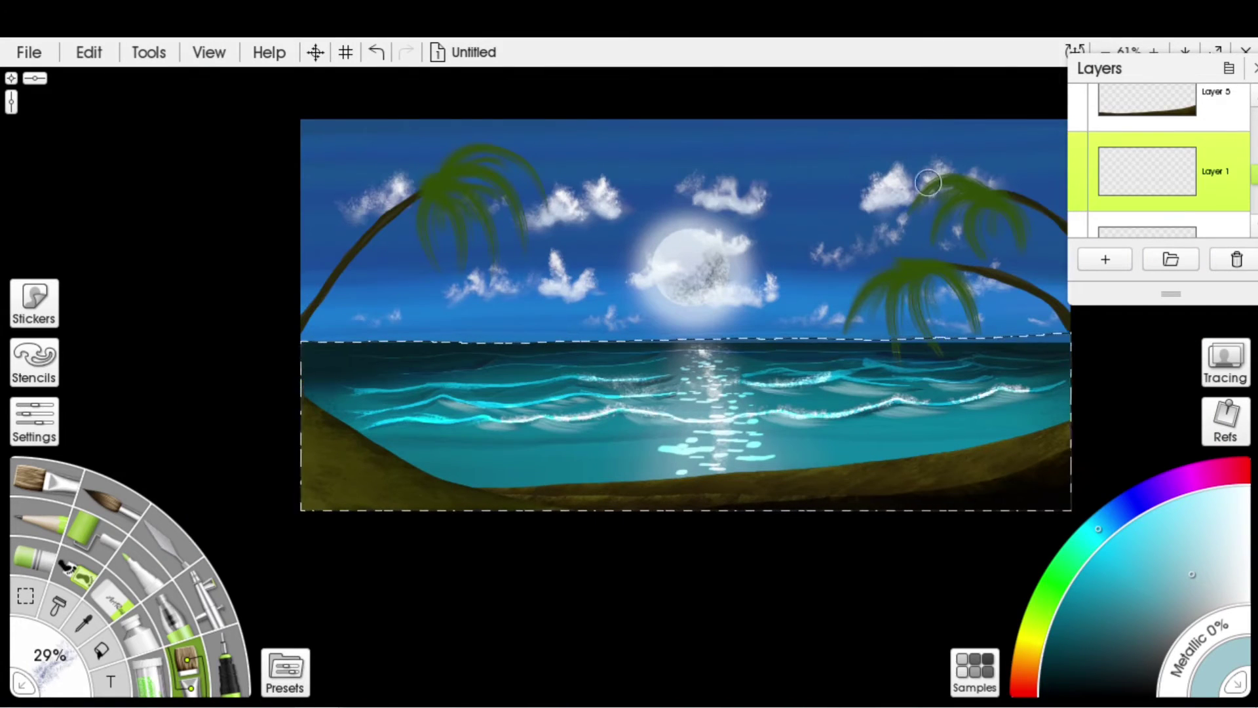
Select the shape of Layer 5's shore and airbrush a soft moonlit highlight along its upper edge on the topmost layer at 57%.
scroll(1170, 133, "up", 3)
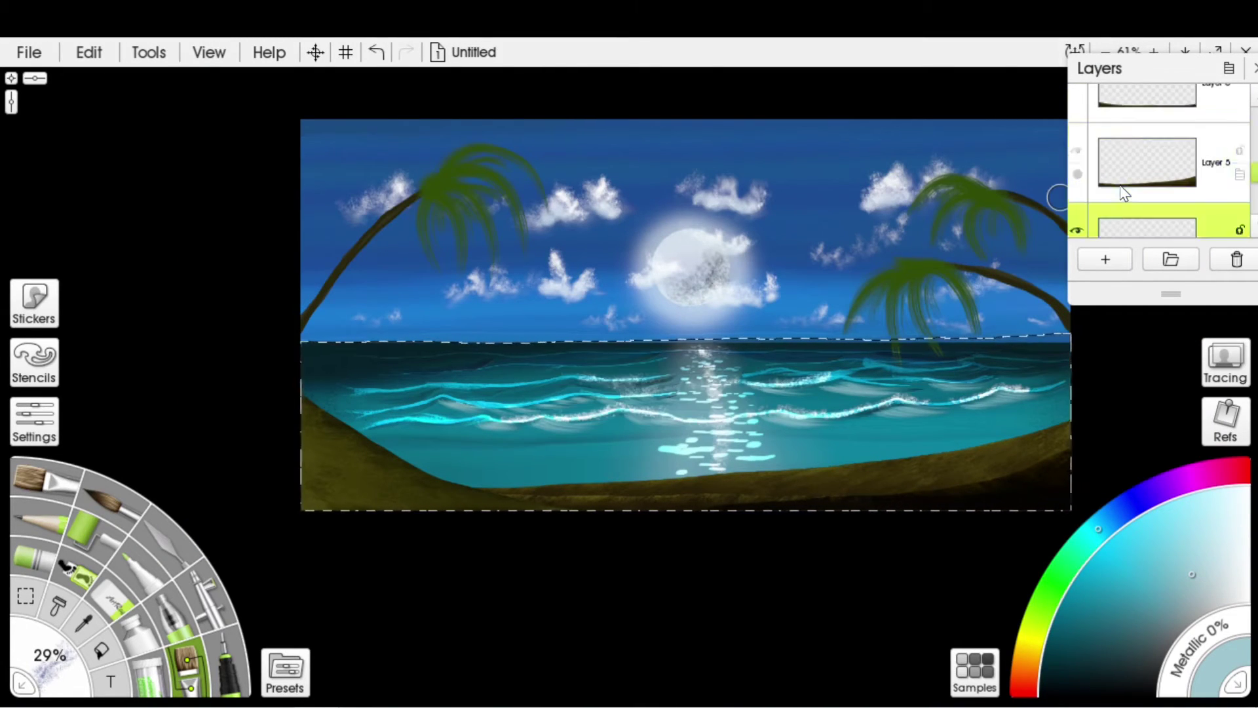
left_click(1125, 193)
left_click(1148, 122)
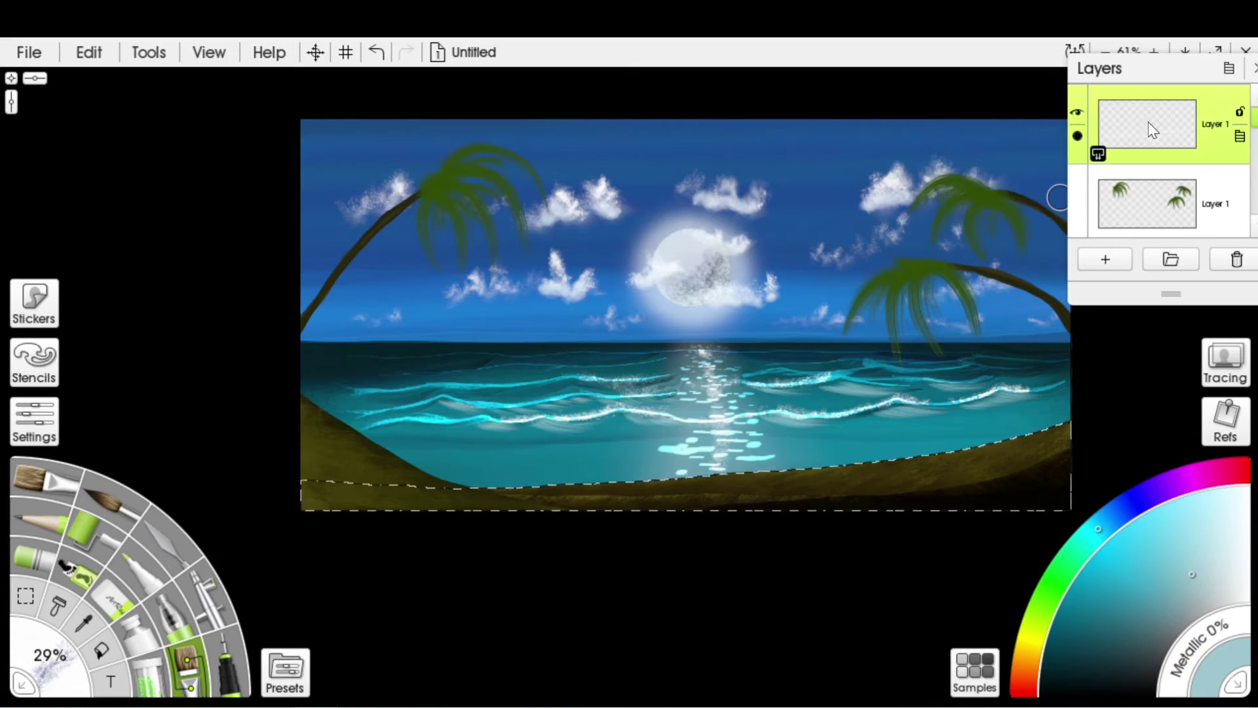
key("a")
left_click_drag(906, 587, 892, 564)
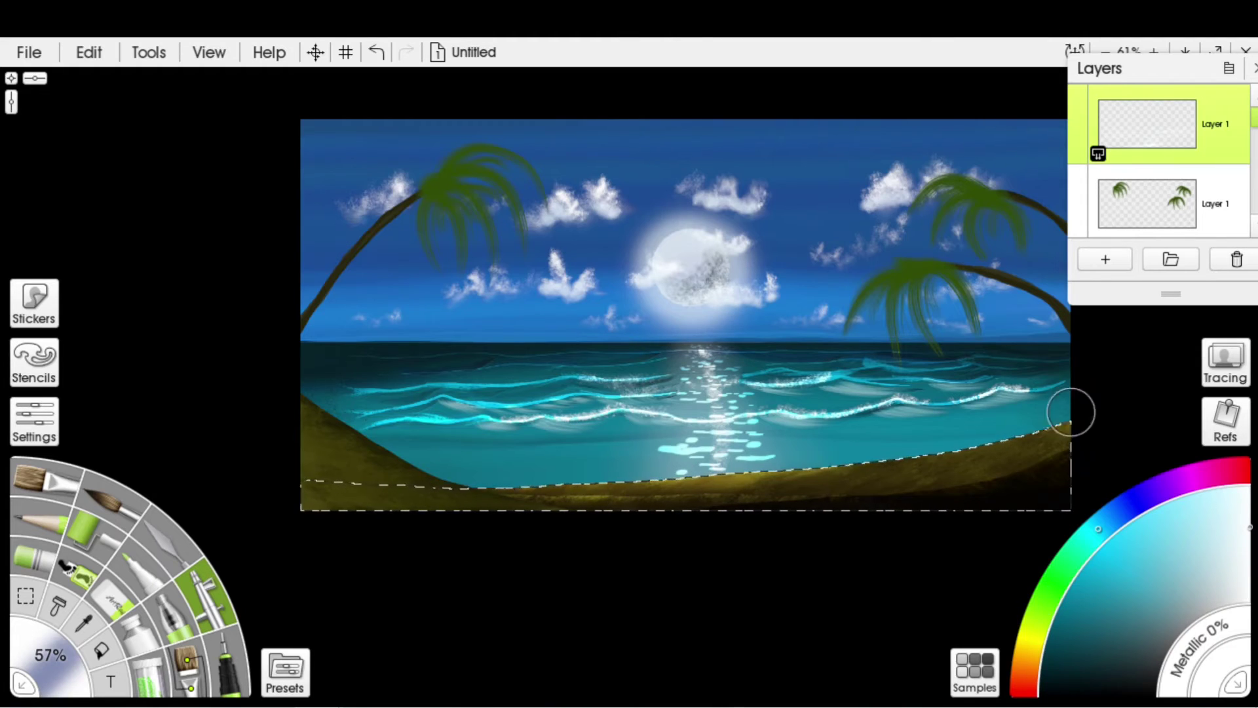
Select the shape of Layer 6's foreground strip and airbrush a soft moonlit highlight along it on the topmost layer at 57%.
scroll(838, 462, "up", 1)
left_click(1166, 190)
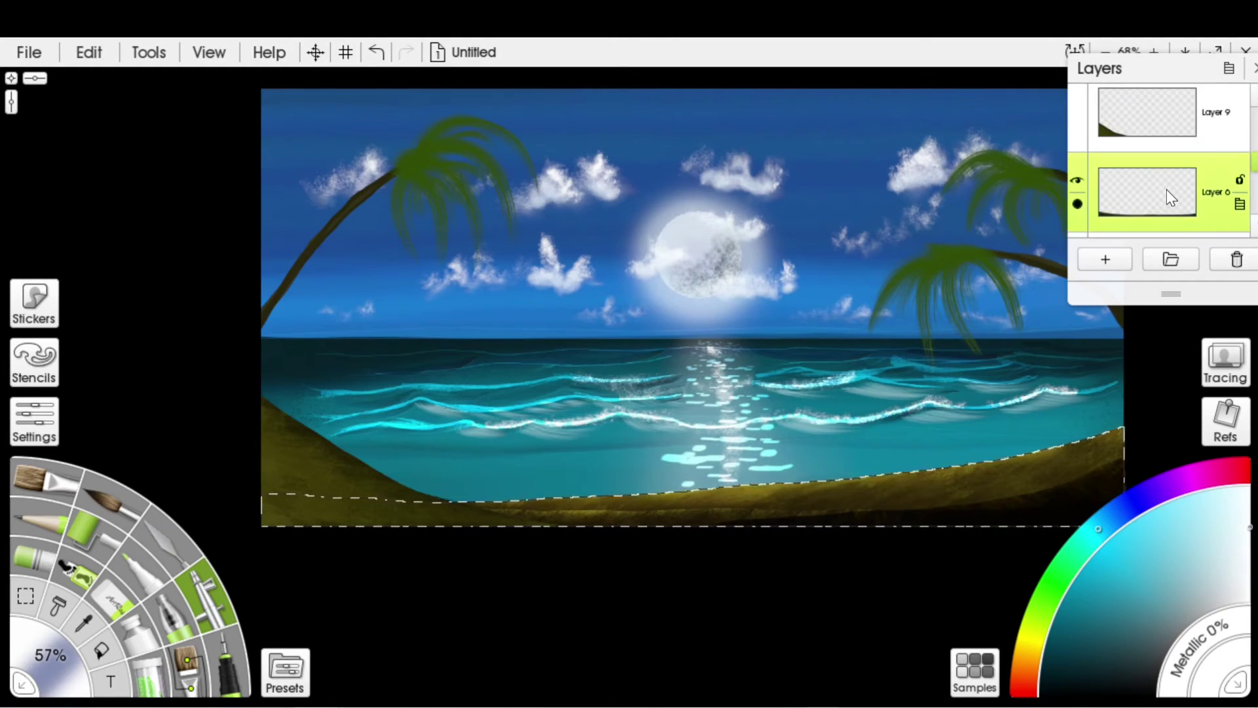
left_click(1177, 124)
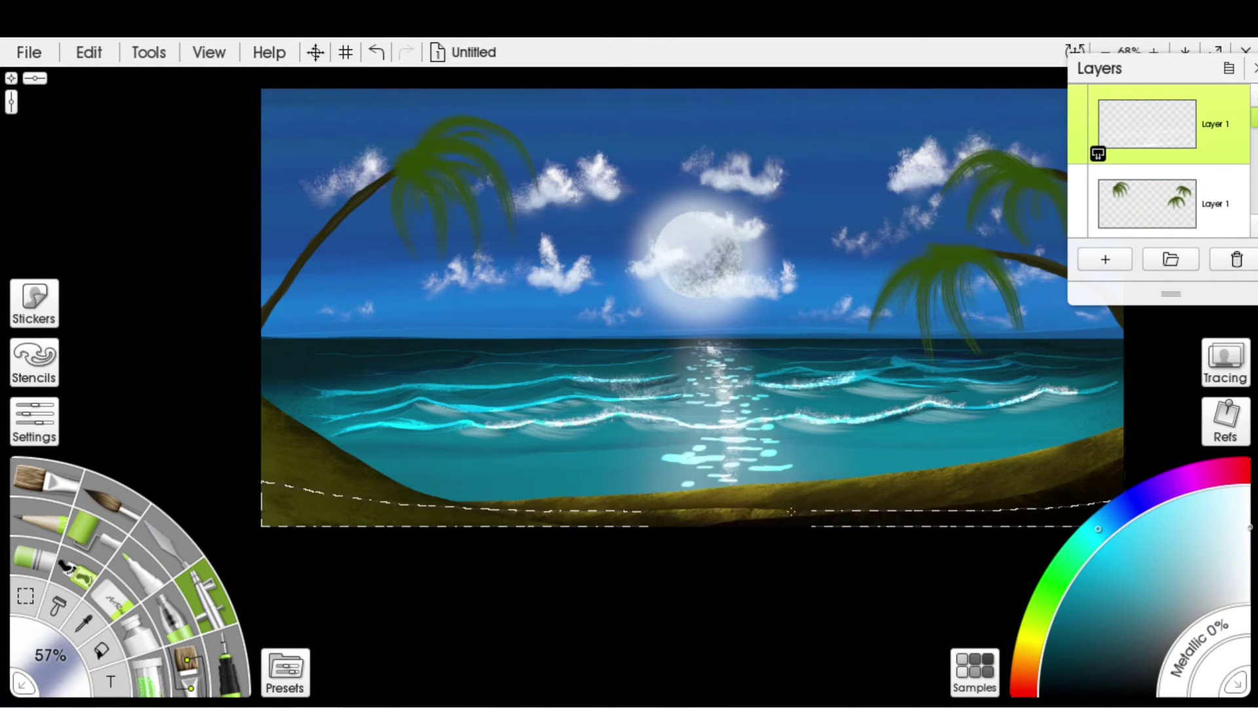
left_click_drag(647, 512, 593, 461)
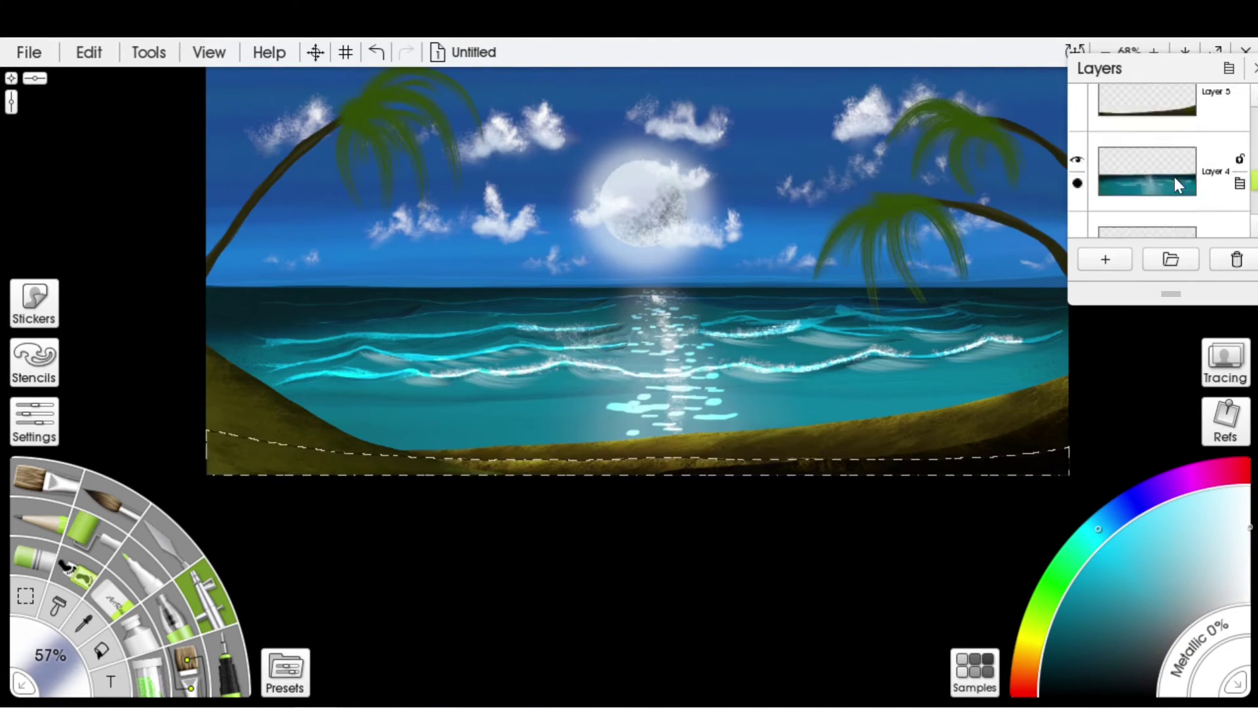
Select the shape of the left-hand shore and airbrush a soft moonlit highlight along its edge on the topmost layer at 57%.
left_click(1175, 177)
left_click(1120, 139)
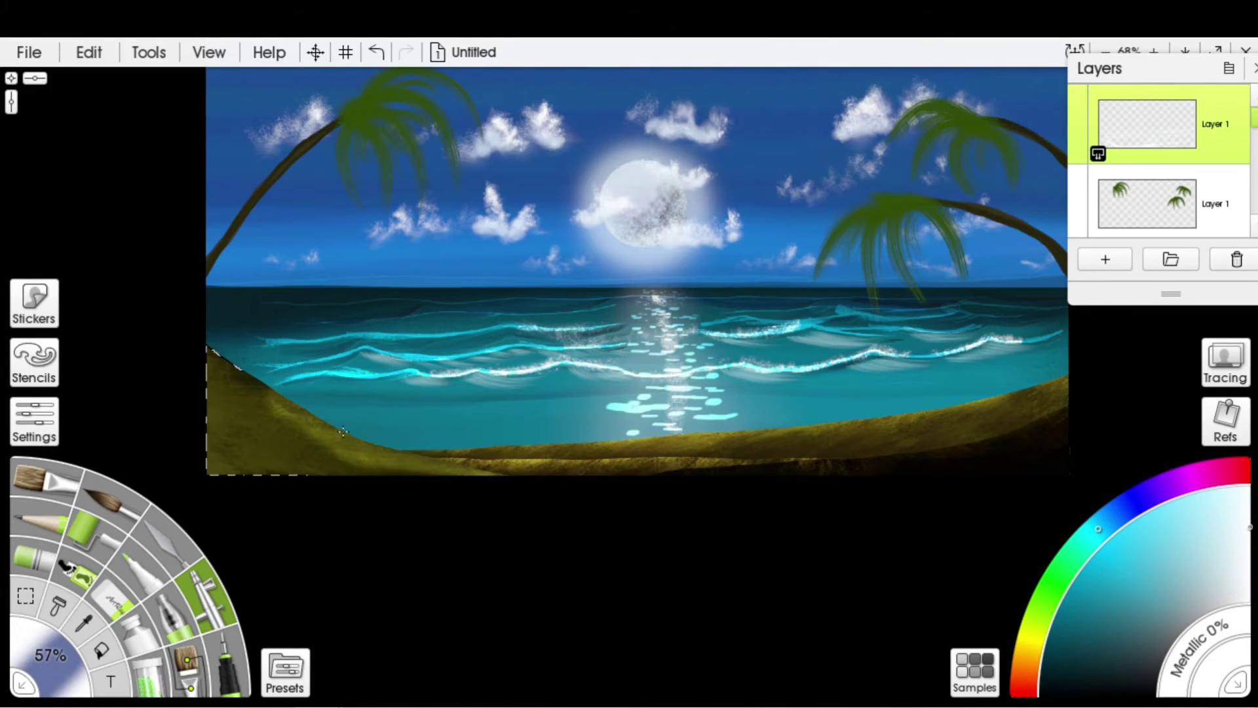
left_click(1165, 162)
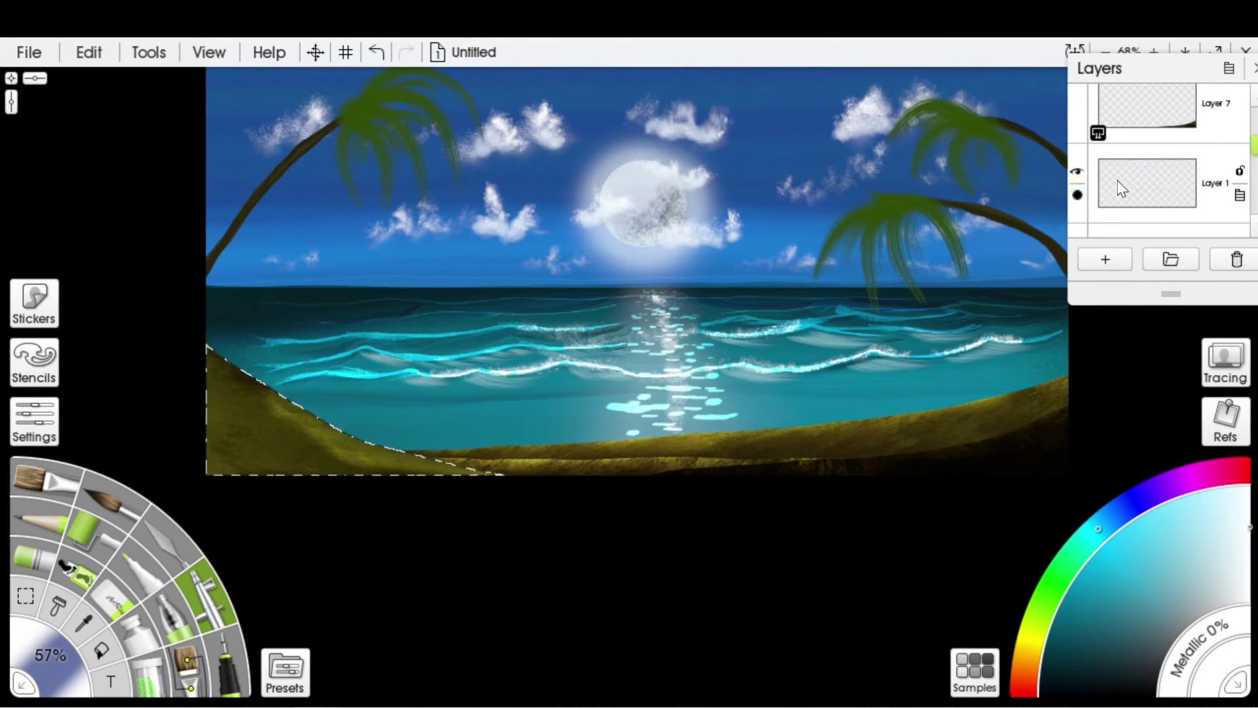
Set the airbrush to 63% opacity, 66% pressure and 77% size, and strengthen the highlight within the left-hand shore's shape.
left_click_drag(1122, 180, 1168, 133)
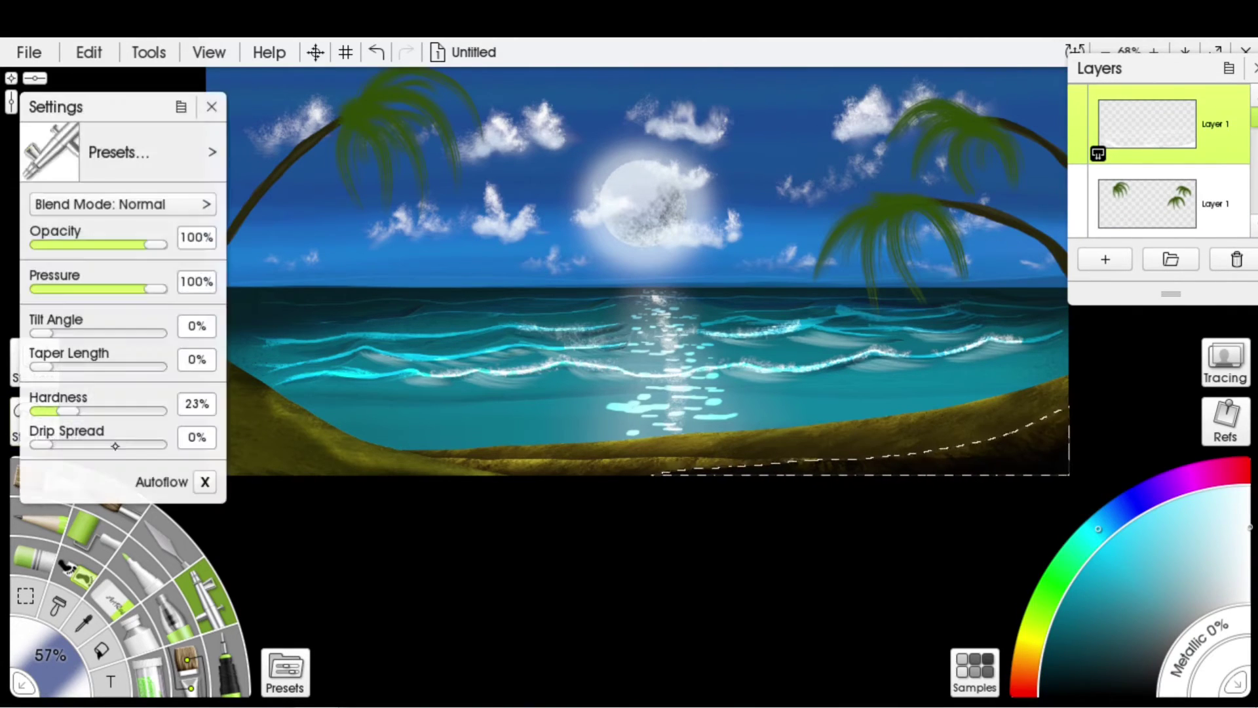
key("shift")
left_click_drag(1162, 231, 1143, 106)
left_click_drag(305, 418, 439, 574)
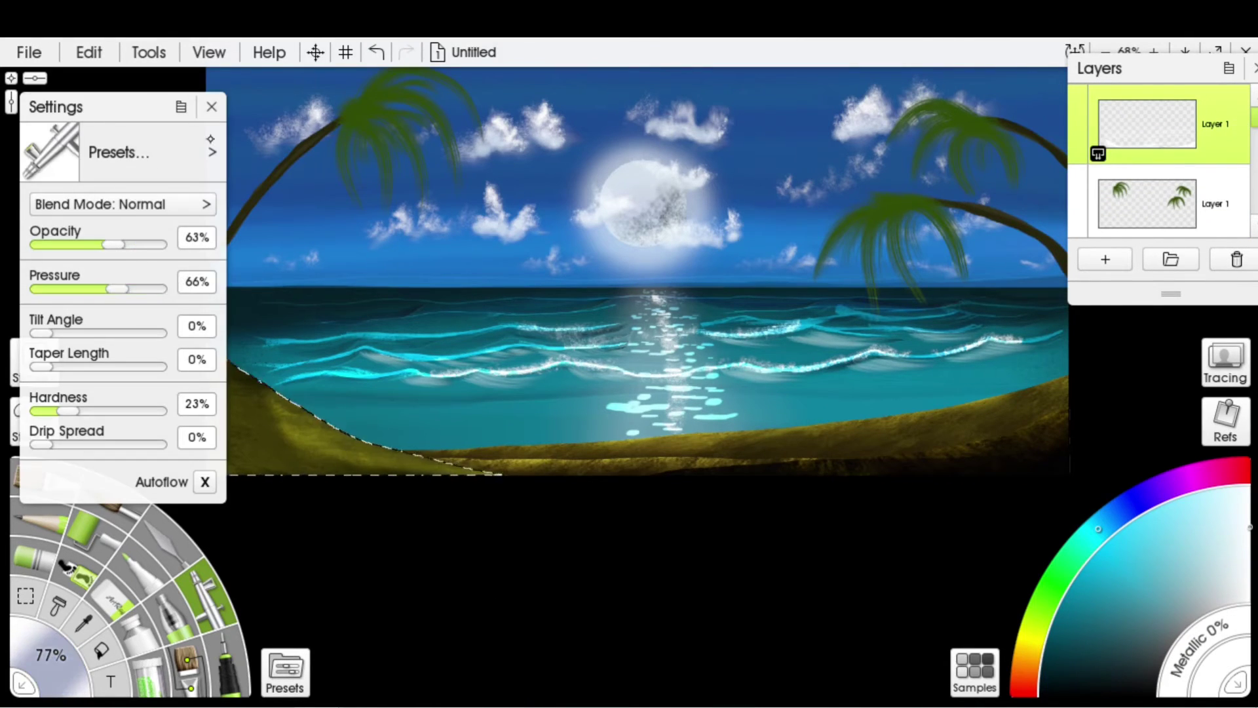
Select the shape of Layer 8's palm trunks and try a small 17% airbrush highlight along the left trunk.
left_click_drag(1162, 170, 1155, 145)
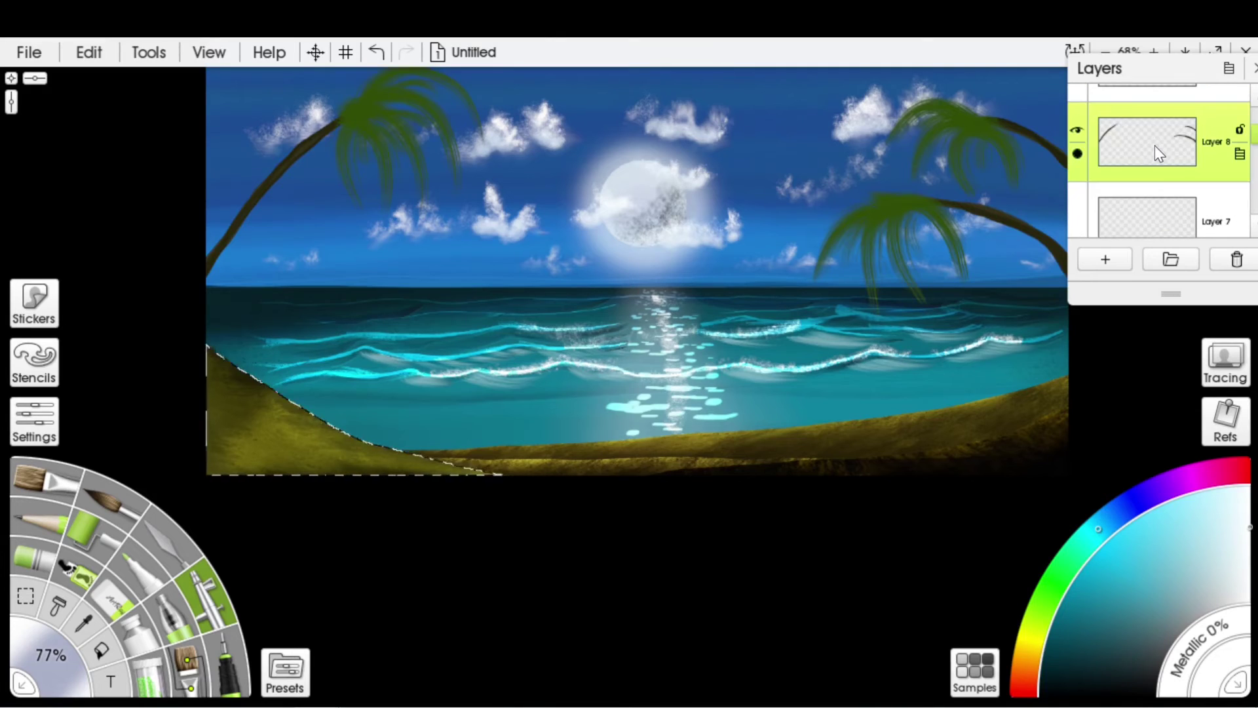
left_click_drag(573, 495, 469, 569)
scroll(470, 570, "up", 5)
key("bracketleft")
key("bracketleft")
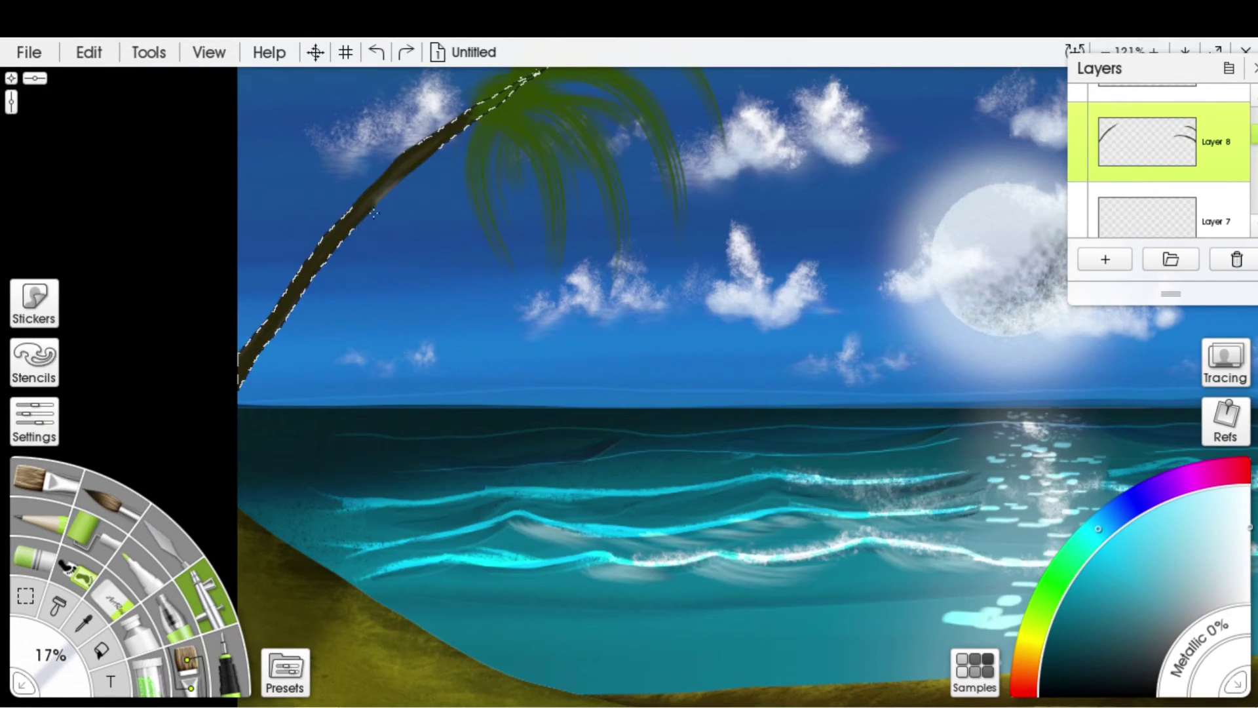
key("bracketright")
key("bracketright")
Choose the Bristle Worn preset, sample the dark trunk colour and add bark texture to the palm trunks on Layer 8 at 29%.
left_click(286, 672)
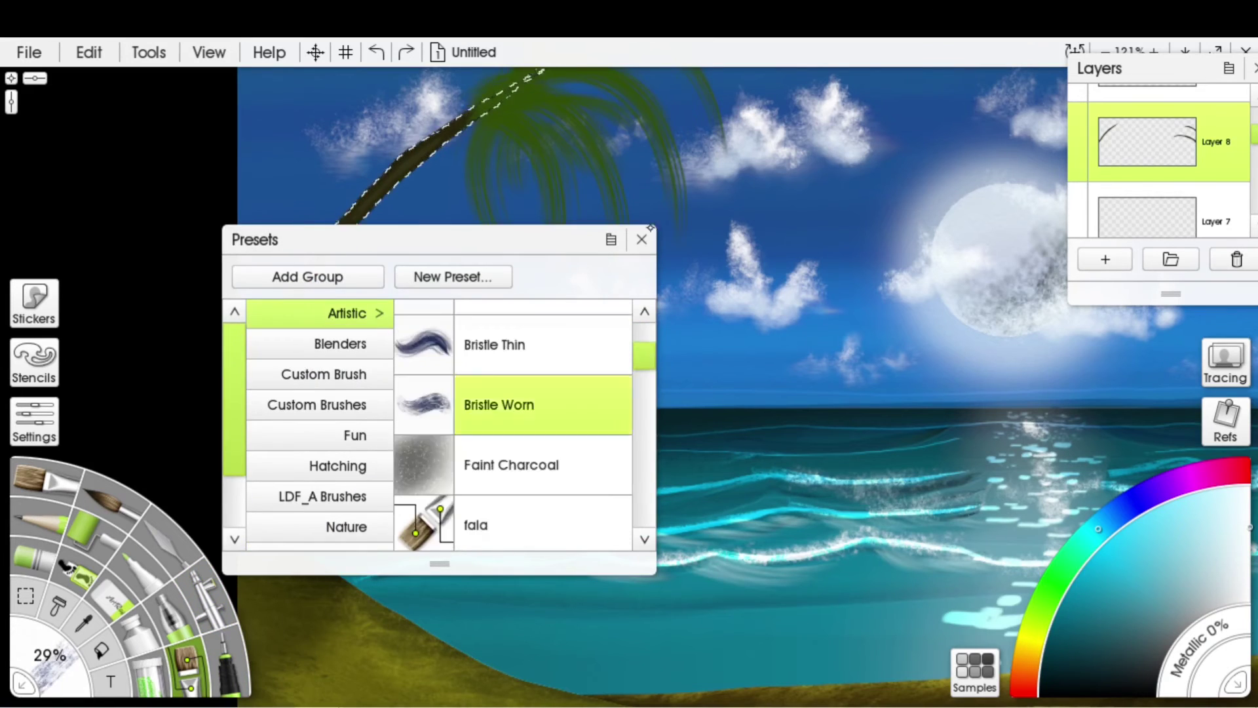
left_click(641, 239)
left_click(449, 128, "alt")
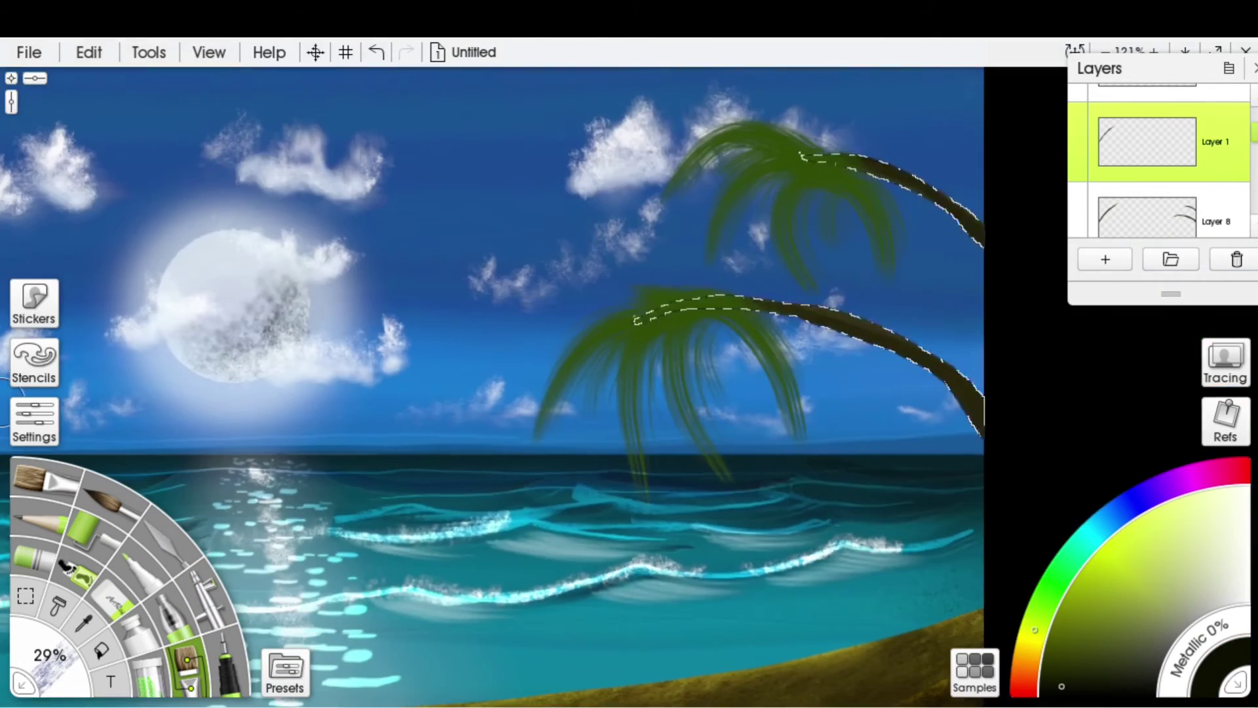
key("ctrl+z")
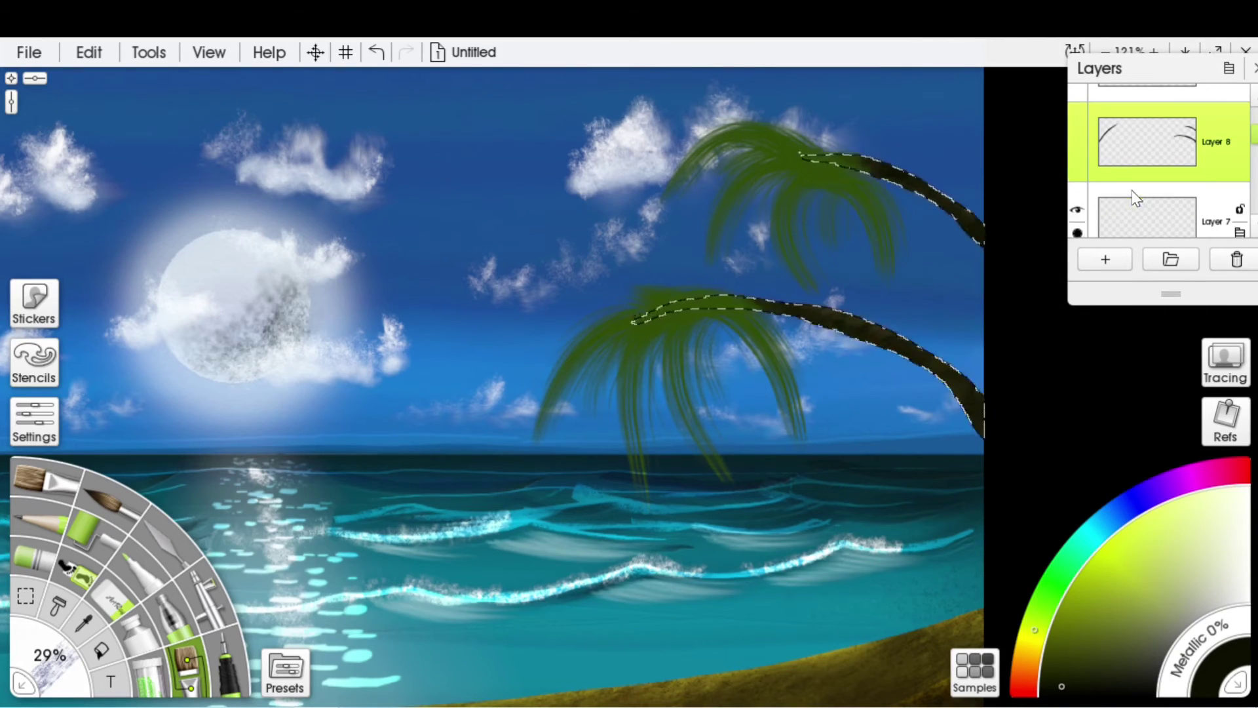
key("ctrl+y")
Pick a pale near-white and airbrush a soft moonlit highlight along the palm trunks on the topmost layer at 29%.
left_click(211, 568)
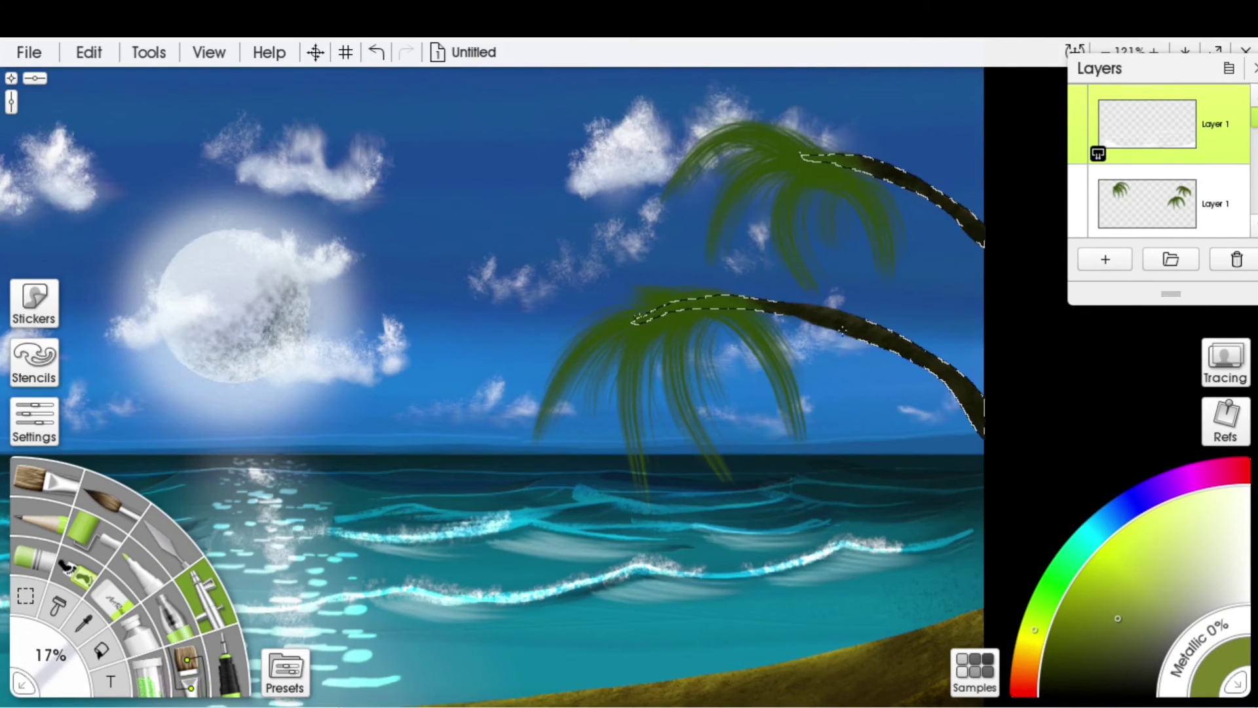
key("bracketright")
left_click(1180, 582)
left_click(1234, 559)
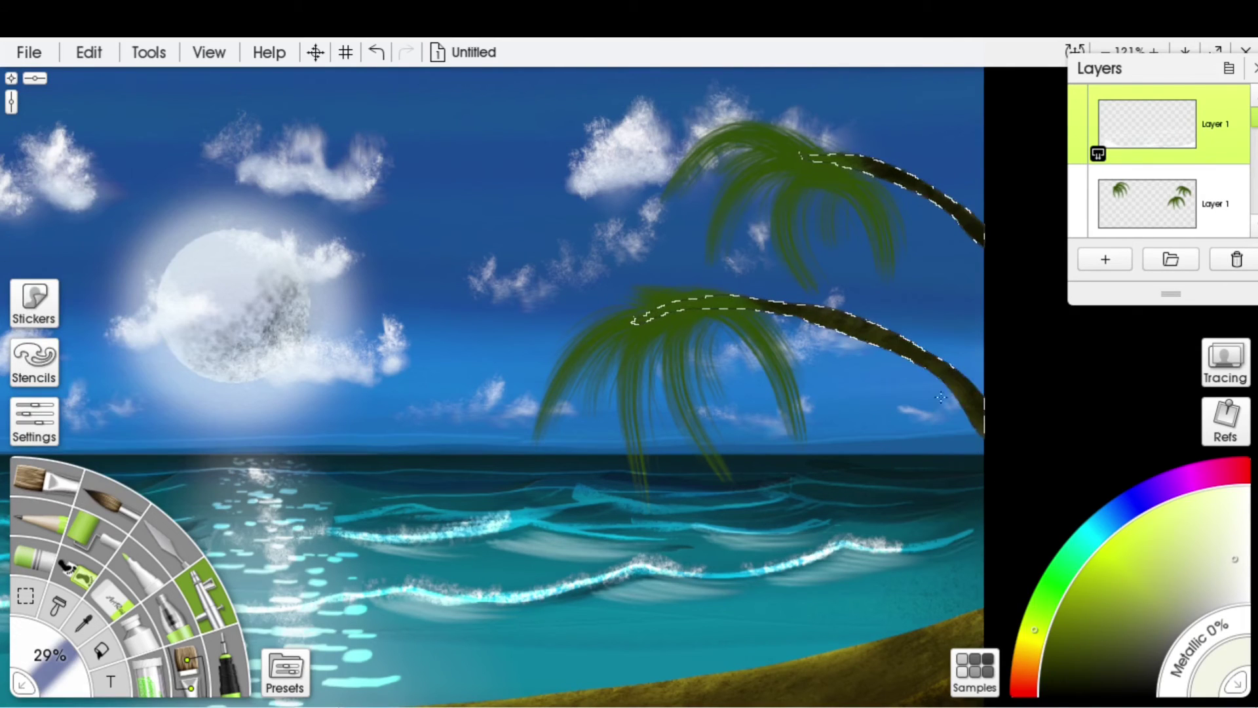
key("h")
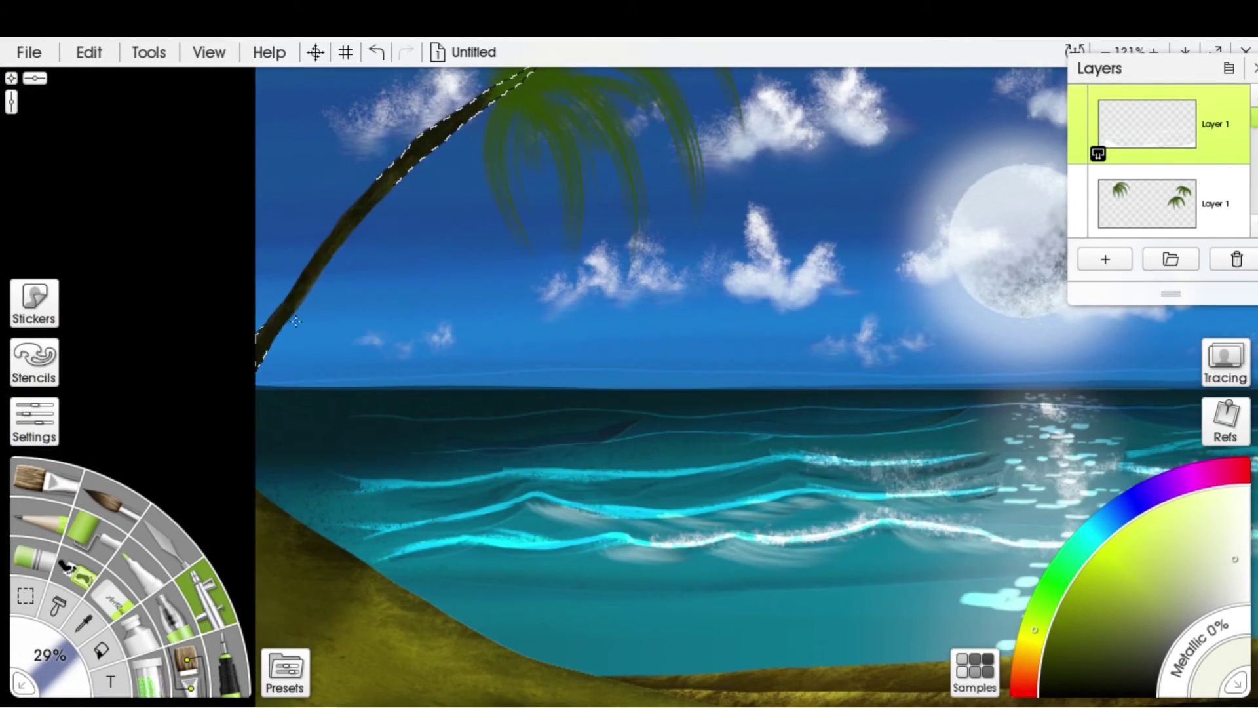
Select the shape of the palm fronds and shade the left palm's fronds with a dark olive custom brush on the topmost layer at 21%.
scroll(296, 321, "down", 5)
left_click(1148, 197)
left_click(1149, 138)
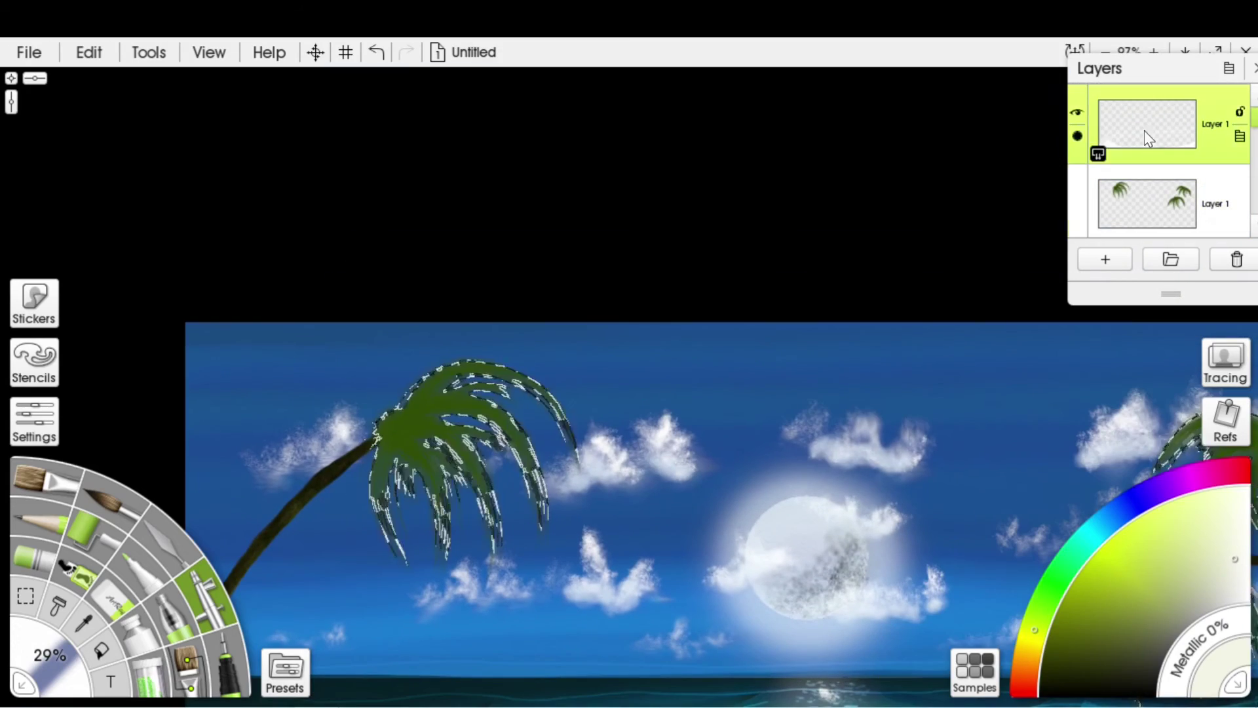
left_click(1127, 666)
left_click(285, 668)
scroll(328, 426, "down", 2)
left_click(343, 472)
left_click(453, 440)
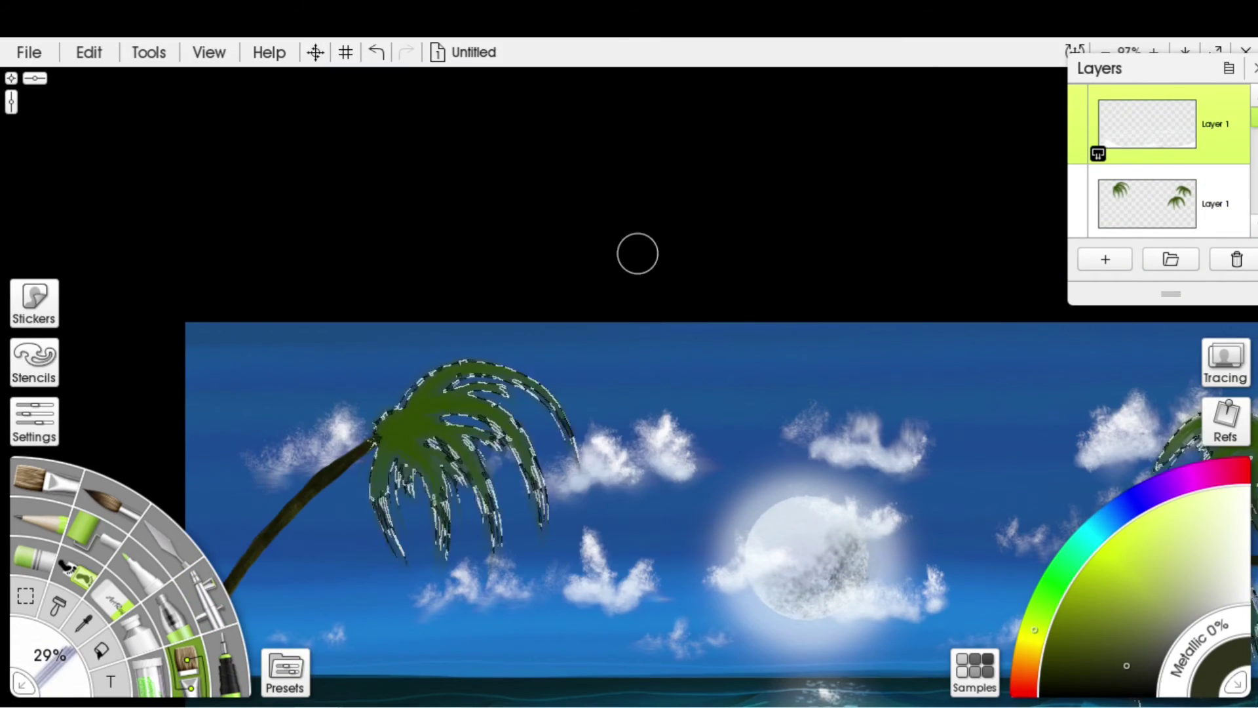
key("[")
left_click(1148, 203)
left_click(1148, 124)
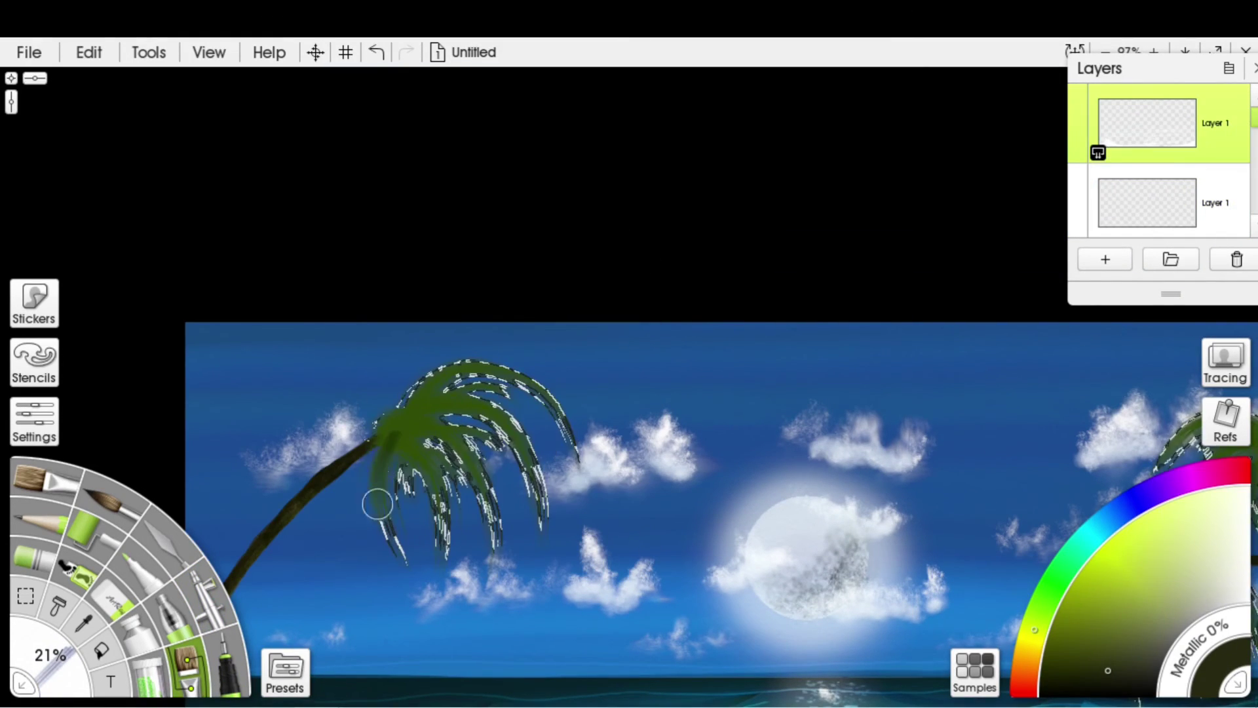
mouse_move(377, 504)
left_mouse_down()
mouse_move(407, 483)
mouse_move(422, 411)
mouse_move(510, 394)
mouse_move(559, 562)
left_mouse_up()
Enlarge the custom brush to 53% and deepen the dark shading across the left palm's fronds.
key("]")
key("]")
key("]")
key("]")
mouse_move(534, 505)
left_mouse_down()
mouse_move(413, 425)
mouse_move(446, 449)
mouse_move(503, 419)
mouse_move(491, 396)
mouse_move(519, 372)
mouse_move(409, 430)
mouse_move(422, 465)
mouse_move(407, 415)
left_mouse_up()
Shade the fronds of the two right-hand palms with dark olive, using a slightly larger custom brush.
scroll(407, 415, "right", 8)
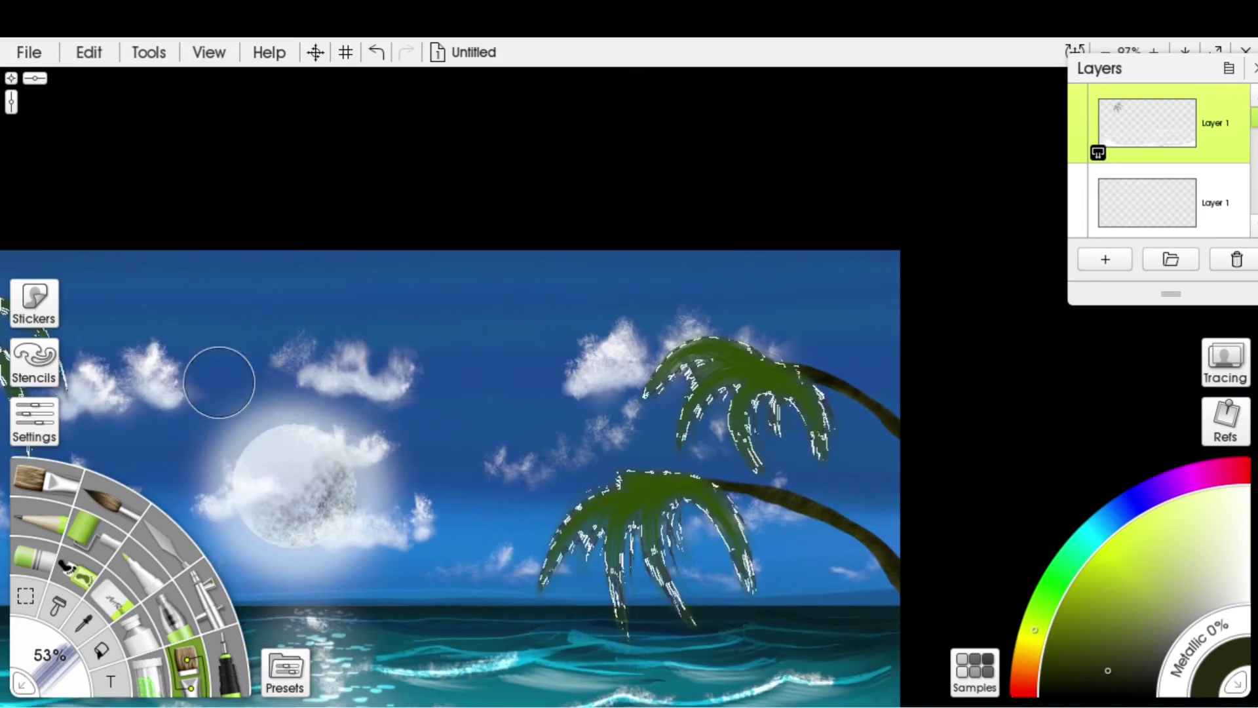
key("]")
mouse_move(577, 511)
left_mouse_down()
mouse_move(626, 483)
mouse_move(675, 478)
mouse_move(655, 513)
mouse_move(767, 361)
mouse_move(688, 413)
mouse_move(815, 427)
mouse_move(826, 508)
left_mouse_up()
key("]")
Pick a pale yellow-green and airbrush soft moonlit highlights on the fronds of all three palms at 29%.
left_click(219, 593)
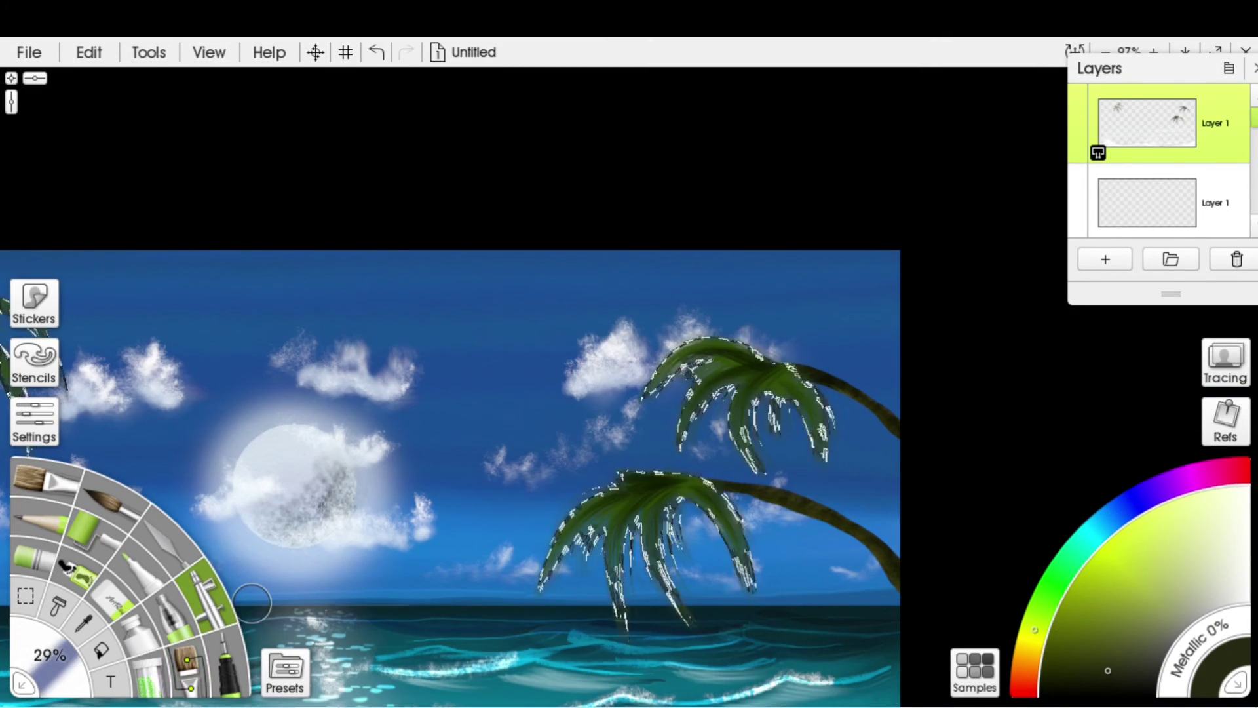
left_click(1216, 539)
left_click(34, 423)
left_click(637, 485)
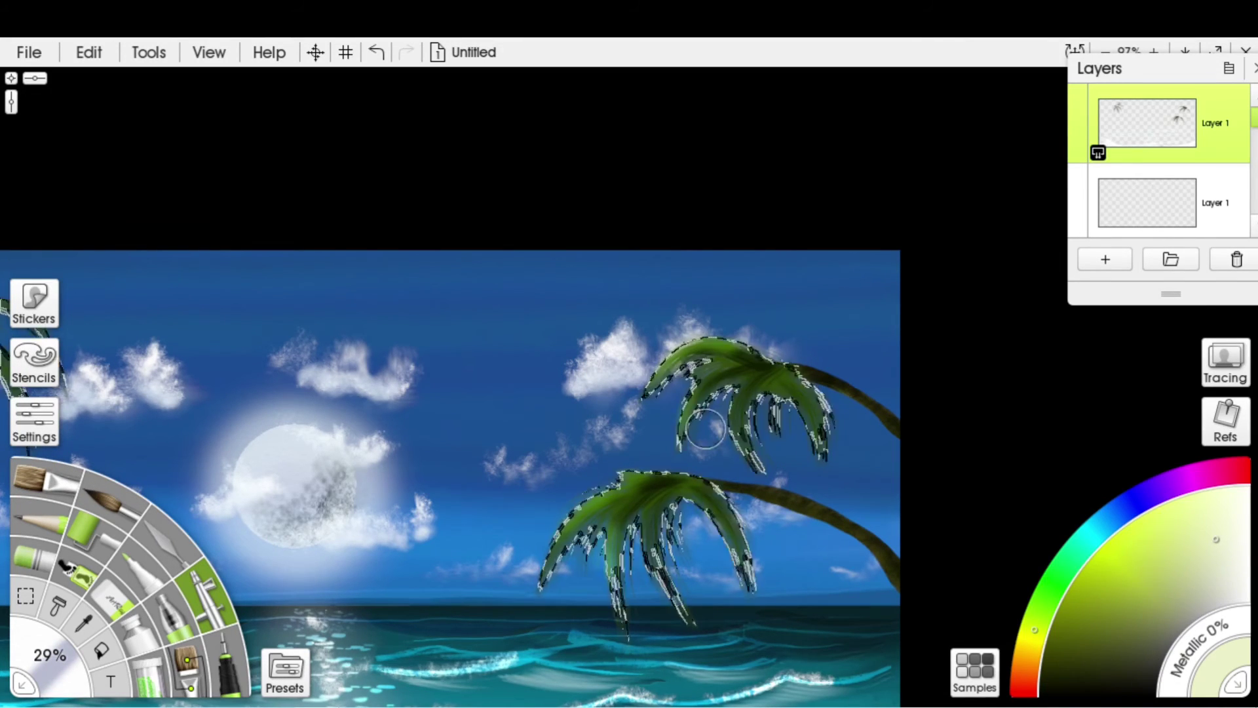
key("ctrl+shift+h")
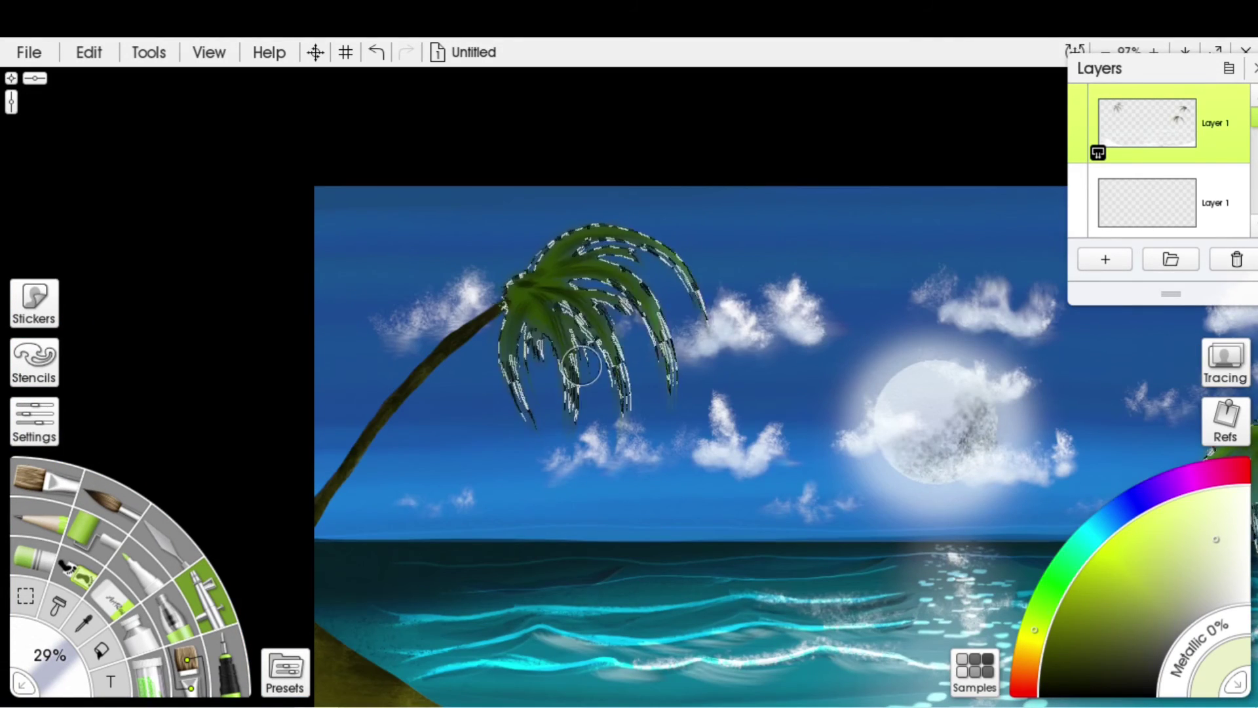
scroll(582, 365, "down", 2)
left_click_drag(872, 483, 641, 595)
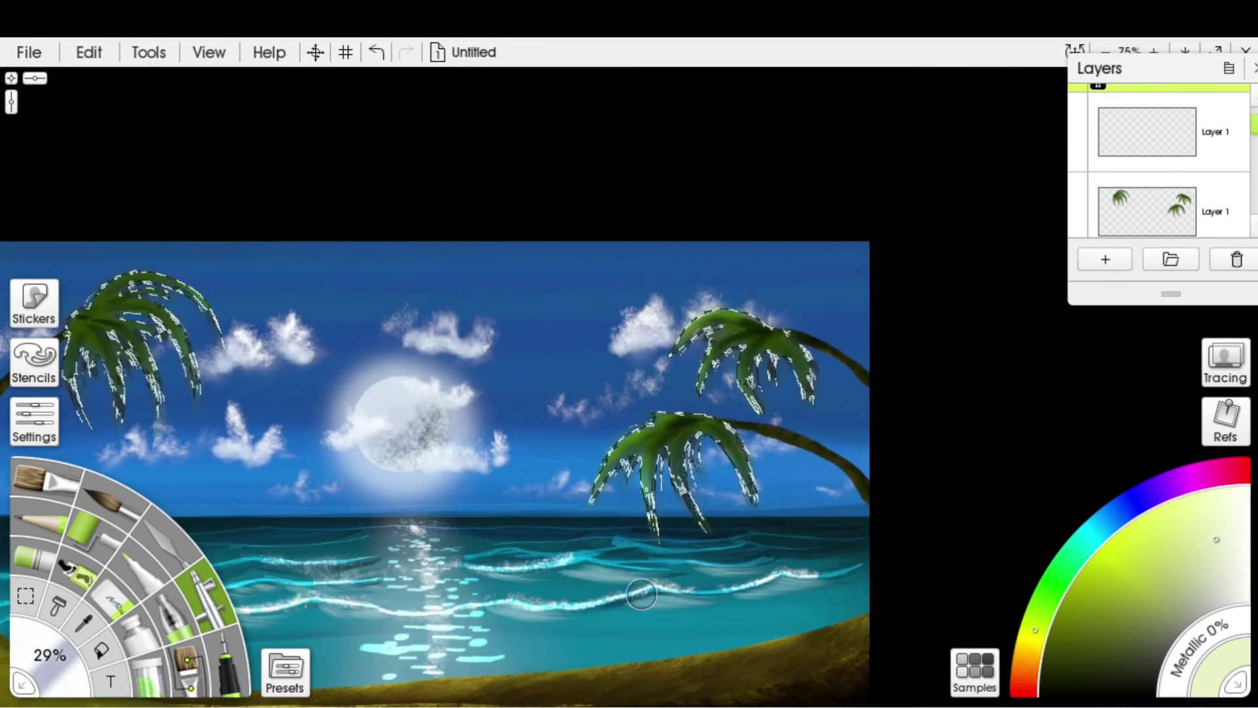
Select the shape of Layer 5's shore and try dark oil brush strokes along it on the topmost layer at 37%.
scroll(786, 609, "down", 3)
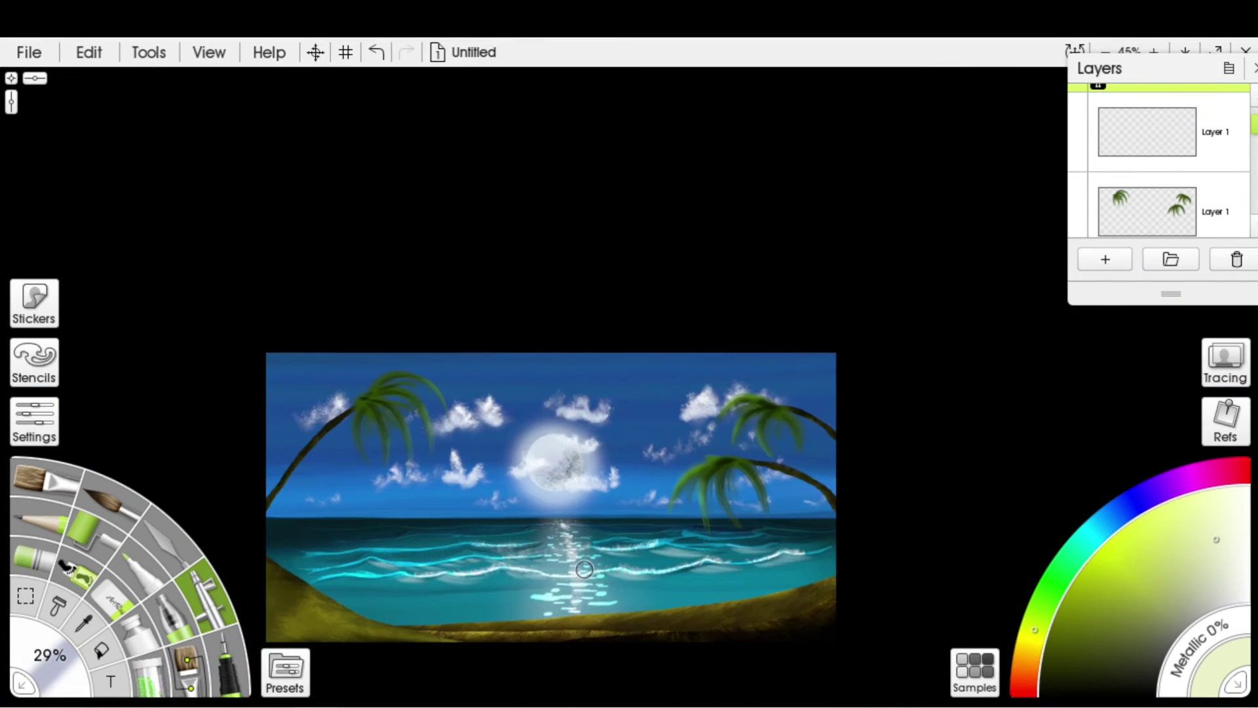
scroll(584, 568, "up", 1)
scroll(1166, 148, "down", 1)
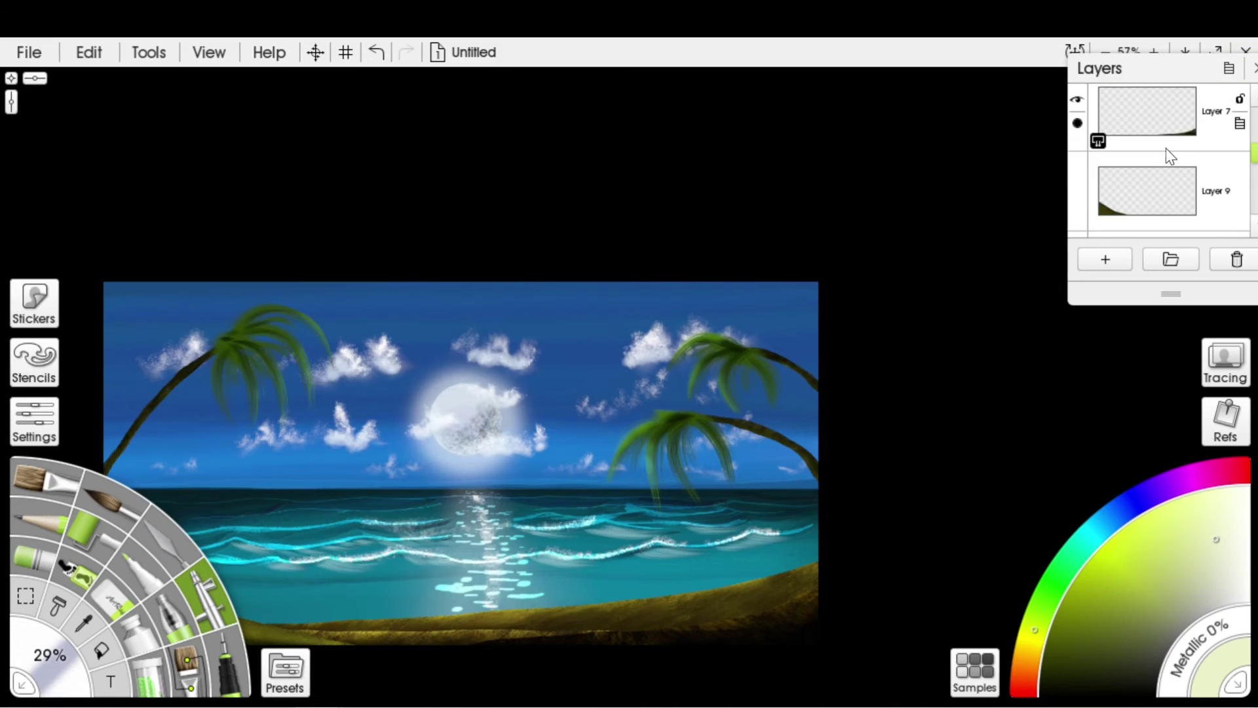
scroll(1189, 160, "up", 1)
left_click(1162, 171)
left_click(92, 497)
scroll(1159, 175, "down", 3)
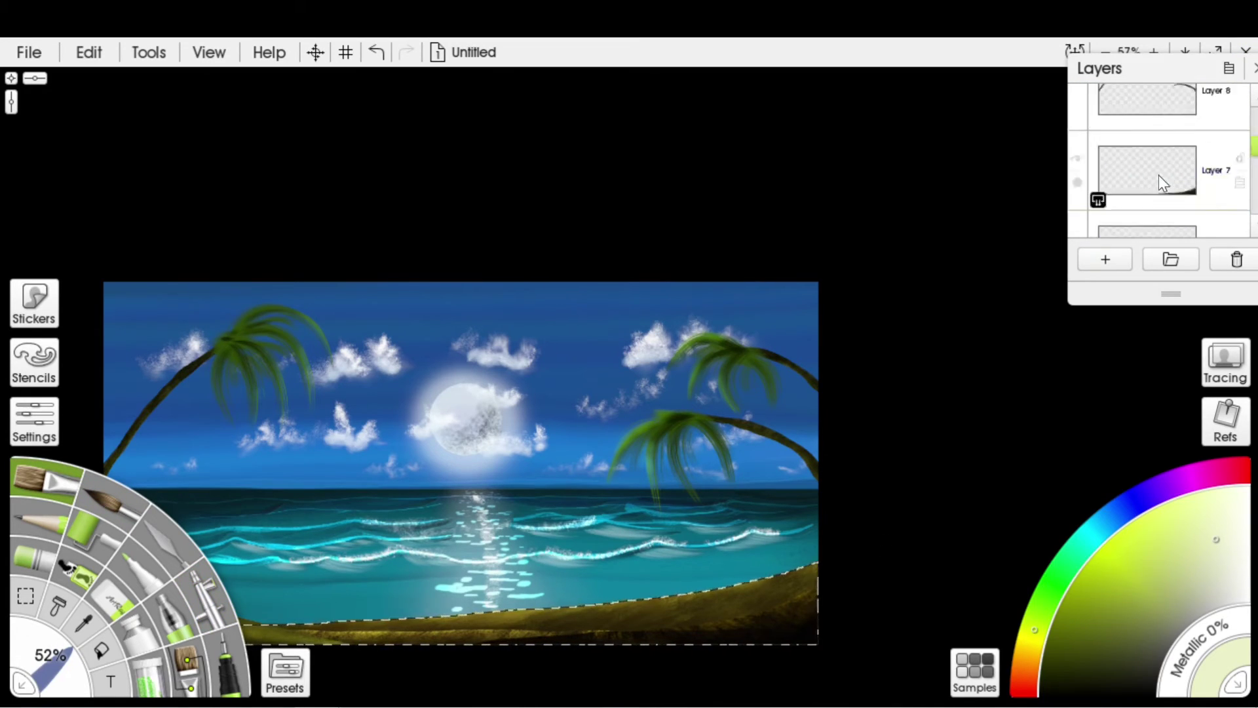
left_click(1162, 194)
left_click(1063, 672)
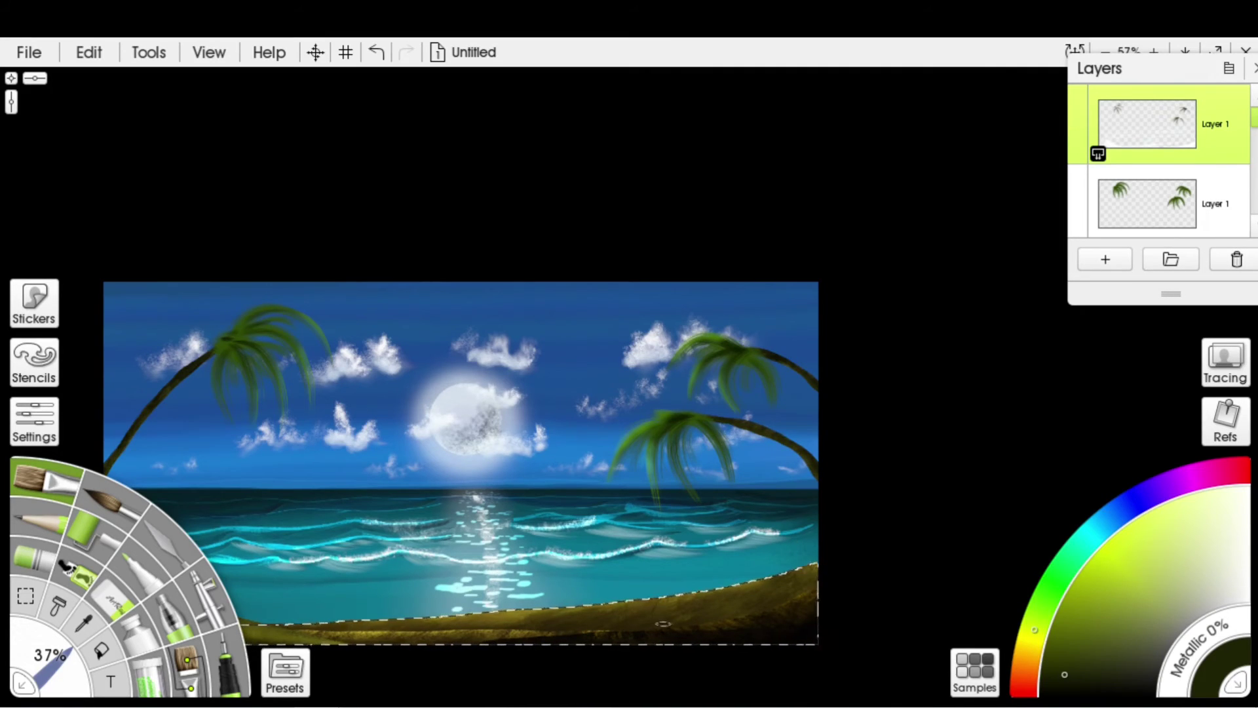
scroll(979, 551, "down", 3)
scroll(577, 485, "up", 4)
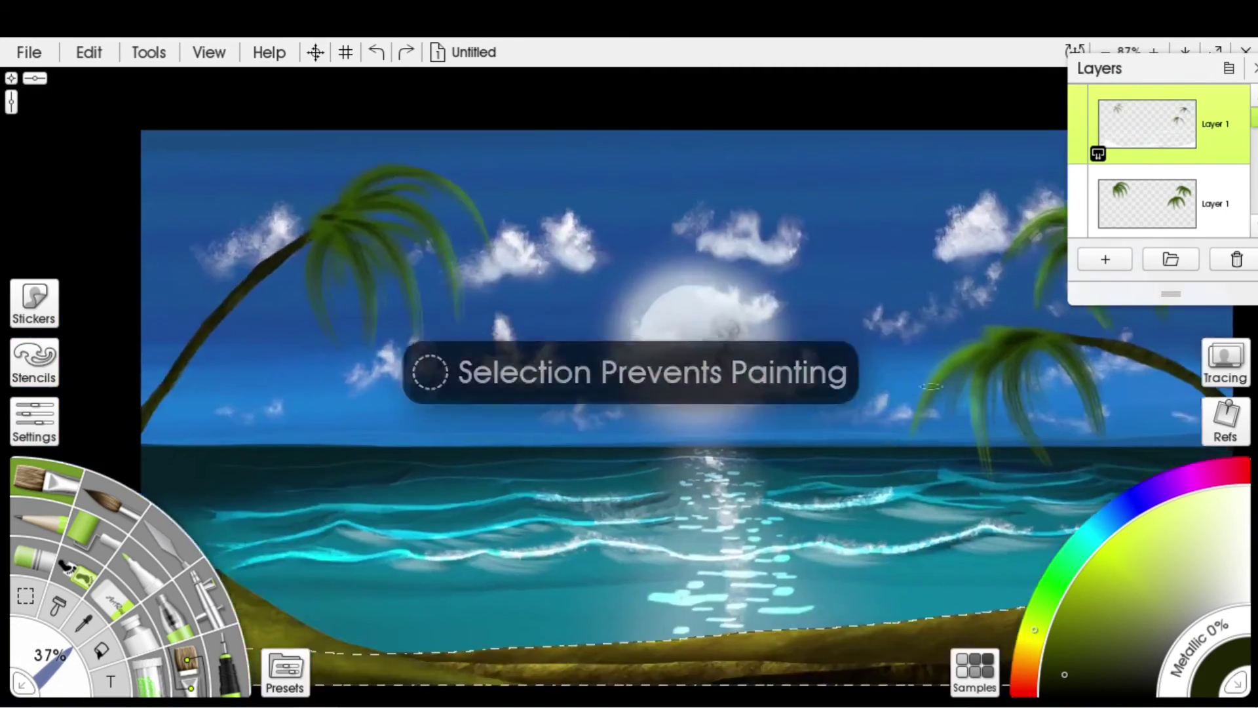
scroll(577, 485, "down", 1)
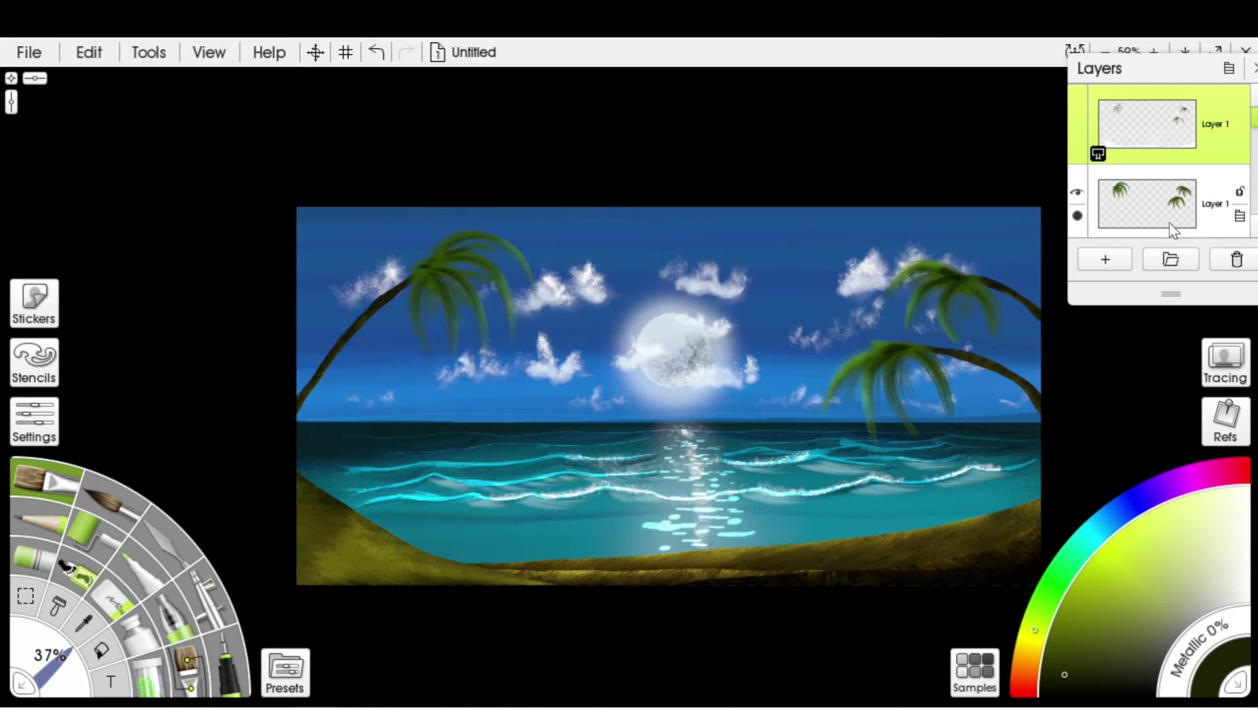
Select Layer 4's sea shape and knife pale grey-blue foam along the right shoreline at 62%, with 100% loading and 185° rotation.
scroll(1168, 210, "up", 2)
left_click(1161, 203)
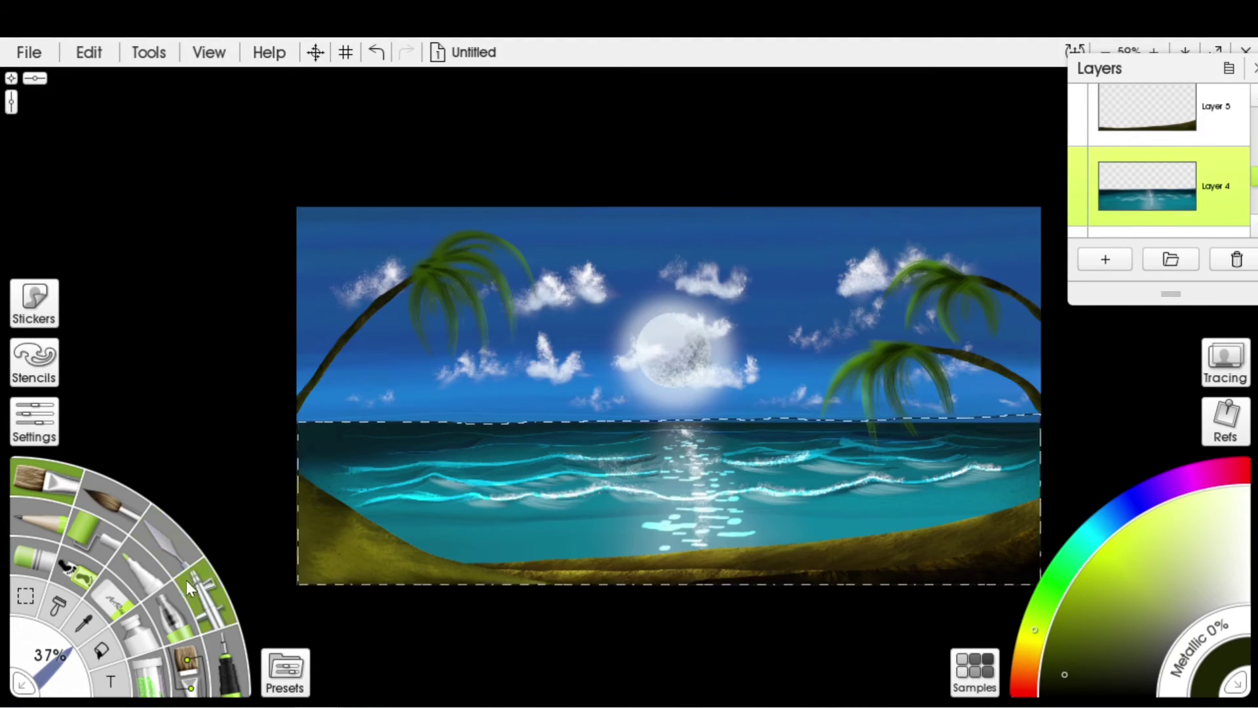
key("ctrl+z")
left_click(46, 419)
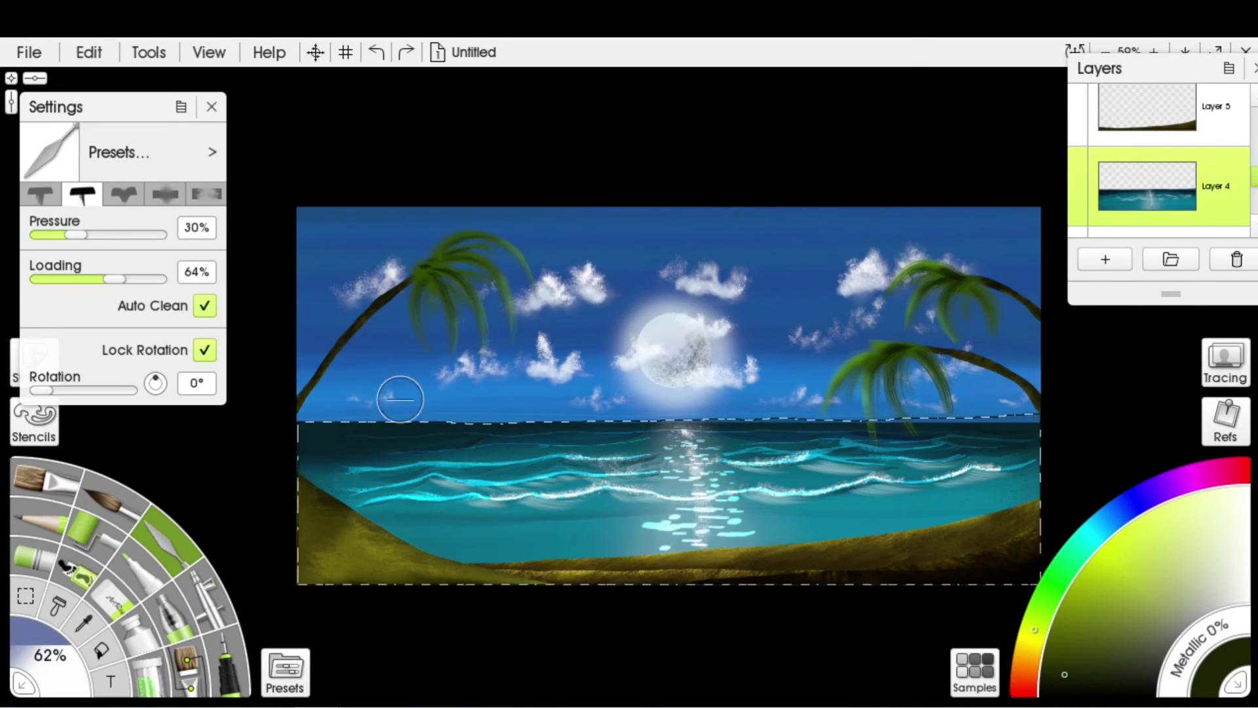
left_click(786, 536)
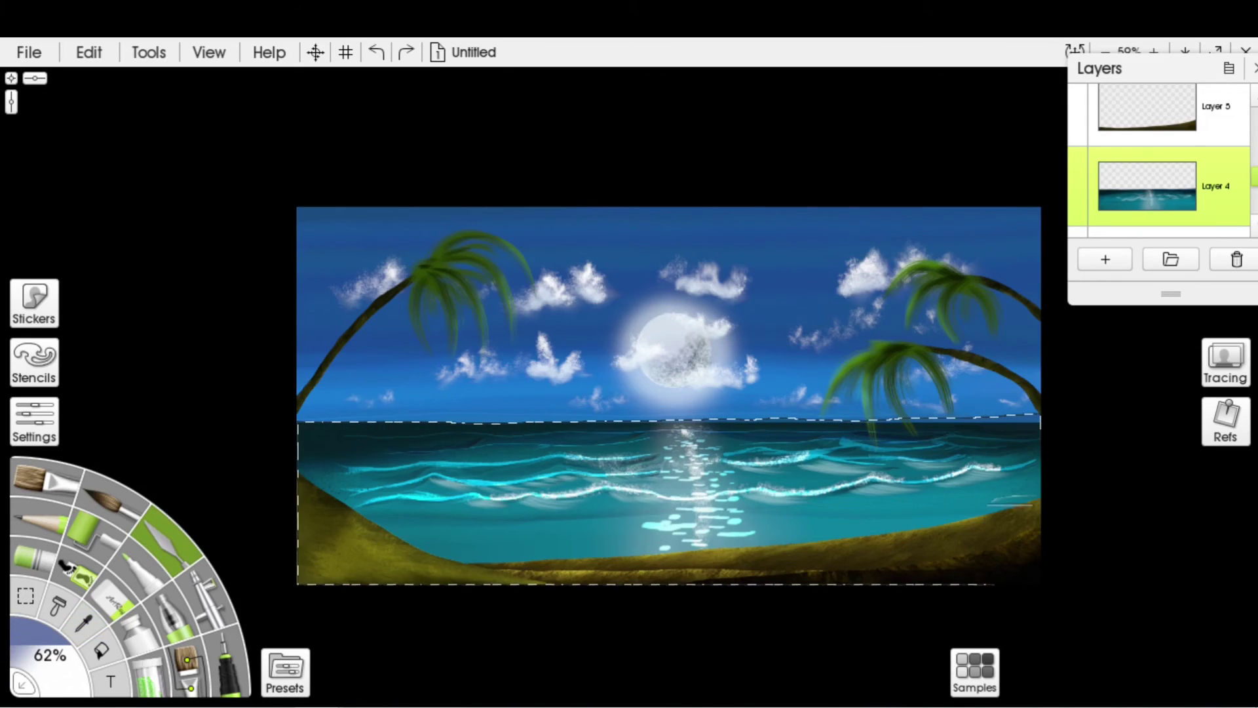
left_click(34, 421)
mouse_move(1029, 499)
left_mouse_down()
mouse_move(911, 511)
mouse_move(970, 511)
mouse_move(937, 514)
left_mouse_up()
left_click_drag(114, 279, 250, 272)
mouse_move(1036, 493)
left_mouse_down()
mouse_move(896, 518)
mouse_move(998, 498)
left_mouse_up()
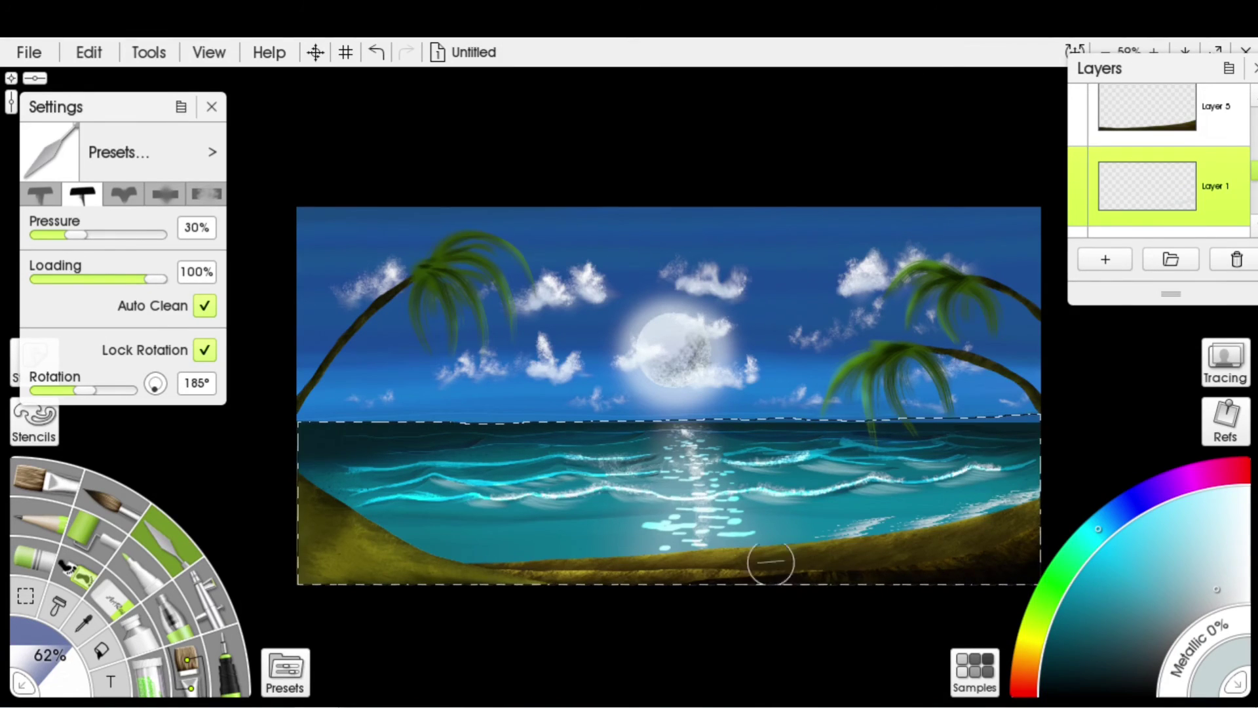
Rotate the canvas as needed and continue the palette knife foam along the middle and left parts of the shoreline.
left_click_drag(771, 562, 898, 385)
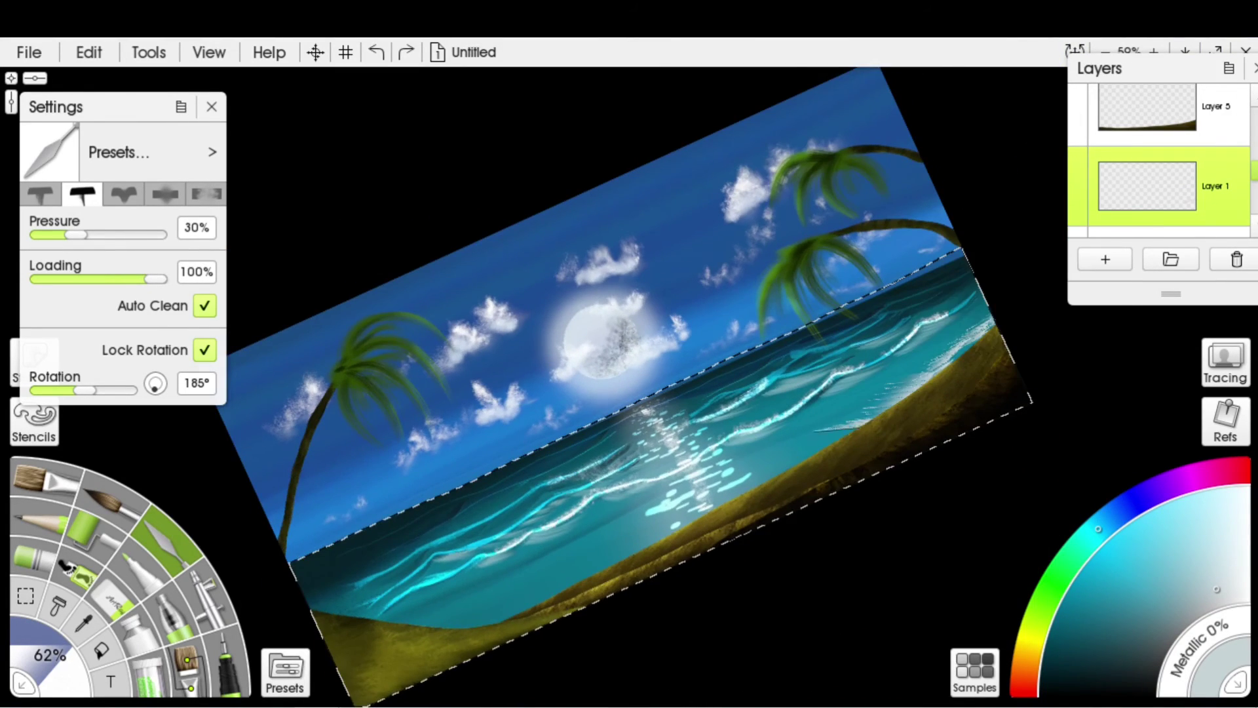
left_click_drag(829, 446, 859, 498)
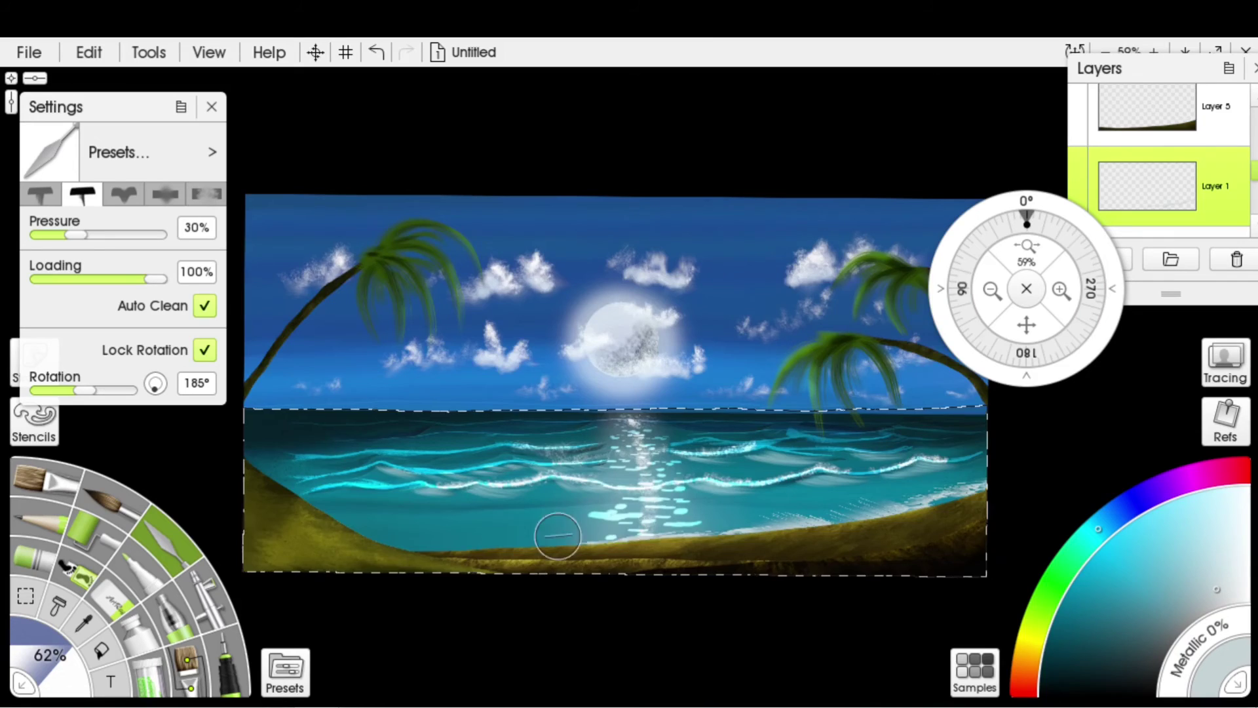
left_click_drag(558, 537, 635, 558)
left_click_drag(812, 432, 851, 472)
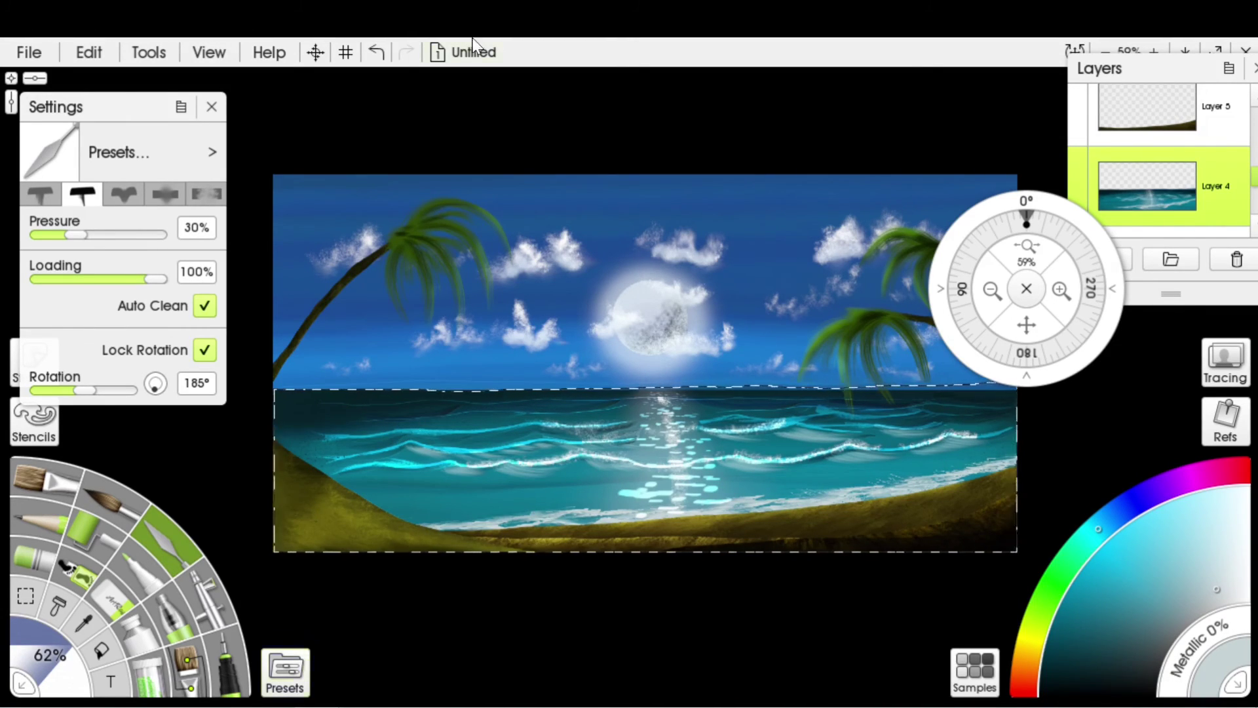
Airbrush soft black shading over the sea on both sides of the reflection on the topmost layer, at 80% size and 34% opacity.
left_click(214, 584)
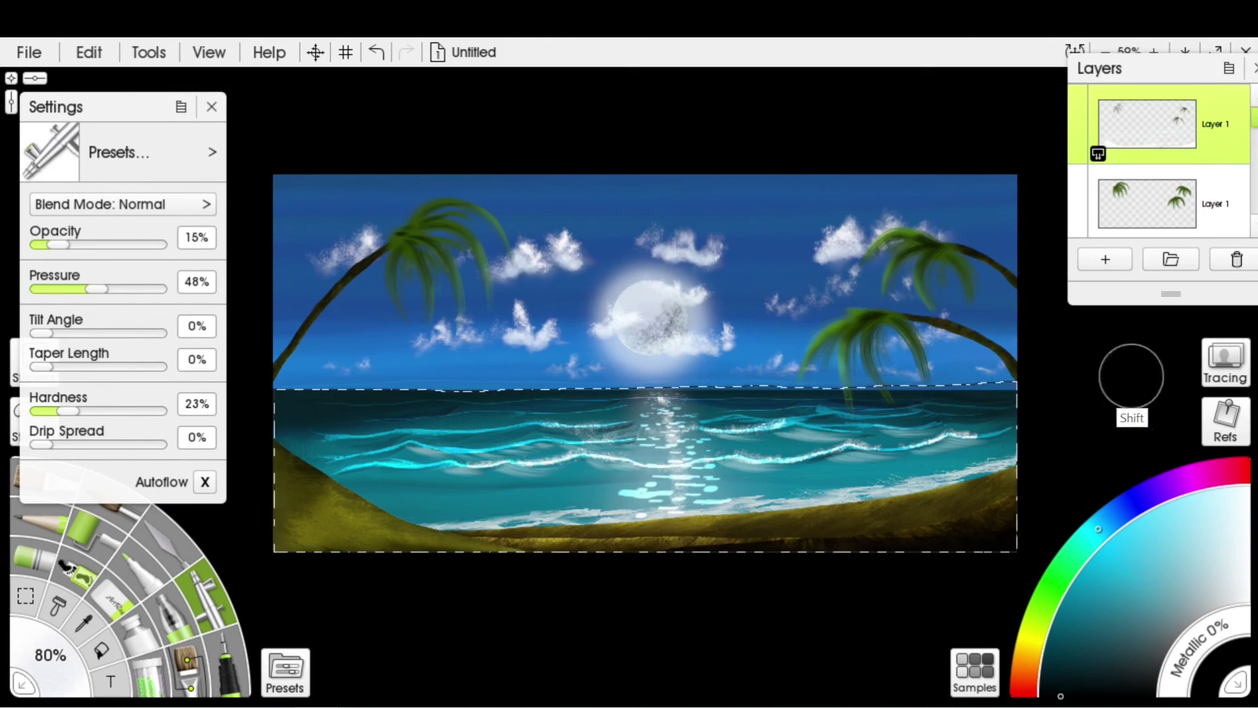
mouse_move(966, 450)
left_mouse_down()
mouse_move(1011, 394)
mouse_move(773, 558)
left_mouse_up()
left_click_drag(492, 414, 269, 612)
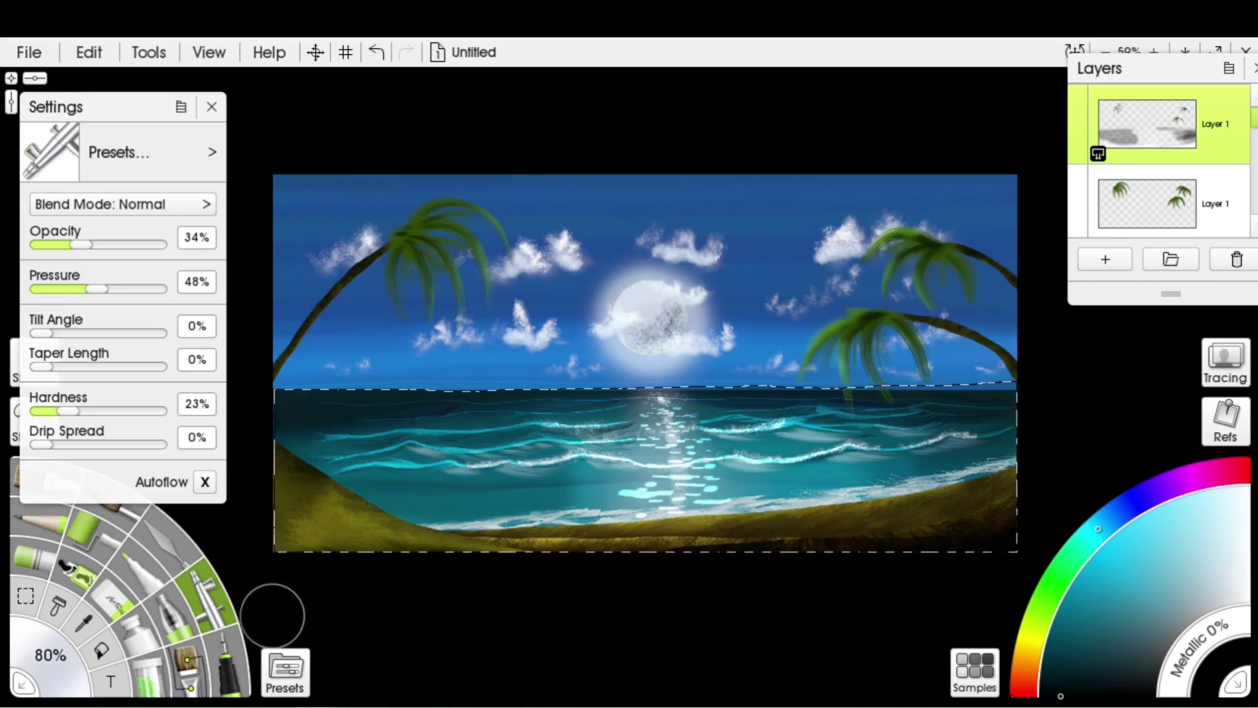
Undo the last airbrush stroke and continue the soft black shading over the sea with the airbrush enlarged to 132%.
key("ctrl+z")
key("bracketright")
key("bracketright")
left_click_drag(526, 421, 506, 463)
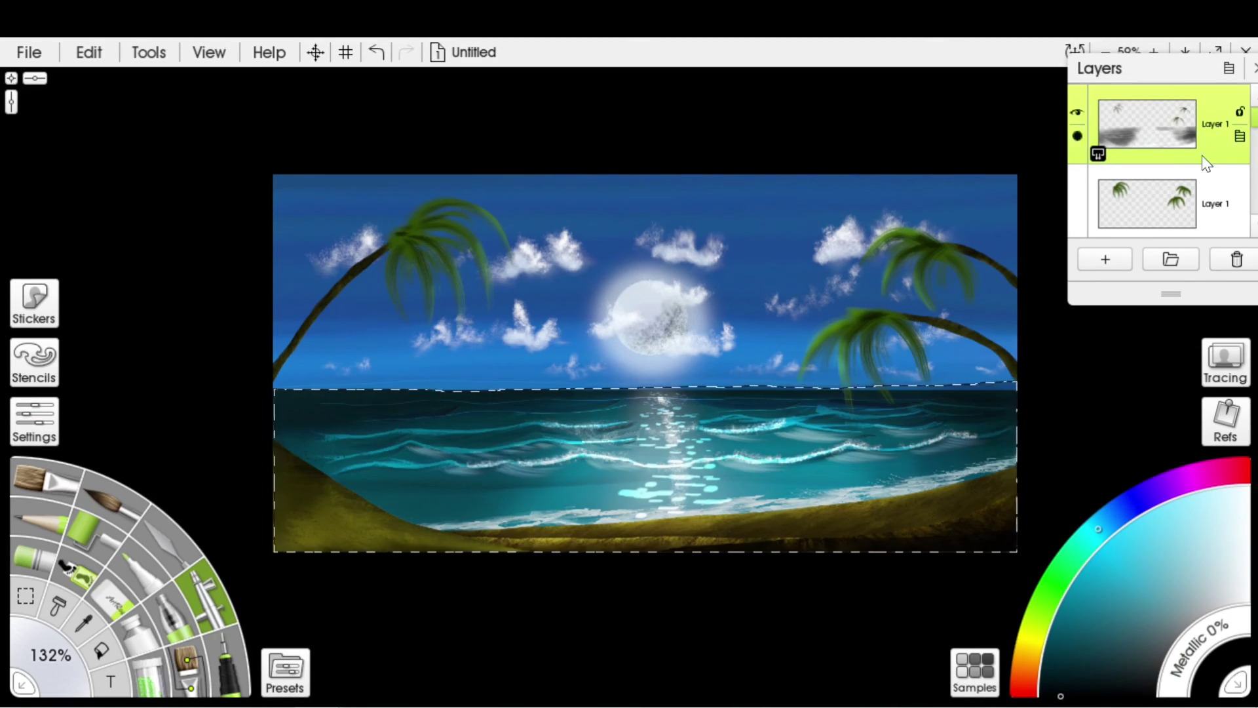
Set up the oil brush at 20% with a very dark olive color and add a new layer above all others.
scroll(1144, 137, "down", 3)
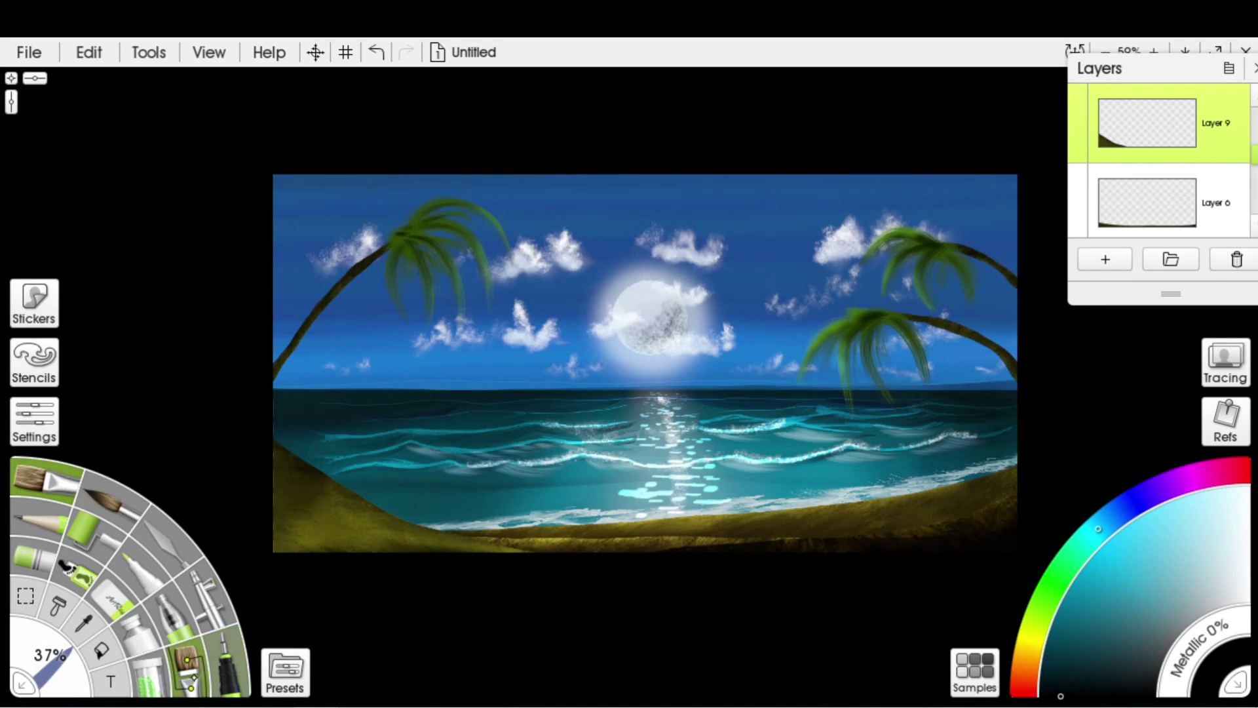
left_click(35, 422)
scroll(1071, 643, "up", 3)
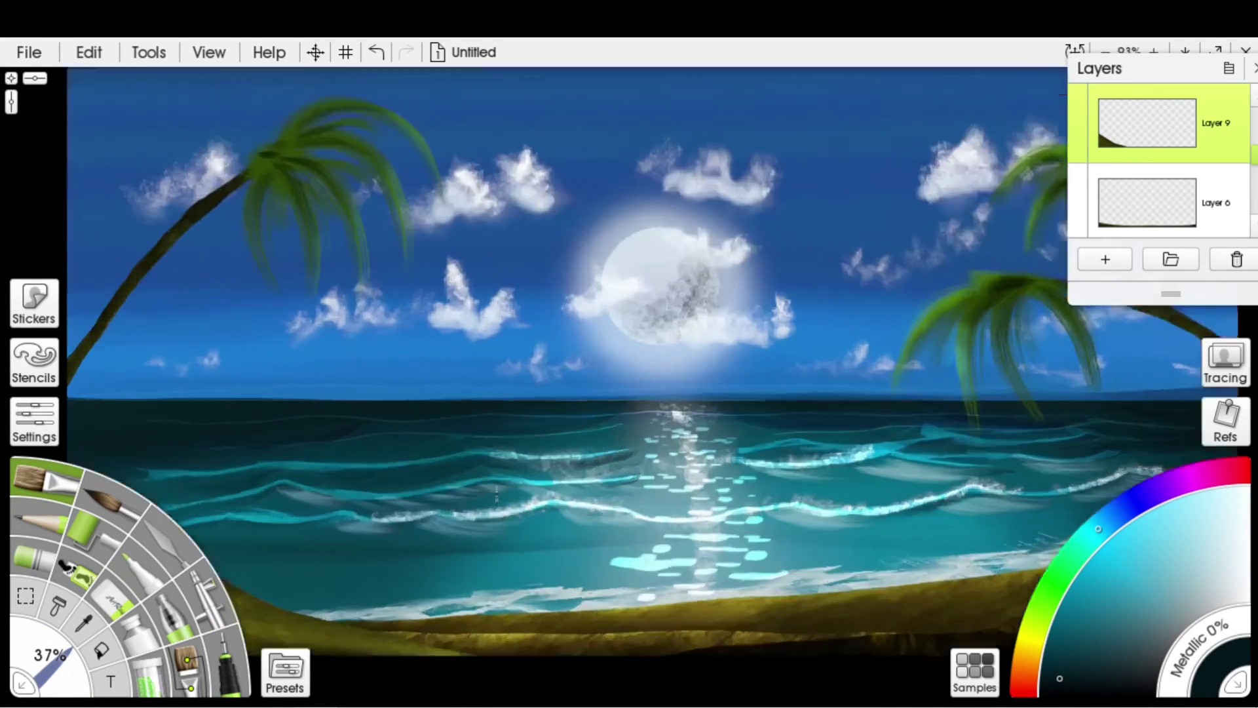
scroll(1132, 211, "up", 3)
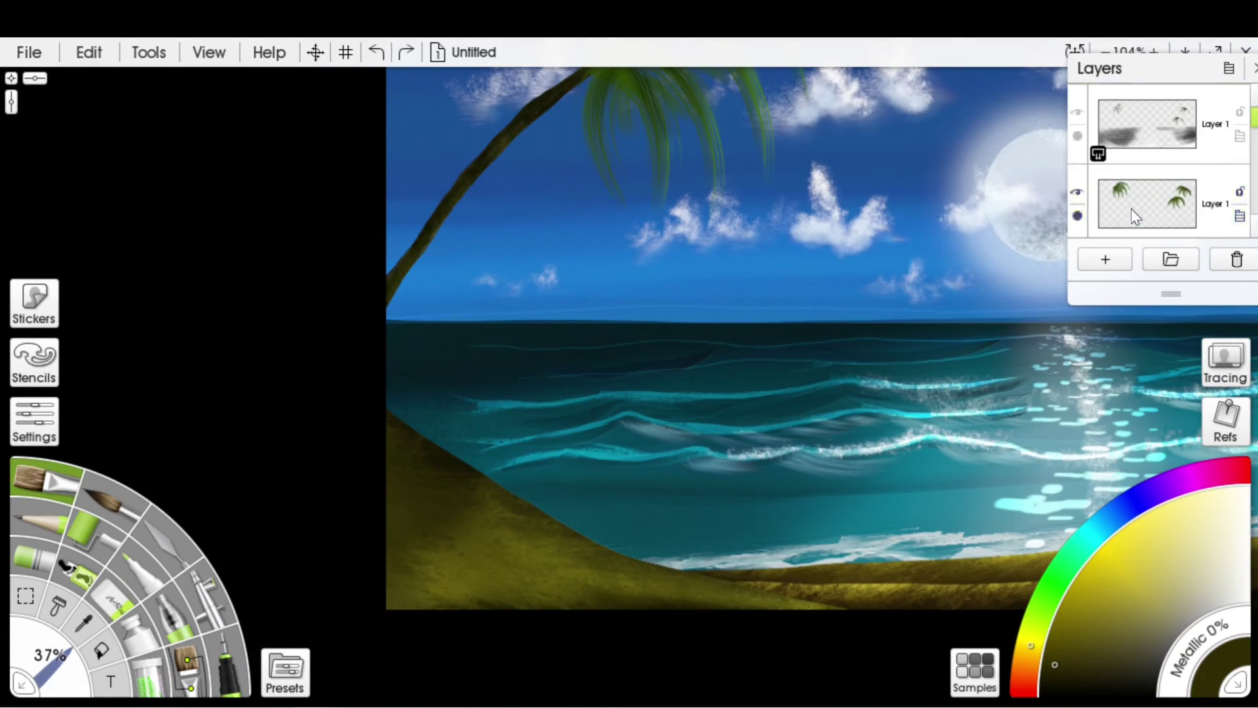
left_click(1147, 197)
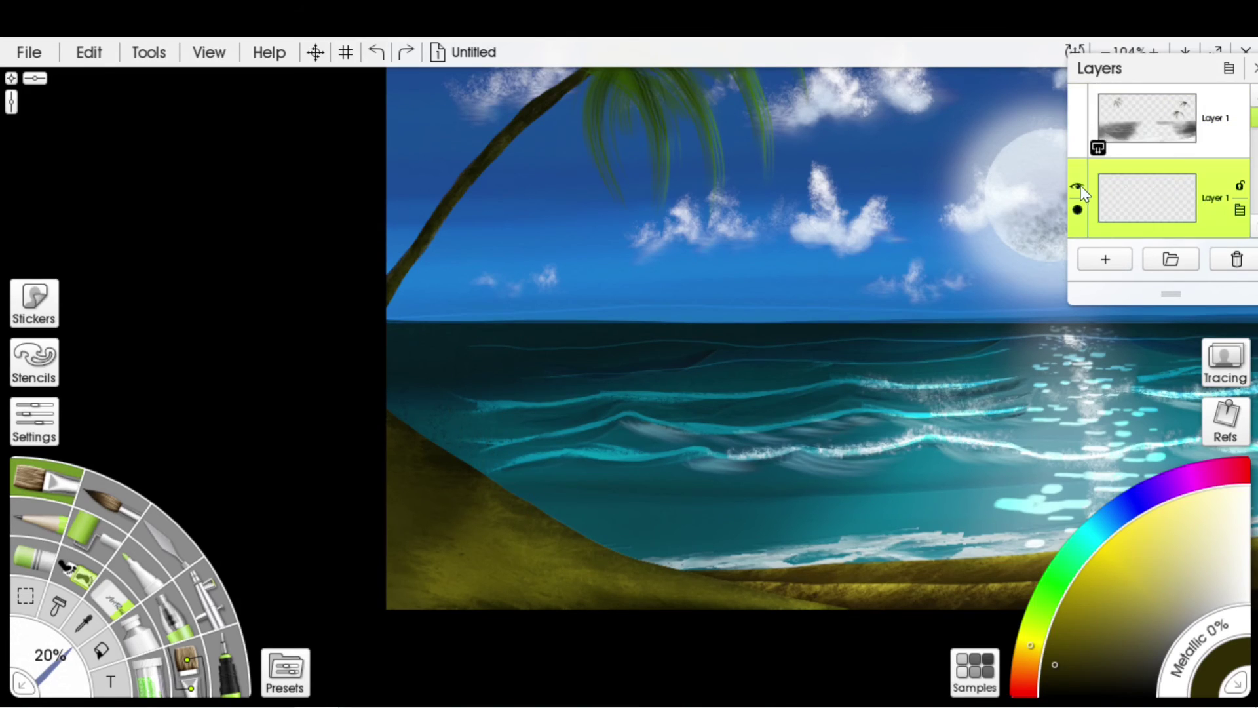
scroll(1140, 203, "up", 2)
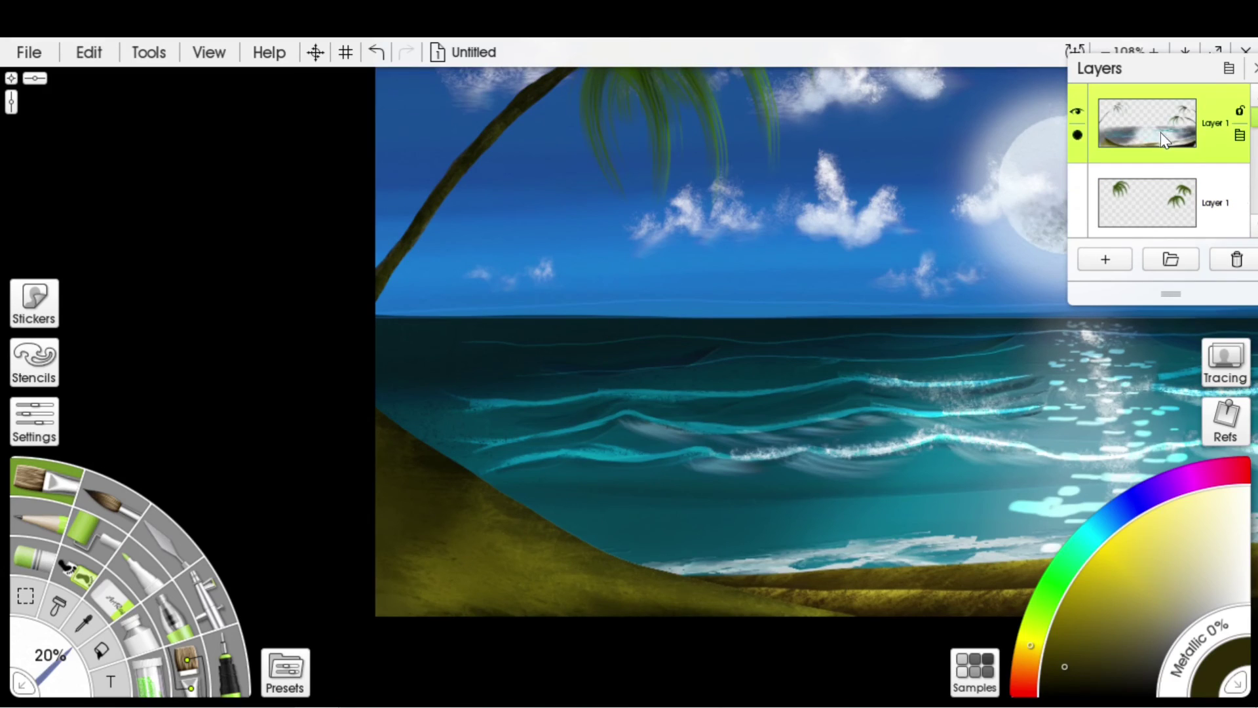
left_click(1105, 259)
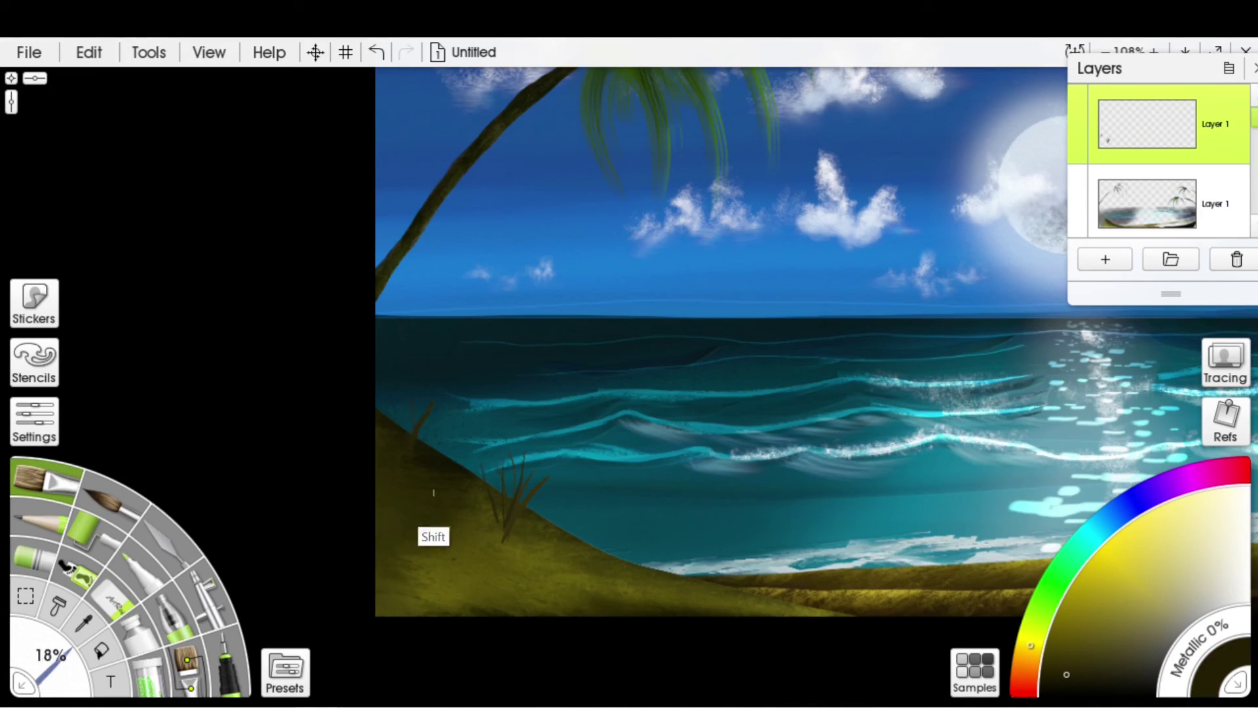
Paint dark grass blades with the oil brush at 18% and dab low scrub with the custom brush at 33% on both shores.
left_click(293, 678)
left_click(539, 362)
mouse_move(642, 573)
left_mouse_down()
mouse_move(519, 535)
mouse_move(539, 515)
mouse_move(484, 535)
left_mouse_up()
scroll(391, 455, "down", 5)
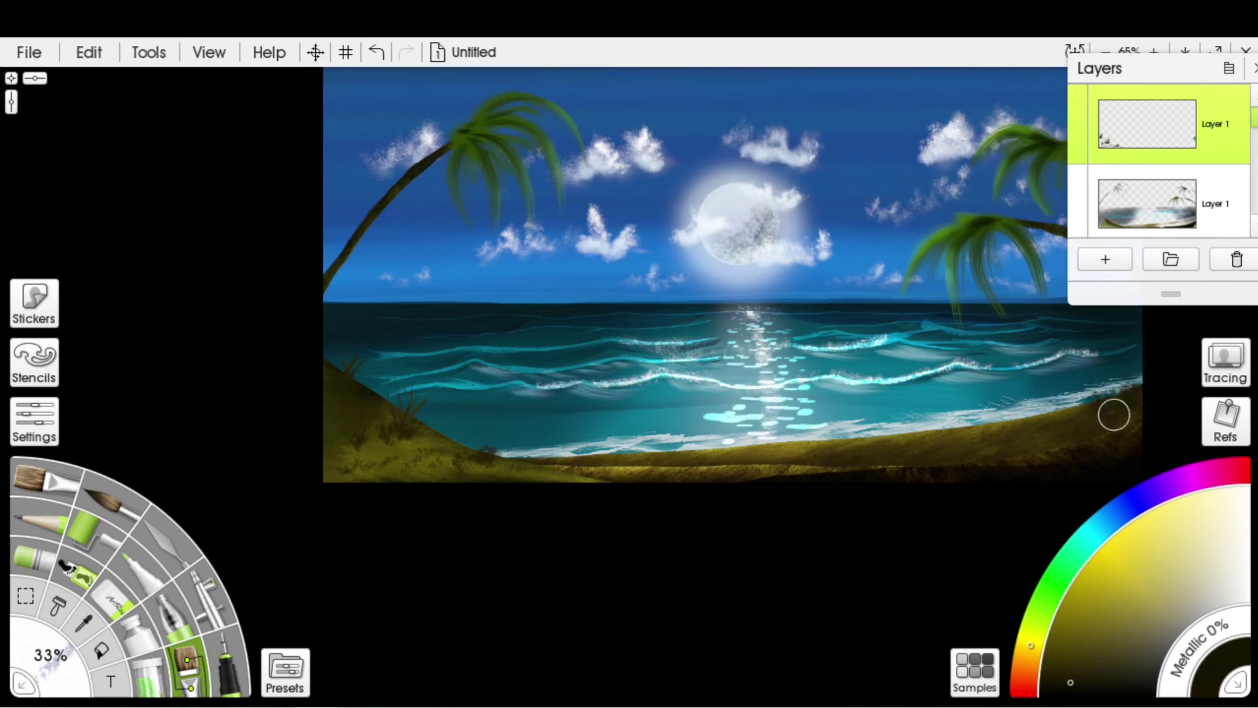
scroll(433, 440, "up", 5)
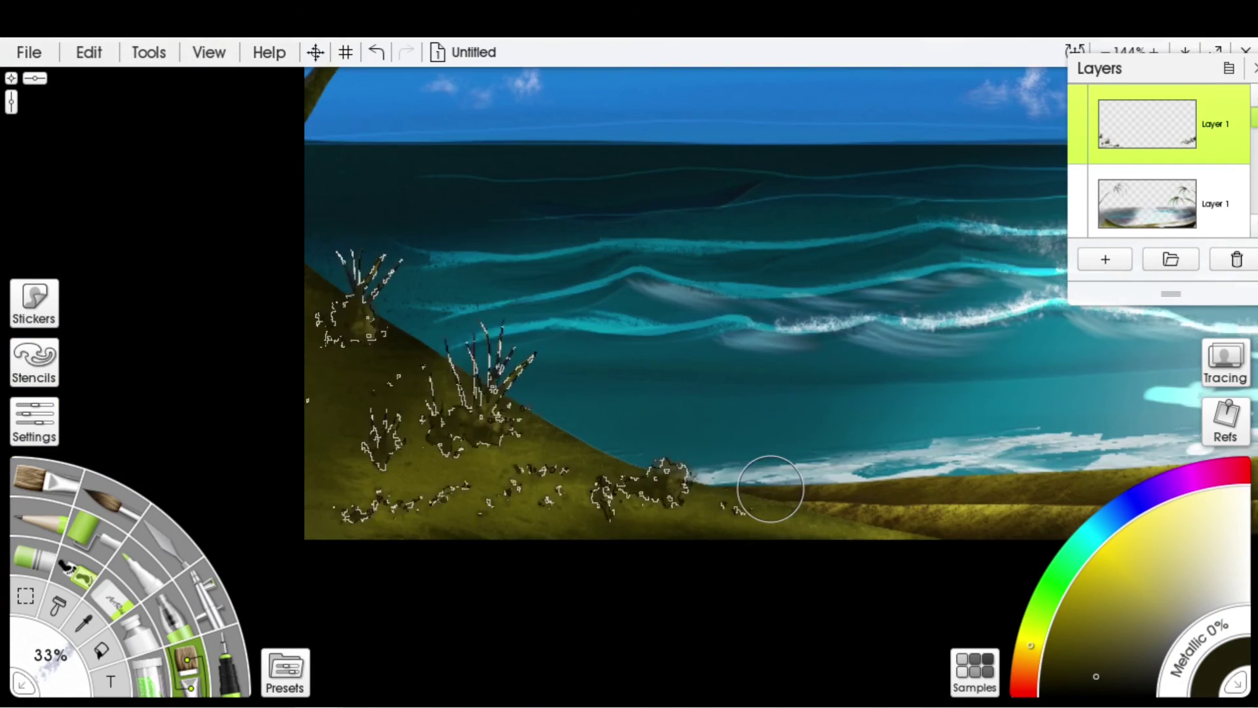
Add a new layer above the grass layer and reduce the oil brush to 4% for shading the left shore.
key("bracketleft")
key("bracketleft")
key("bracketleft")
key("ctrl+shift+n")
left_click(1147, 125)
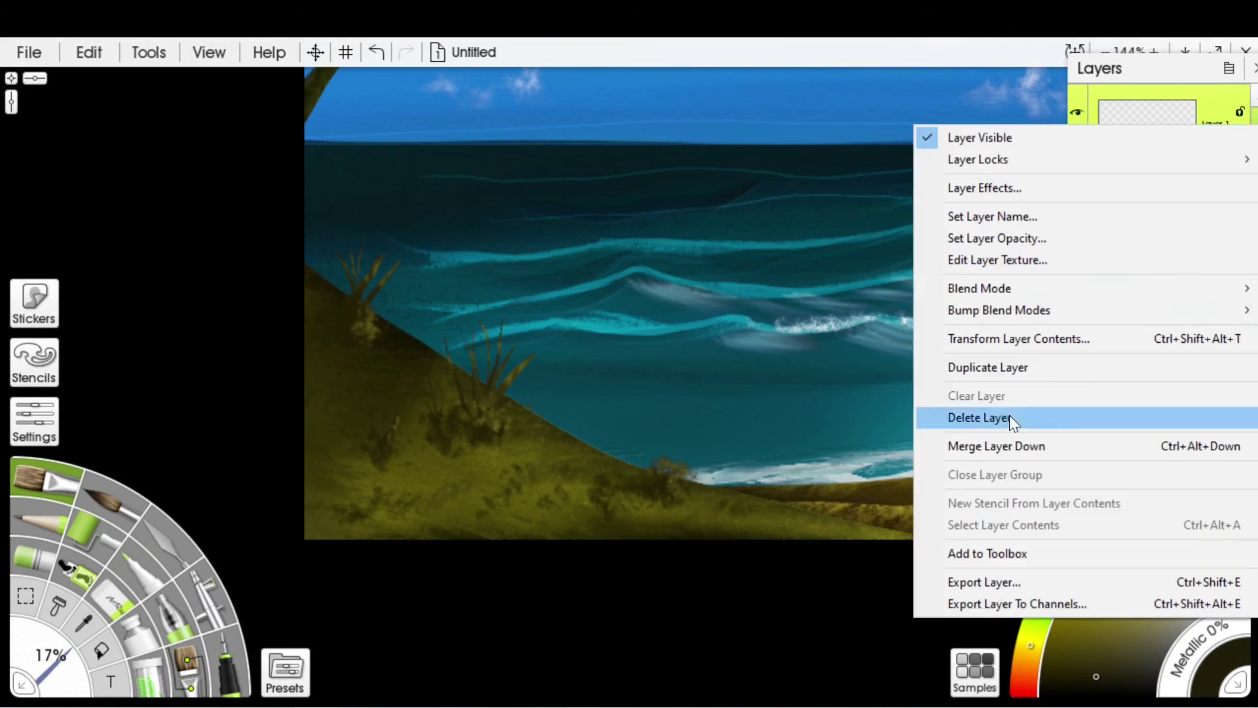
key("Escape")
key("bracketleft")
key("bracketleft")
key("bracketleft")
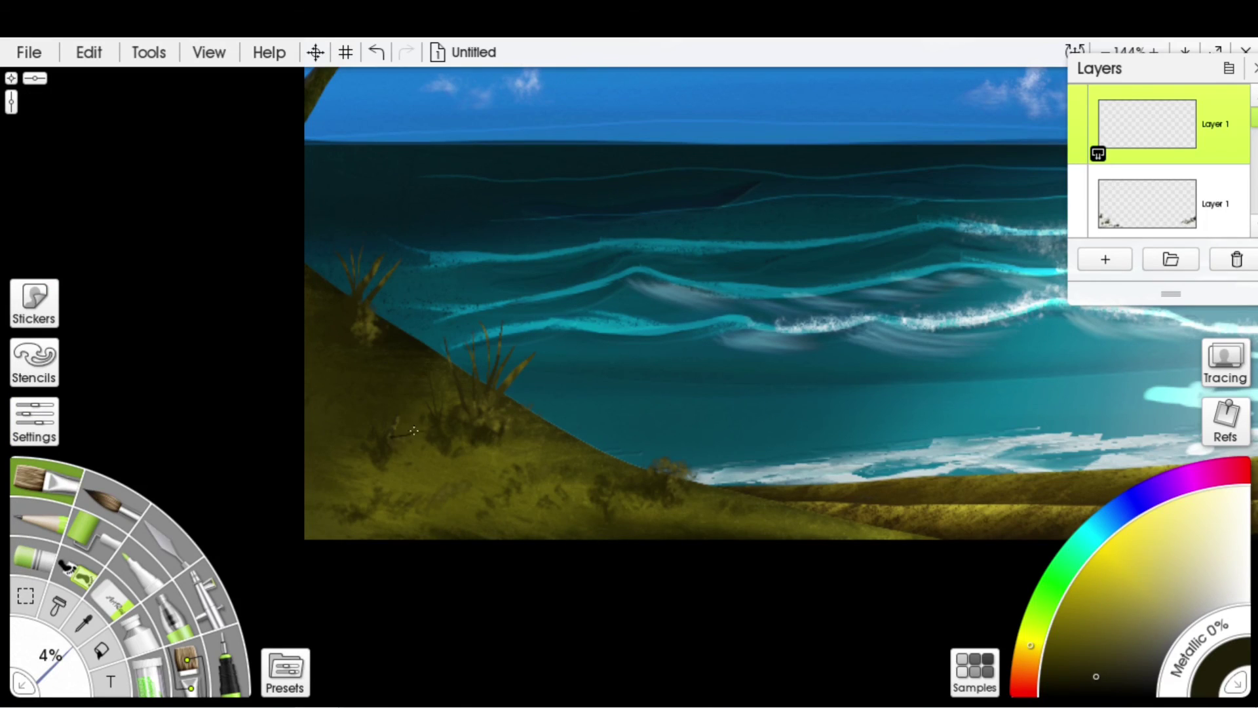
Paint dark cast shadows beneath the grass clumps on the new layer, undoing the stray stroke and using the oil brush at 9%.
key("bracketright")
key("bracketright")
key("bracketright")
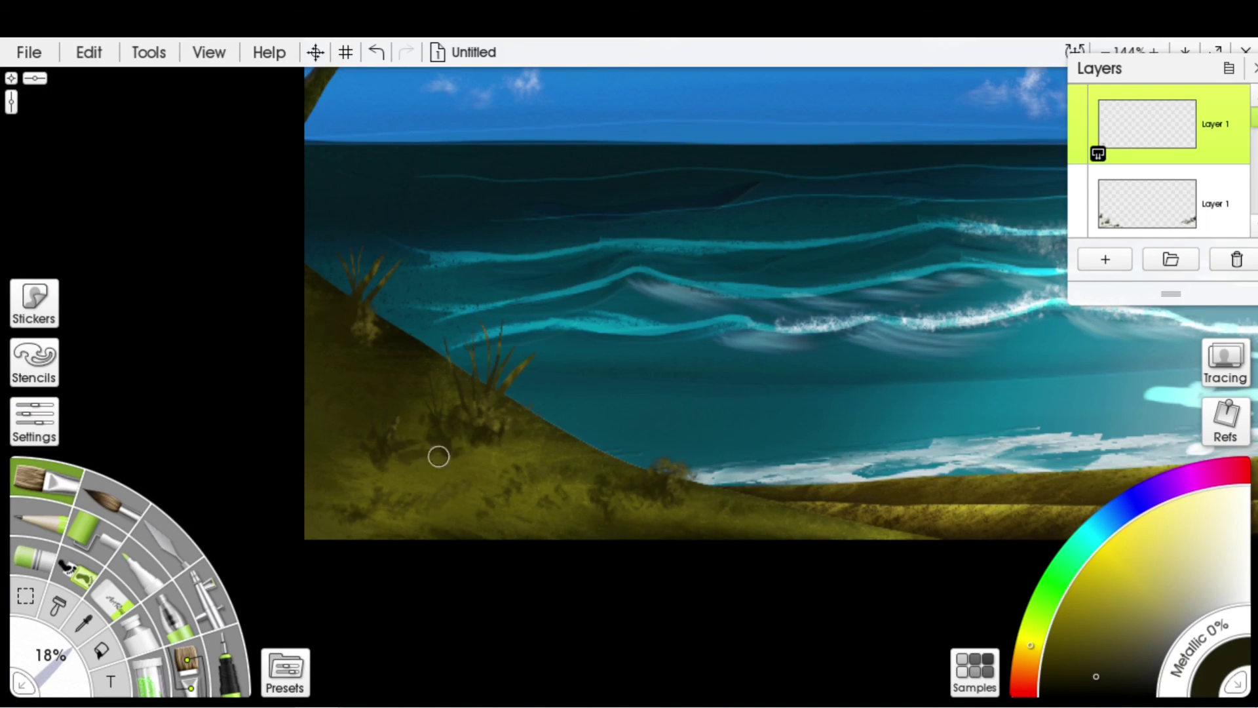
key("ctrl+z")
key("bracketleft")
key("bracketleft")
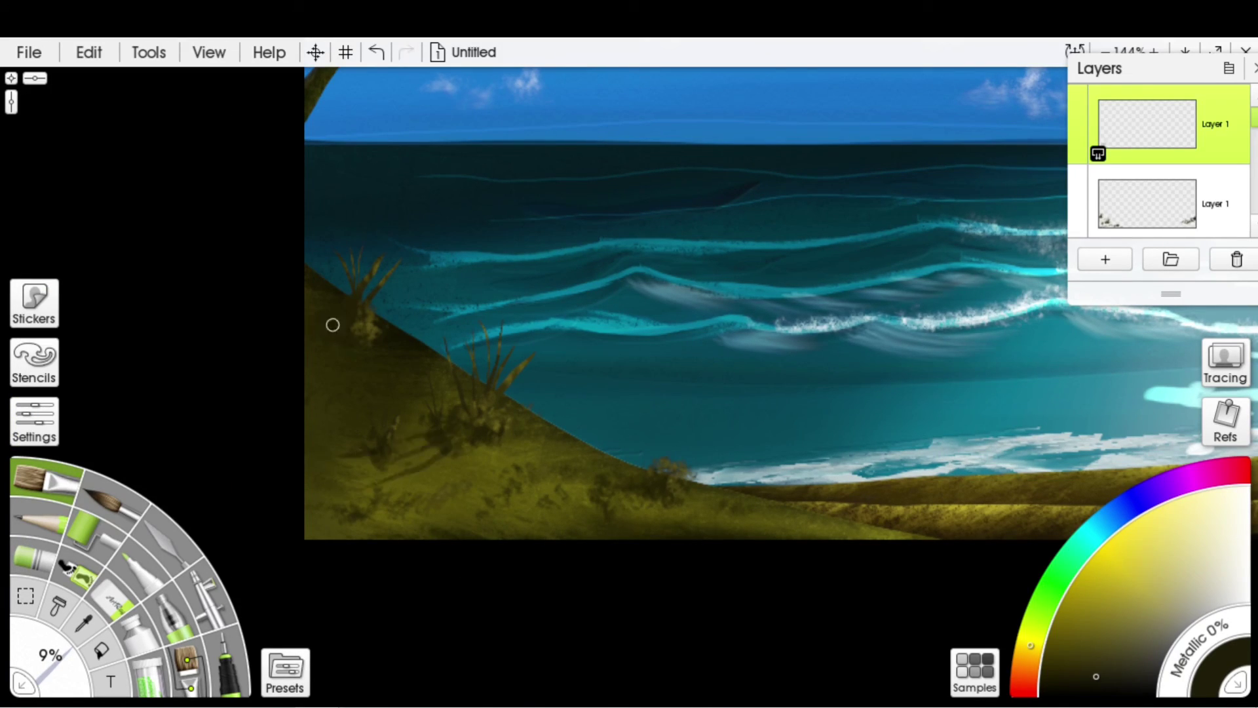
scroll(655, 505, "down", 3)
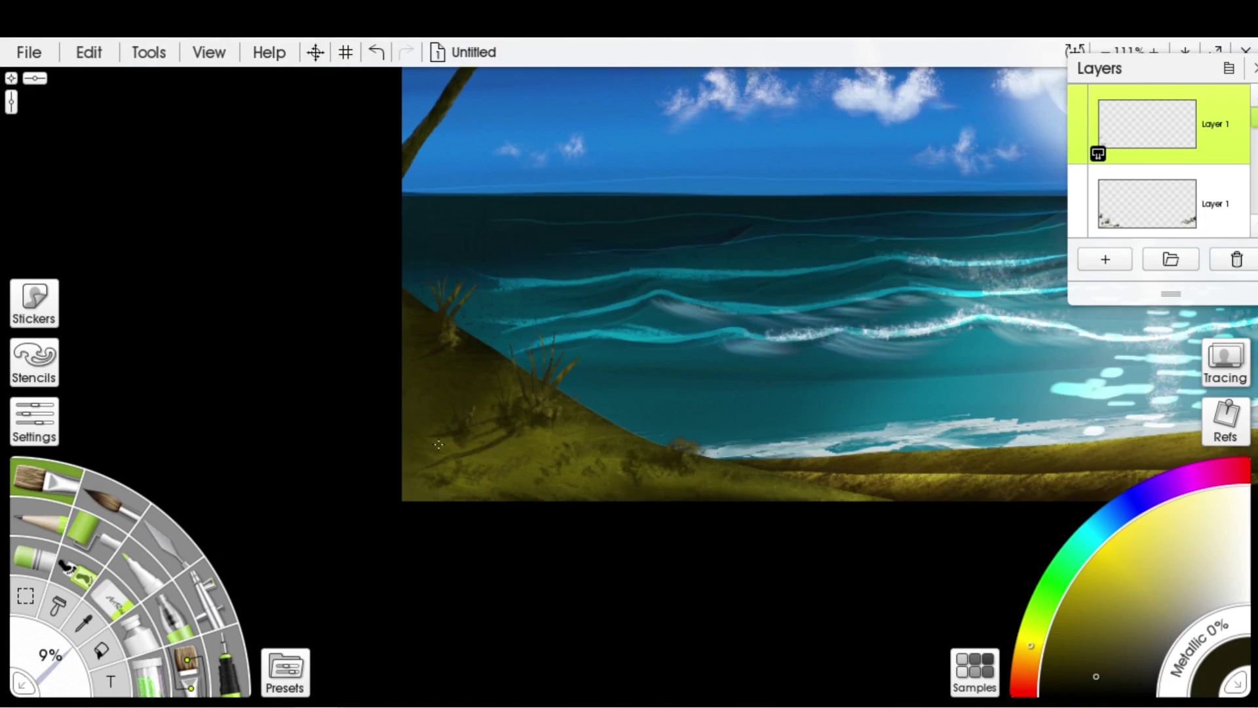
key("ctrl+0")
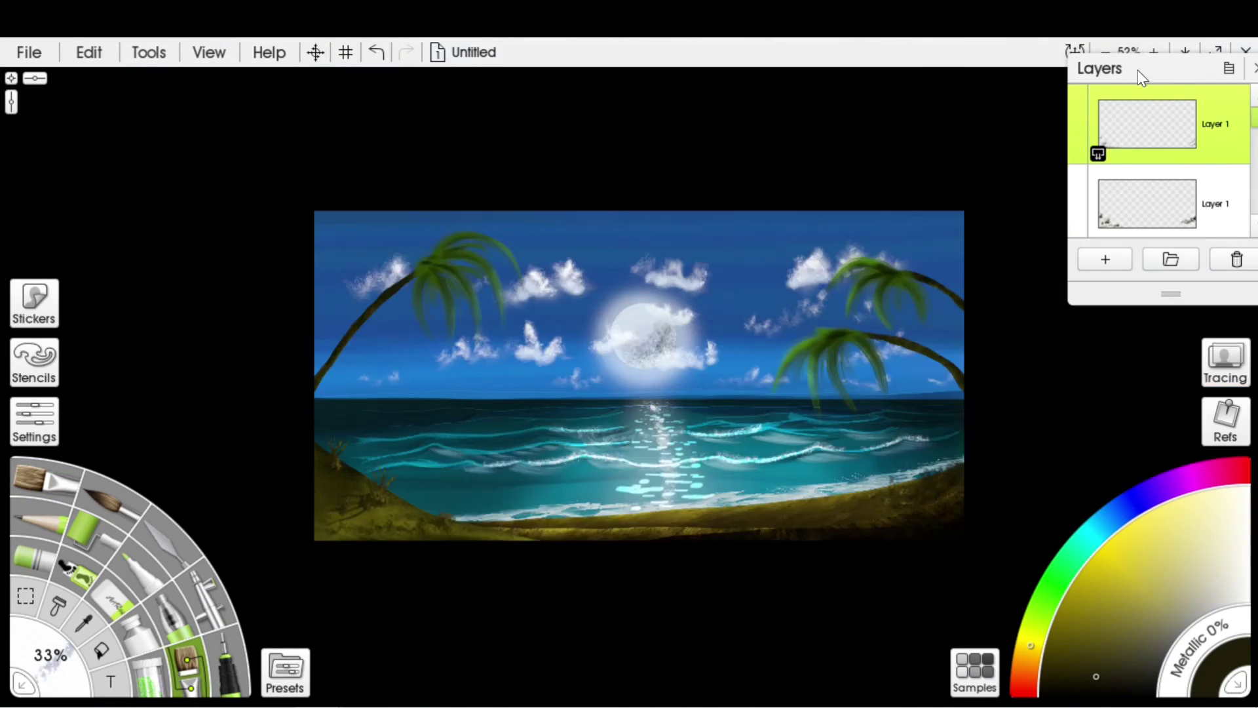
Select Layer 2 and dot small pale cyan stars across the night sky with the ink pen at 2%.
scroll(1169, 152, "up", 2)
left_click(1170, 152)
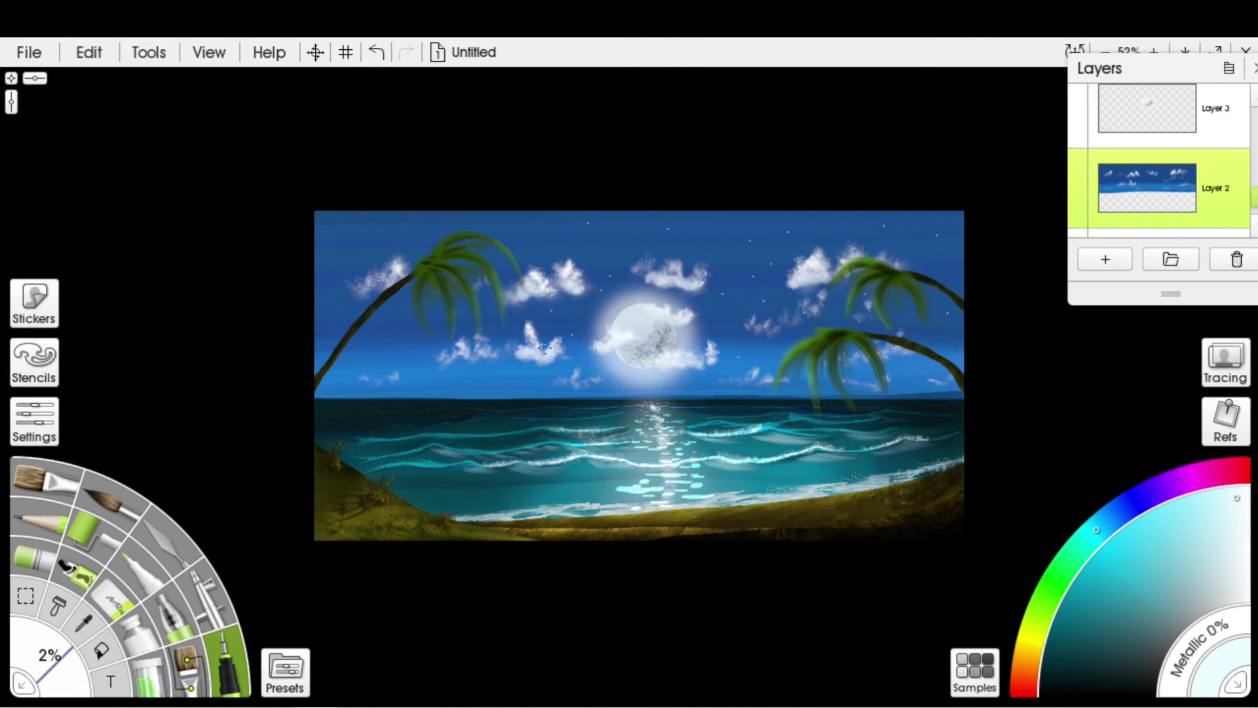
scroll(569, 207, "down", 1)
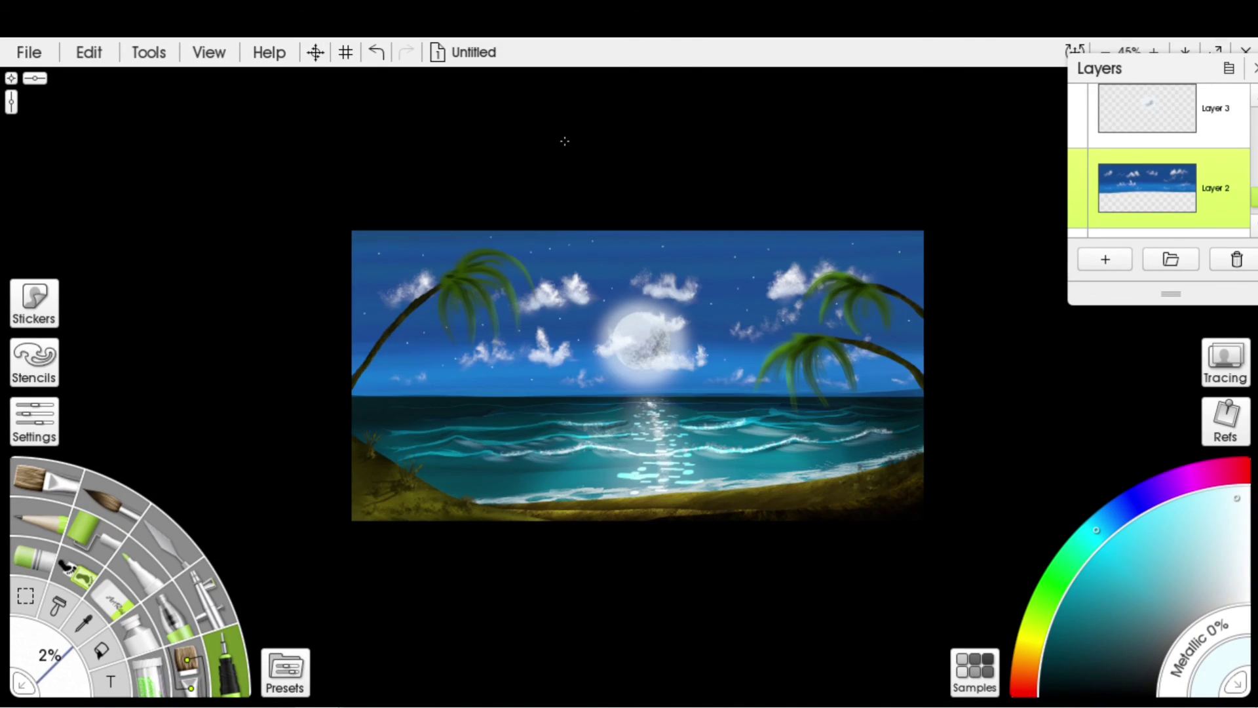